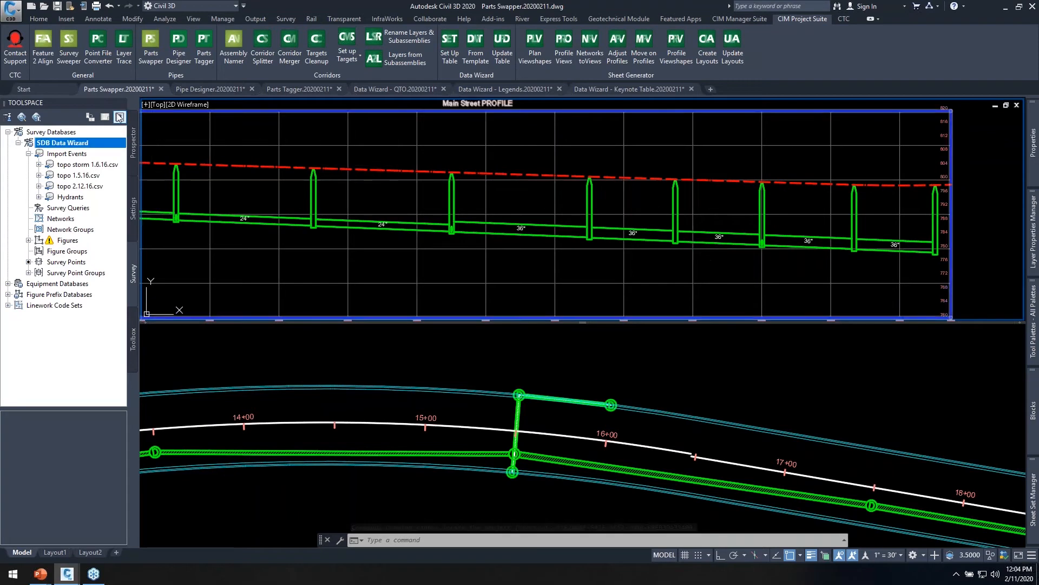
Collapse the Toolspace palette to enlarge the profile and plan views of the storm network.
click(114, 103)
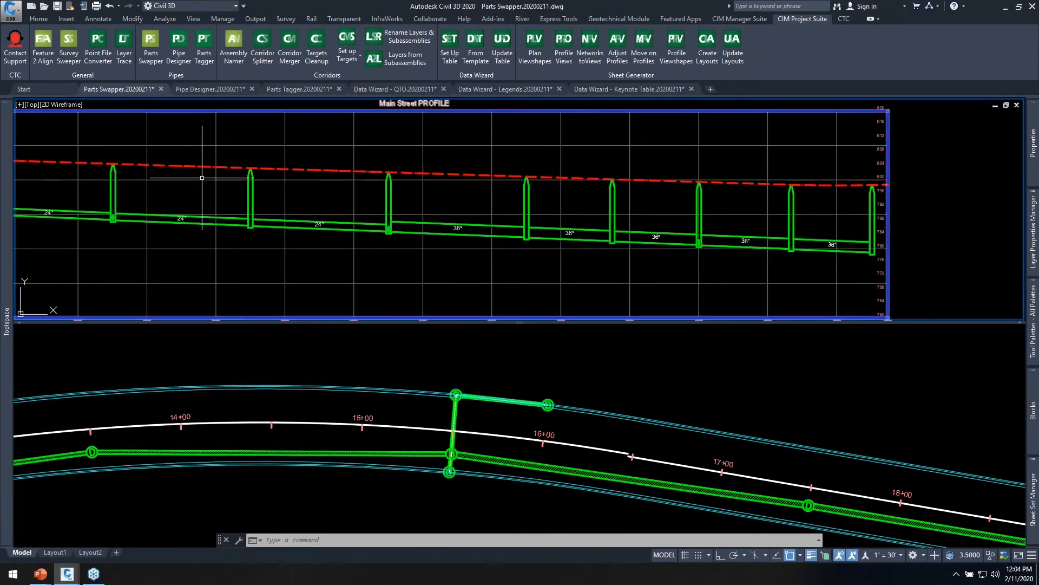
mouse_move(275, 193)
middle_down()
mouse_move(341, 189)
mouse_move(259, 189)
middle_up()
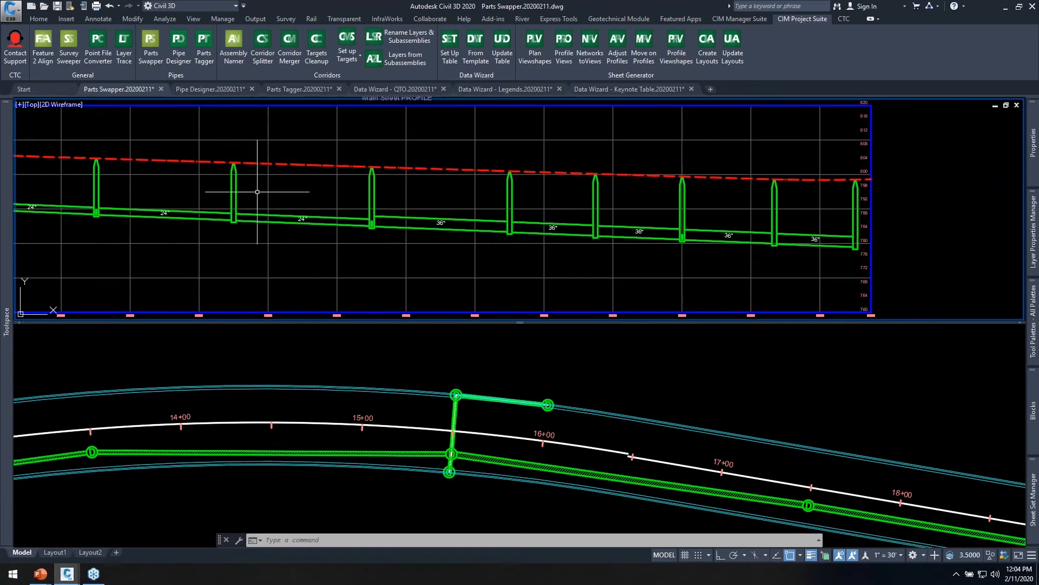
click(503, 361)
scroll(506, 374, down, 2)
middle_drag(692, 388, 655, 377)
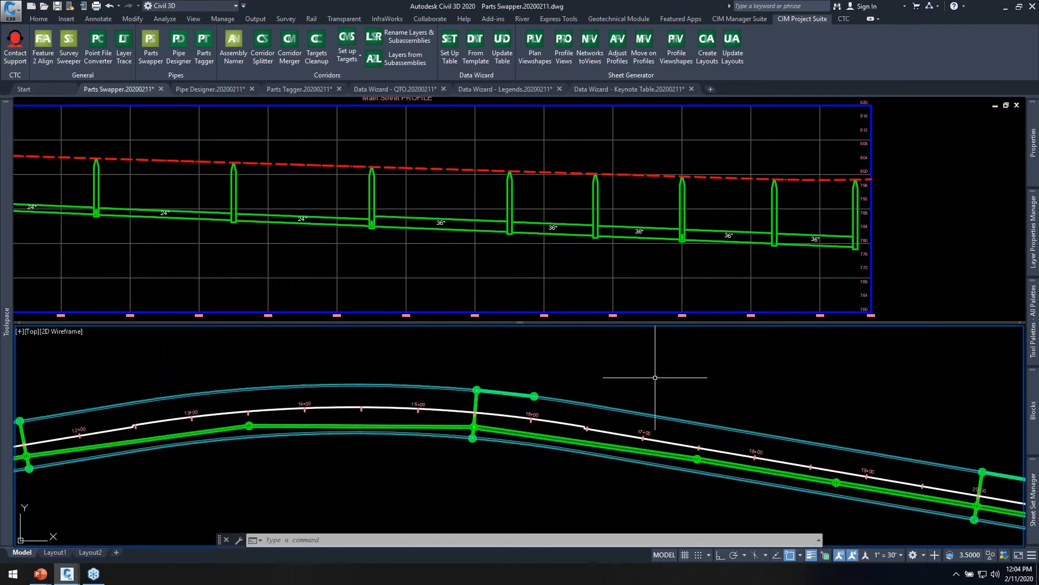
View the native Swap Part size options for the structure near station 16+00 and close them without changing the part.
click(439, 258)
click(432, 367)
click(520, 381)
click(558, 427)
scroll(536, 398, up, 4)
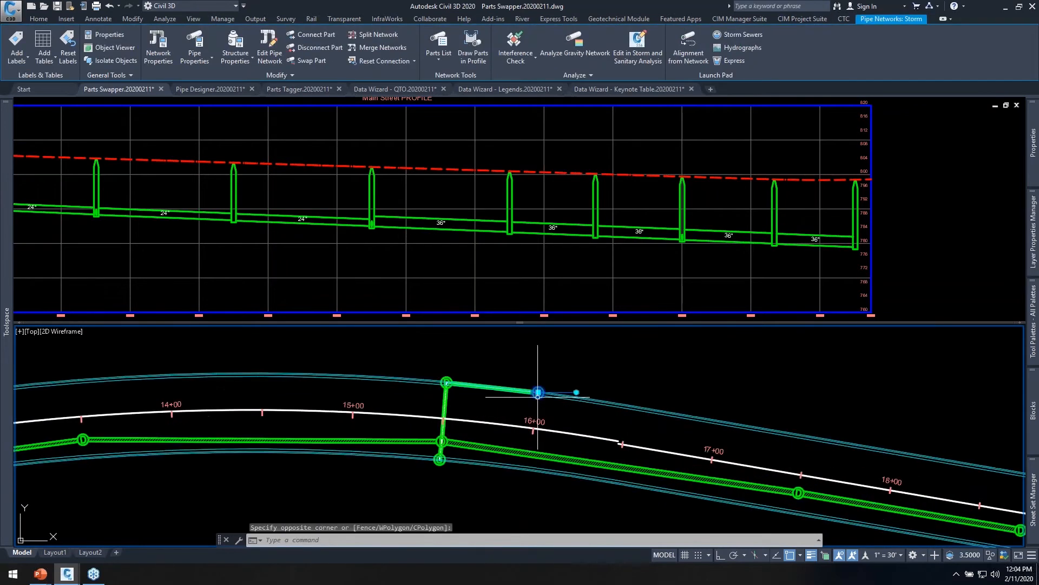
right_click(551, 362)
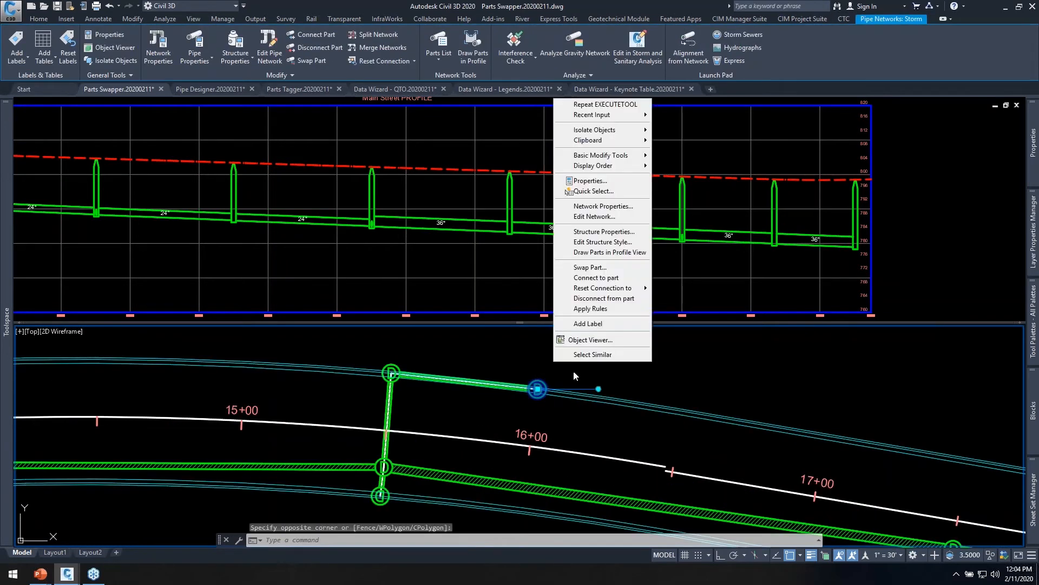
click(595, 267)
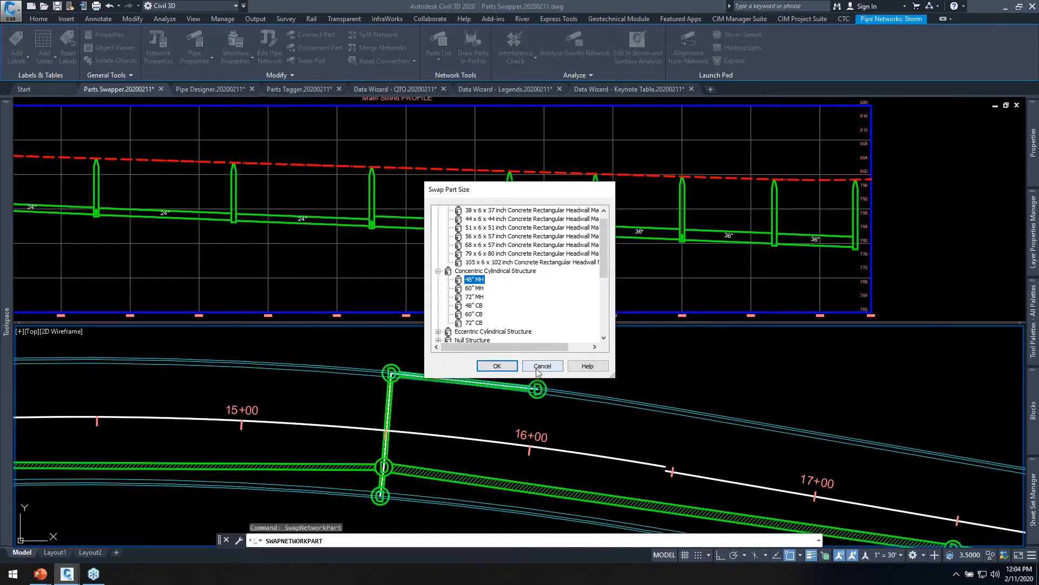
click(542, 366)
Select the three outer structures around stations 15+50 and 16+00 in the plan view, leaving out the main-line structure.
click(566, 409)
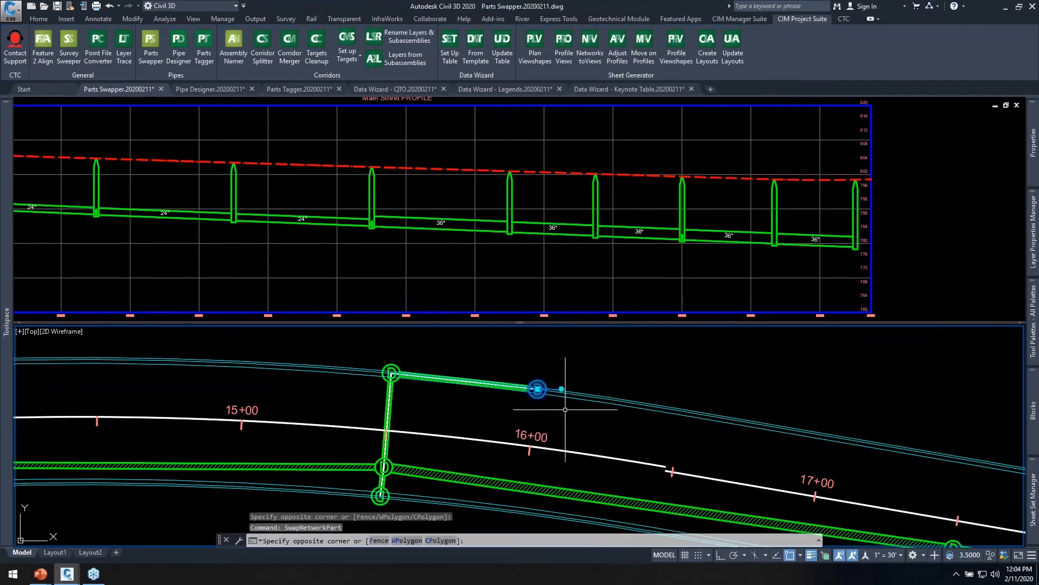
click(378, 347)
click(408, 397)
middle_drag(419, 421, 482, 368)
click(360, 421)
click(452, 487)
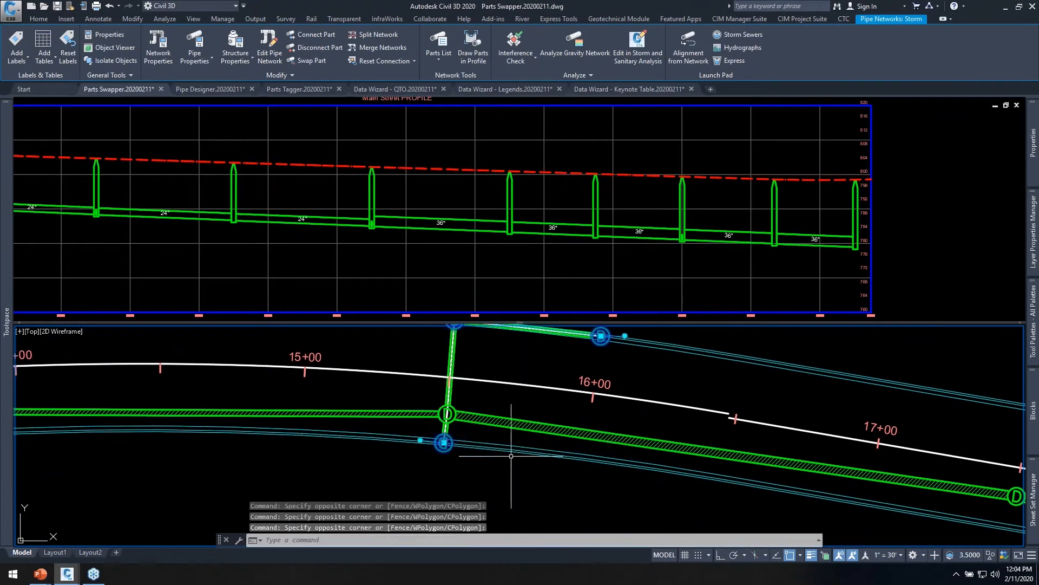
Add the two outer structures of the crossing lateral near station 11+50 to the selection.
scroll(511, 457, down, 3)
middle_drag(60, 405, 287, 398)
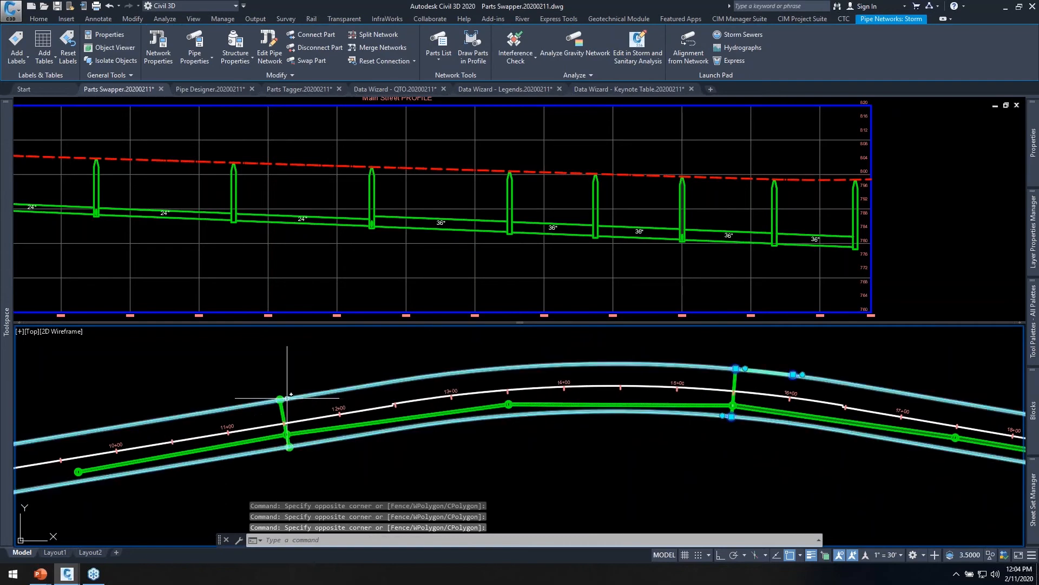
scroll(287, 397, up, 2)
click(266, 383)
click(295, 418)
click(288, 482)
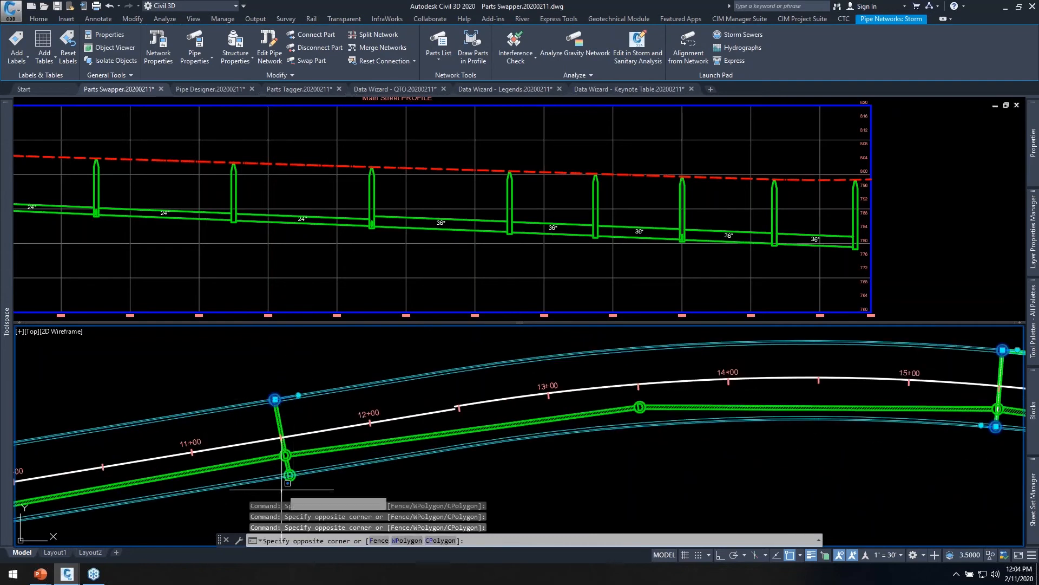
click(301, 469)
middle_drag(595, 441, 283, 454)
Add the five 36" main-line pipes in the Main Street profile to the selection with a window.
click(414, 225)
click(345, 198)
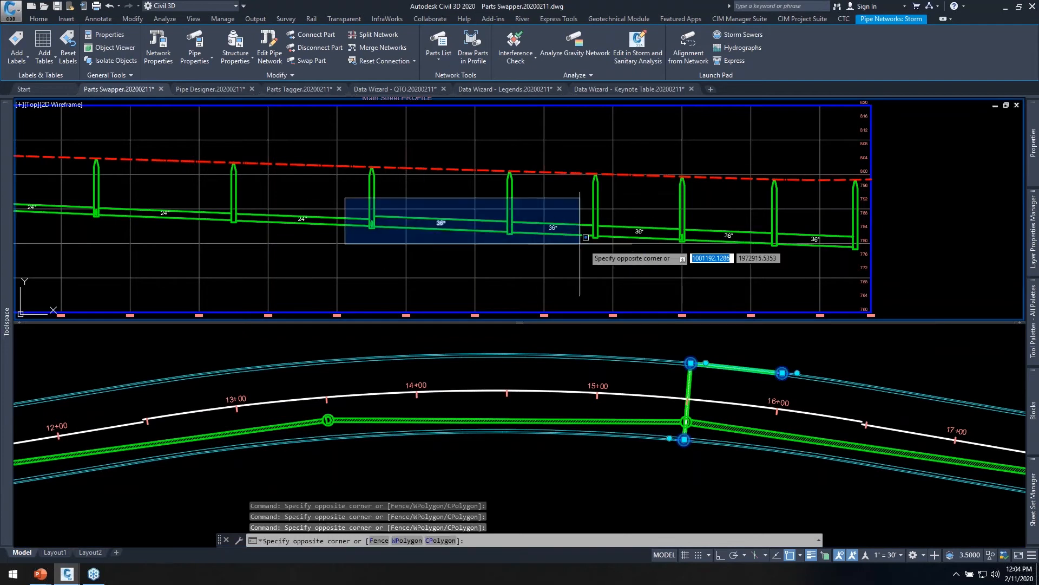
click(865, 251)
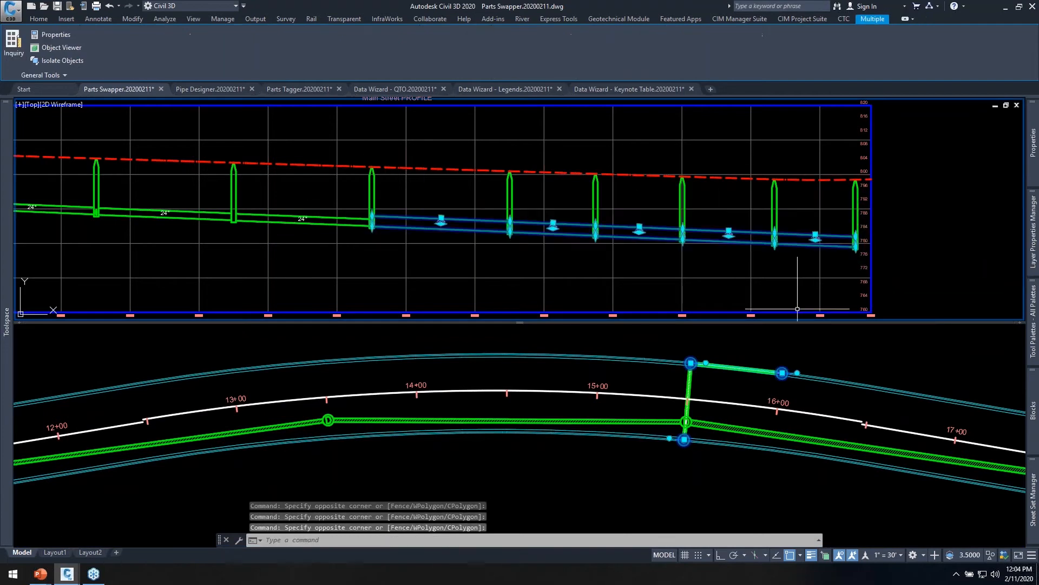
click(788, 365)
scroll(783, 371, up, 4)
middle_drag(793, 362, 588, 374)
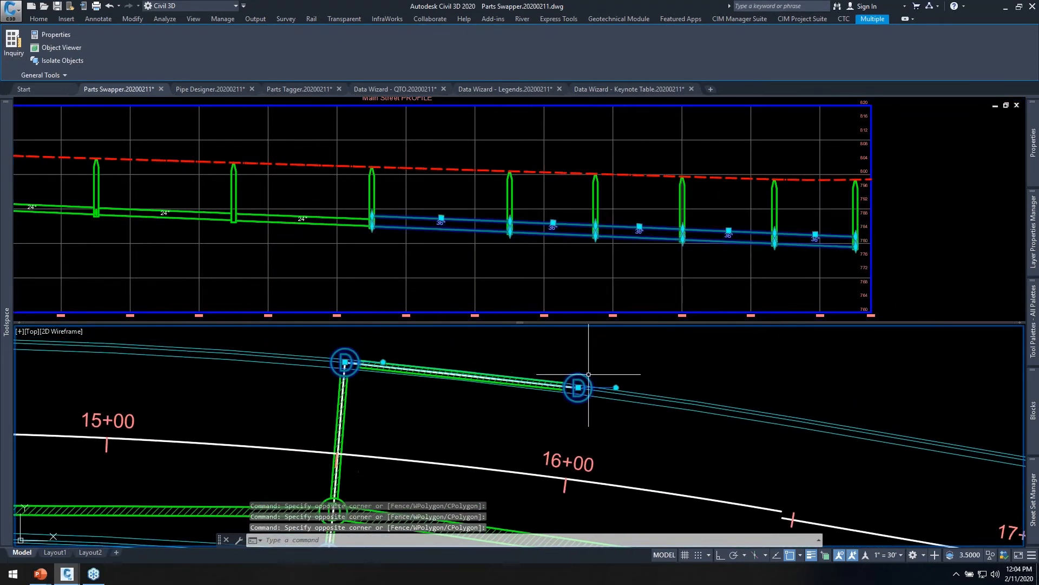
click(470, 242)
scroll(443, 236, up, 4)
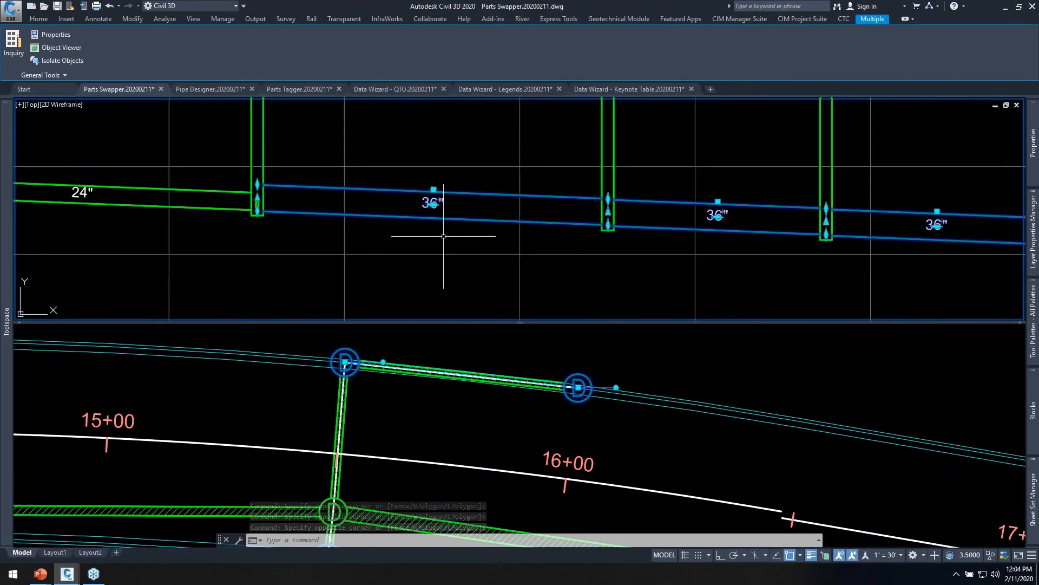
middle_drag(508, 245, 457, 264)
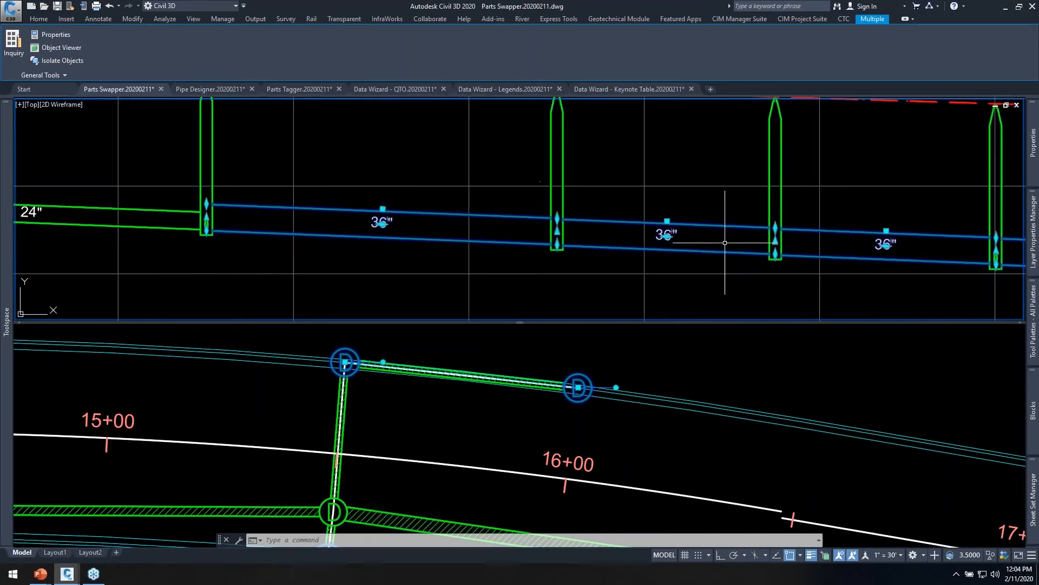
scroll(726, 243, down, 6)
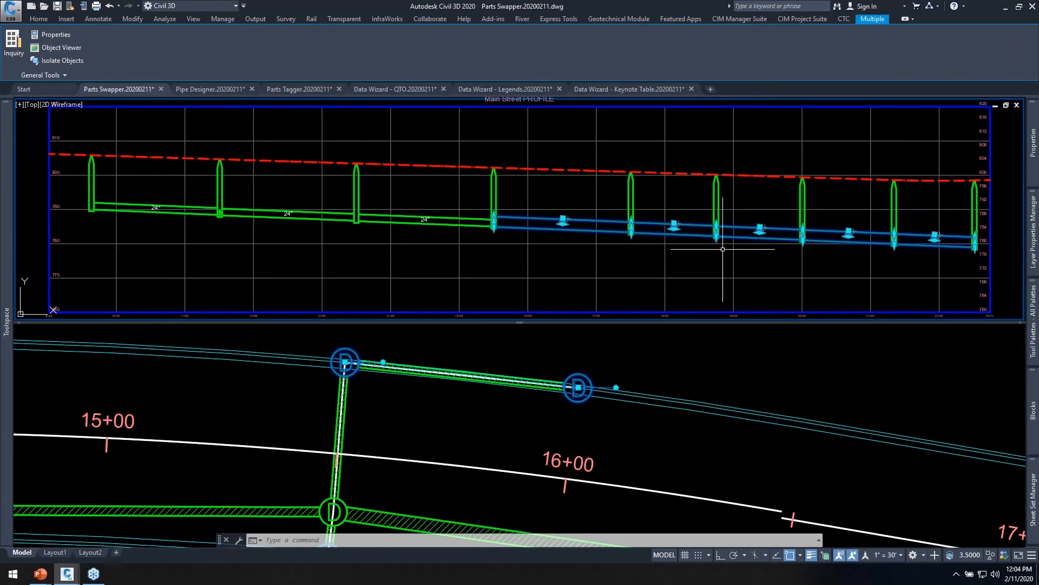
Start Parts Swapper on the selected parts and set the replacement structure to 48" CB.
click(795, 19)
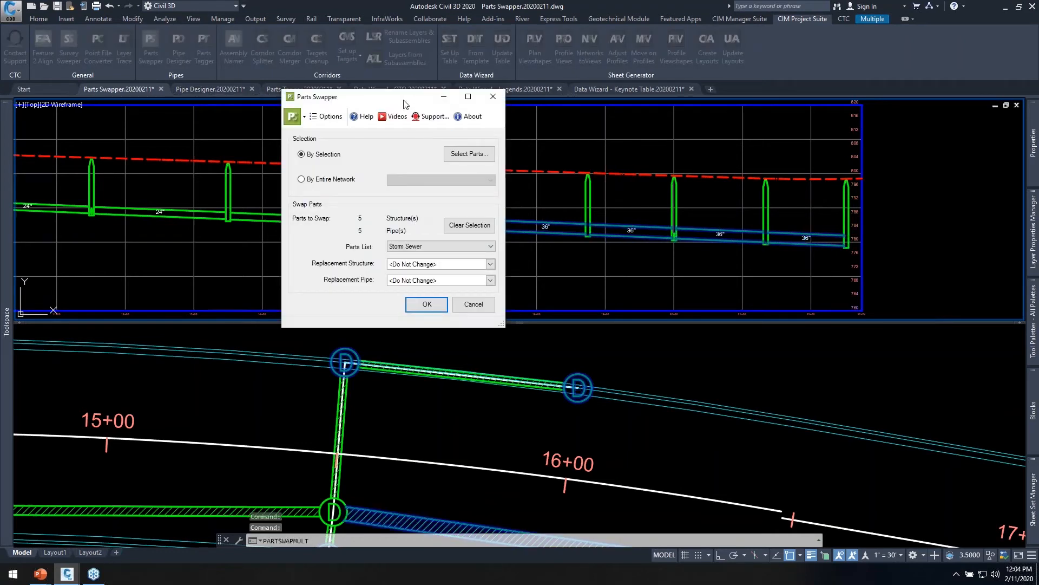
drag(404, 103, 511, 131)
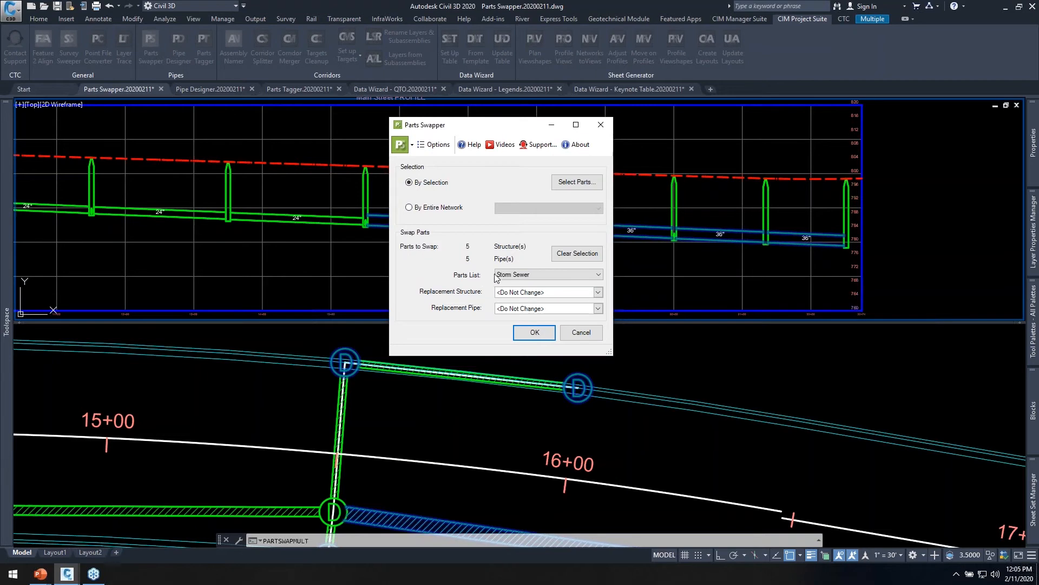
click(598, 293)
click(534, 357)
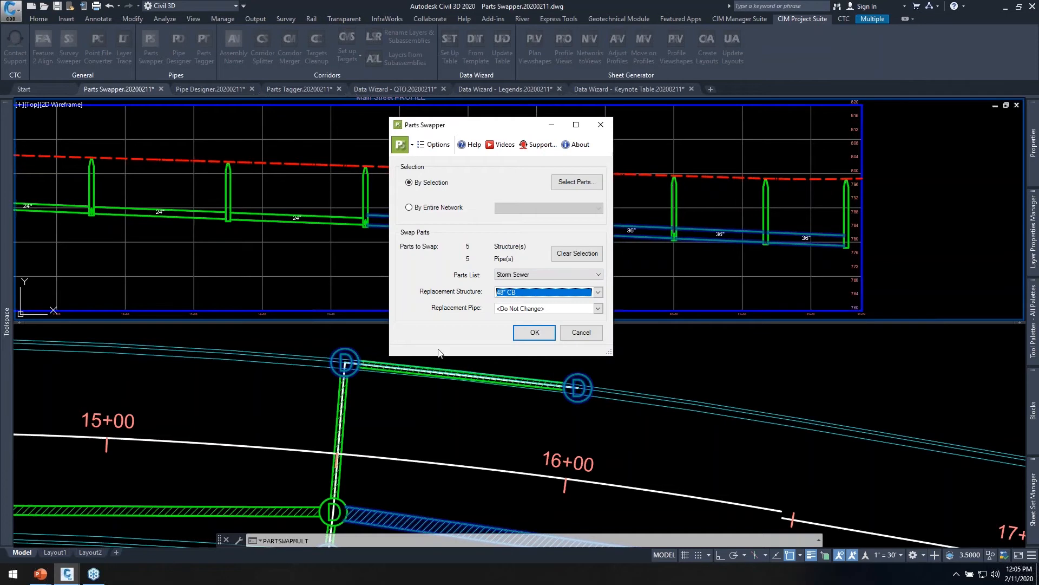
Set the replacement pipe to 48 inch Concrete Pipe and run the swap on all selected parts.
click(554, 310)
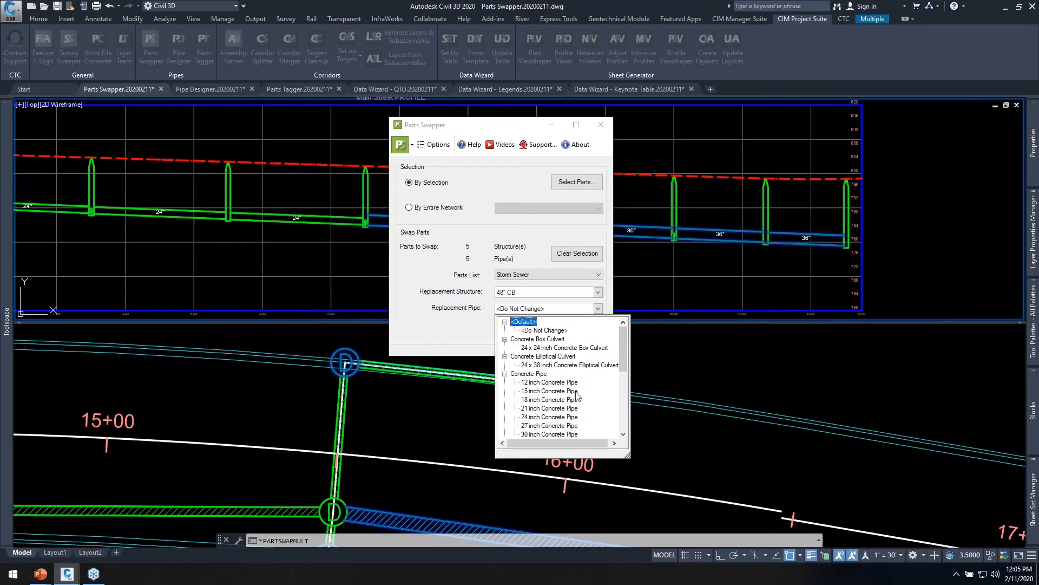
scroll(589, 401, down, 2)
scroll(565, 421, down, 2)
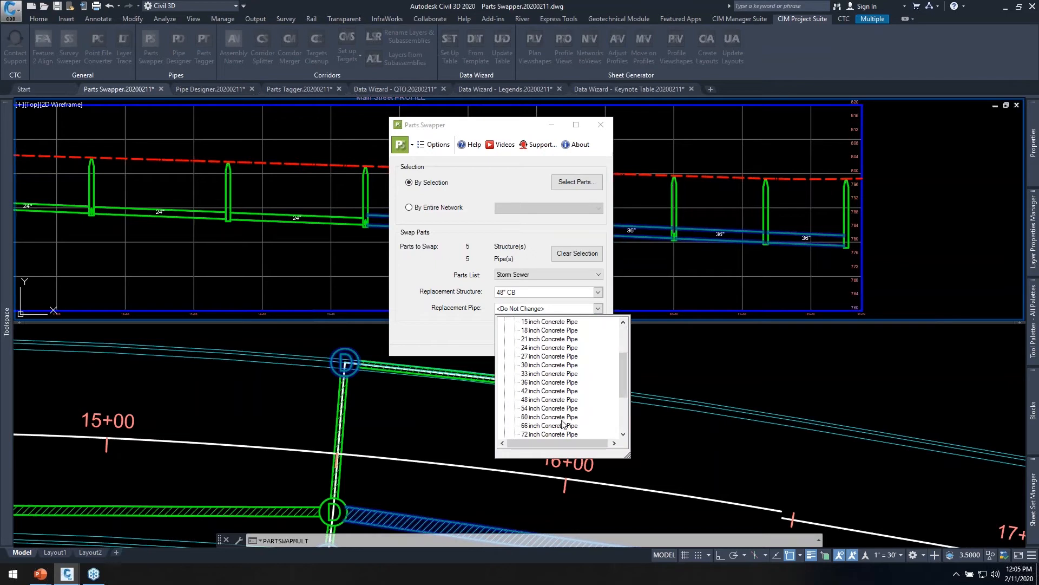
click(541, 400)
mouse_move(460, 127)
mouse_down()
mouse_move(282, 85)
mouse_move(159, 72)
mouse_up()
click(234, 279)
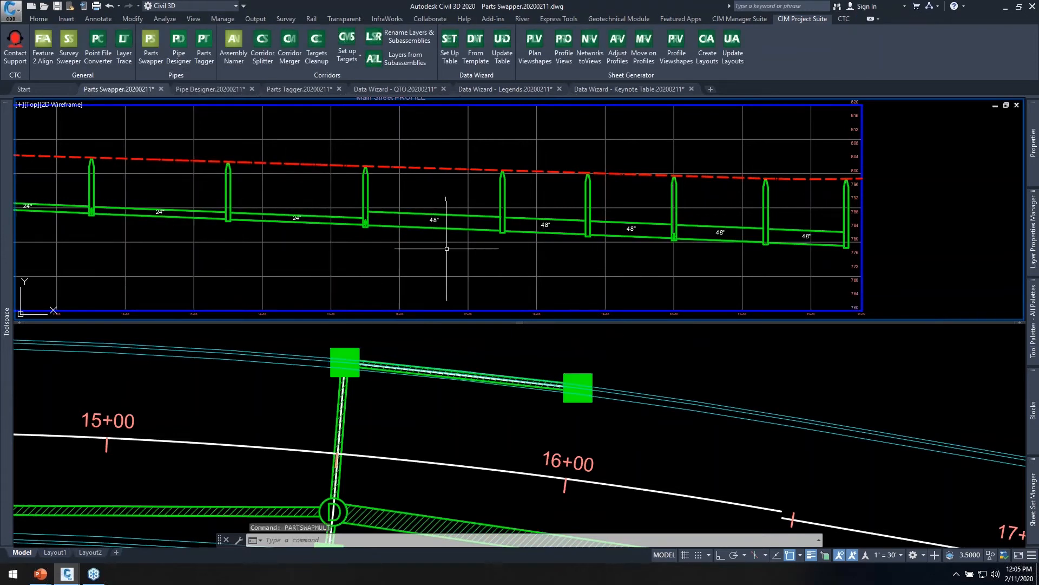
middle_drag(581, 245, 568, 226)
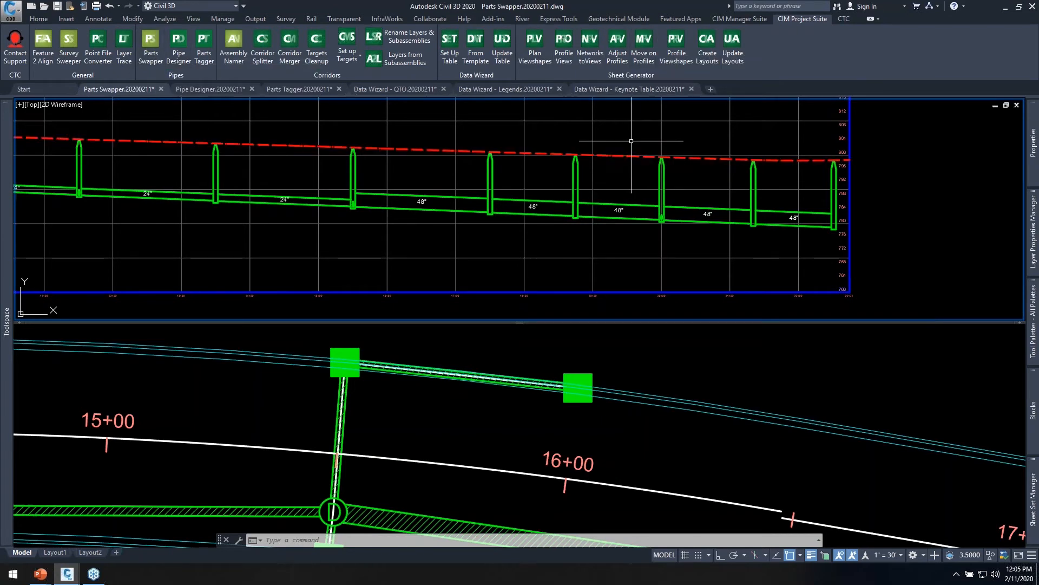
middle_drag(621, 138, 616, 160)
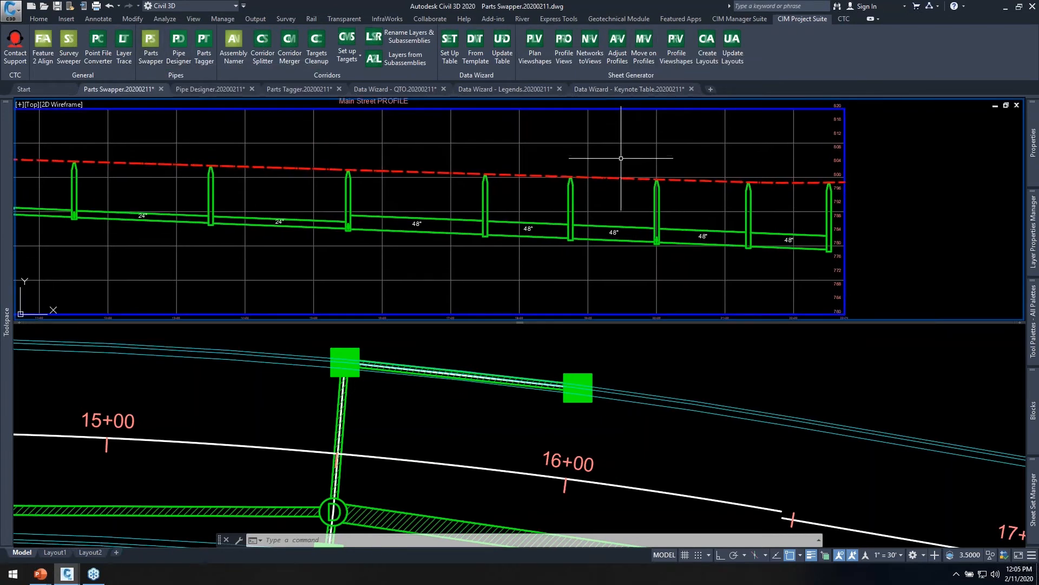
middle_drag(900, 276, 882, 250)
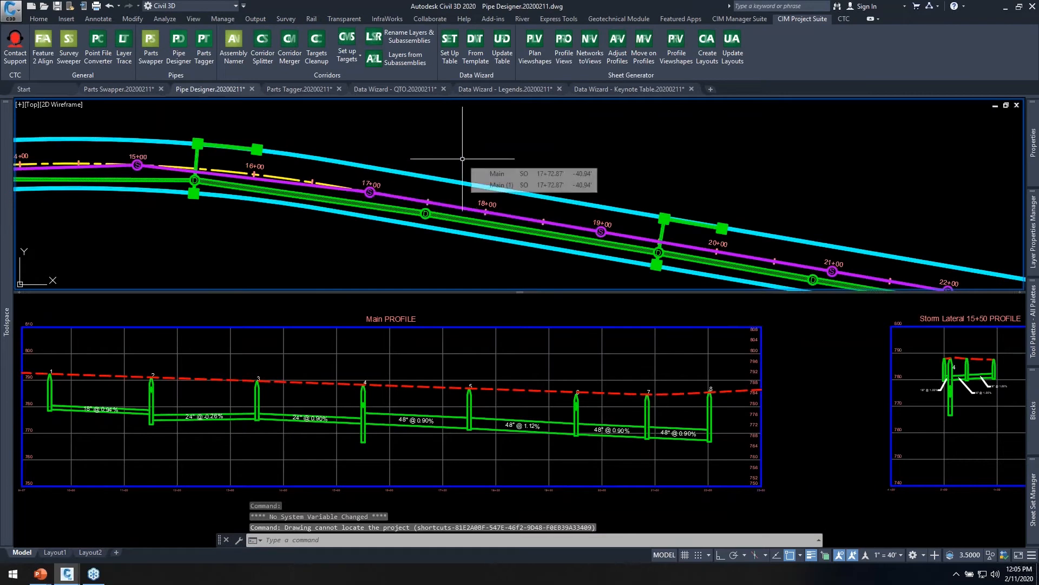
In the Pipe Designer drawing, view the part properties of the 18" pipe between structures 1 and 2 and close them unchanged.
click(463, 346)
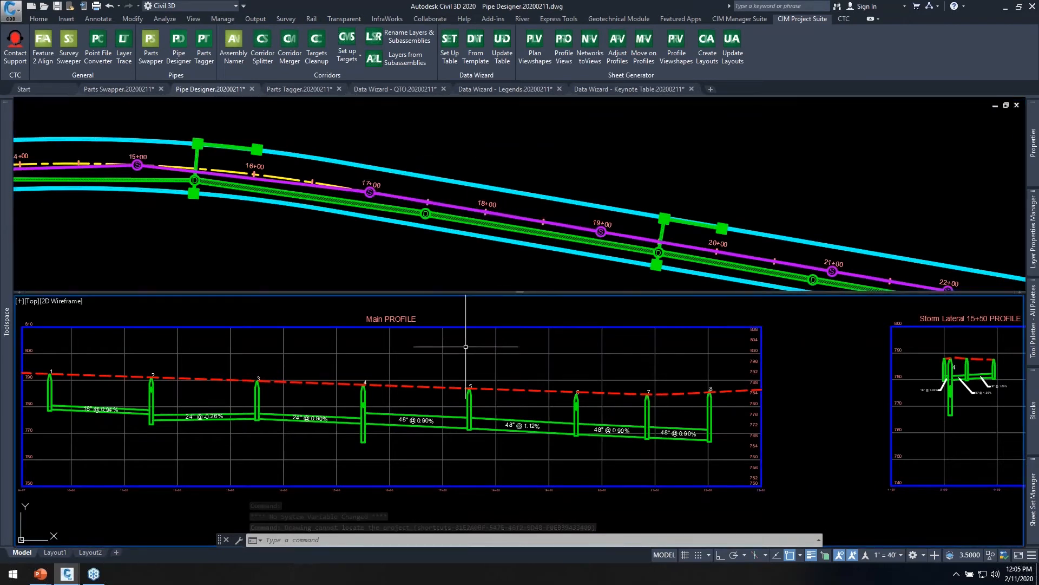
middle_drag(439, 344, 542, 336)
mouse_move(540, 372)
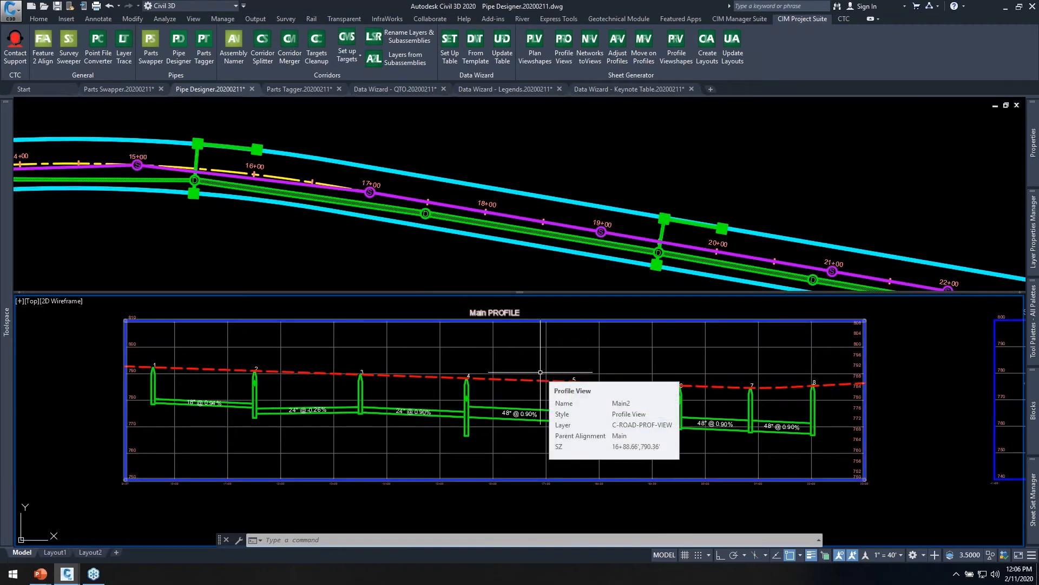
scroll(207, 411, up, 4)
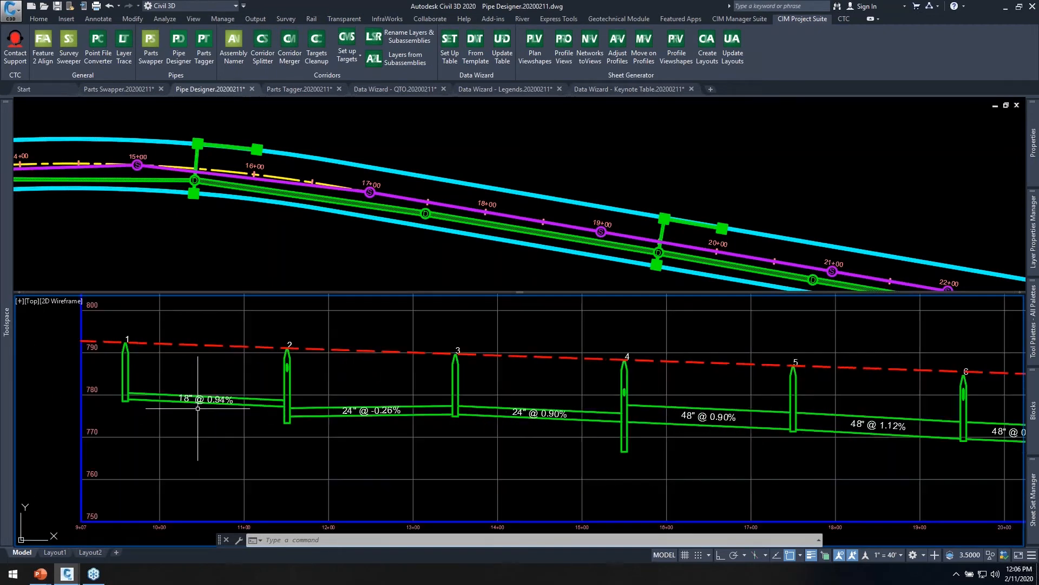
click(130, 386)
right_click(191, 352)
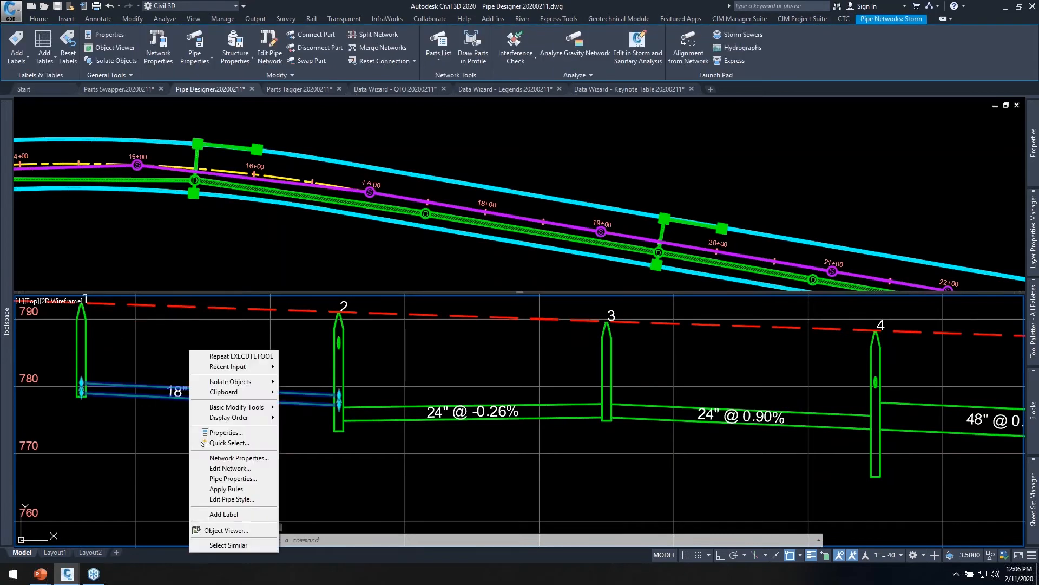
click(237, 479)
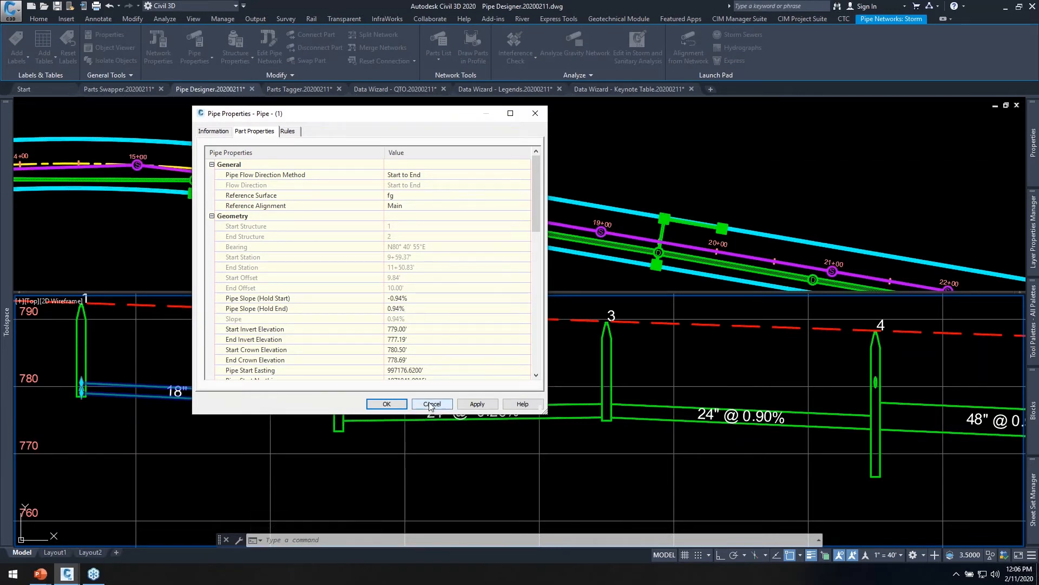
click(412, 402)
Open the Storm network for editing, examine its structure and pipe tables, and close the tables.
right_click(150, 384)
click(190, 299)
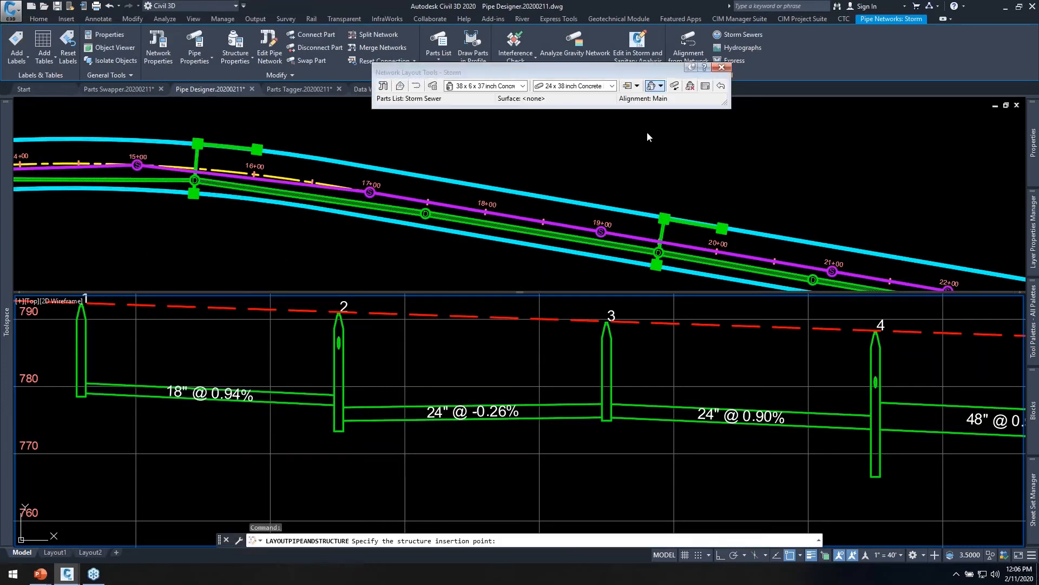
click(705, 86)
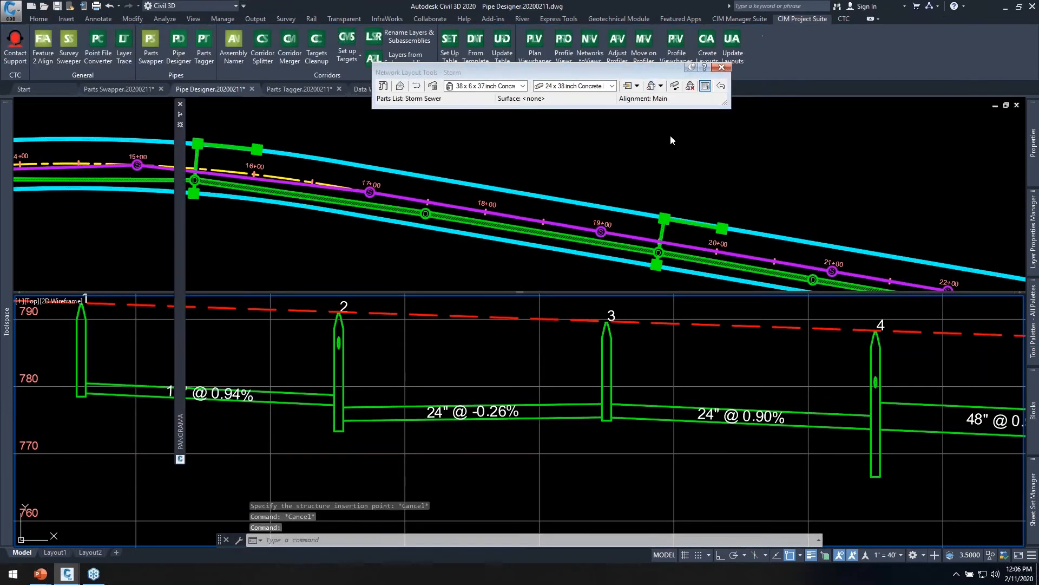
mouse_move(181, 258)
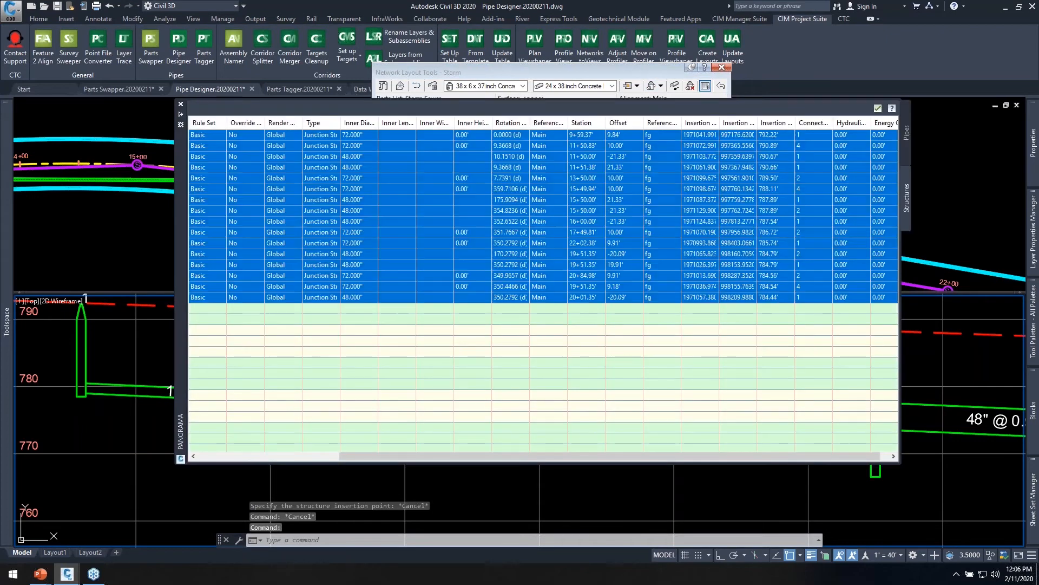
click(905, 138)
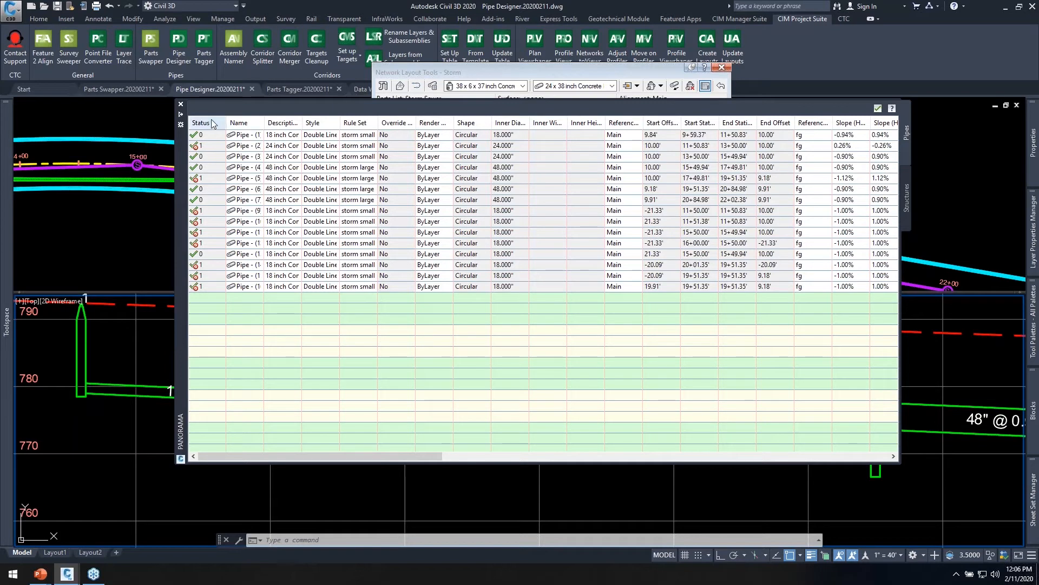
click(180, 104)
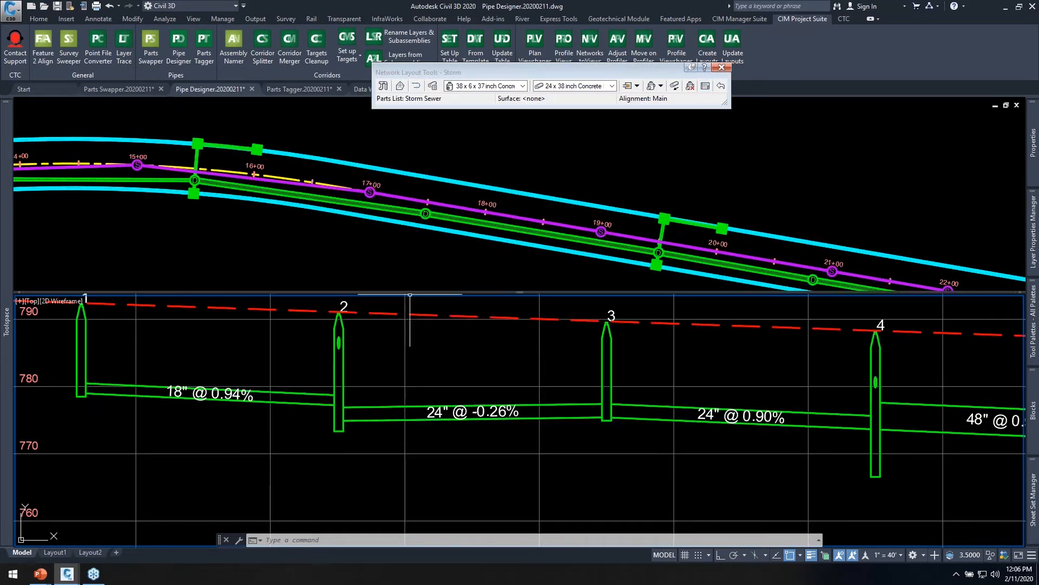
Start Pipe Designer and load the storm run from structure 1 through structure 8 in the profile view.
click(181, 52)
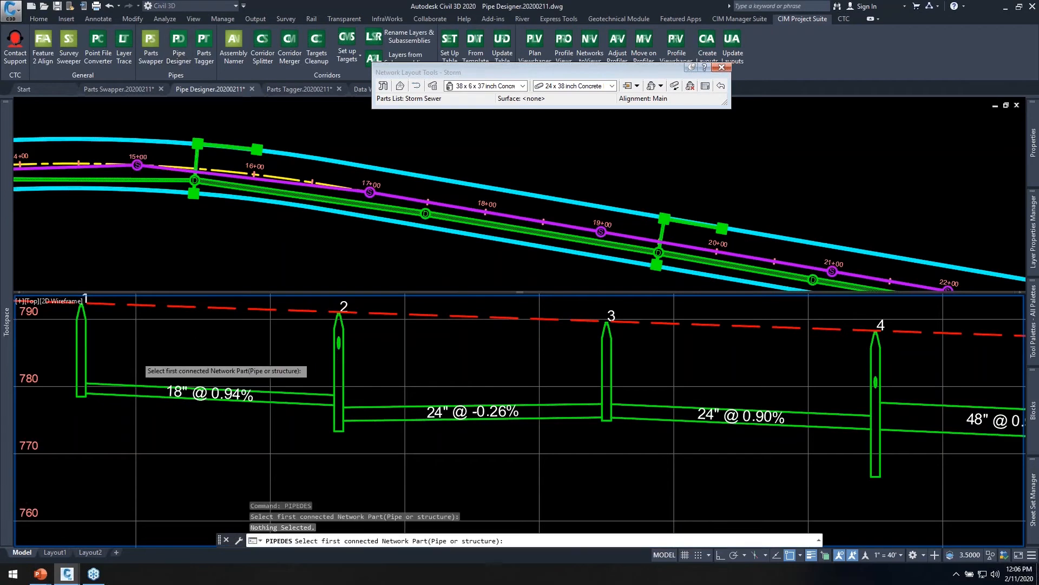
scroll(143, 357, down, 4)
scroll(148, 357, up, 3)
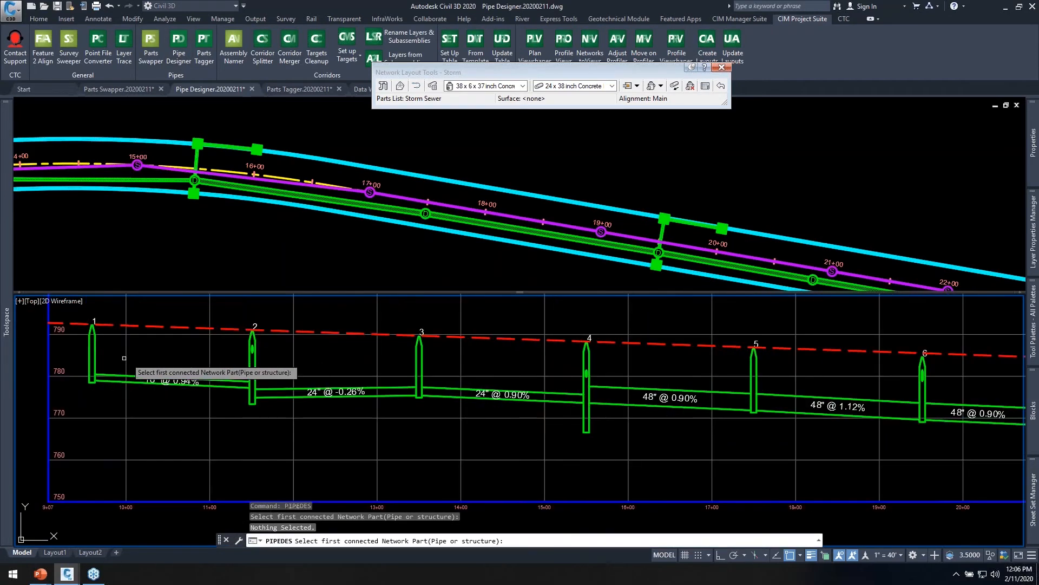
click(95, 350)
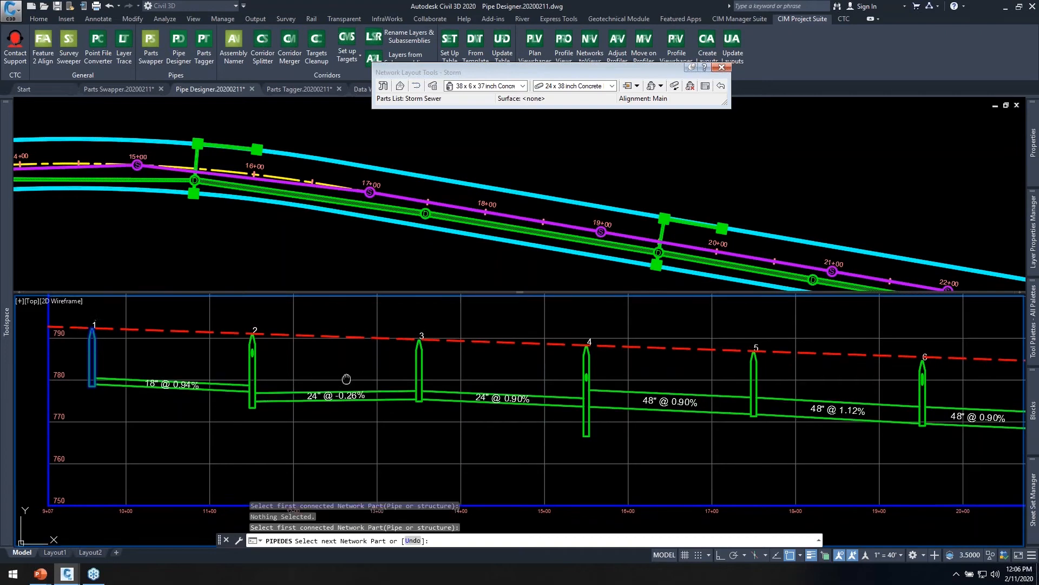
middle_drag(348, 376, 332, 371)
middle_drag(765, 399, 726, 402)
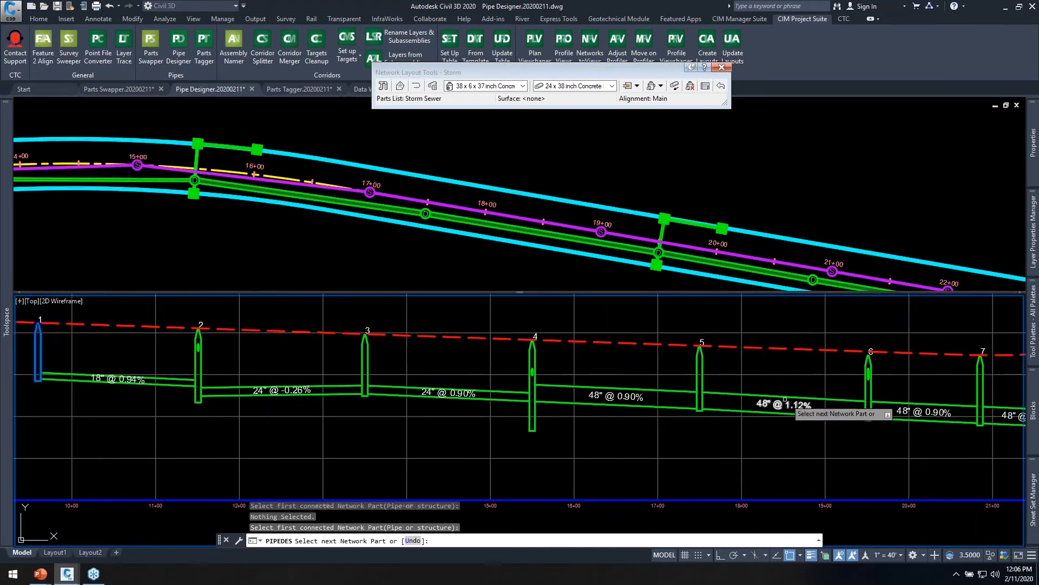
middle_drag(886, 400, 756, 391)
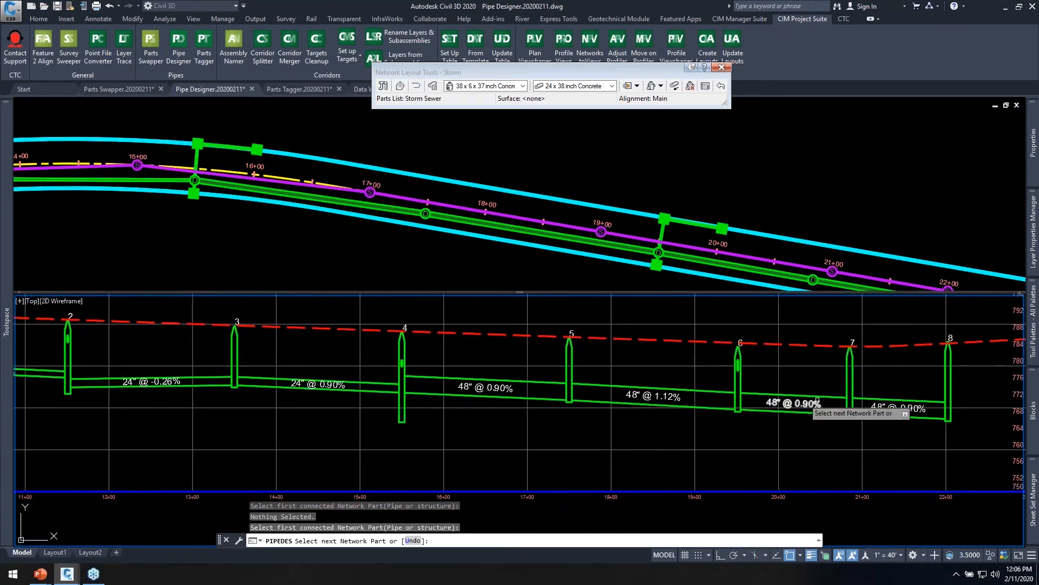
click(947, 379)
middle_drag(563, 404, 669, 429)
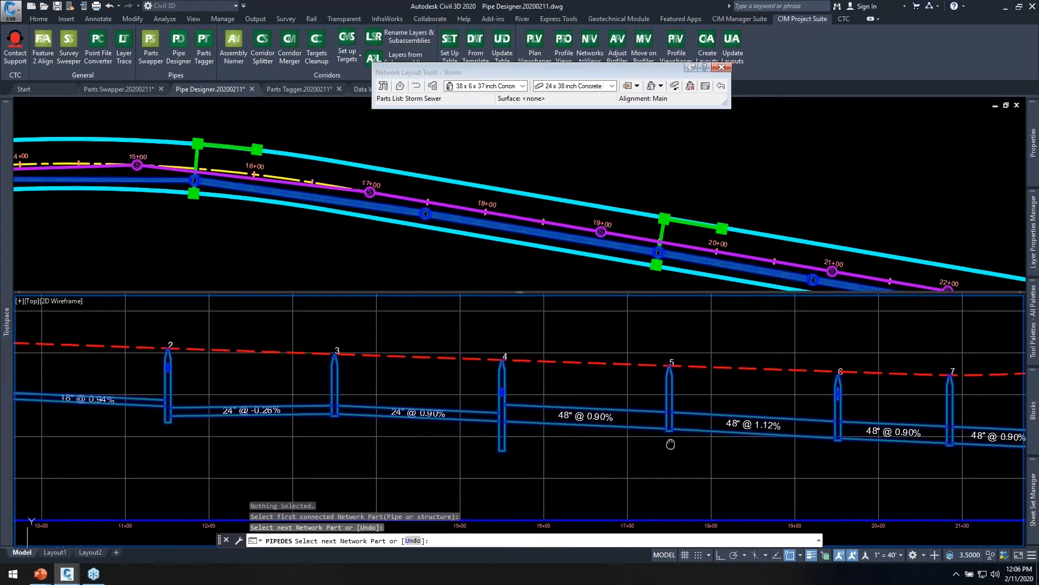
key(Return)
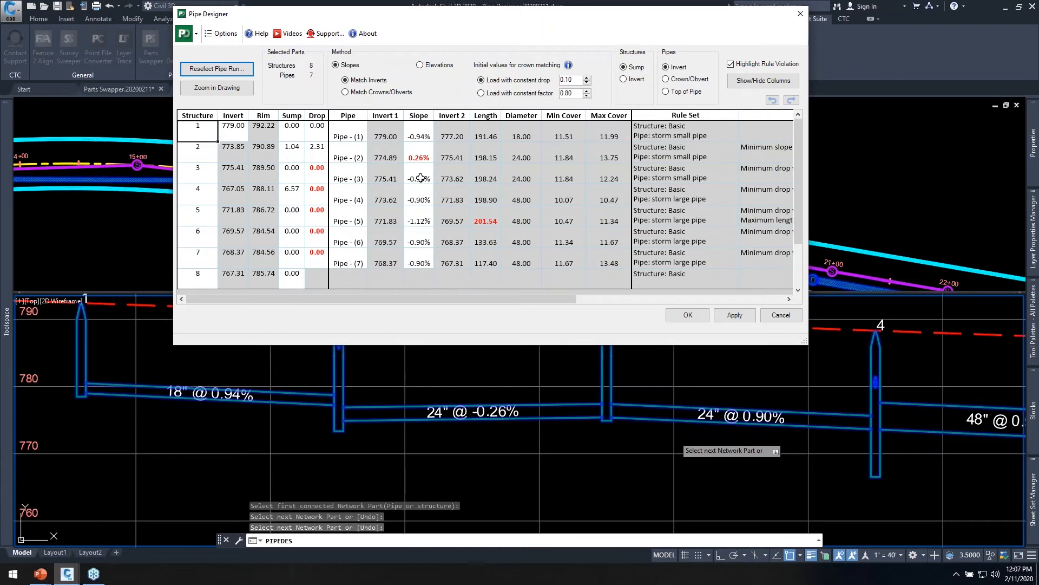
Set the slope of all seven pipes in the run to -0.80% and apply it to the drawing.
click(425, 135)
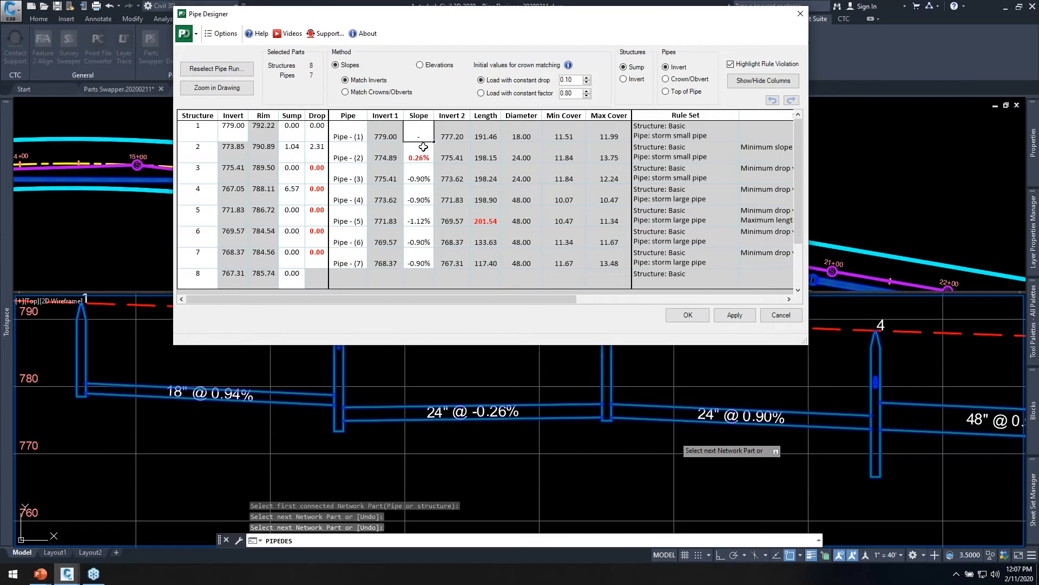
text(-.8)
key(Return)
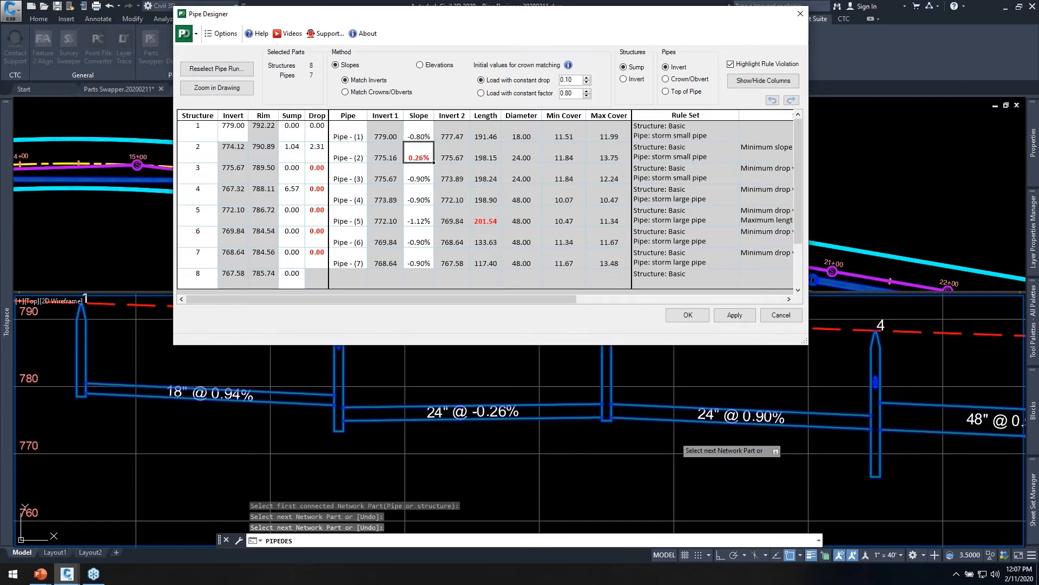
click(423, 133)
drag(435, 143, 439, 268)
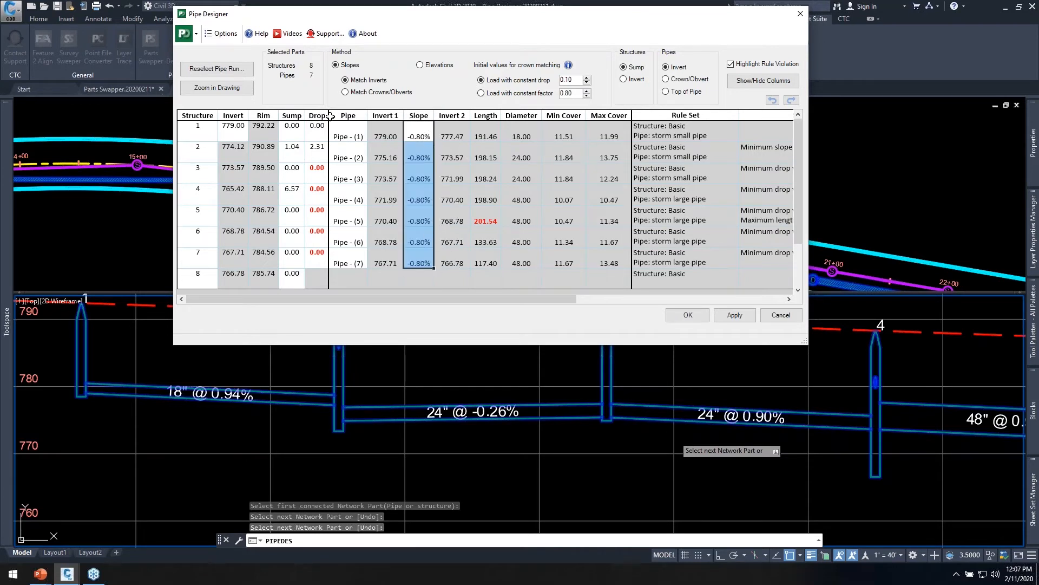
click(232, 90)
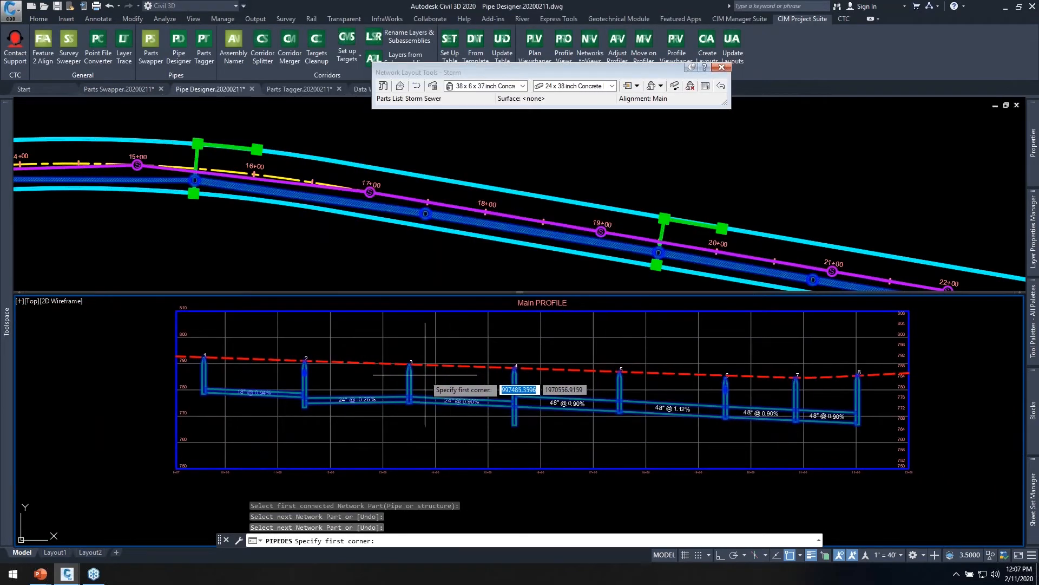
key(Escape)
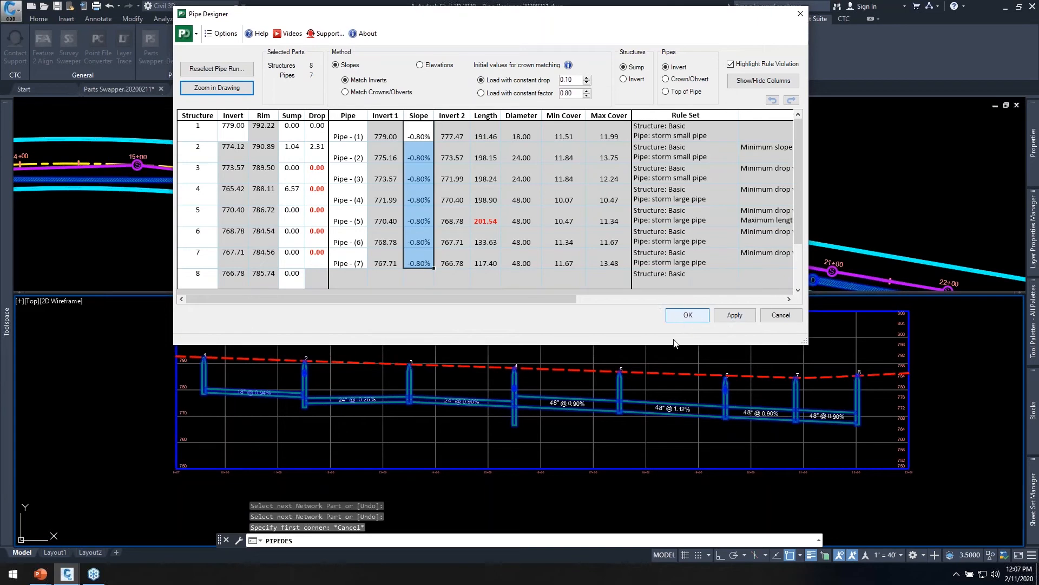
click(738, 316)
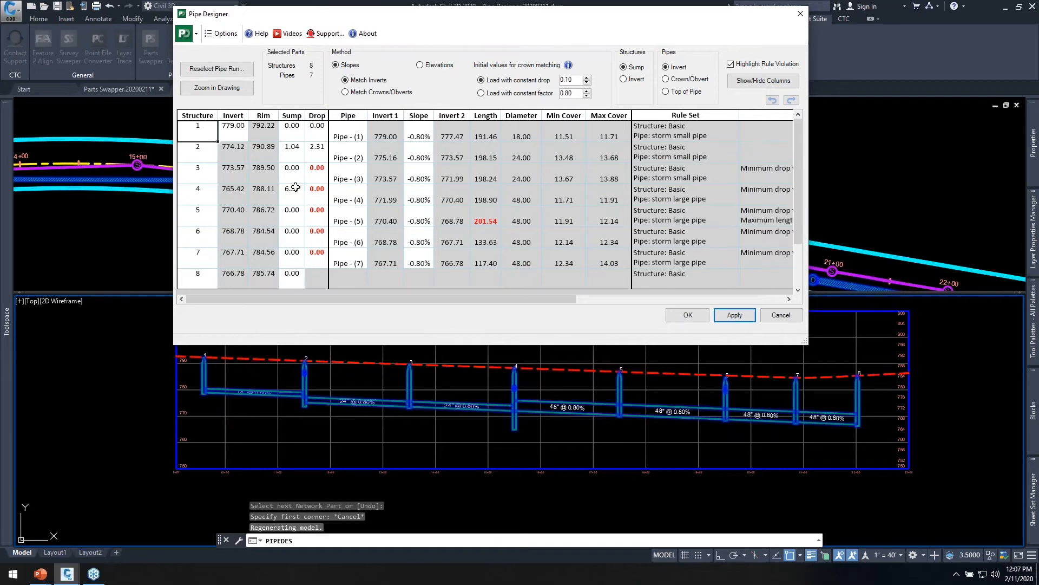
Set the drop to 0.10 at structure 1 and copy it down through structure 7.
click(317, 132)
text(.1)
drag(328, 143, 327, 272)
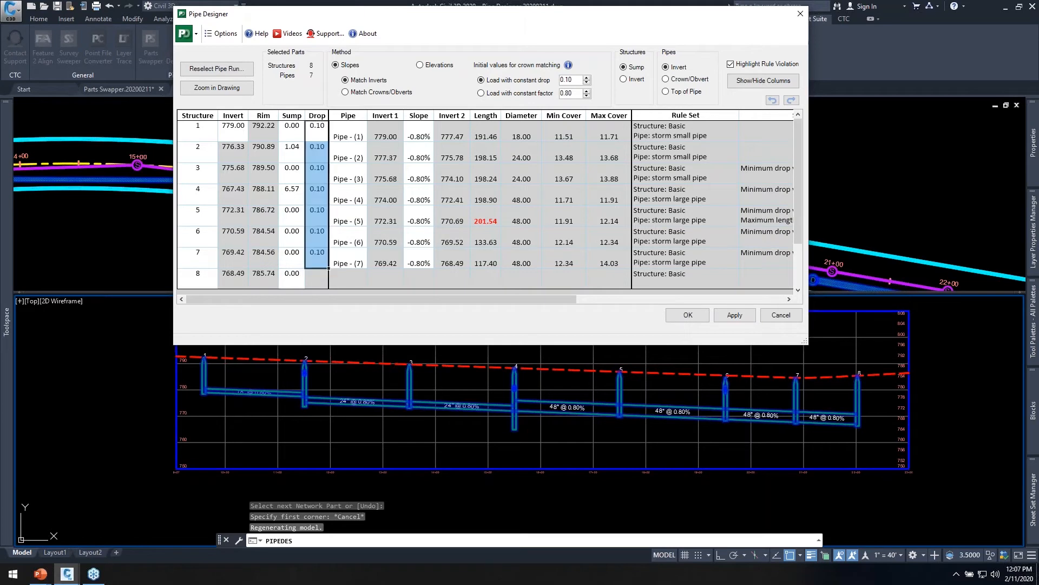
Try a drop of 0 at structures 3 through 7, and refill them with structure 2's 0.10 drop.
click(318, 173)
text(0)
key(Return)
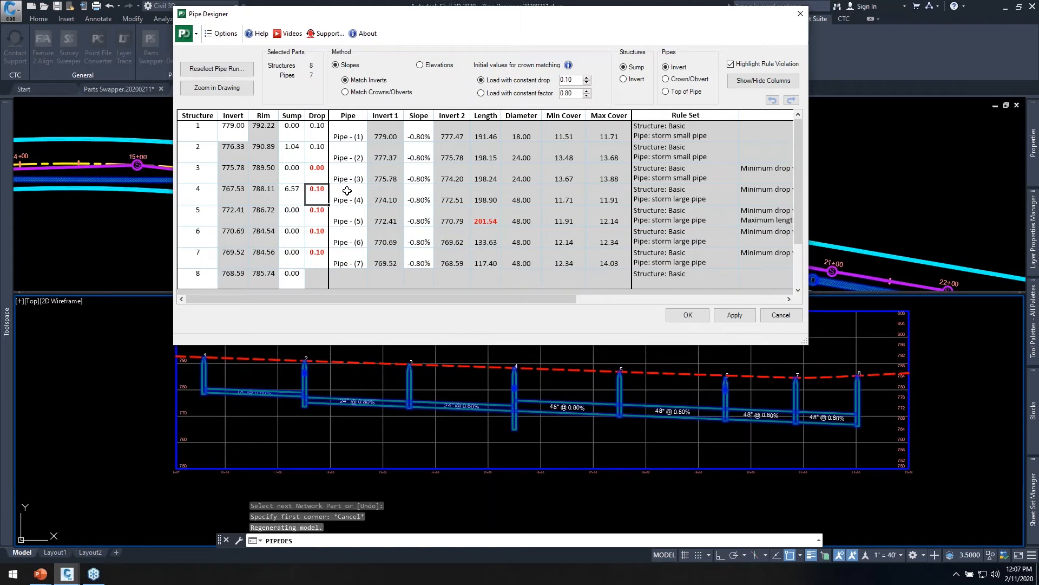
click(319, 175)
drag(330, 184, 328, 269)
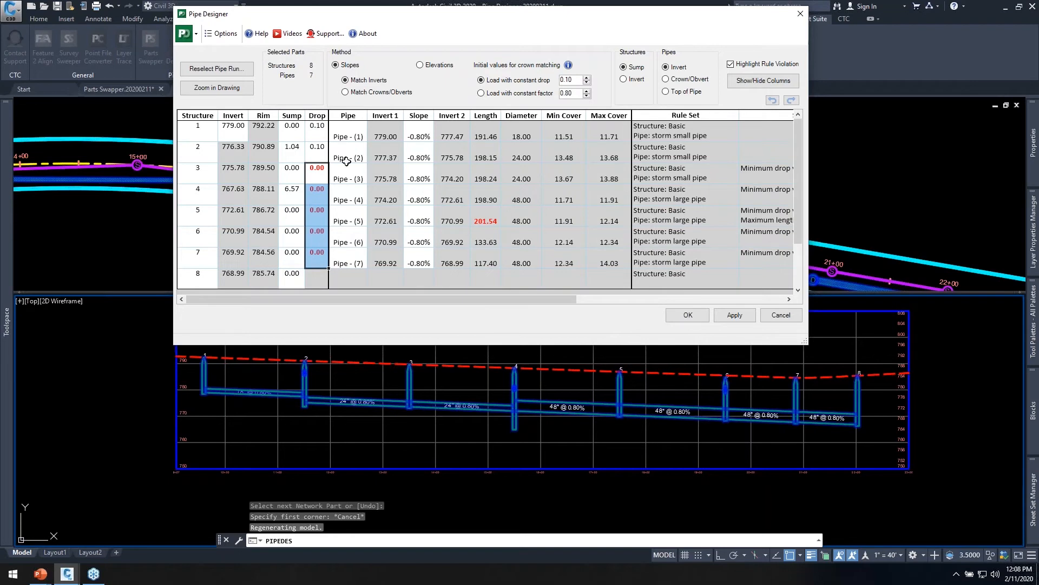
click(325, 157)
drag(328, 163, 325, 267)
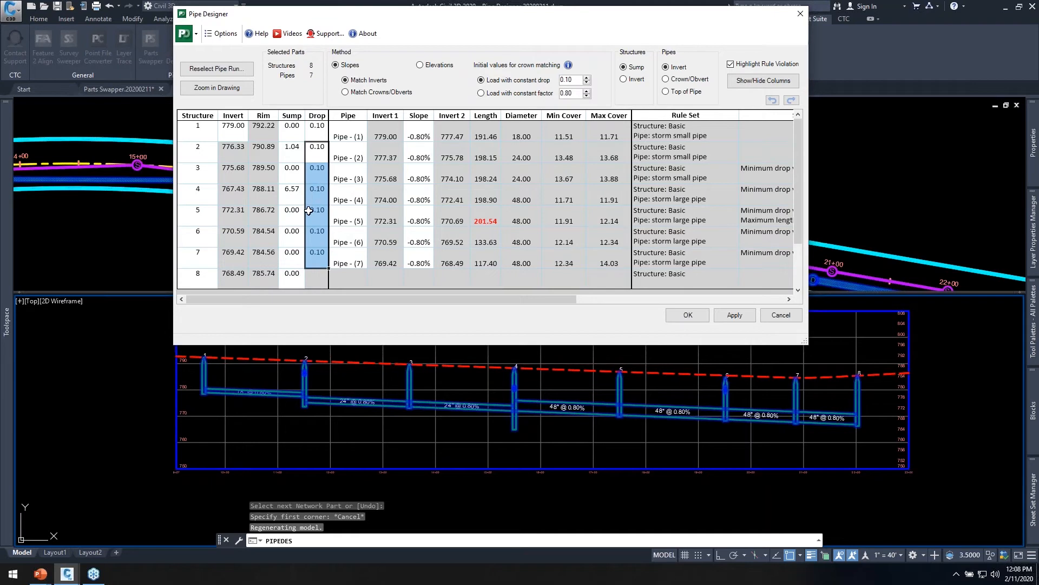
Set the sump of all eight structures to 1.00 and apply the changes to the drawing.
click(295, 131)
drag(305, 141, 304, 289)
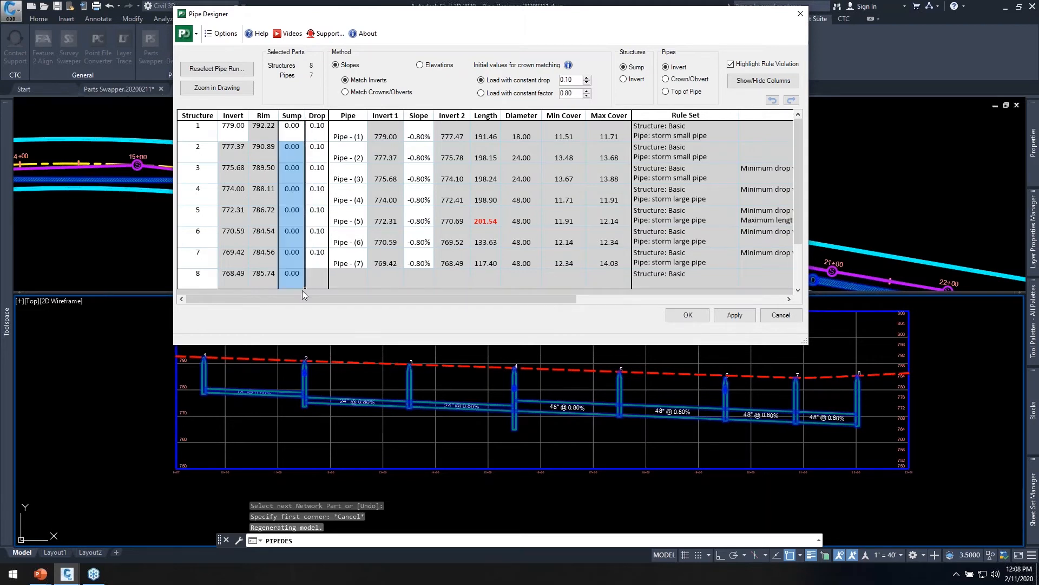
click(293, 134)
text(1)
key(Return)
drag(307, 146, 305, 290)
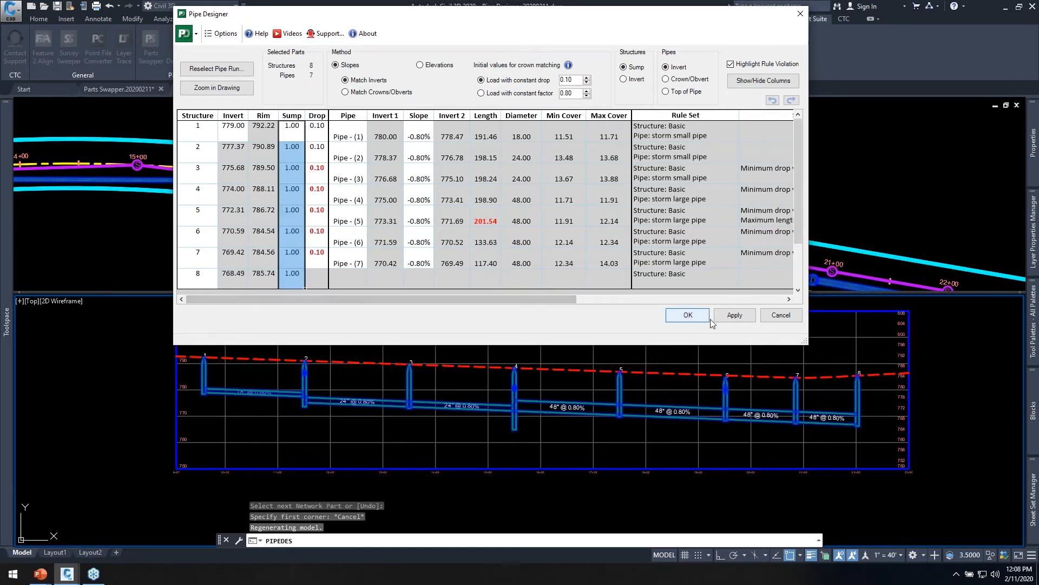
click(734, 319)
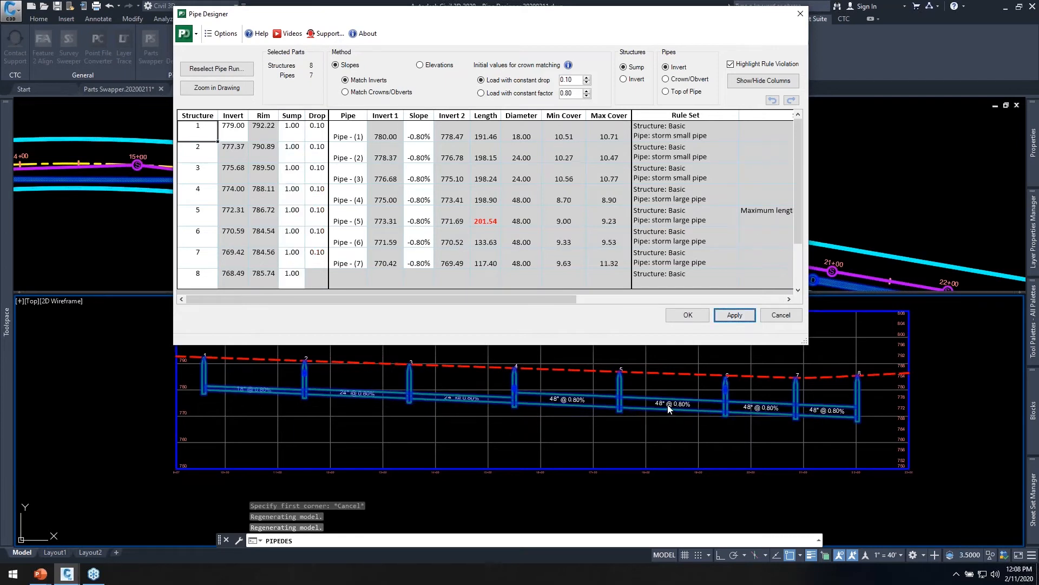
Set the invert of structure 1 to 778.00 and highlight the rows of the first two pipes.
click(236, 130)
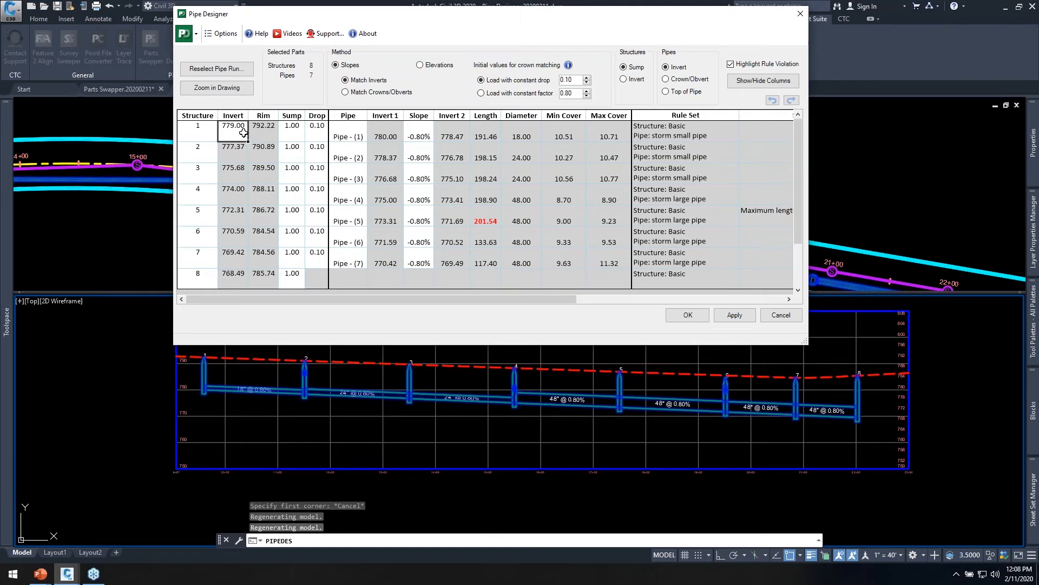
text(778)
key(Tab)
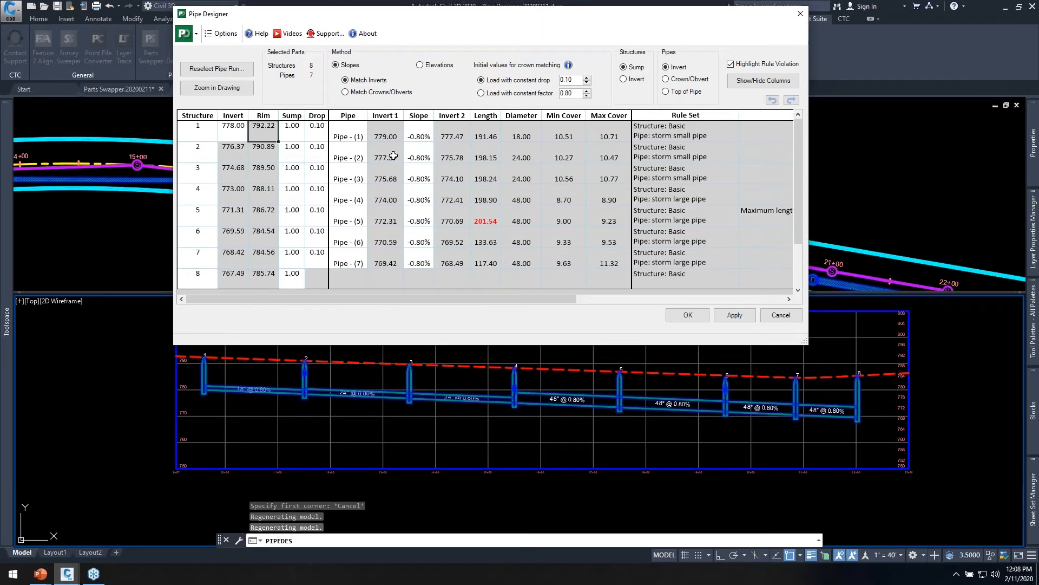
drag(508, 15, 490, 15)
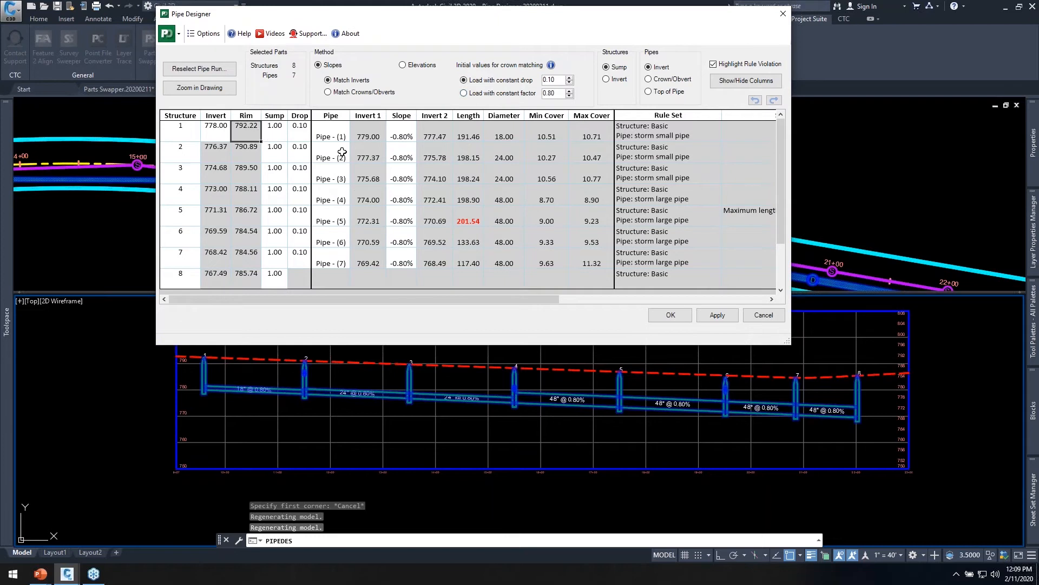
drag(182, 131, 498, 135)
drag(185, 155, 590, 158)
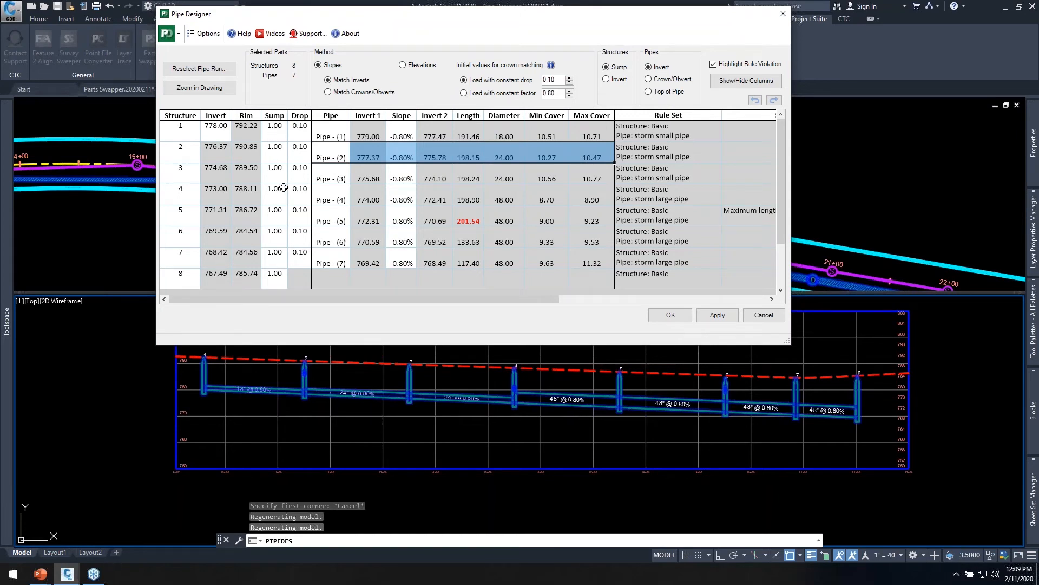
Set the invert of structure 1 to 776.00 and apply it to the whole run.
click(215, 127)
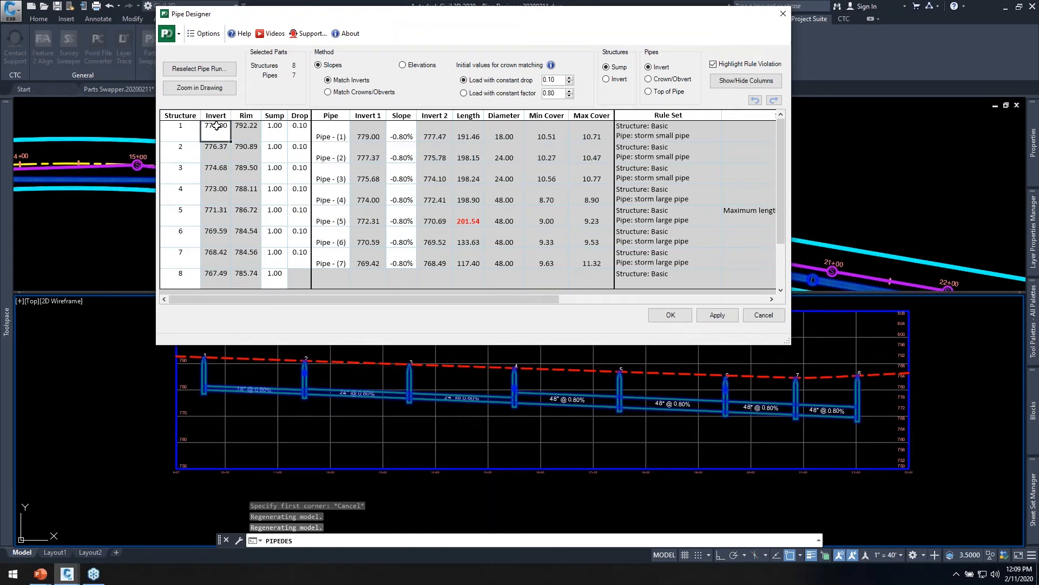
text(776)
key(Tab)
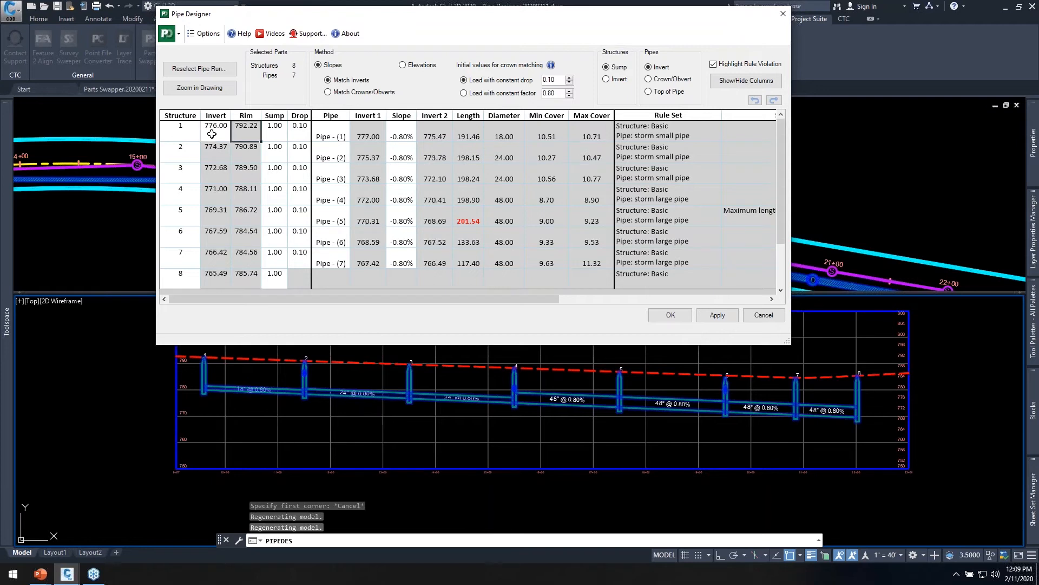
click(726, 318)
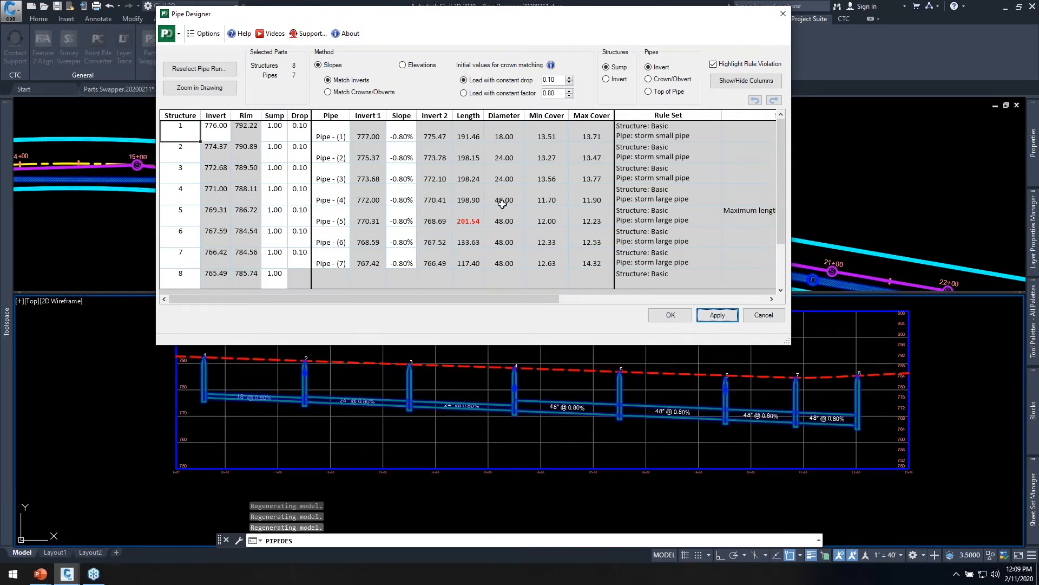
Set the slope of Pipe - (4) through Pipe - (7) to -0.30% and apply the change.
click(406, 198)
text(-.3)
key(Return)
drag(417, 205, 421, 266)
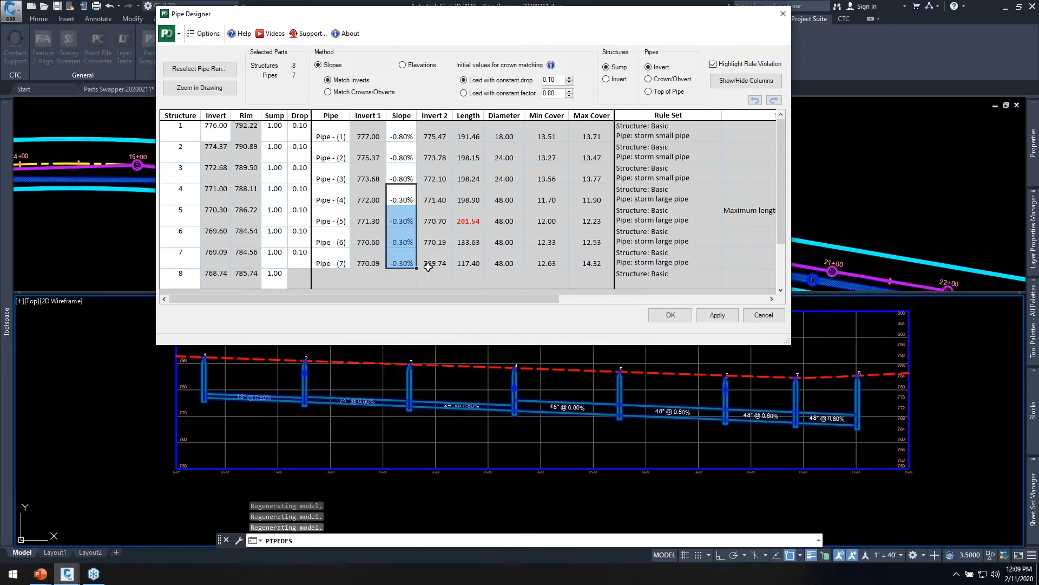
click(717, 315)
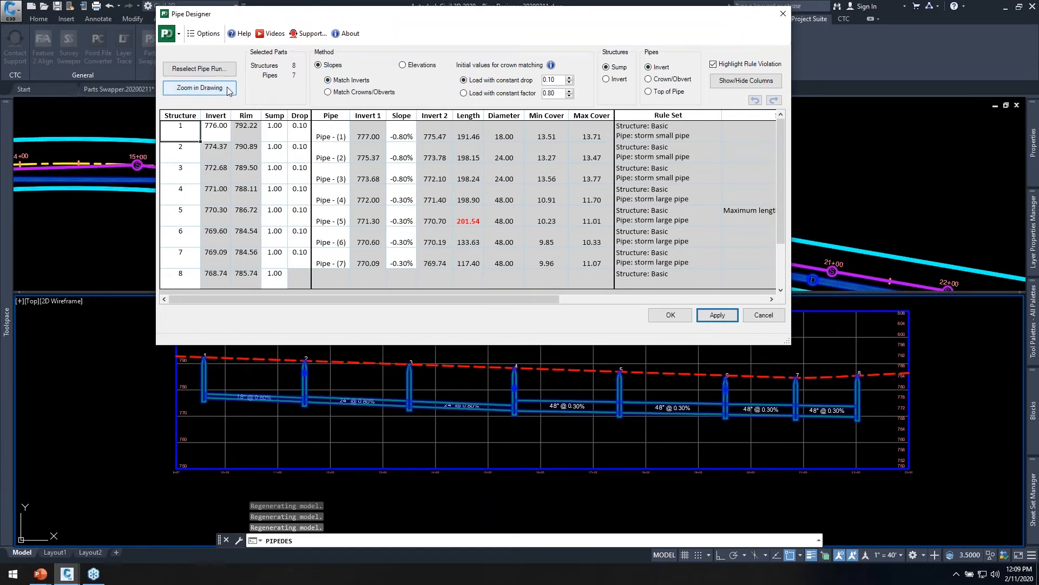
Inspect structure 4 in the profile, switch the method to Match Crowns/Obverts, and fill the 0.80 factor down to all structures.
click(200, 87)
scroll(512, 411, up, 3)
scroll(512, 412, up, 3)
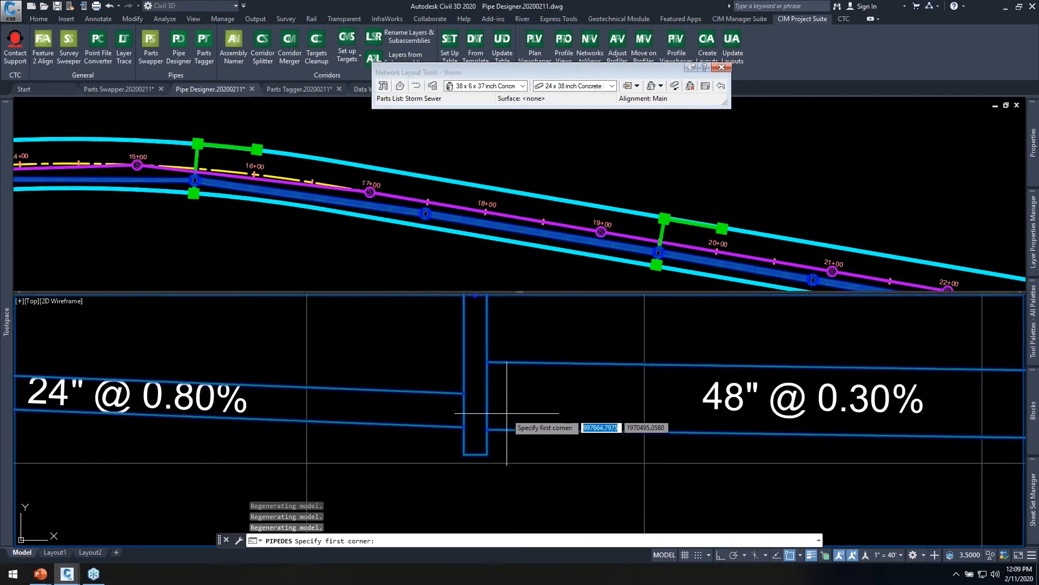
scroll(606, 428, down, 3)
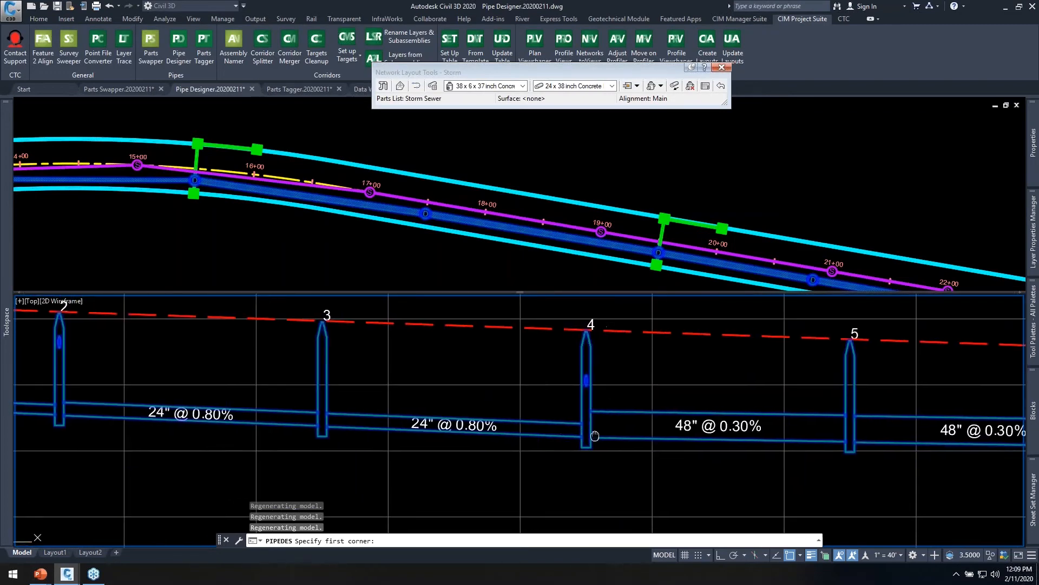
key(Escape)
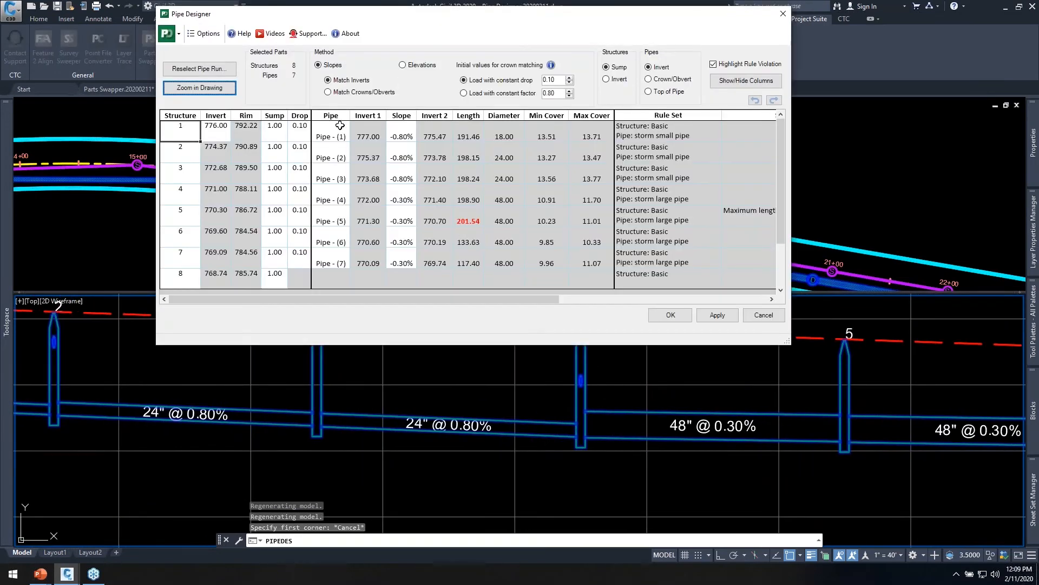
click(355, 93)
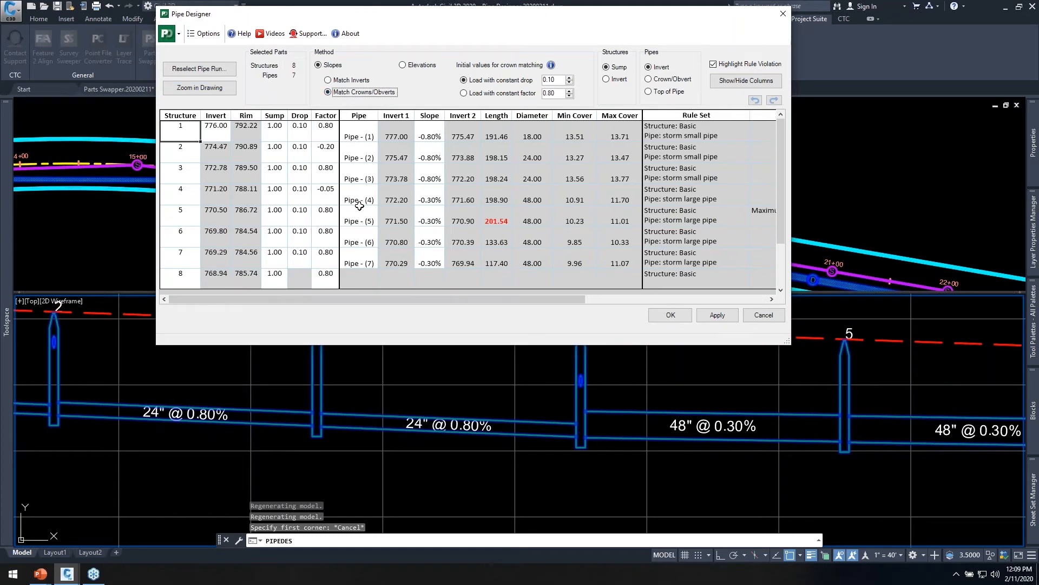
click(330, 134)
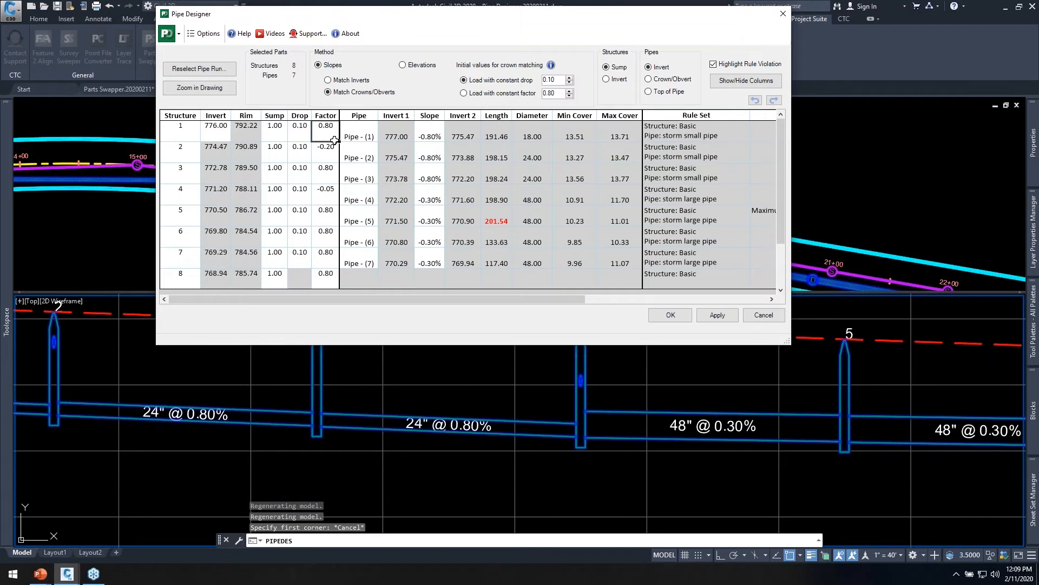
drag(338, 140, 342, 273)
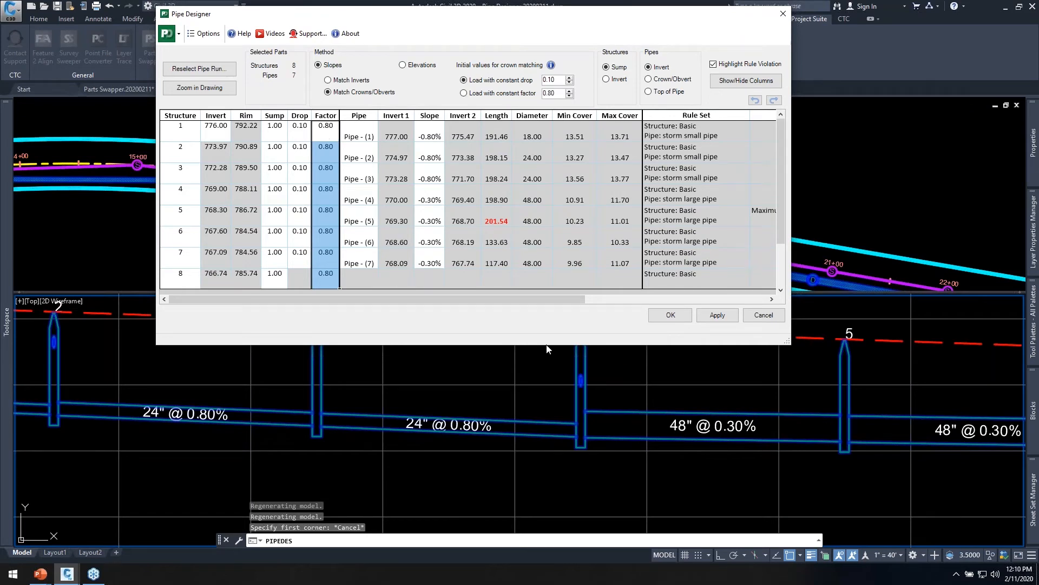
Apply the 0.80 crown-matching factor to the run and highlight the Factor values down the structure list.
click(720, 316)
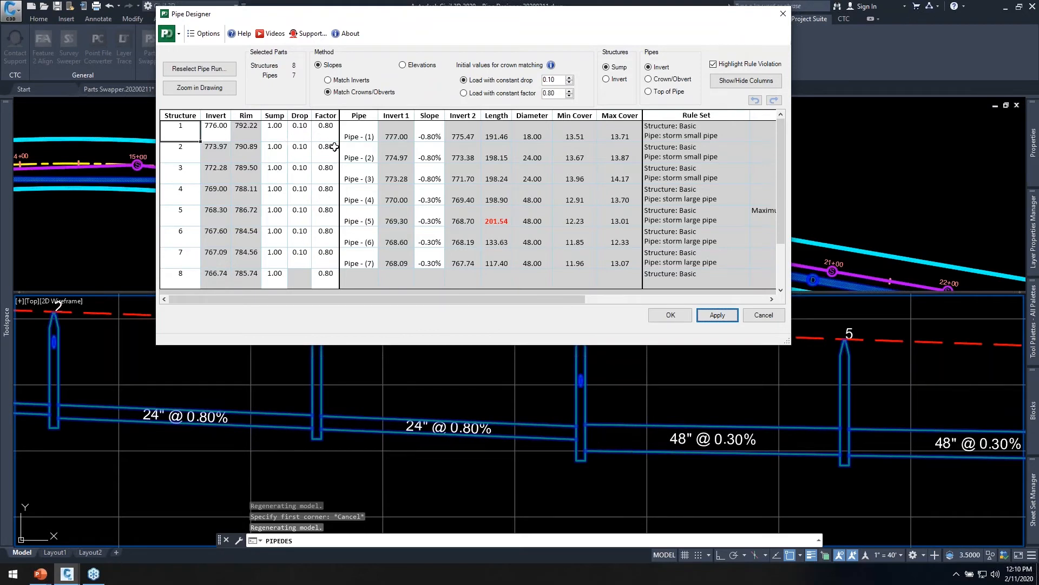
drag(325, 136, 327, 270)
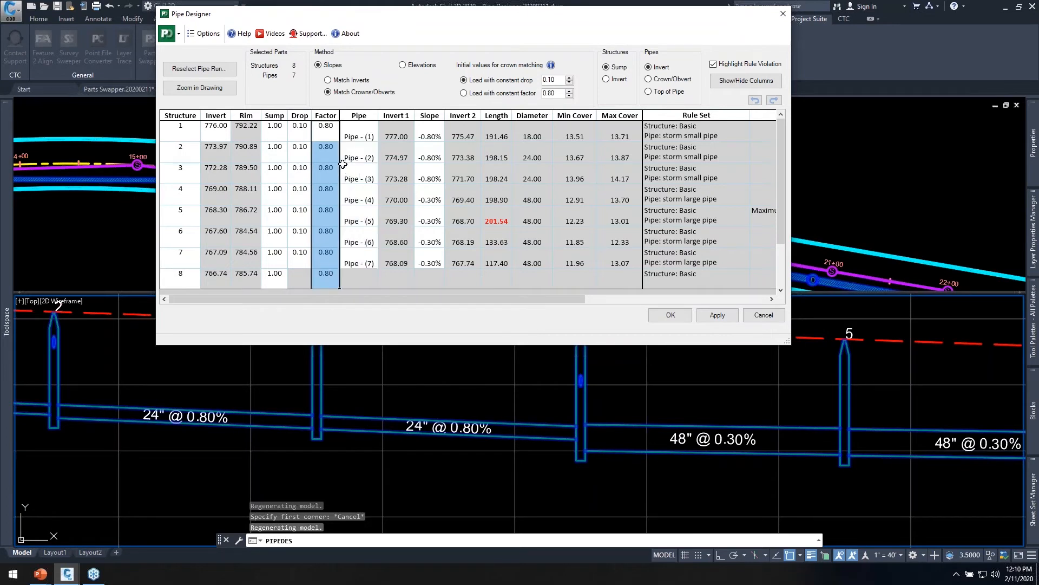
Set the sump of structure 1 to 0.00, fill it down to all structures, and apply the change.
click(273, 130)
text(0)
key(Return)
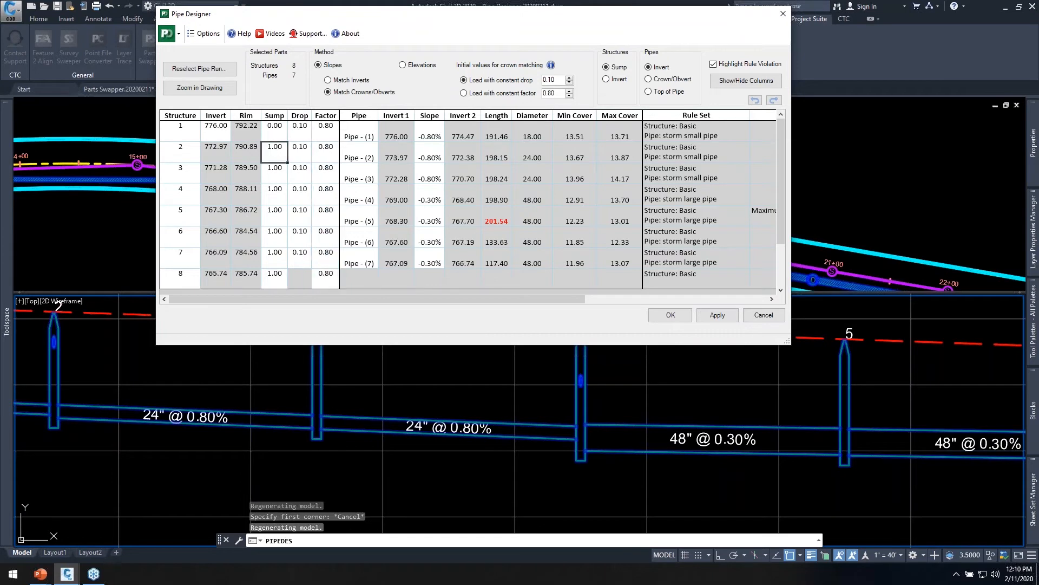
click(286, 137)
drag(290, 144, 290, 287)
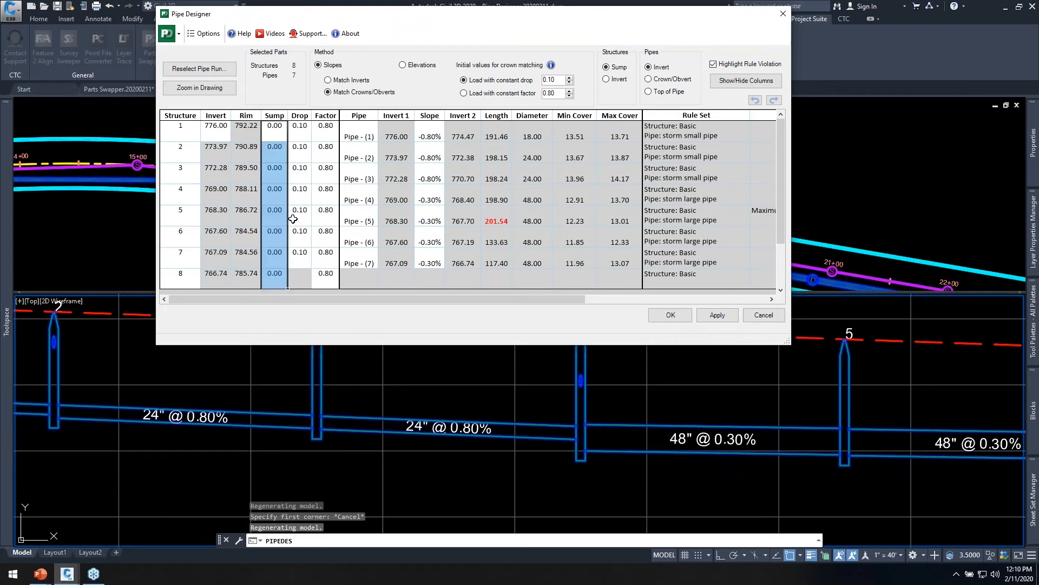
click(720, 317)
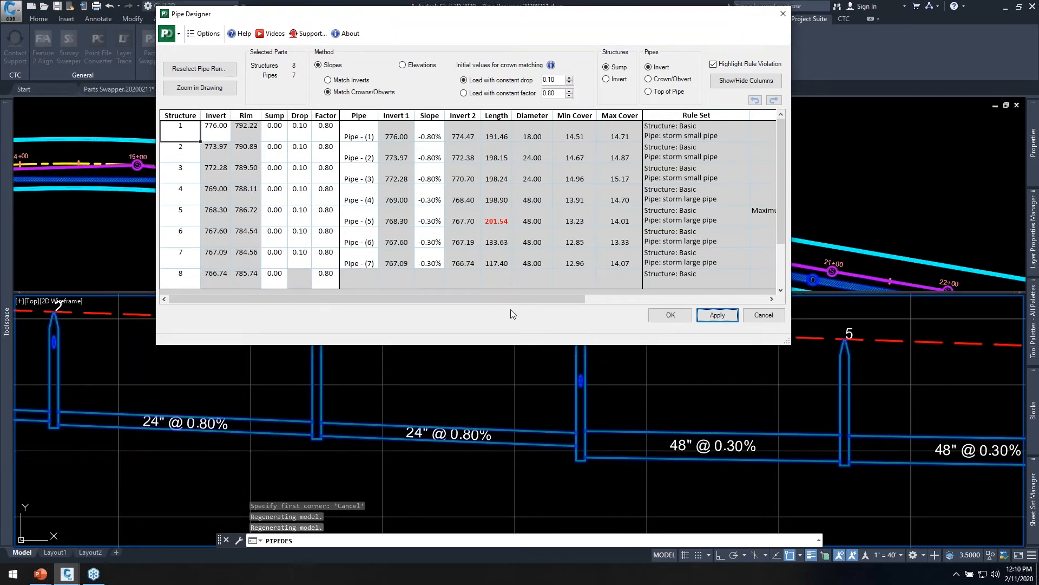
Add the structure Description and Build columns to the Pipe Designer table.
click(732, 81)
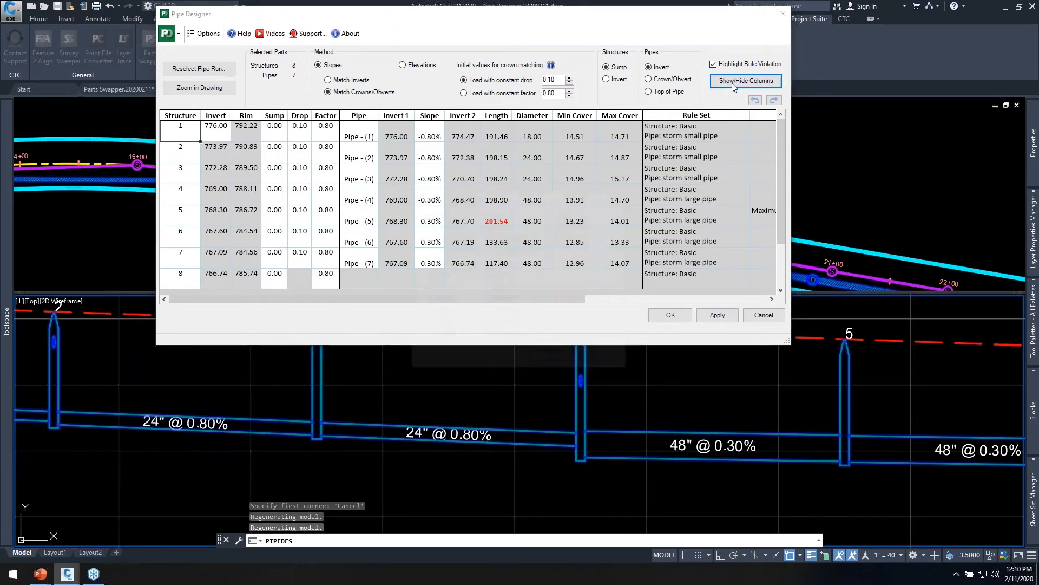
drag(532, 196, 544, 194)
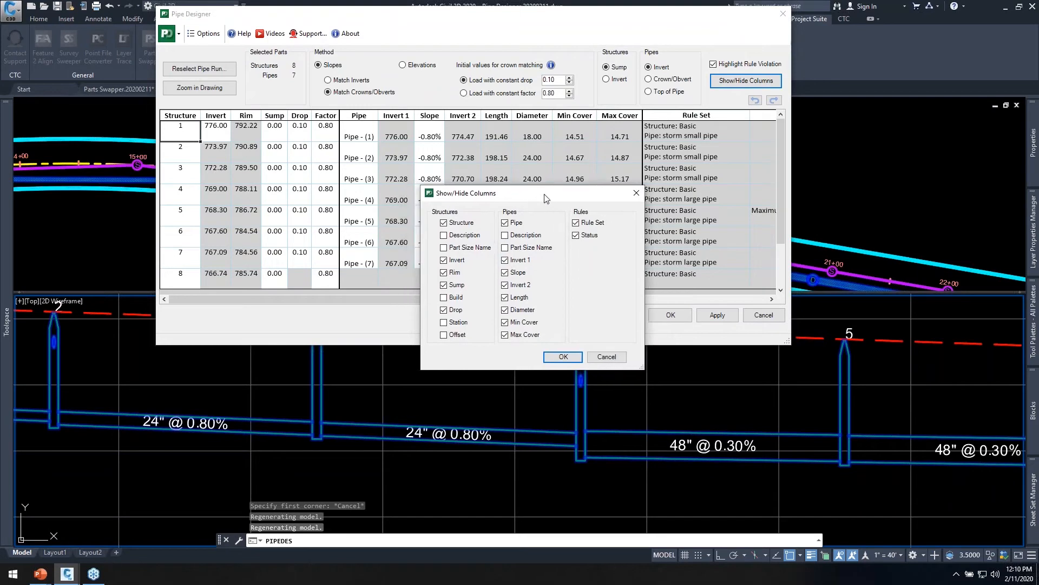
click(458, 322)
click(458, 335)
click(458, 338)
click(459, 236)
click(563, 357)
Widen the Pipe Designer window to expose the Status column and turn off rule violation highlighting.
click(239, 154)
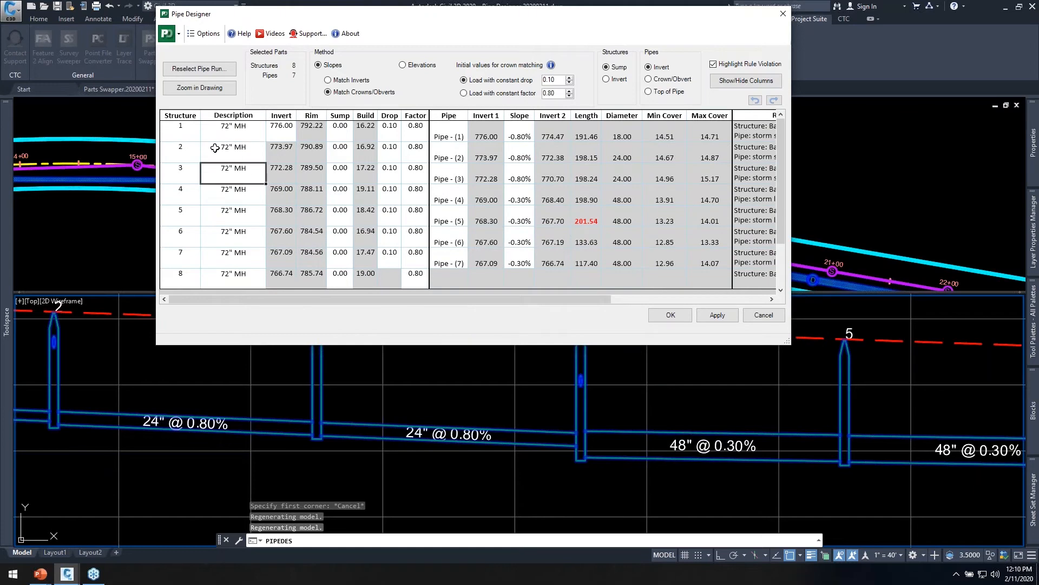
drag(189, 146, 198, 215)
drag(242, 154, 254, 215)
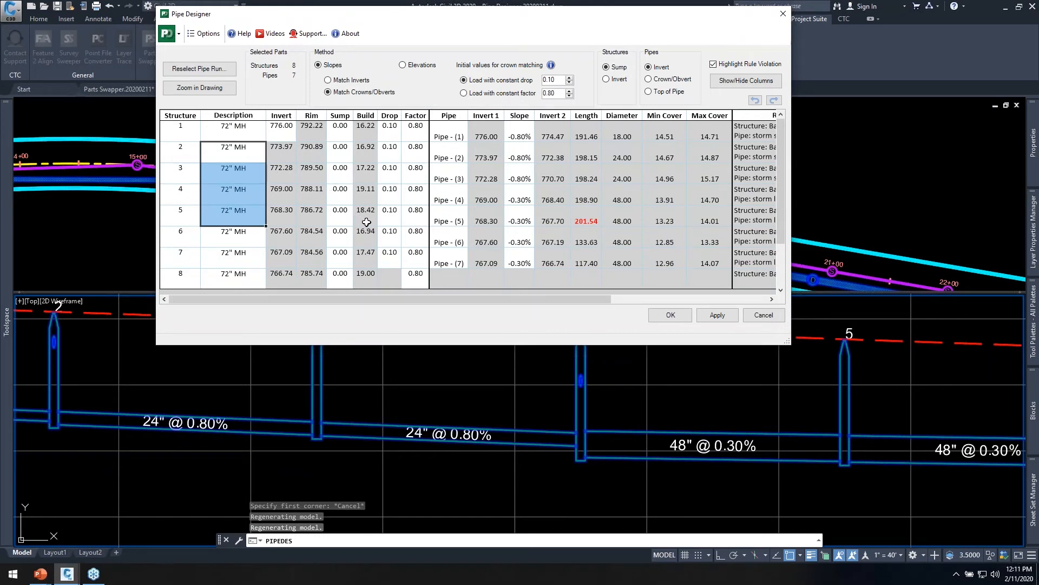
drag(789, 343, 1006, 348)
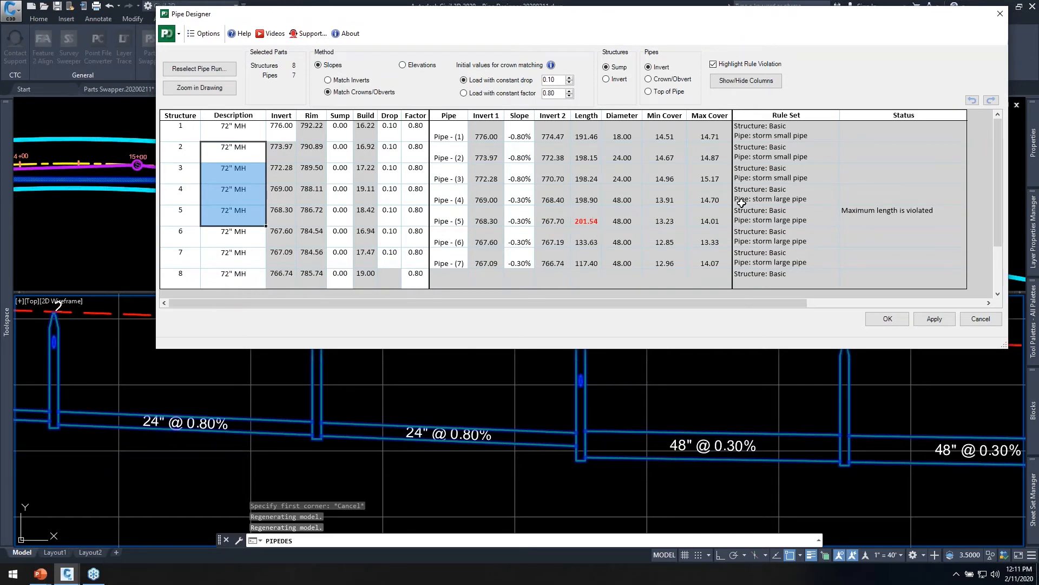
click(713, 64)
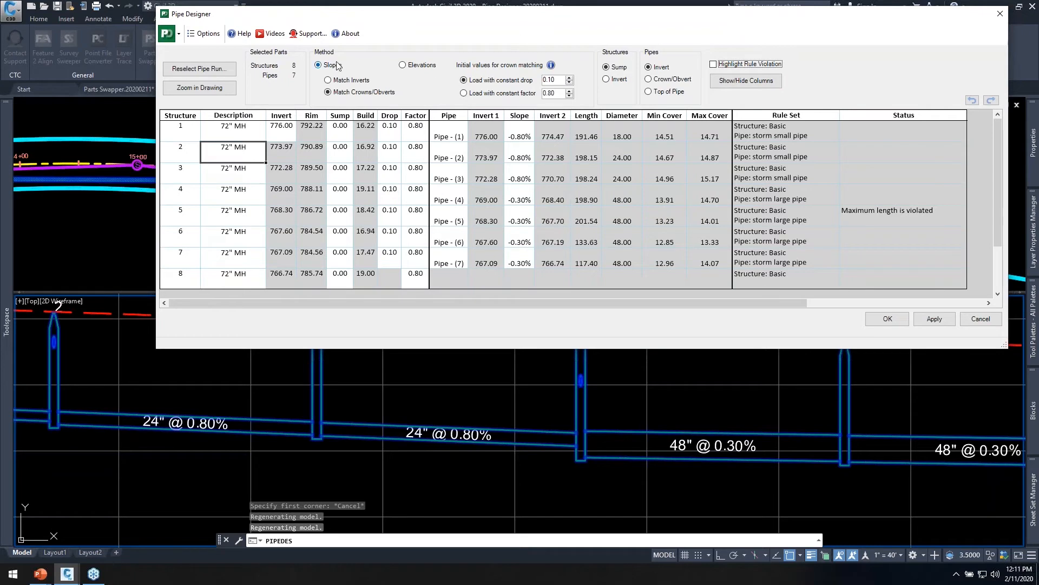
Change the design method to Elevations and highlight the Invert 1 and Invert 2 values of all pipes.
click(404, 69)
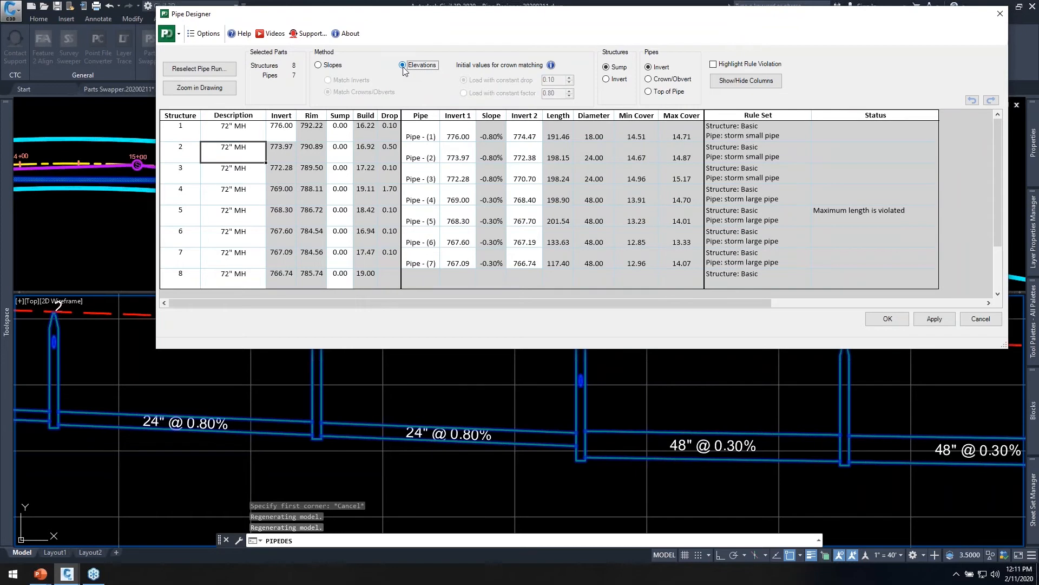
drag(458, 136, 460, 263)
drag(531, 134, 526, 256)
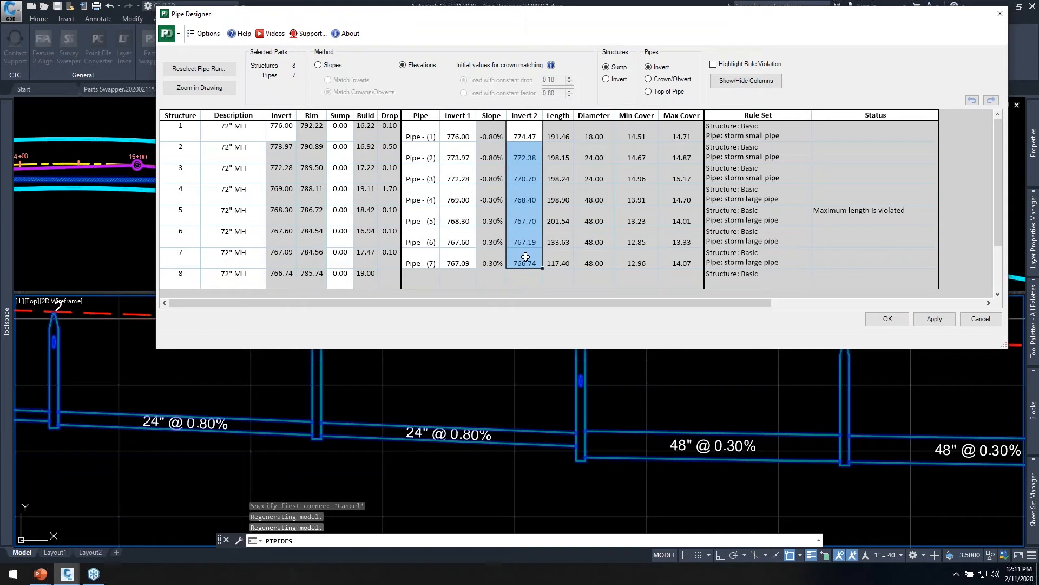
Set Invert 1 of Pipe - (1) to 777.00 and check its start and end inverts.
click(458, 135)
text(777)
key(Tab)
click(452, 134)
click(524, 132)
click(458, 132)
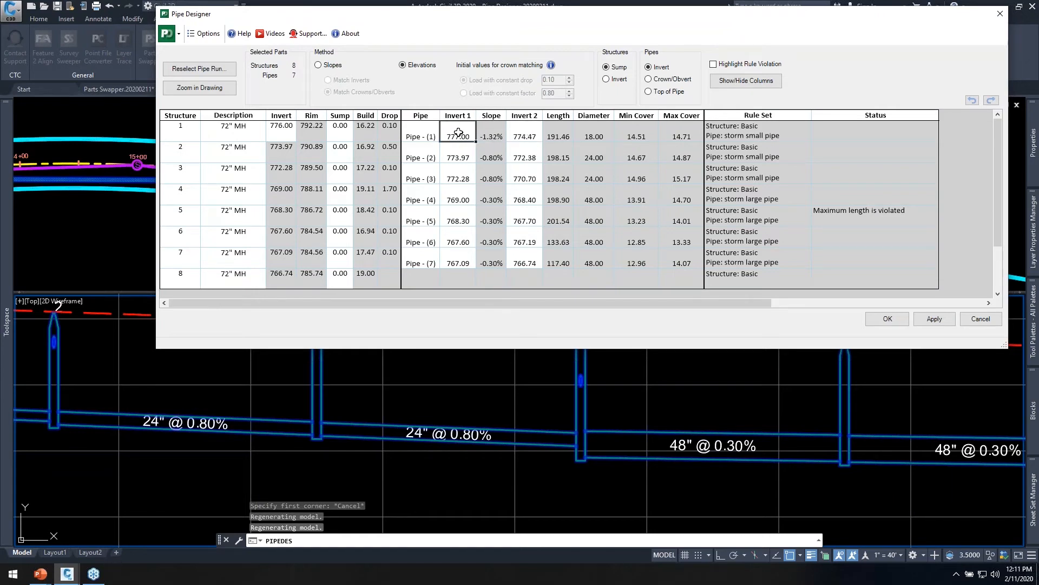
click(525, 133)
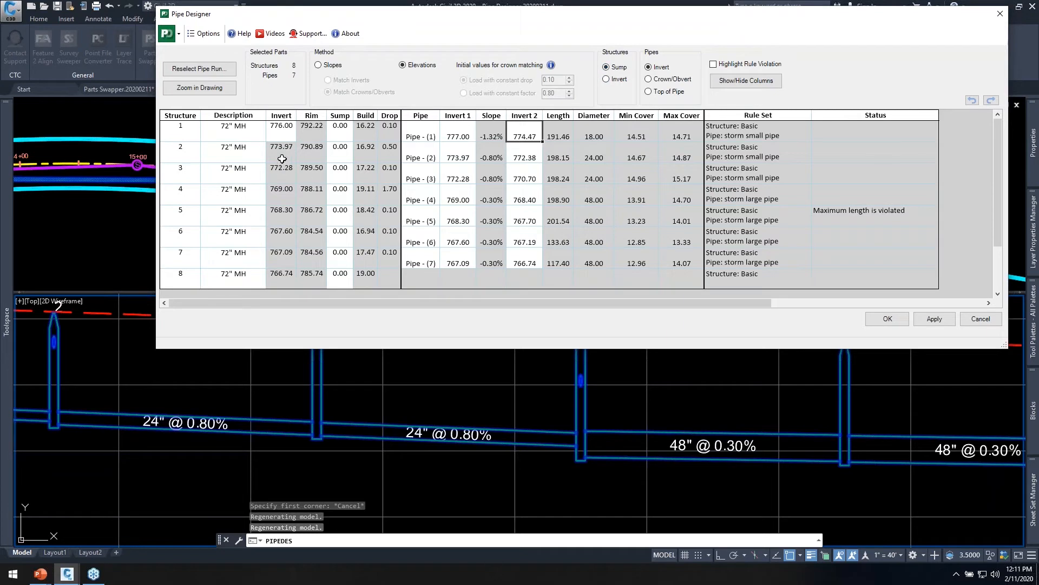
Compare the Invert and Sump control options for structures, ending with Sump selected.
click(614, 80)
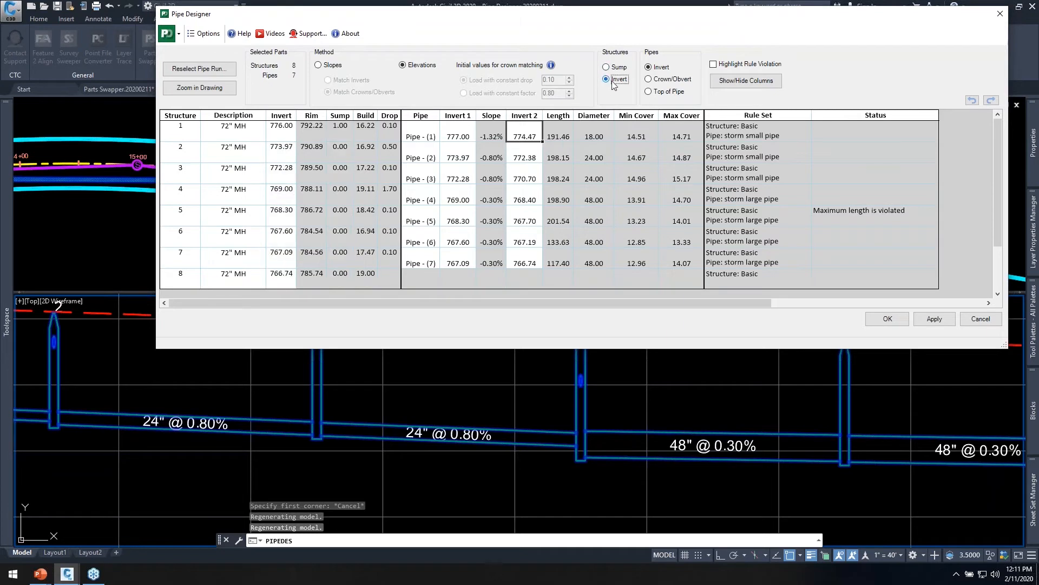
click(608, 68)
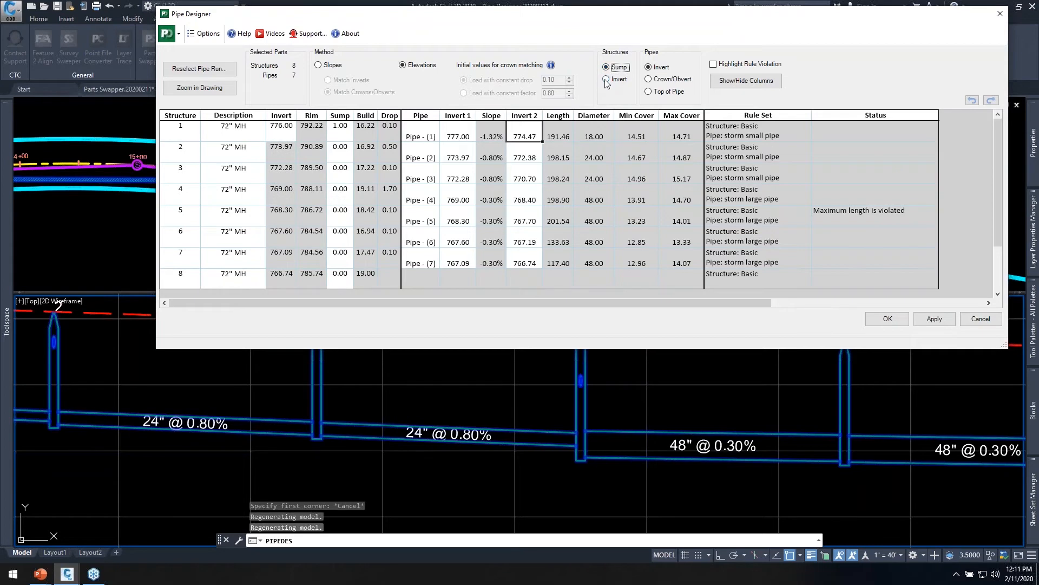
click(606, 80)
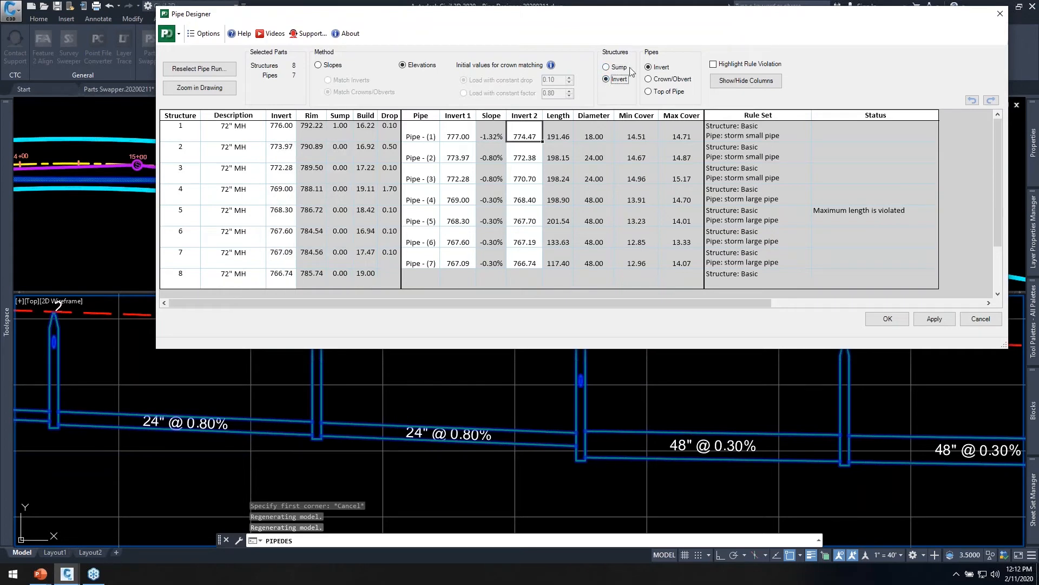
click(617, 68)
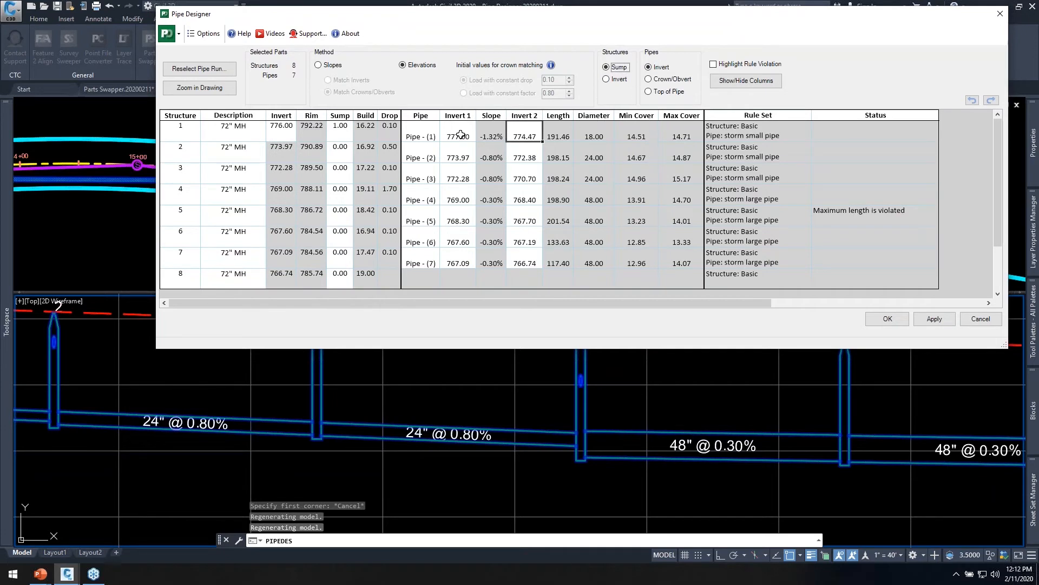
Show the pipe elevations as Crown/Obvert and accept the Pipe Designer edits for the run.
click(655, 79)
click(661, 91)
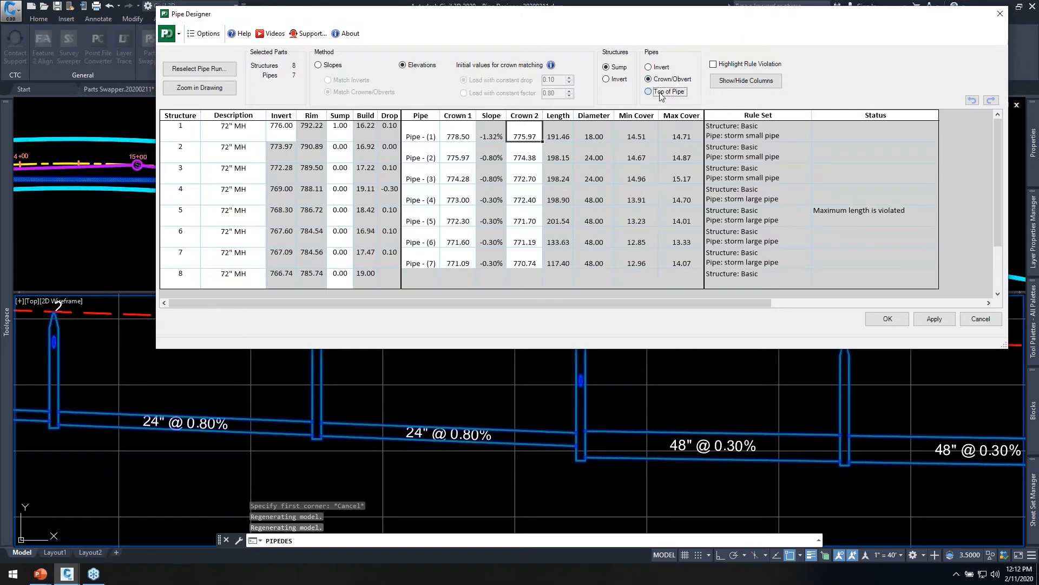
click(659, 80)
drag(597, 18, 555, 18)
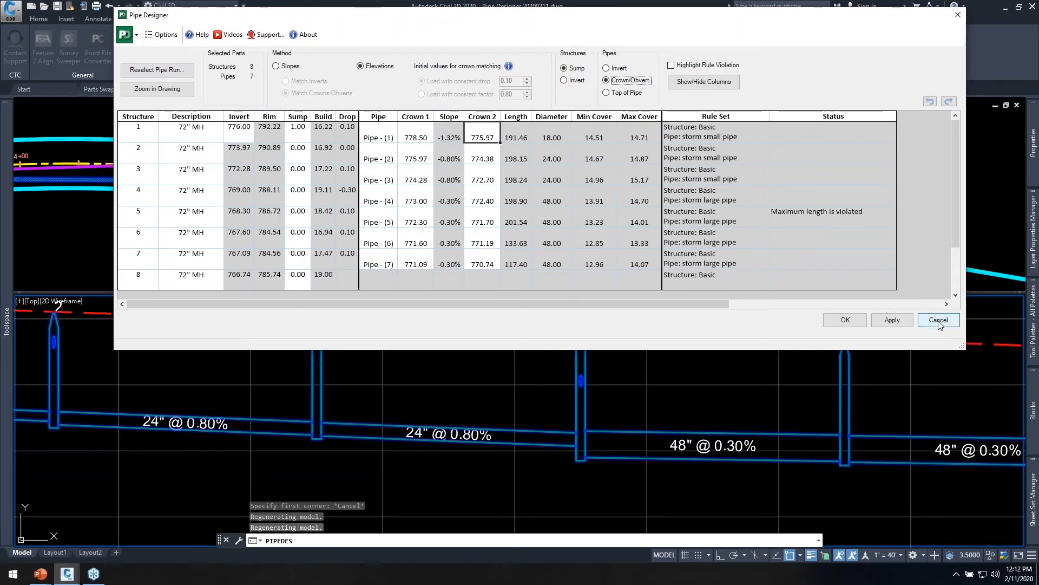
click(845, 320)
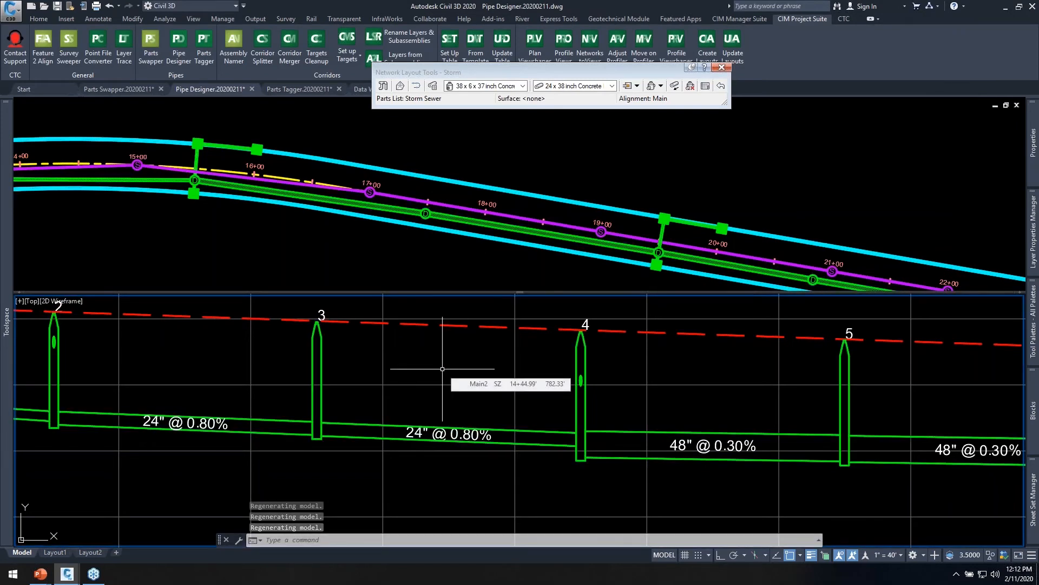
Examine the storm run in the plan view and in the profile from structure 1 to structure 6.
click(352, 230)
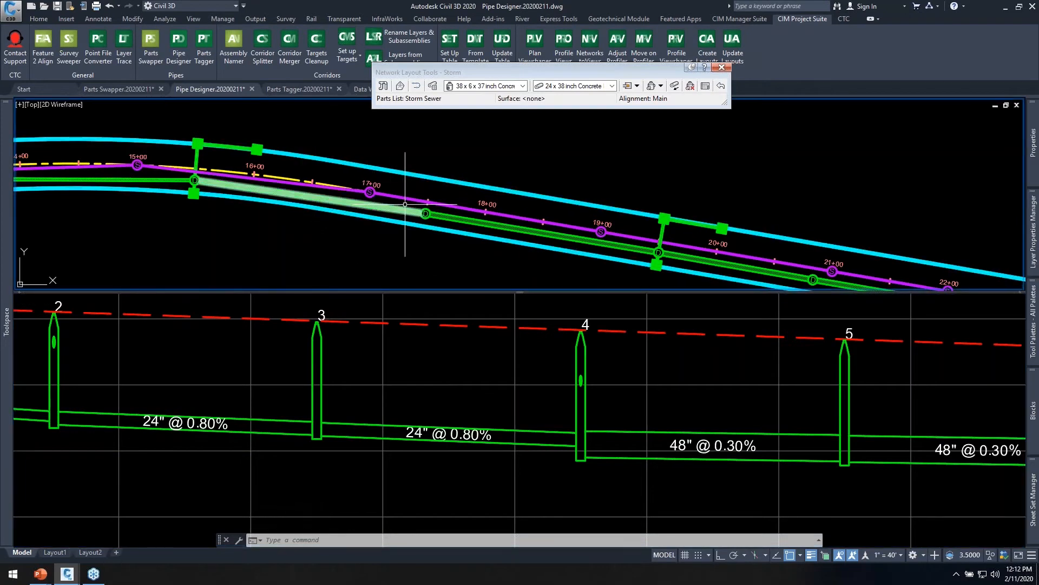
scroll(405, 204, down, 2)
middle_drag(537, 221, 440, 183)
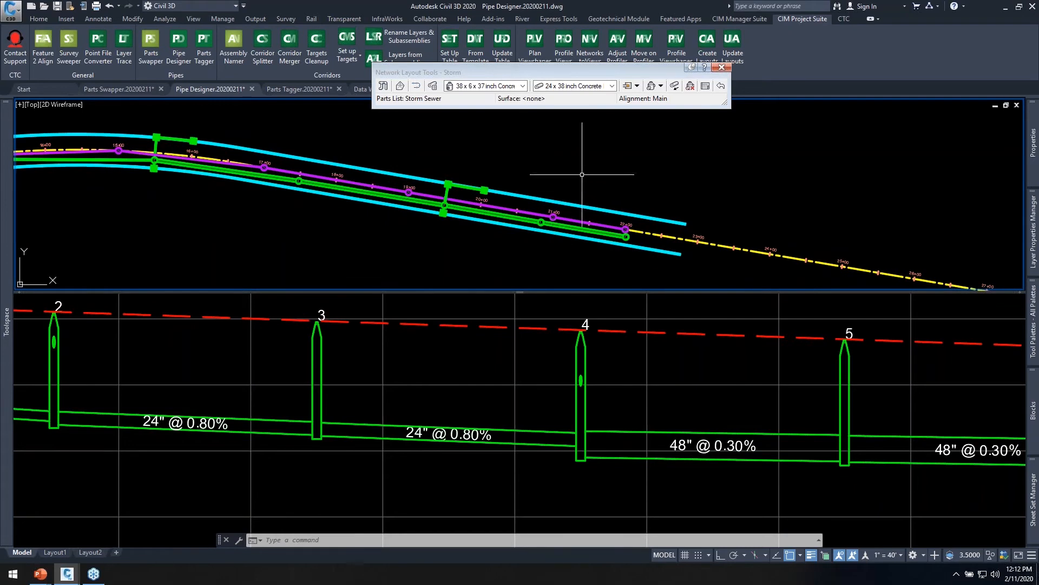
mouse_move(582, 175)
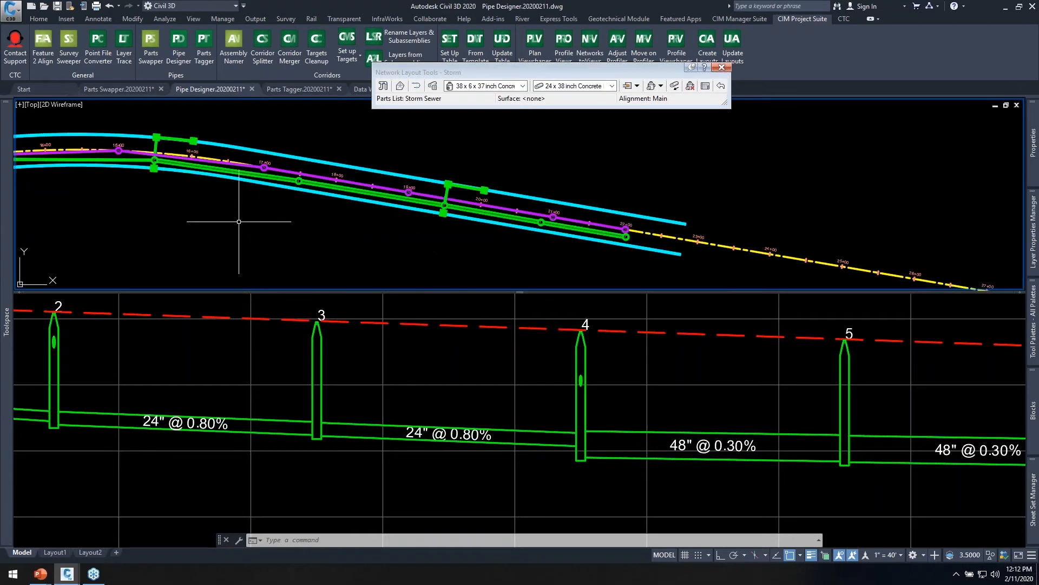
key(Escape)
key(Escape)
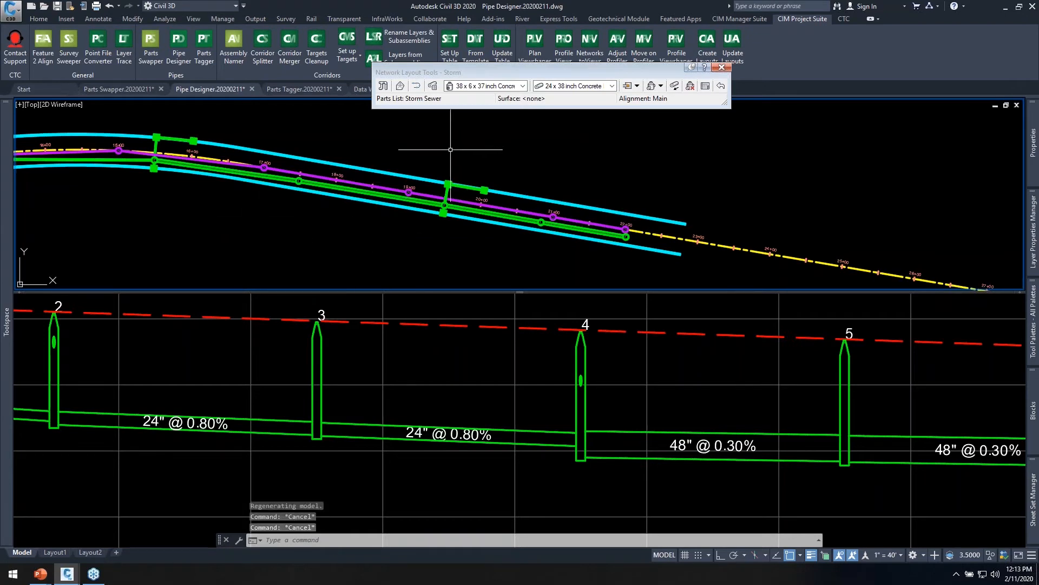
middle_drag(328, 232, 552, 259)
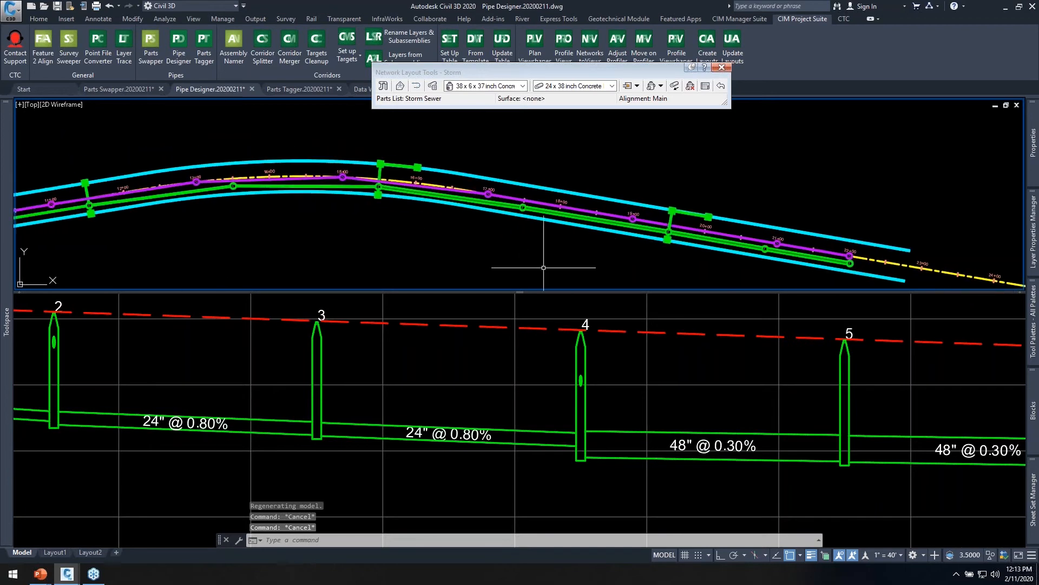
click(471, 363)
scroll(448, 340, down, 3)
scroll(448, 340, down, 4)
scroll(304, 345, up, 4)
middle_drag(348, 346, 229, 358)
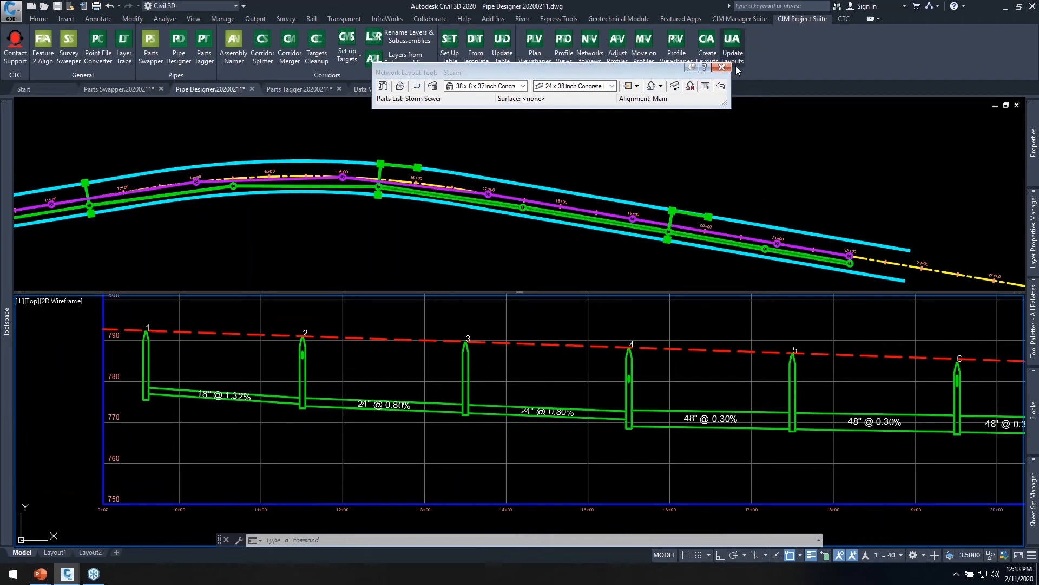
Switch to the Parts Tagger.20200211 drawing and view structures 6 to 9 beside the storm schedule table.
click(306, 89)
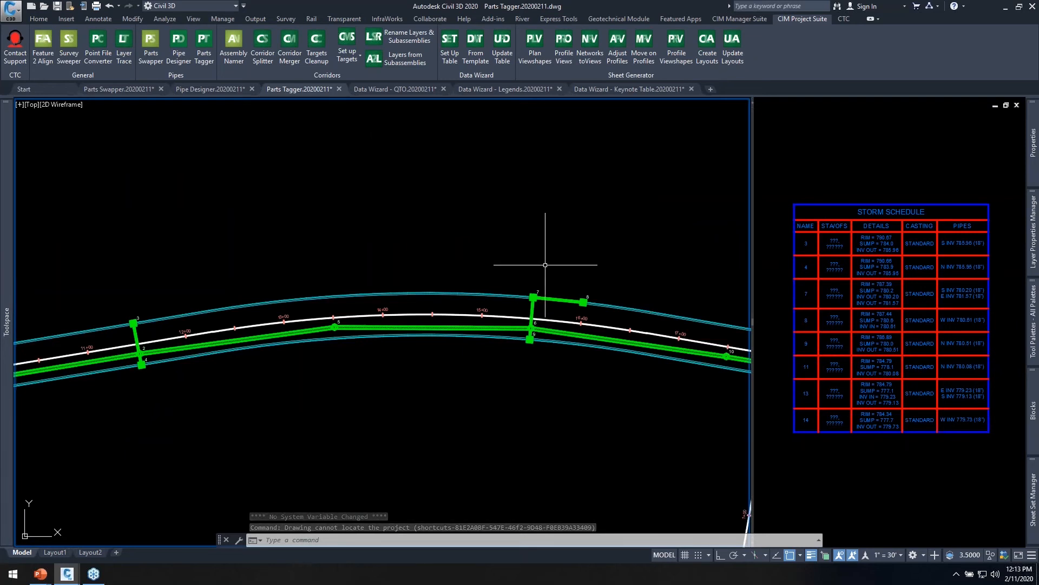
middle_drag(594, 274, 524, 231)
scroll(521, 260, up, 6)
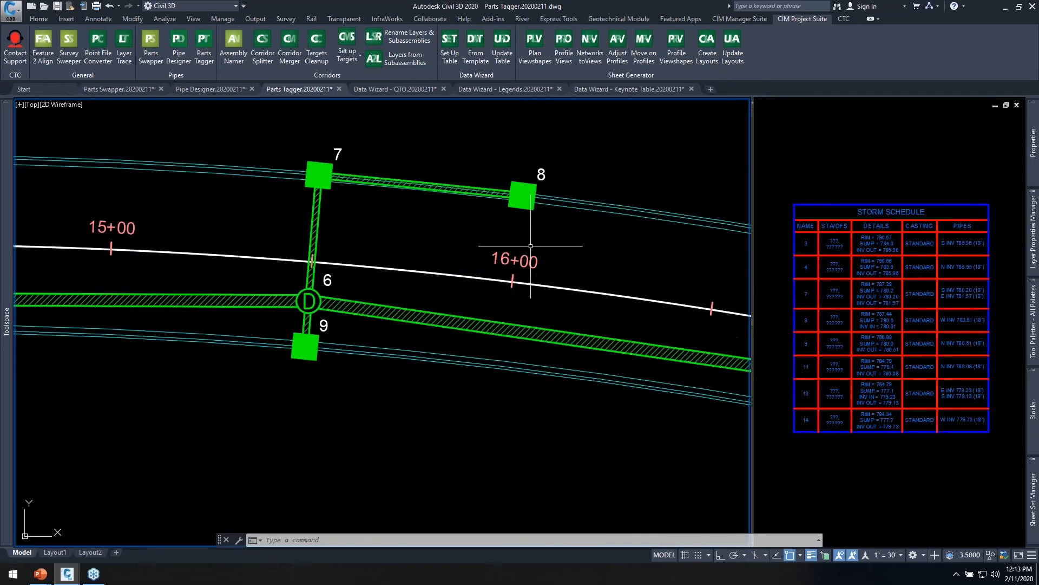
click(778, 223)
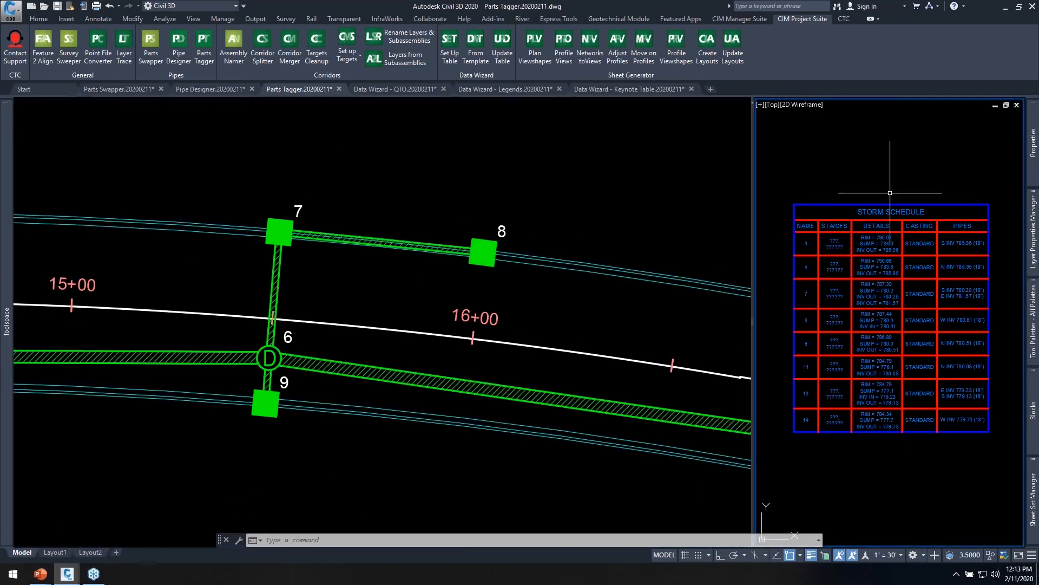
Inspect the label of structure 8 in the plan and clear its selection.
click(533, 193)
click(484, 215)
click(524, 243)
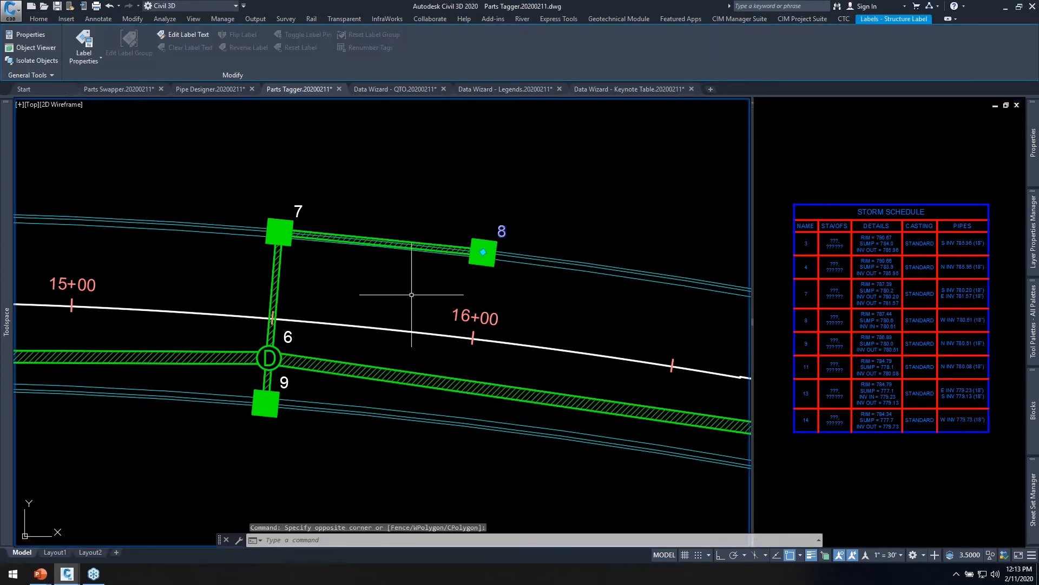
key(Escape)
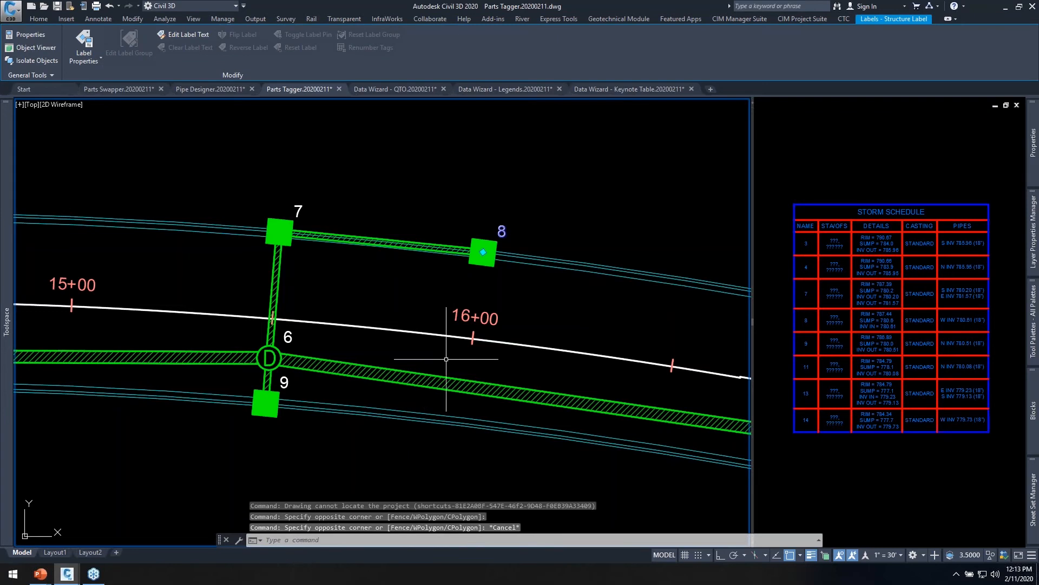
middle_drag(563, 371, 362, 372)
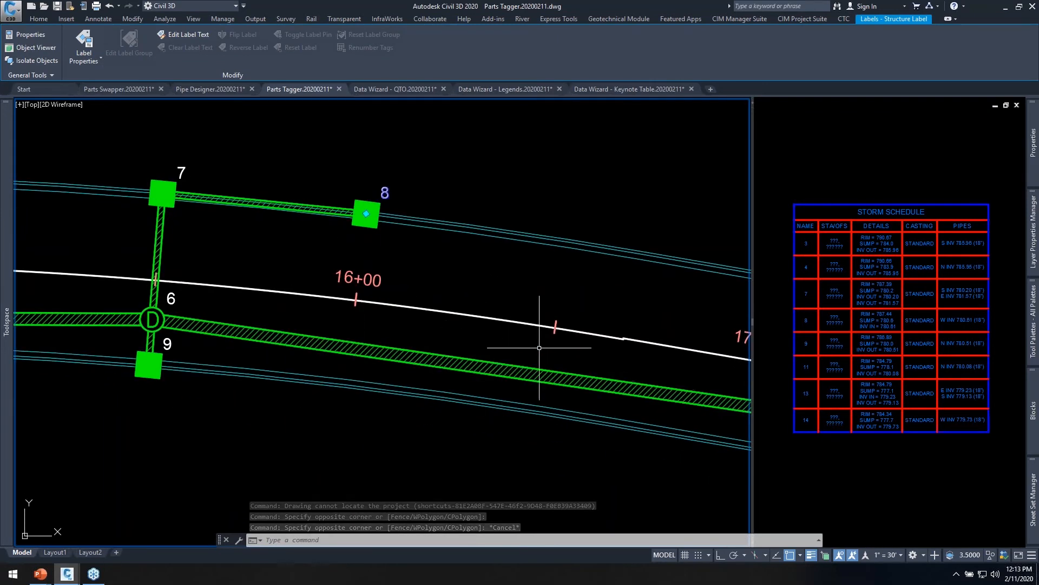
scroll(543, 339, down, 2)
key(Escape)
click(409, 345)
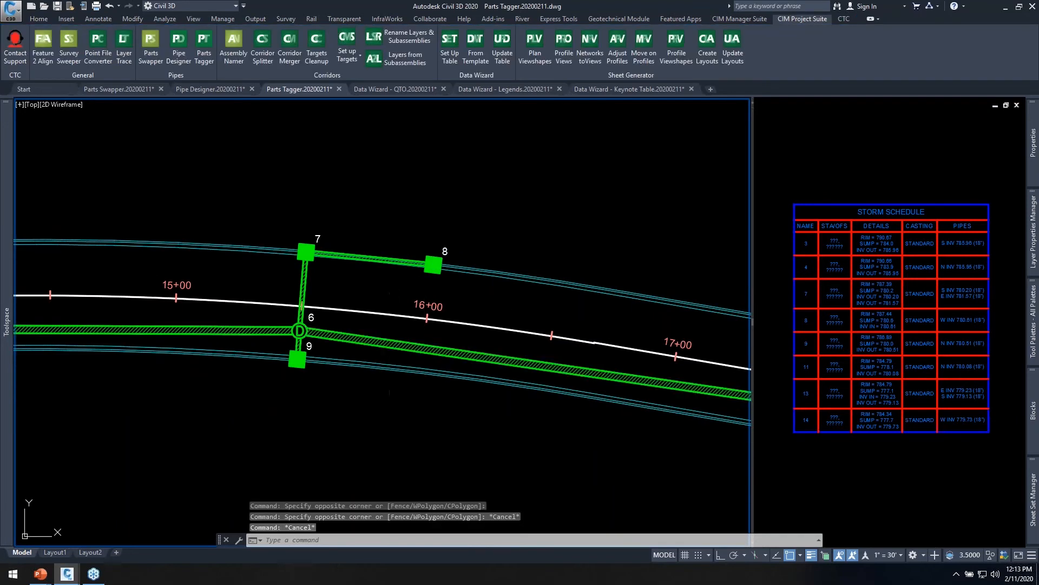
Examine the part properties of the storm pipe running from structure 6 to structure 10, including its inner pipe diameter.
right_click(440, 346)
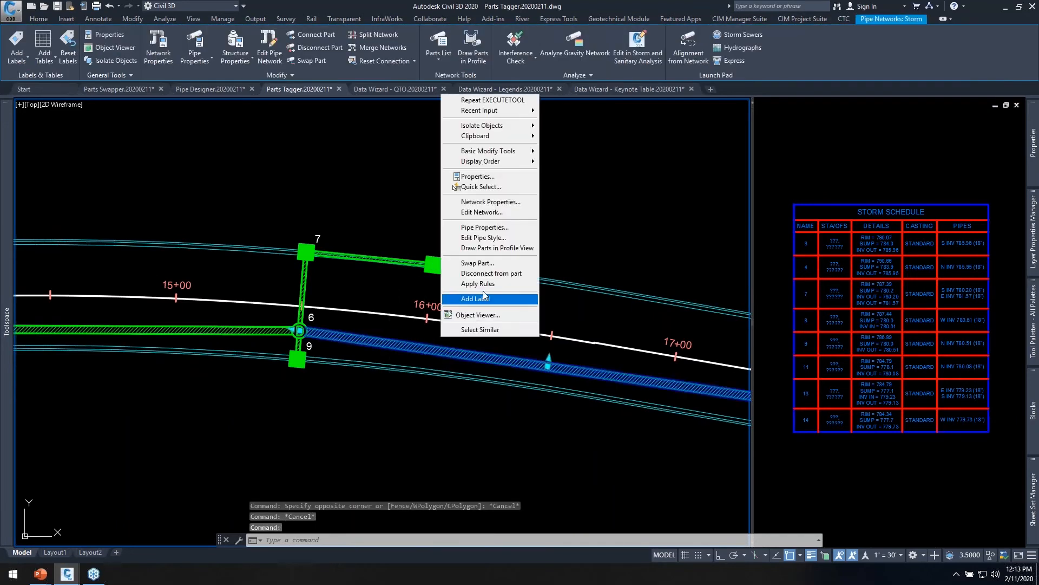
click(488, 232)
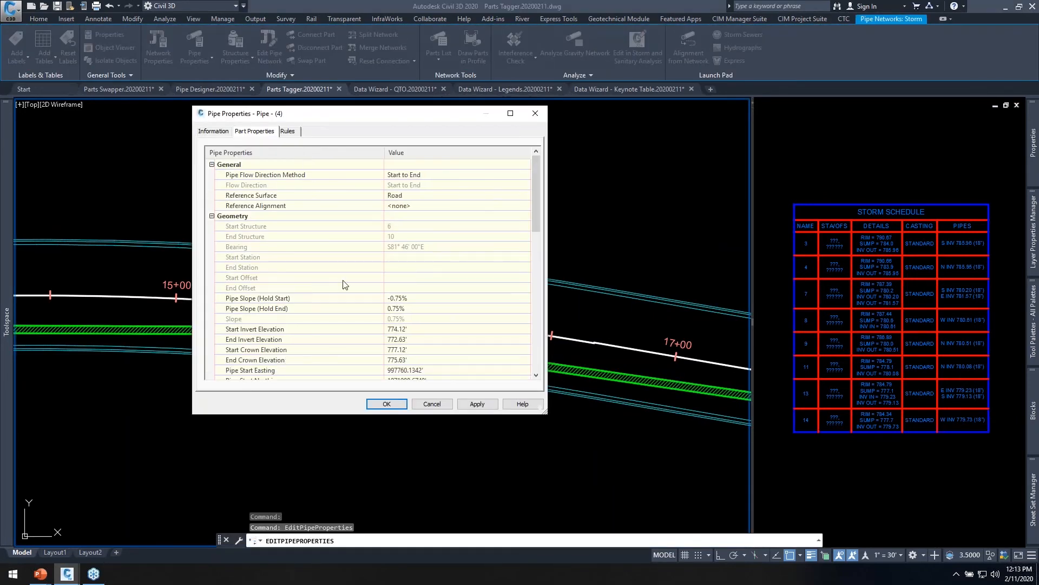
scroll(345, 284, down, 10)
scroll(328, 338, up, 5)
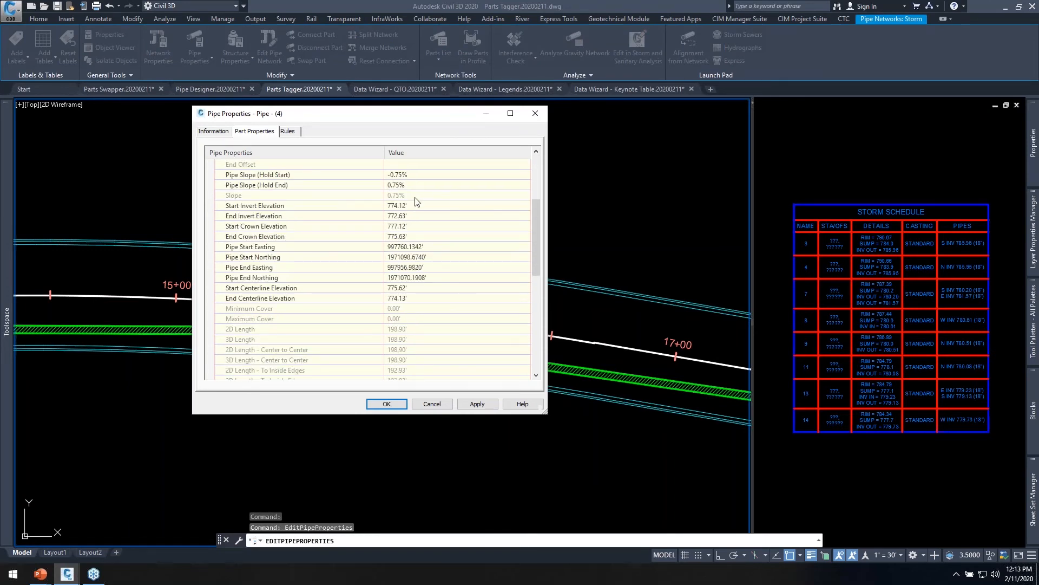
scroll(414, 211, down, 8)
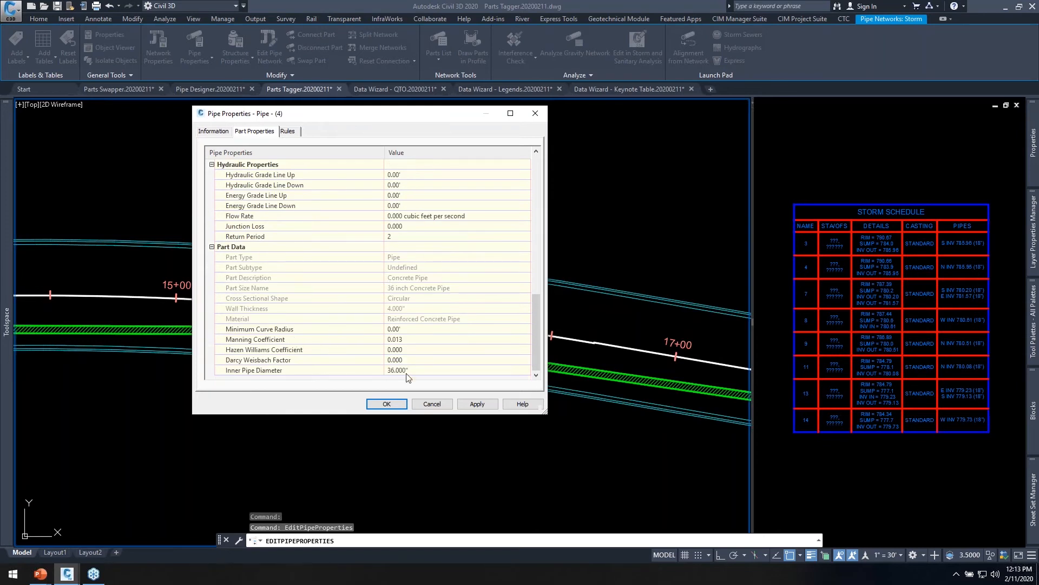
click(432, 403)
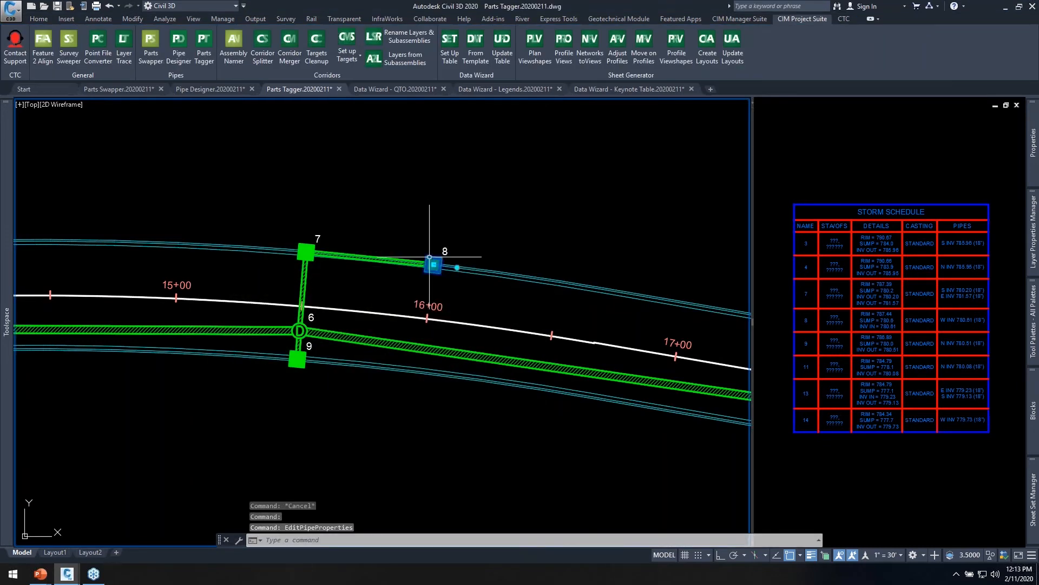
Examine the part properties of structure 8, including its frame, grate, cover and reference alignment.
right_click(462, 193)
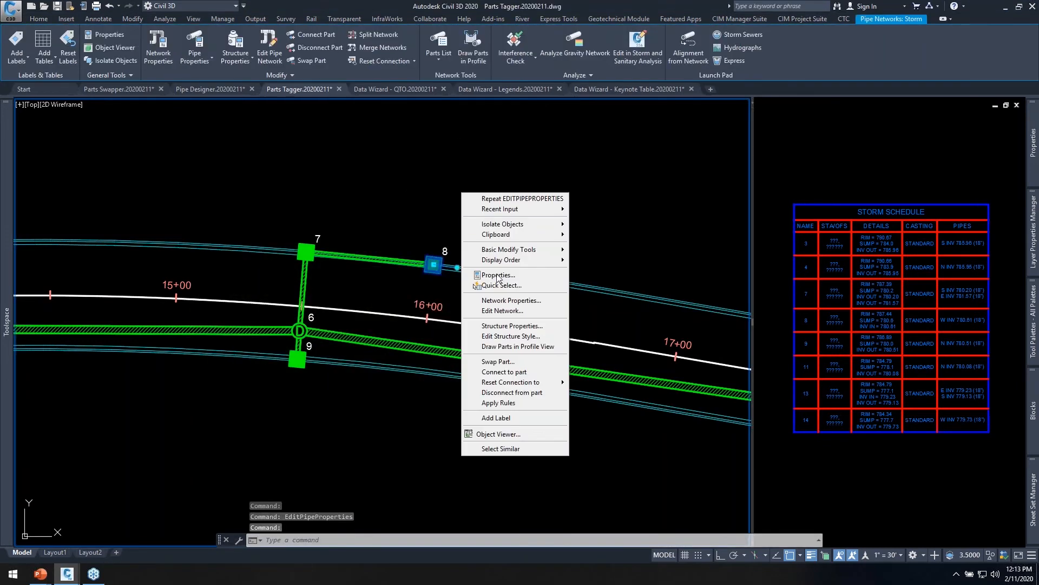
click(509, 326)
scroll(273, 349, down, 4)
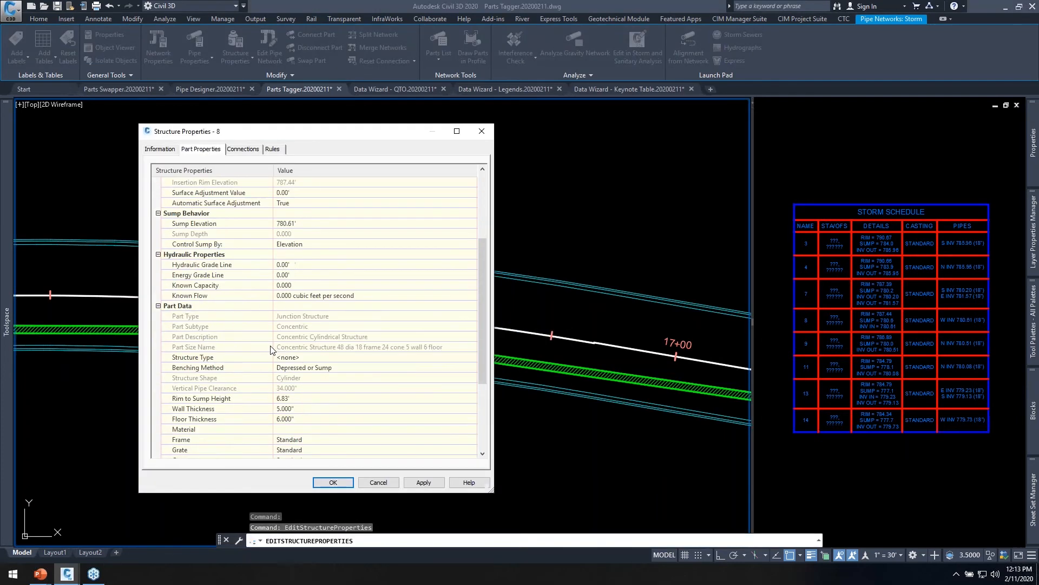
scroll(280, 343, down, 3)
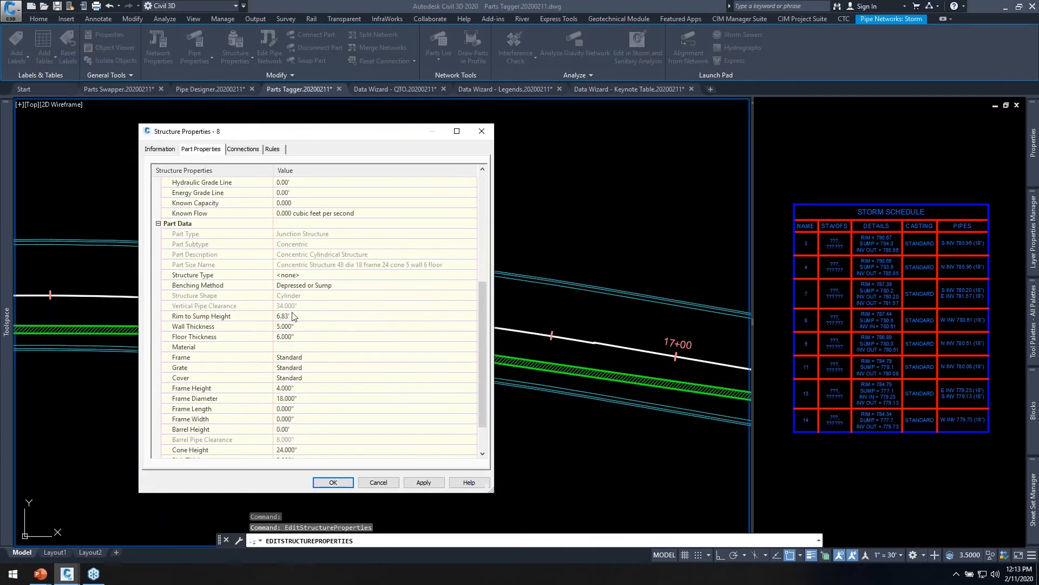
scroll(294, 316, up, 7)
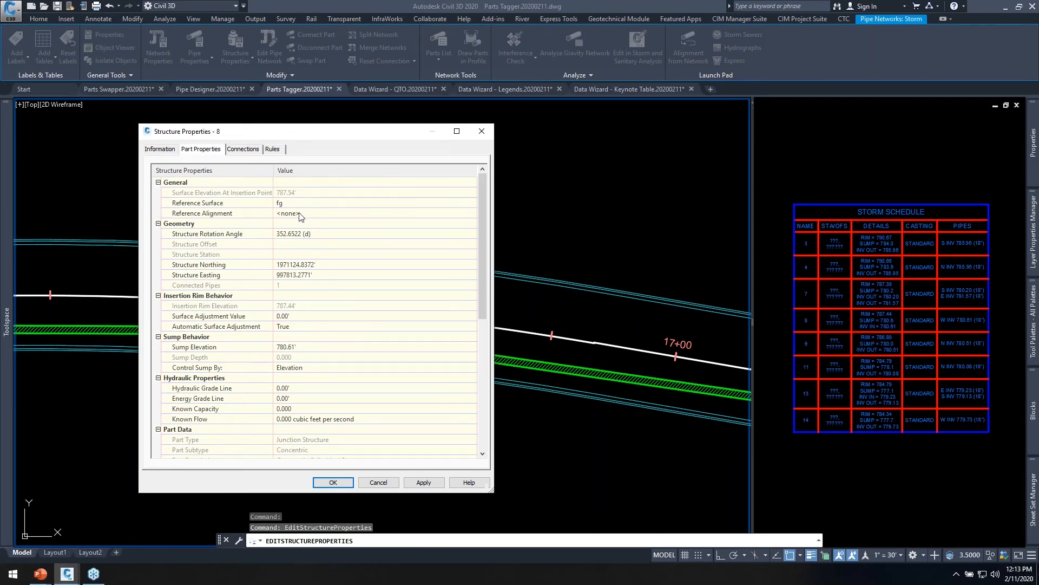
click(378, 482)
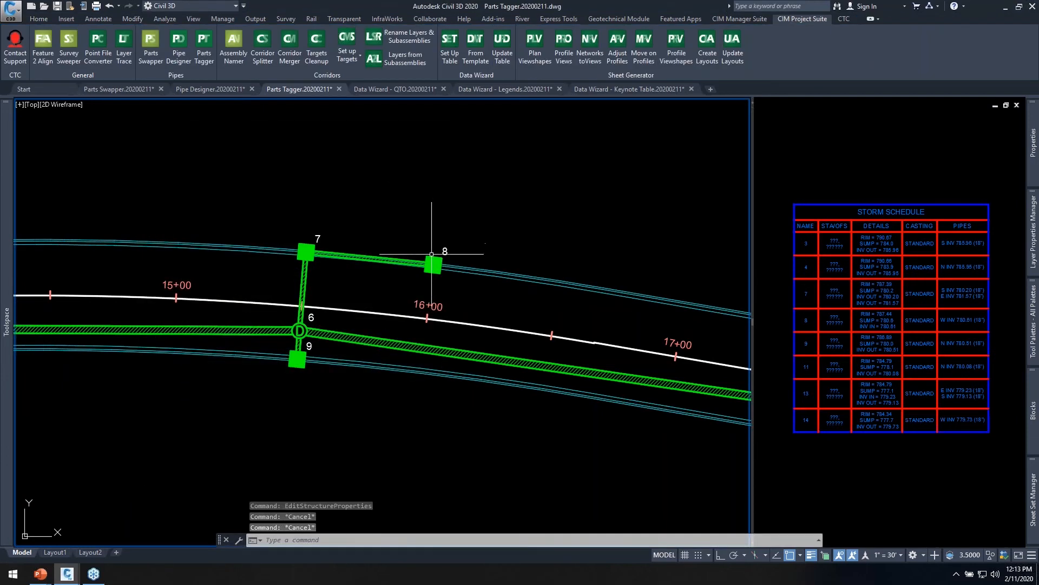
Select structure 8 together with all similar structures in the storm network.
click(433, 264)
right_click(416, 178)
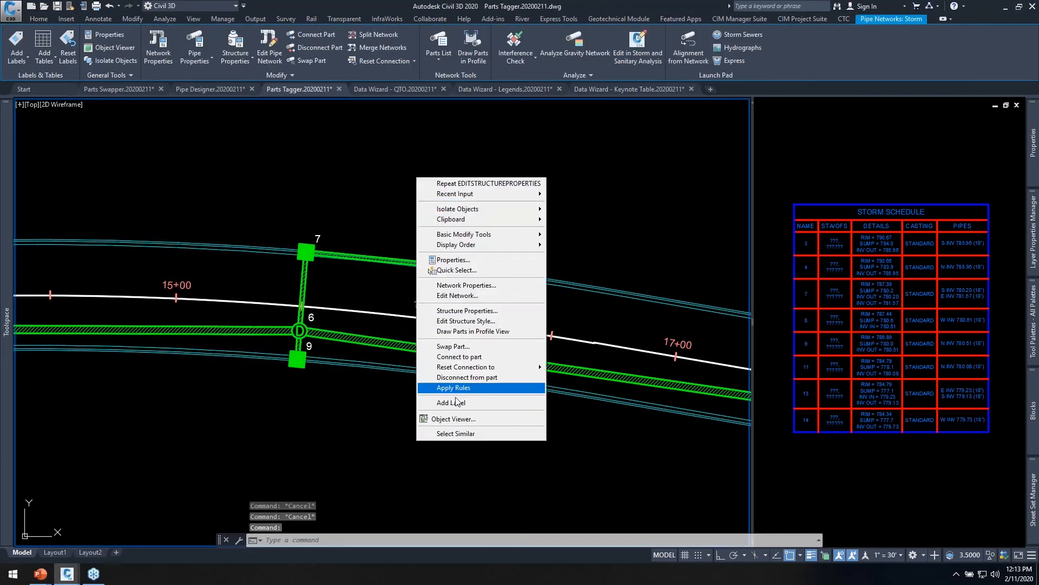
click(457, 434)
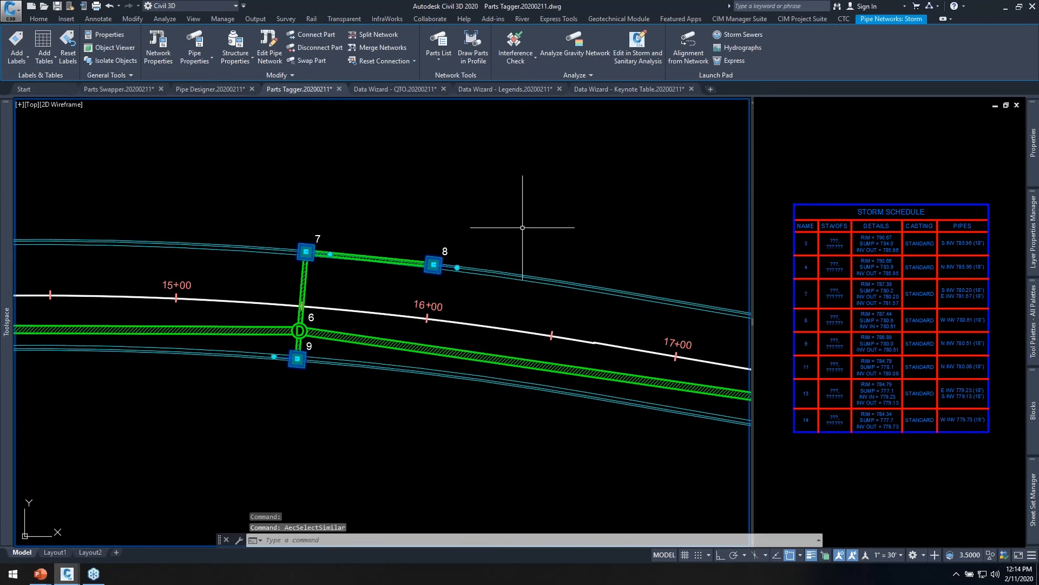
scroll(547, 227, down, 5)
middle_drag(158, 246, 353, 295)
scroll(390, 301, up, 8)
middle_drag(433, 245, 419, 216)
Start Parts Tagger for the selected structures and review the properties it offers for structures and pipes.
click(803, 21)
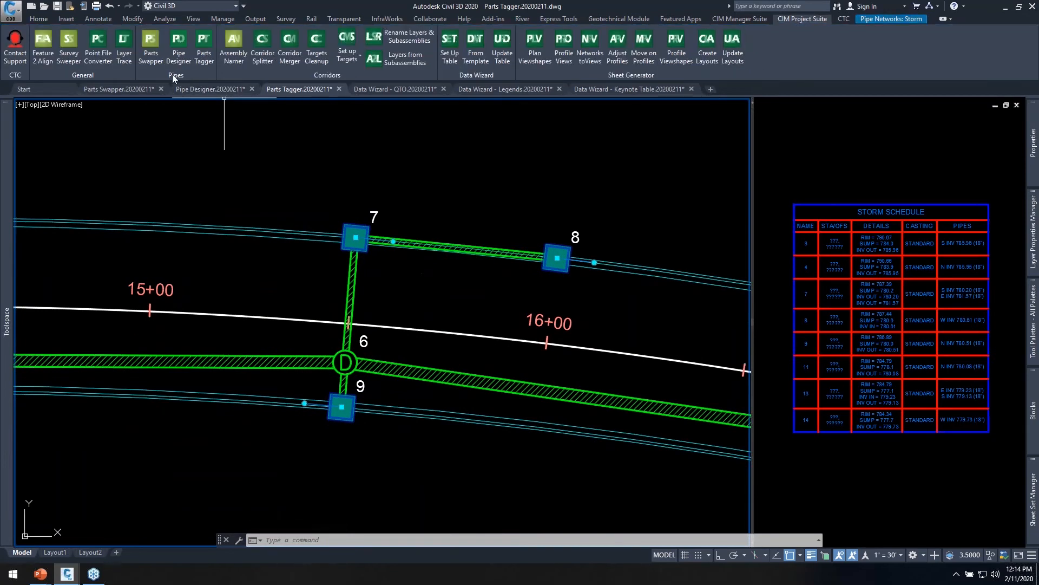
click(204, 48)
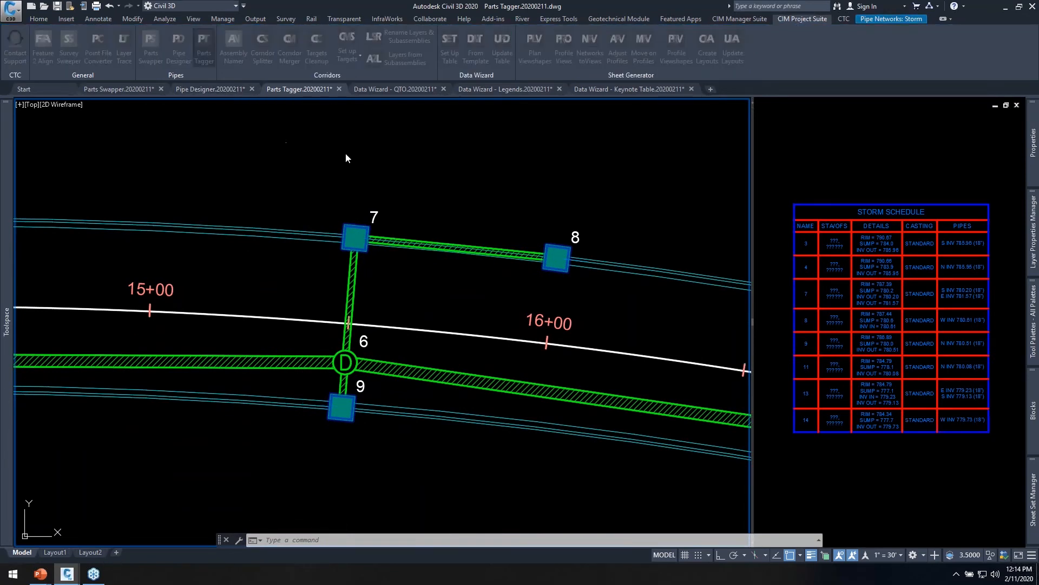
drag(498, 91, 355, 58)
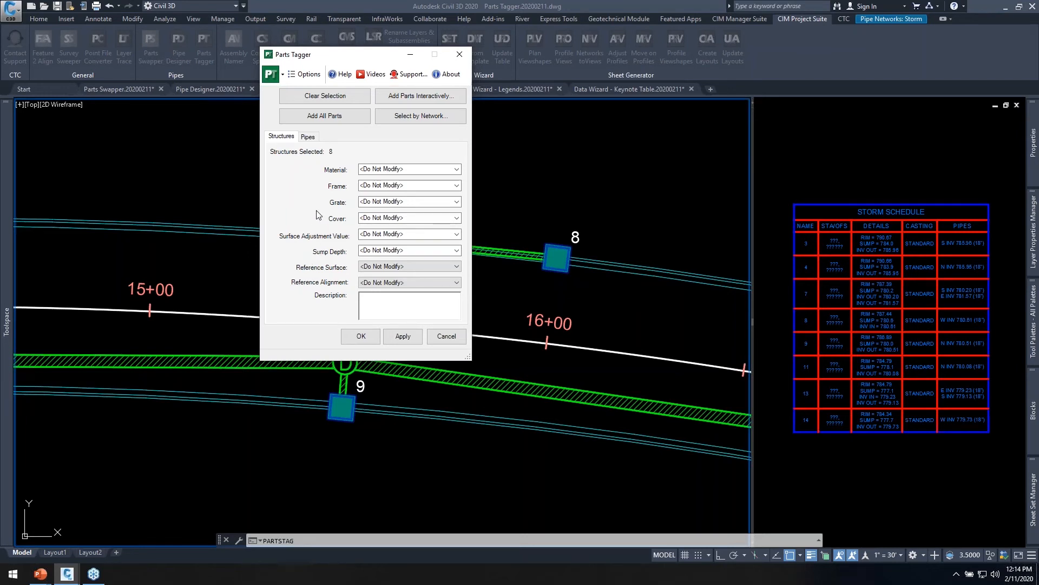
drag(375, 55, 376, 71)
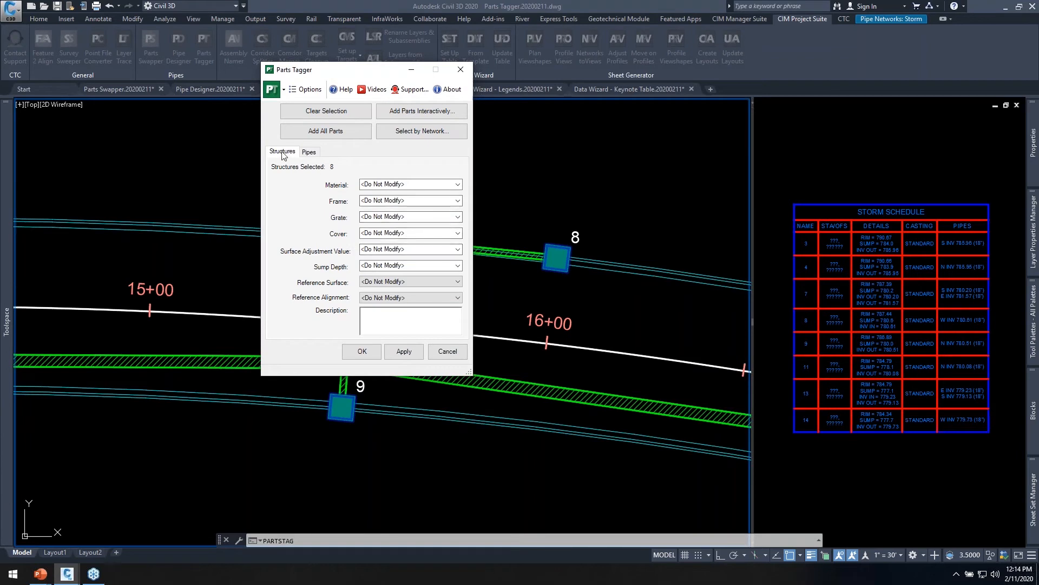
click(309, 152)
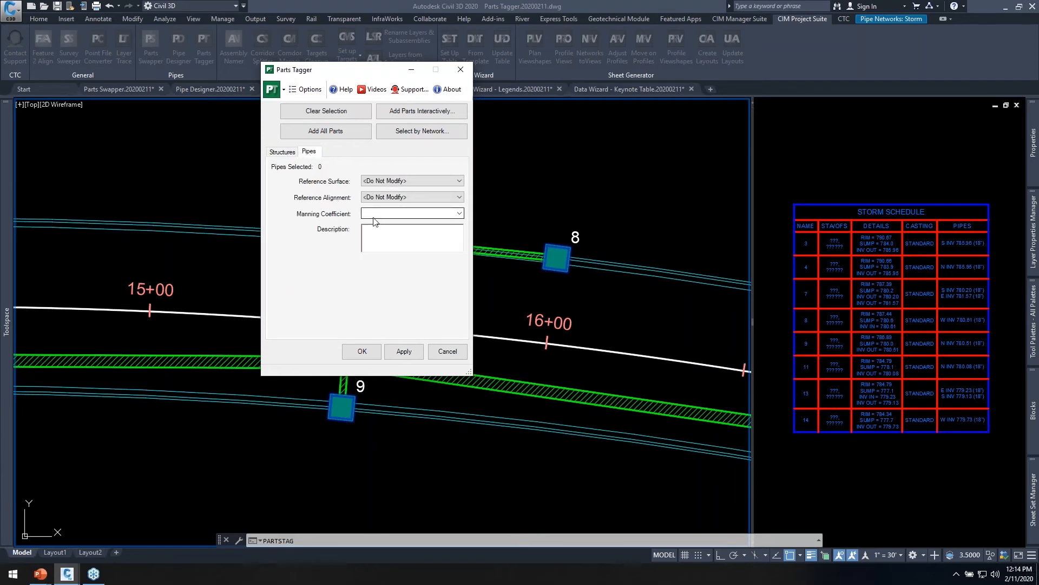
click(281, 153)
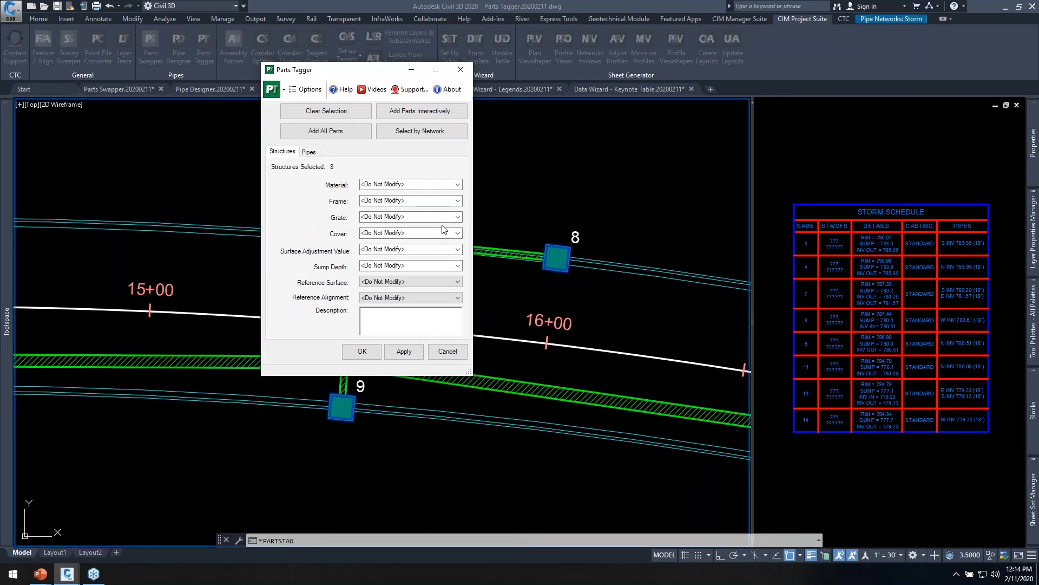
Set the grate of the selected structures to 18.109 and their reference alignment to Main.
click(420, 216)
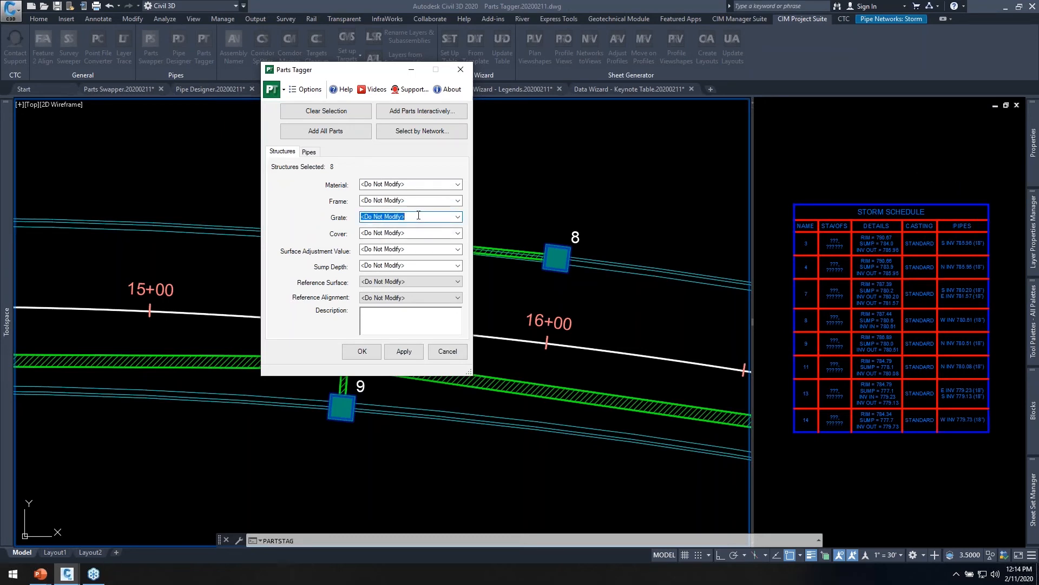
text(18.109)
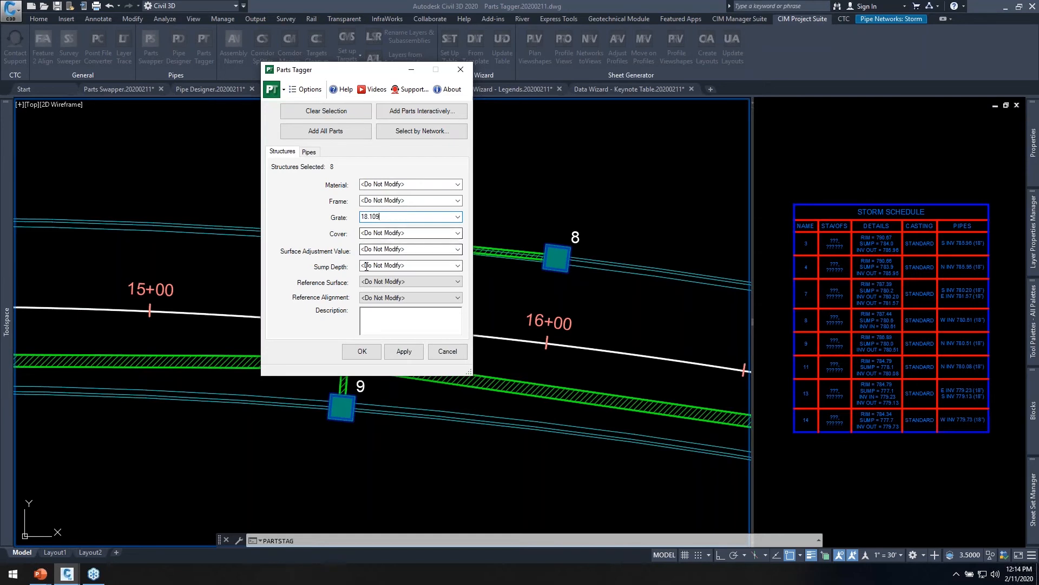
click(395, 299)
Enter the description (SALVAGE NOTE) for the selected structures and apply the tagging.
click(376, 313)
drag(413, 70, 253, 59)
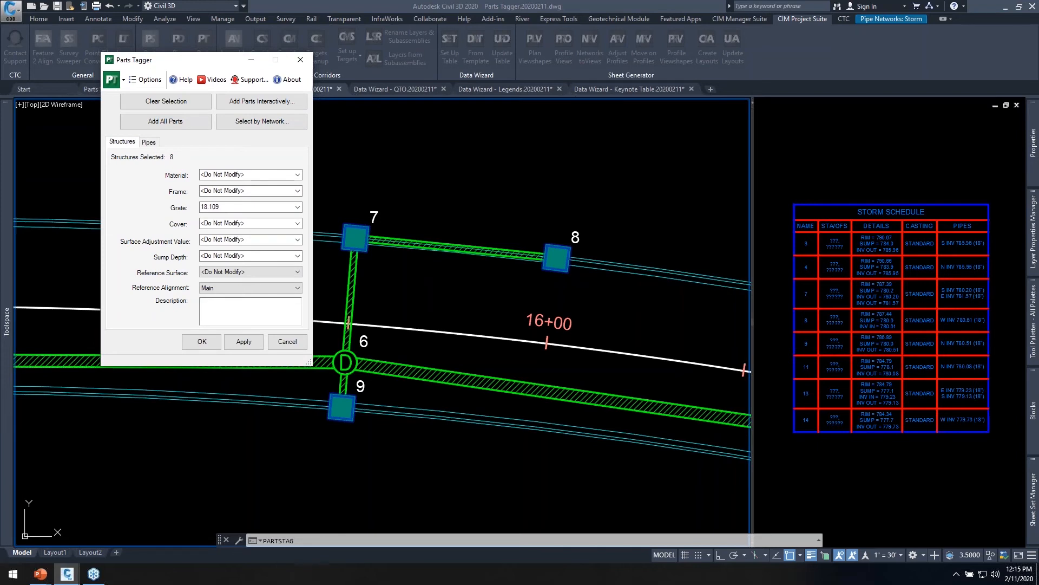
text(AGE NOTE))
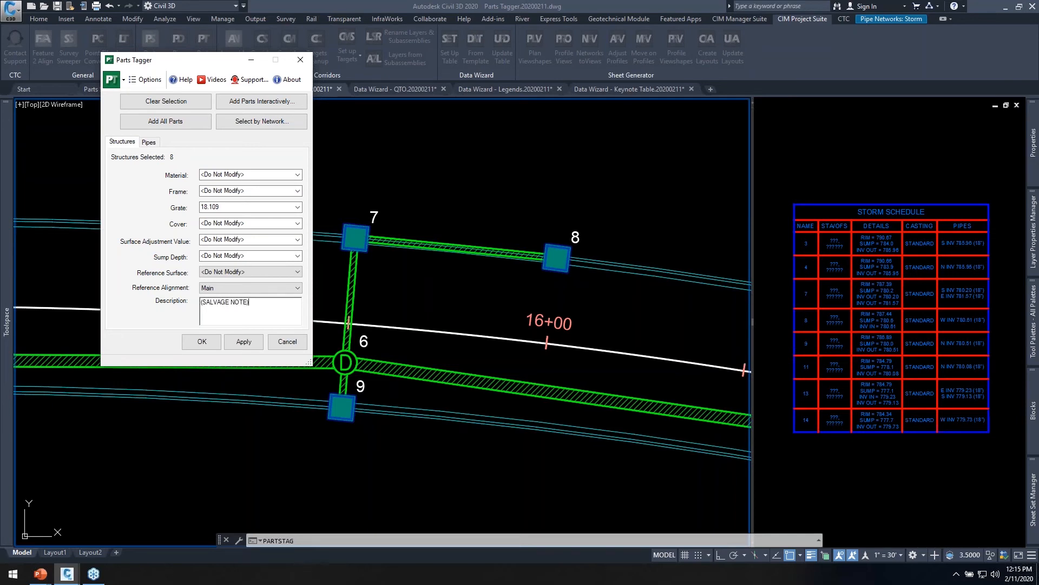
click(202, 341)
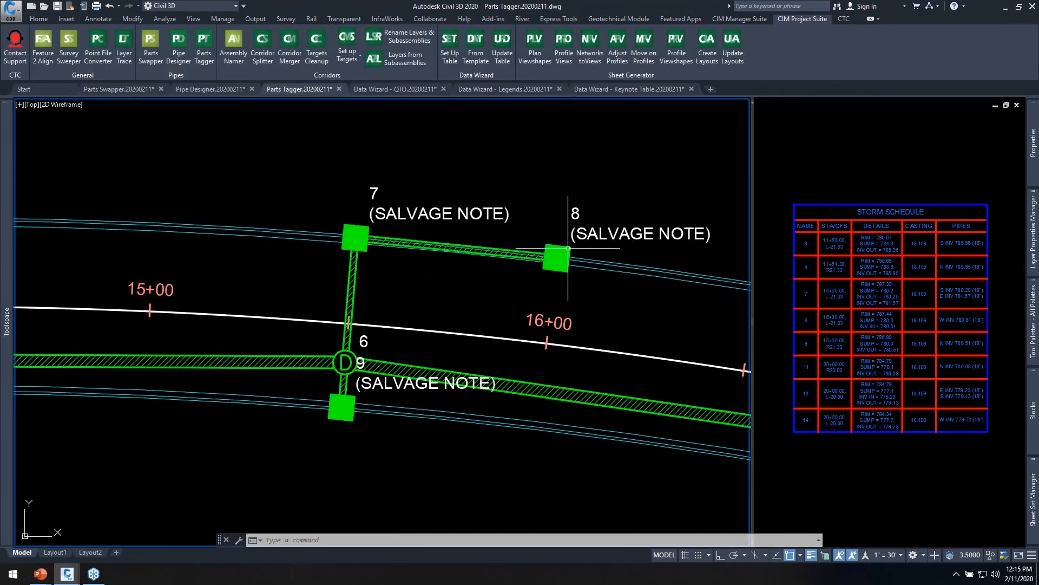
Examine the labels of structures 7, 8 and 9 in the plan and the station/offset and casting columns of the storm schedule.
middle_drag(638, 262, 476, 286)
middle_drag(436, 251, 480, 203)
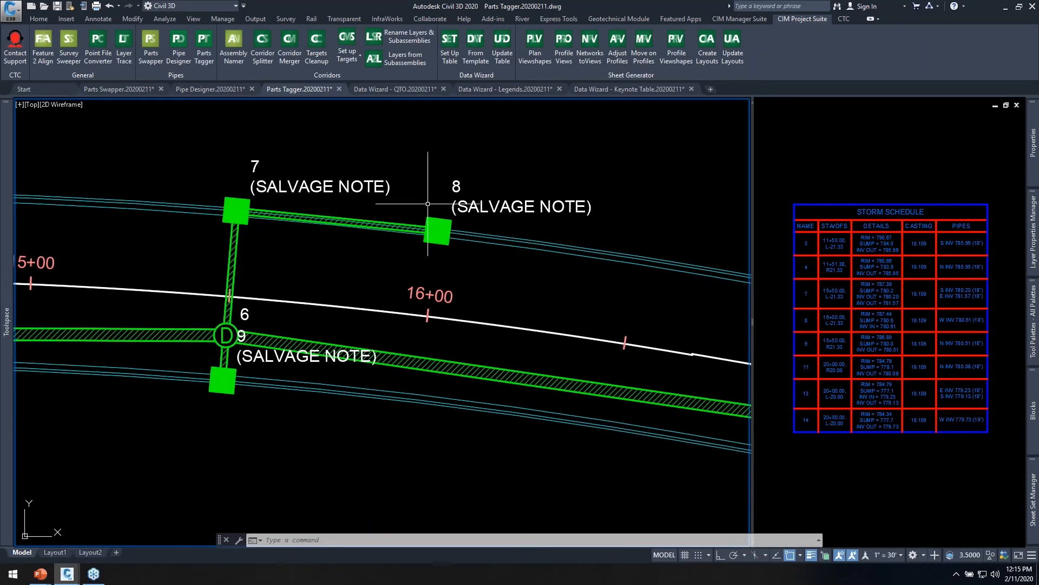
click(865, 204)
scroll(841, 262, up, 2)
middle_drag(822, 252, 799, 236)
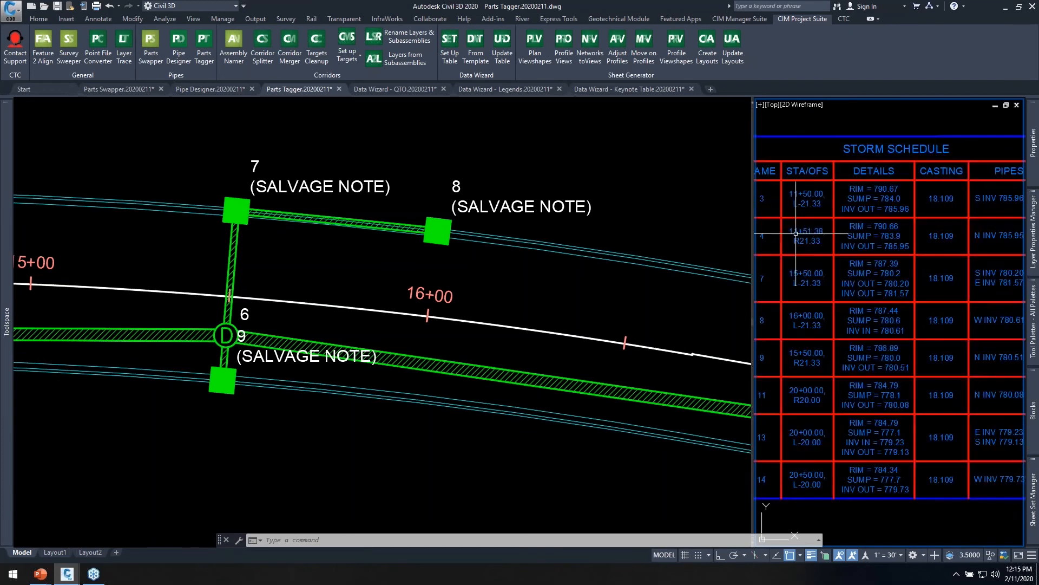
middle_drag(881, 316, 815, 308)
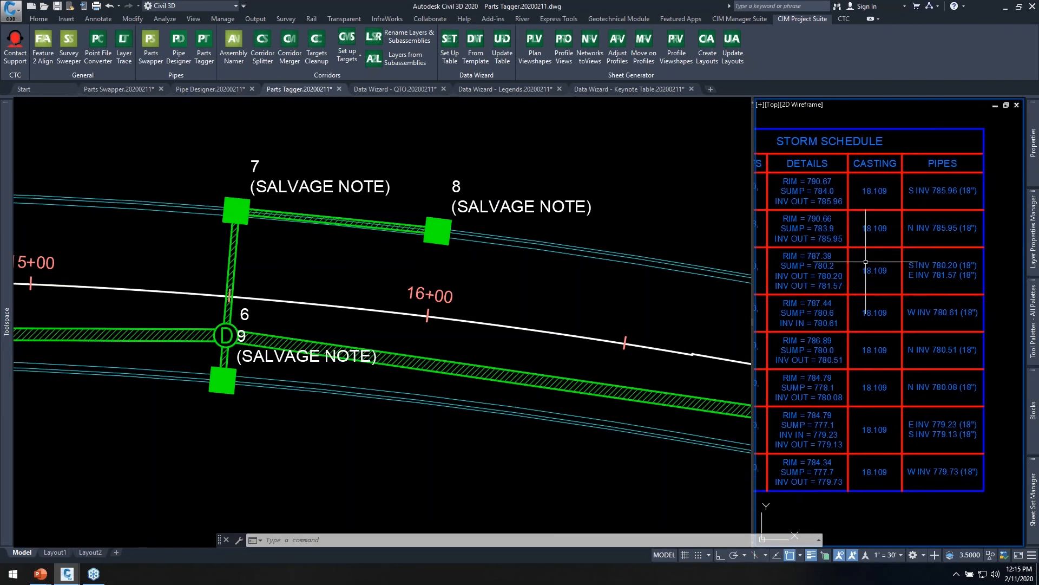
scroll(893, 373, down, 2)
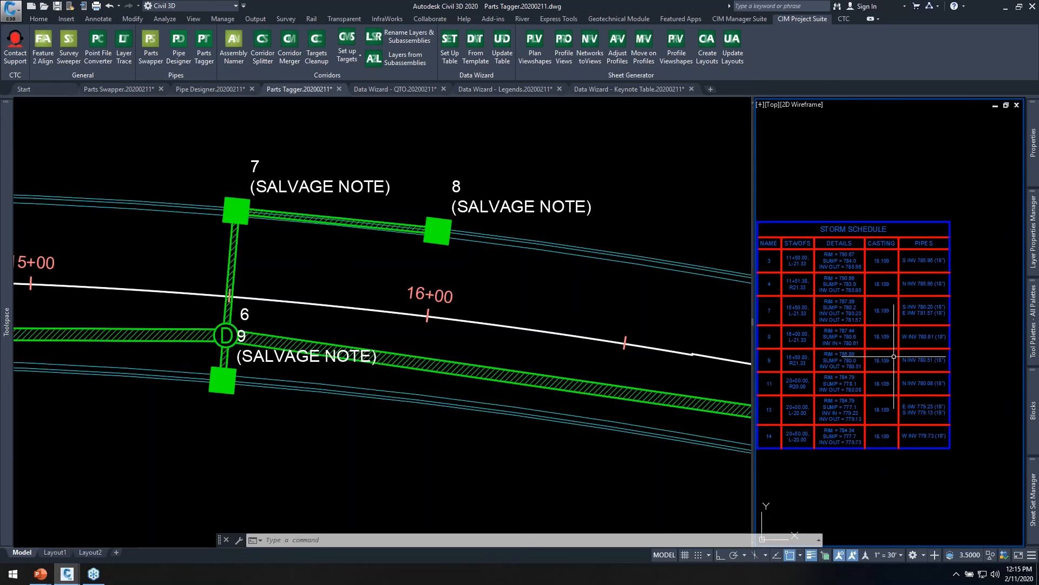
scroll(871, 305, up, 2)
middle_drag(863, 314, 908, 298)
click(576, 149)
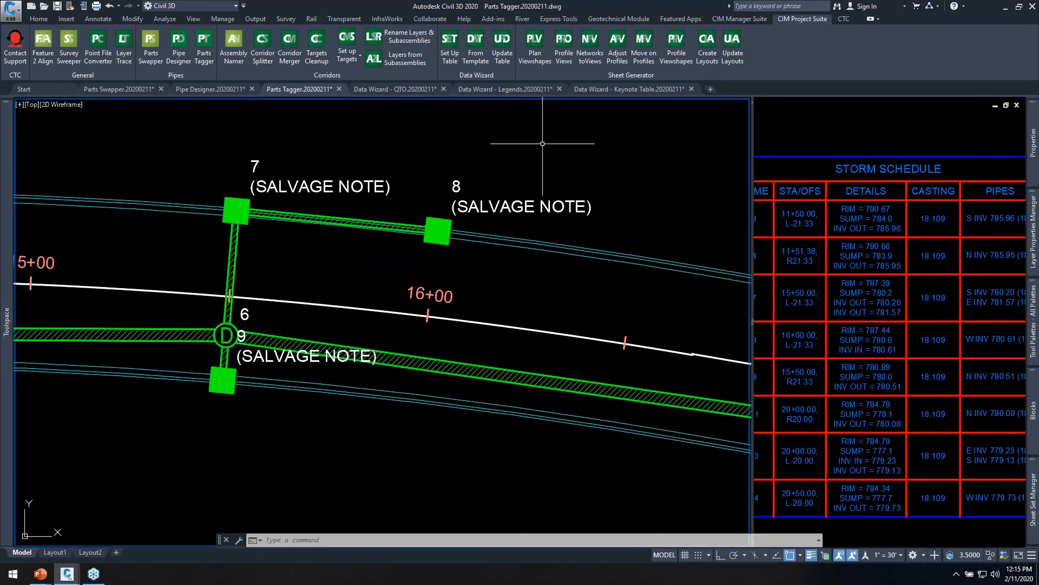
key(Escape)
key(Escape)
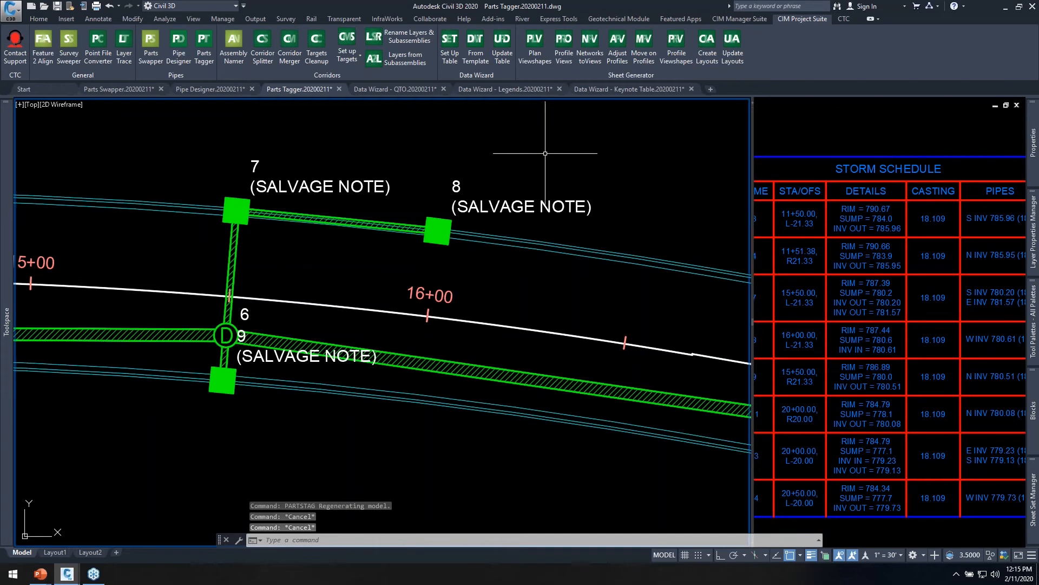
scroll(590, 165, down, 2)
middle_drag(592, 168, 524, 207)
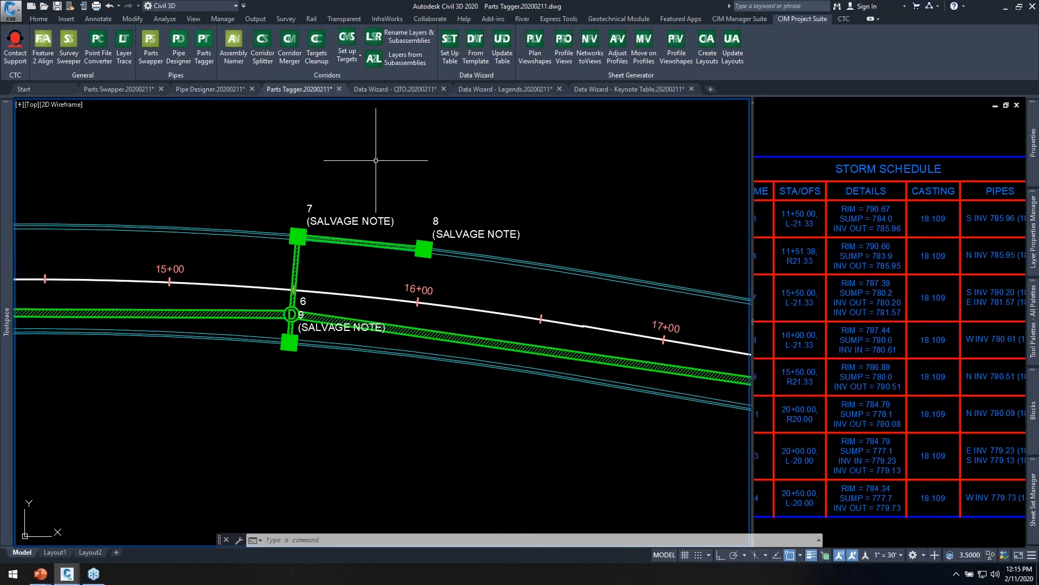
Switch to the Data Wizard - QTO.20200211 drawing and view the parking lot site plan down to the planted island by 11th Ave S.
click(391, 87)
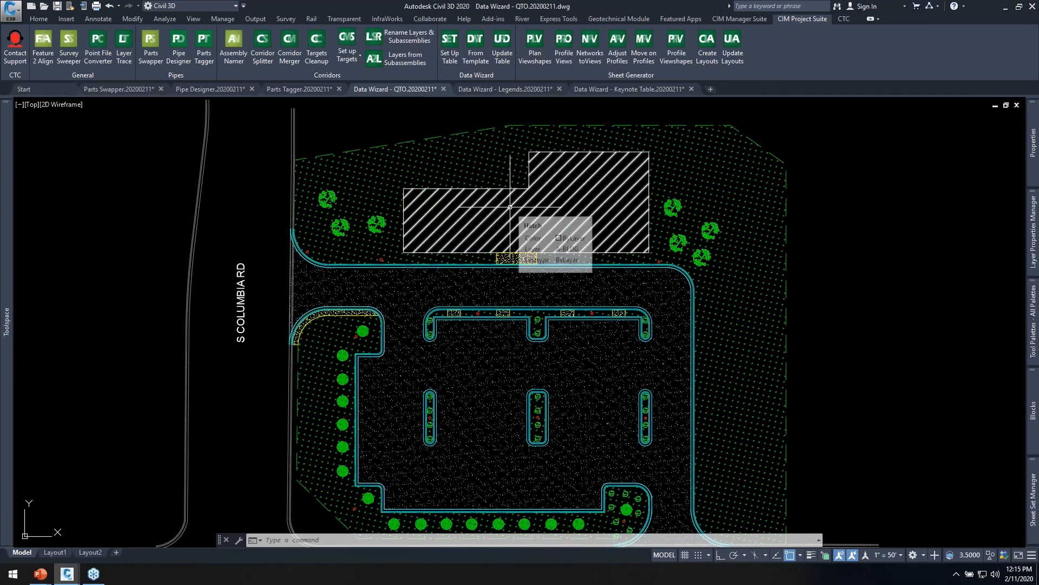
middle_drag(563, 360, 565, 335)
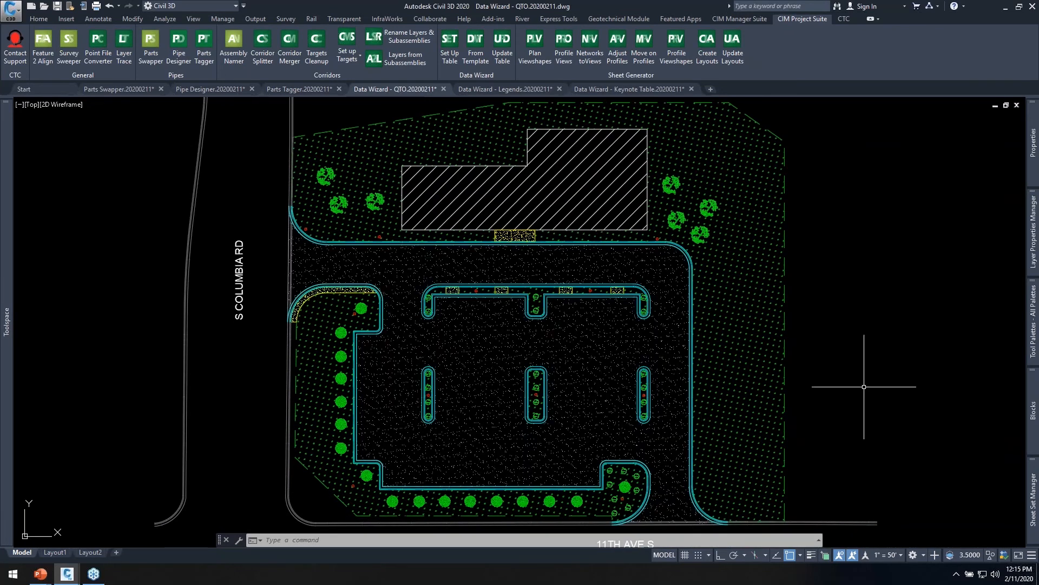
scroll(878, 458, up, 2)
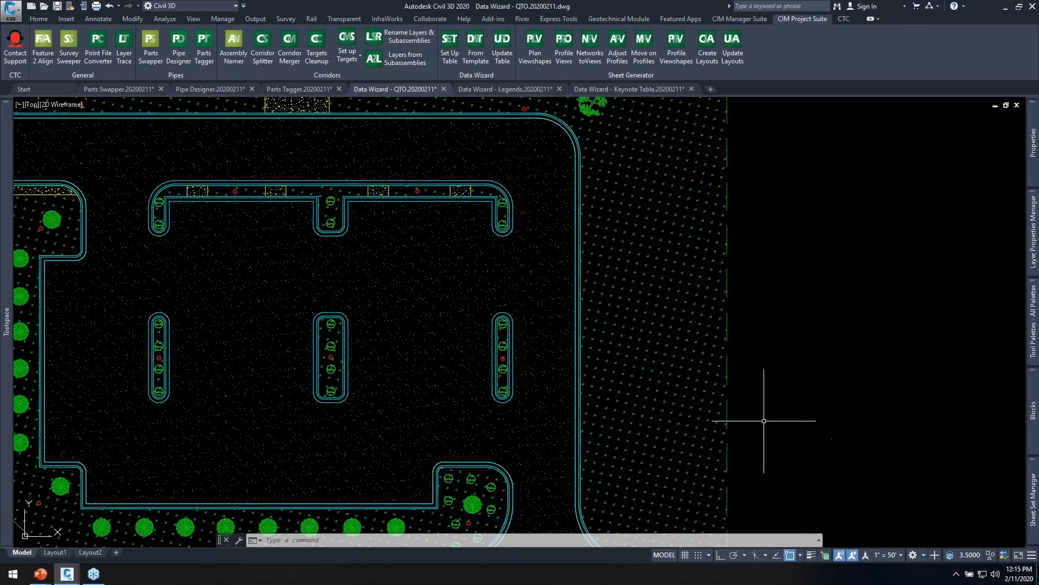
middle_drag(766, 406, 928, 348)
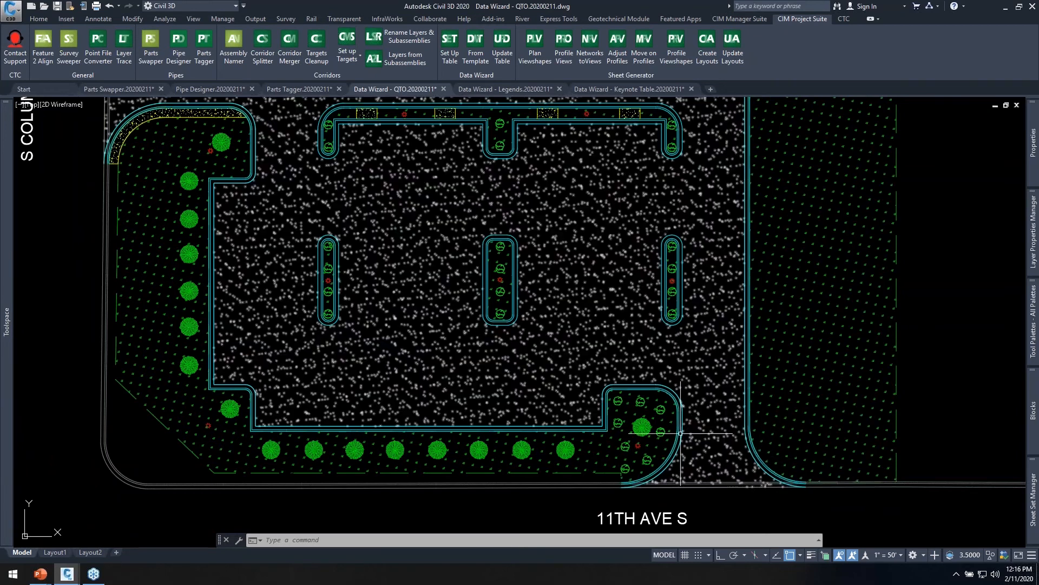
scroll(642, 426, up, 4)
middle_drag(661, 430, 669, 359)
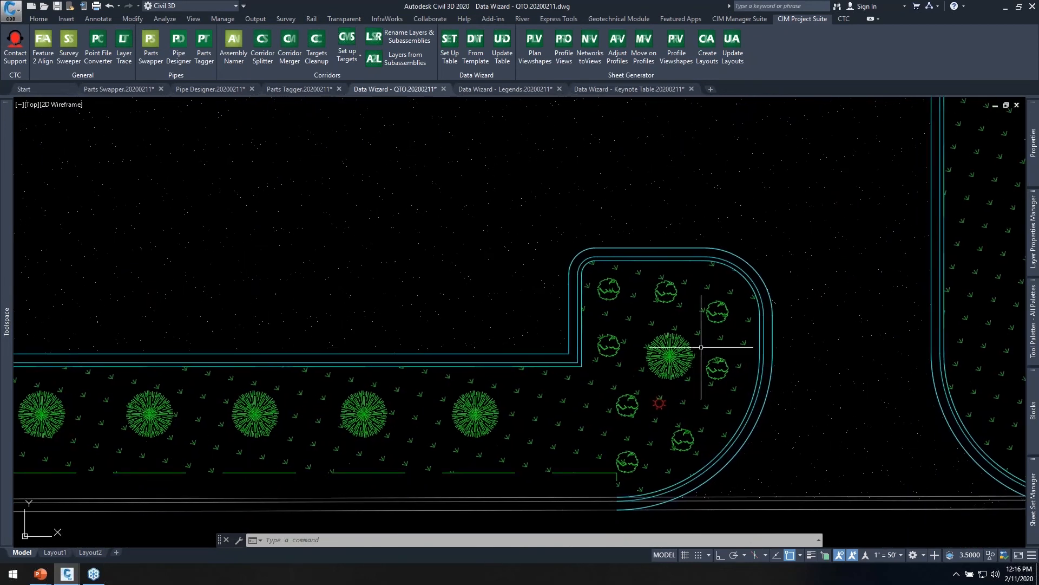
Start setting up a Data Wizard table for the parking lot site plan.
scroll(663, 412, up, 3)
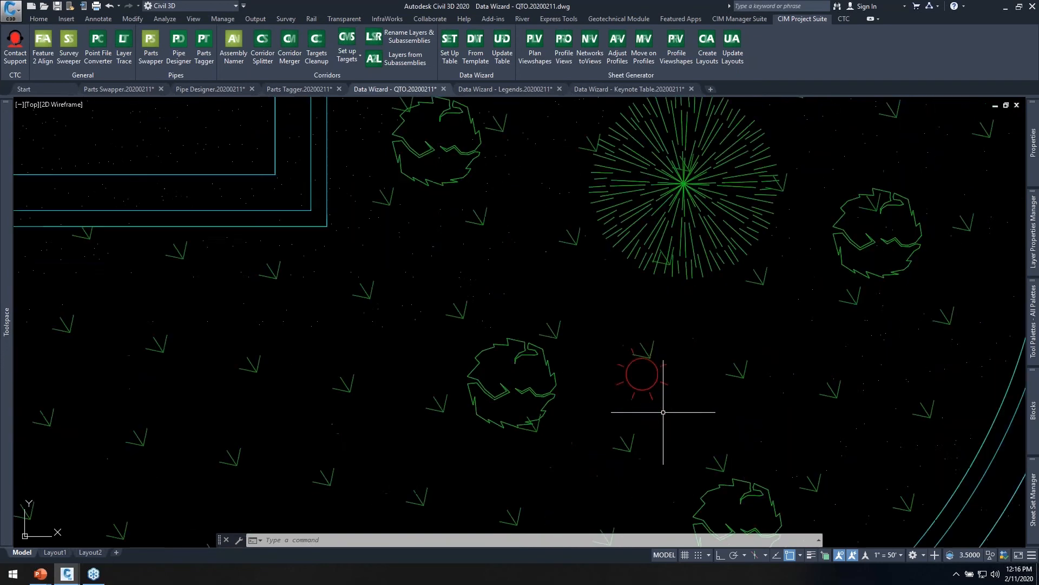
scroll(656, 428, down, 10)
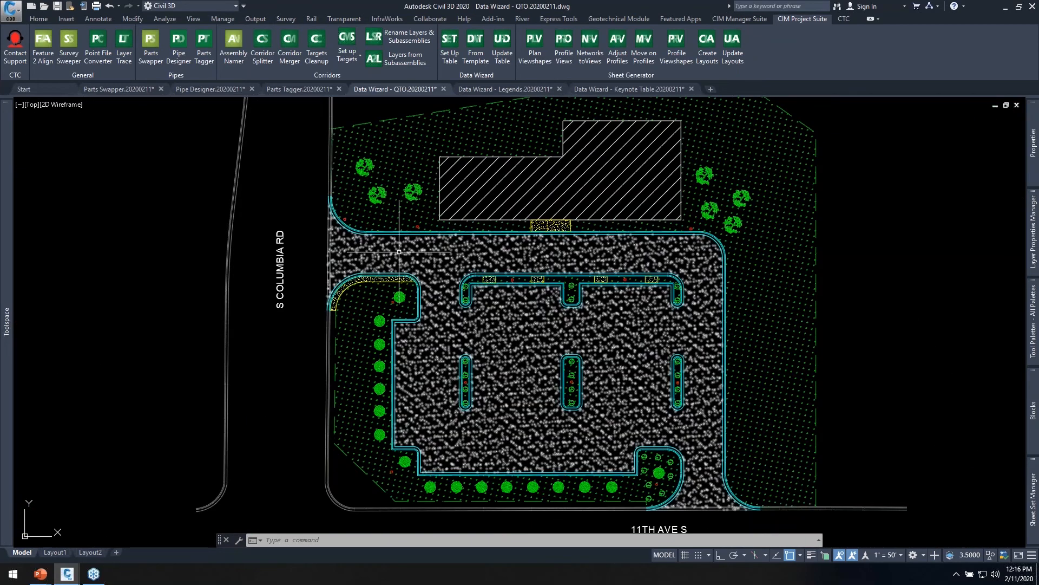
scroll(505, 343, up, 3)
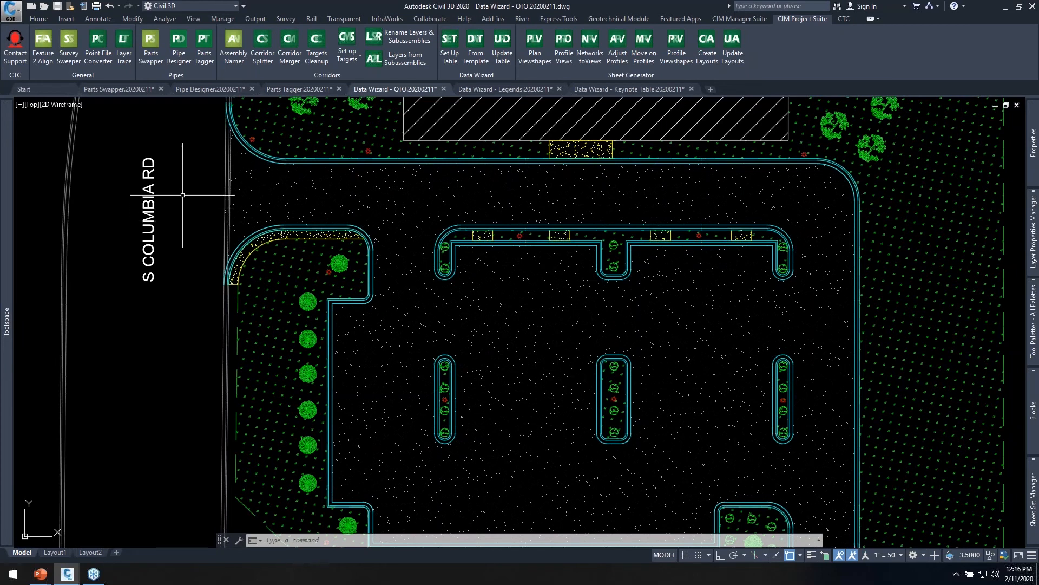
middle_drag(181, 196, 162, 219)
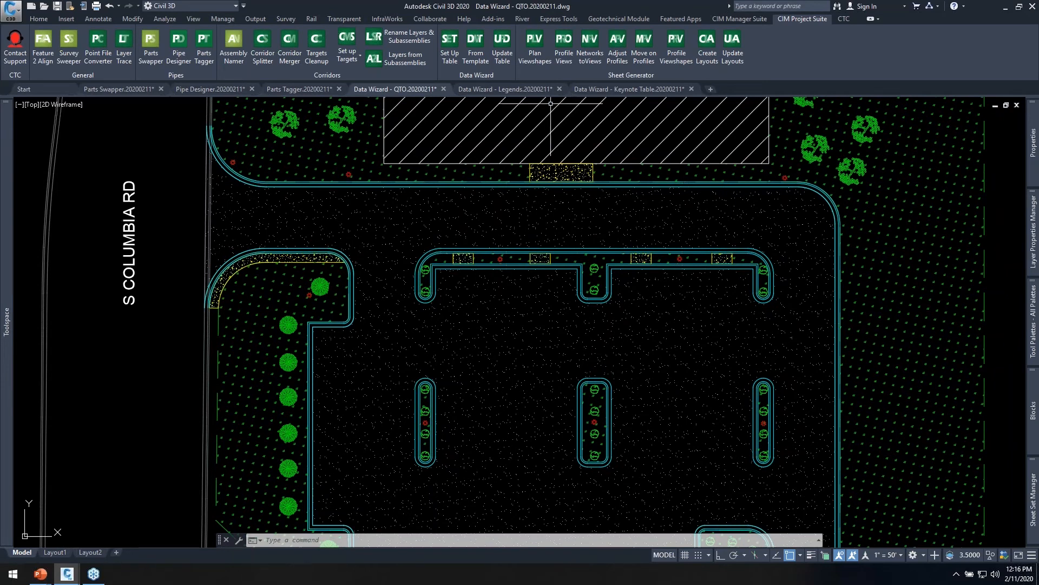
click(452, 56)
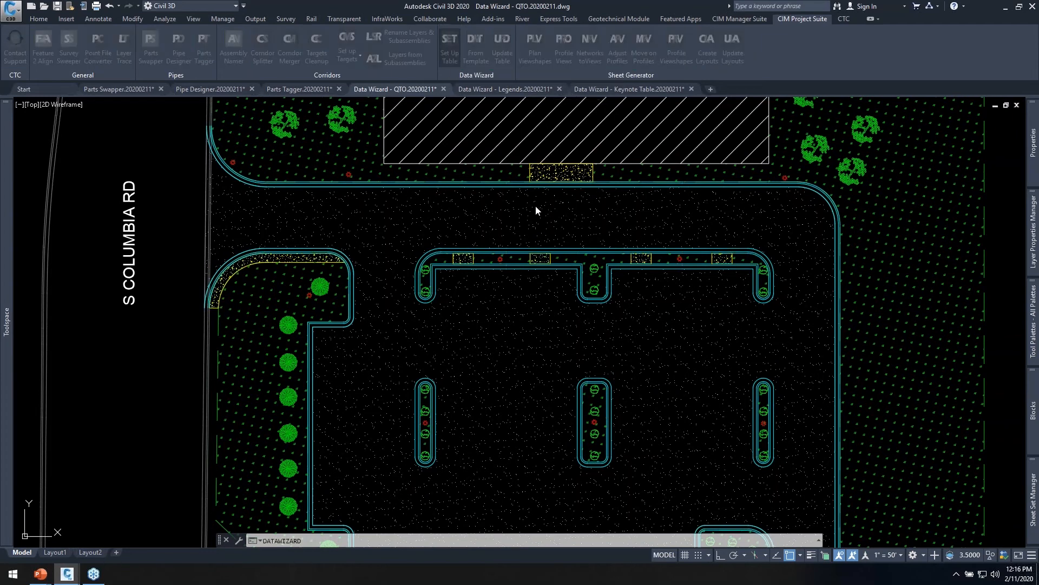
drag(573, 70, 458, 65)
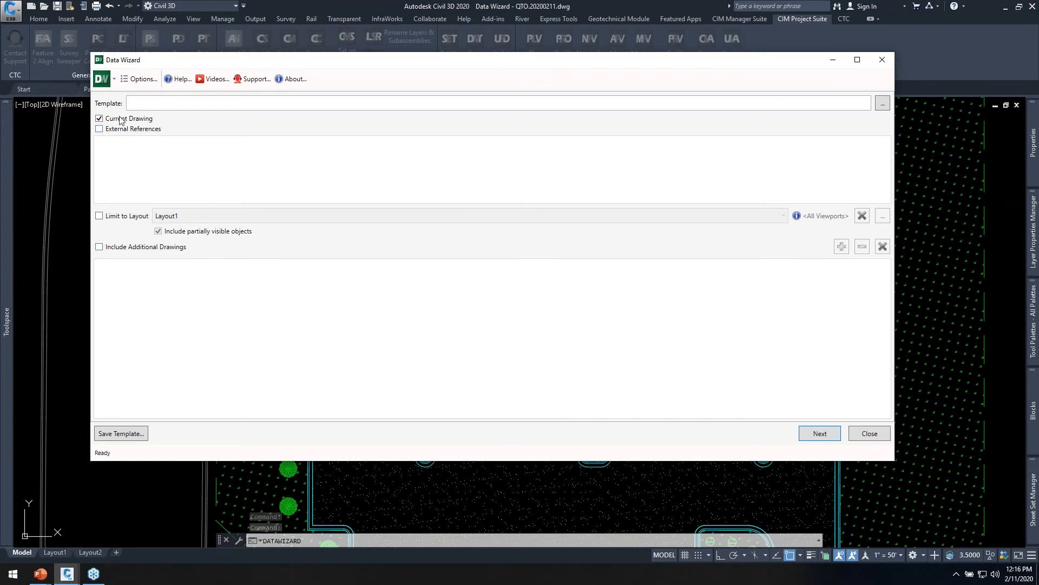
Use the current drawing without external references, turn on Include Additional Drawings, and proceed to the object type selection.
click(100, 129)
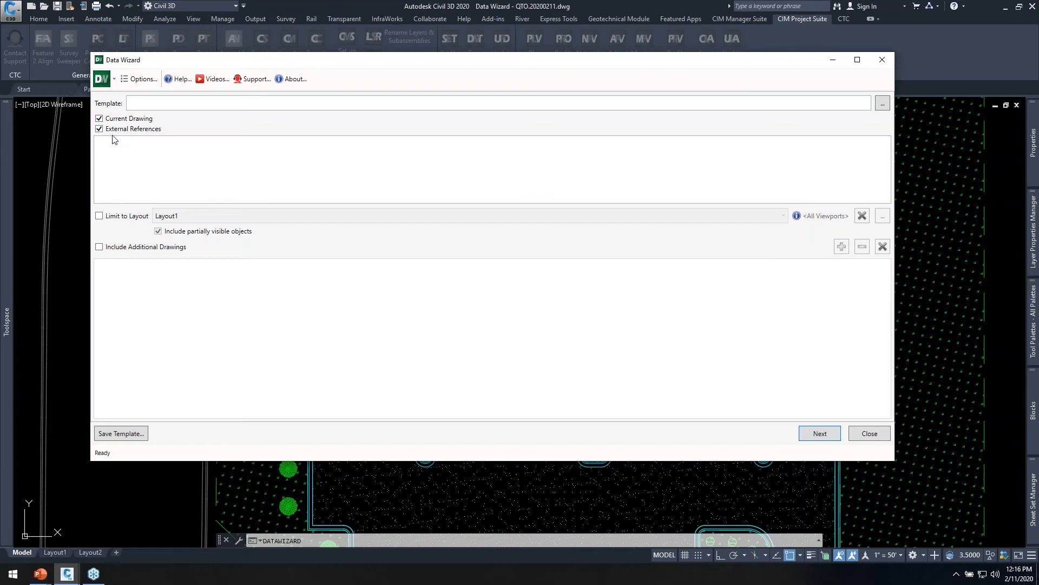
click(99, 129)
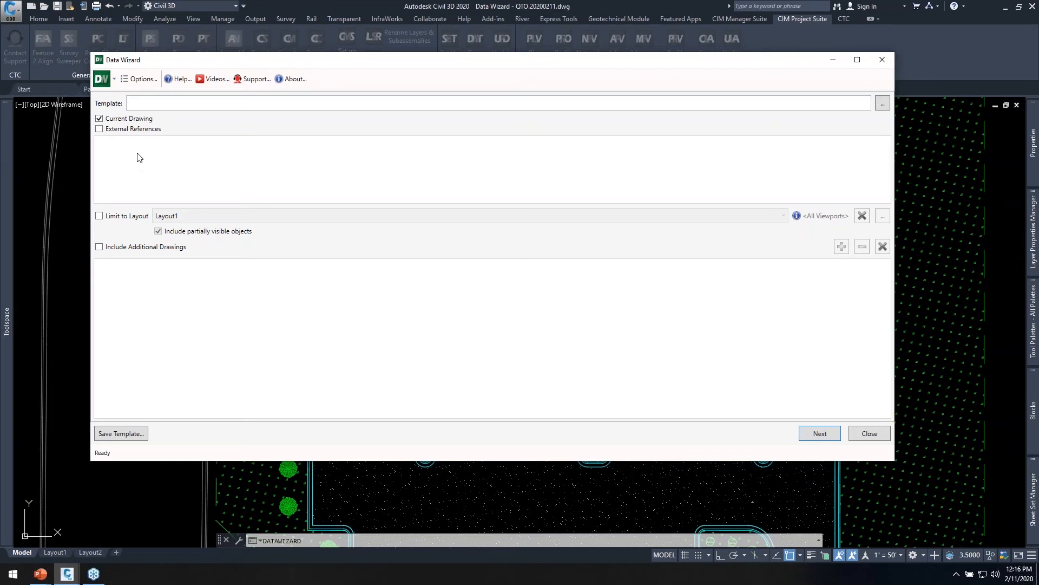
click(99, 247)
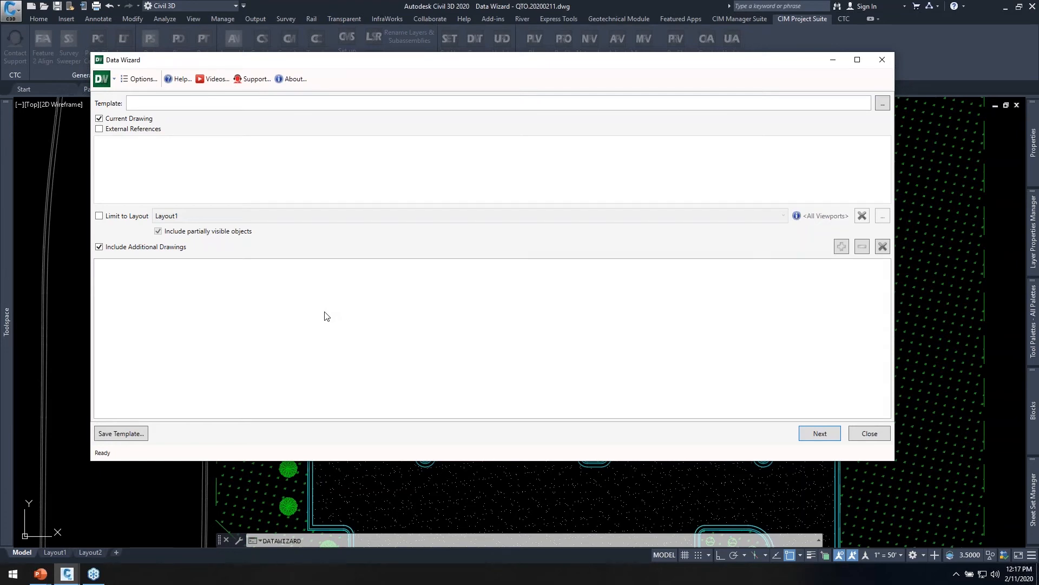
click(819, 433)
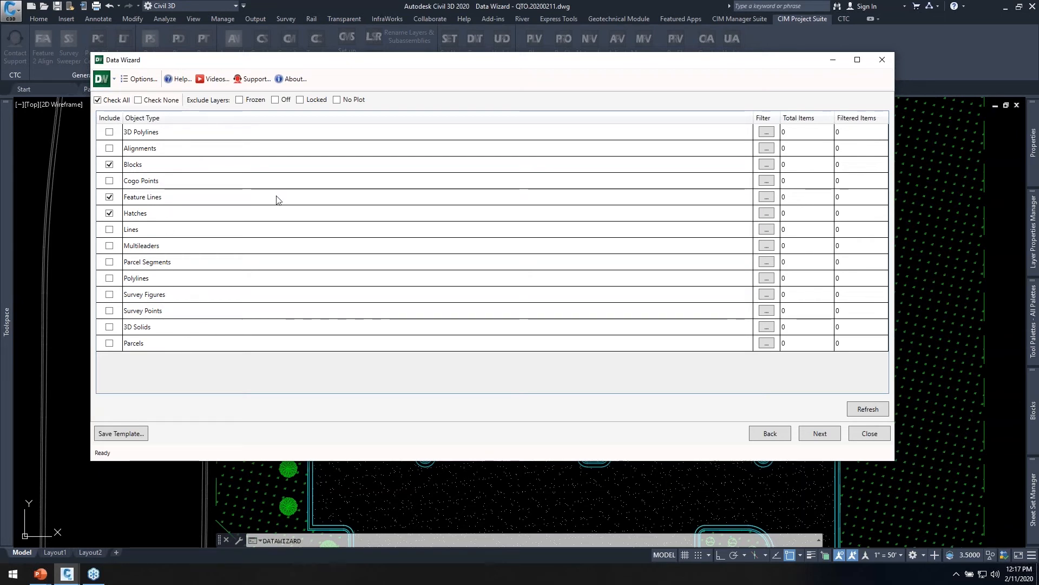
Refresh the total and filtered item counts for the Blocks, Feature Lines and Hatches object types.
drag(392, 65, 412, 81)
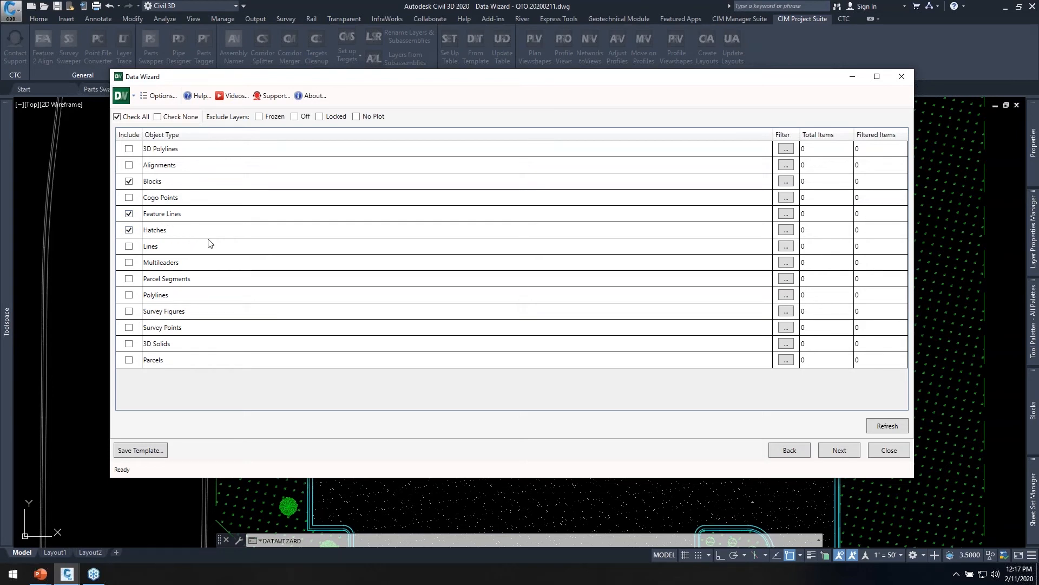
click(878, 426)
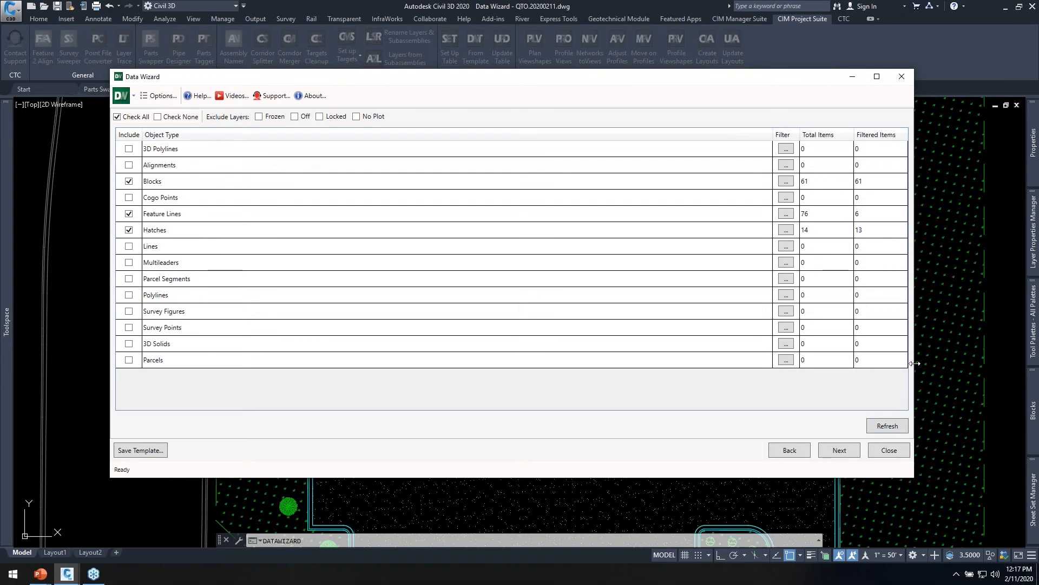
drag(914, 364, 767, 364)
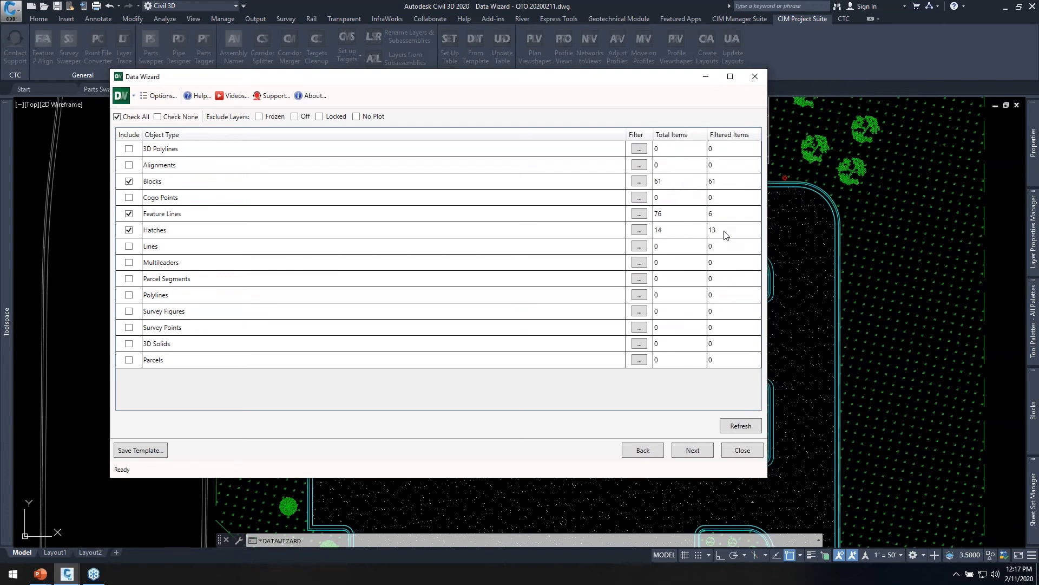
Examine the grouping, layer and object name filter options for Blocks, and leave them unchanged.
click(641, 183)
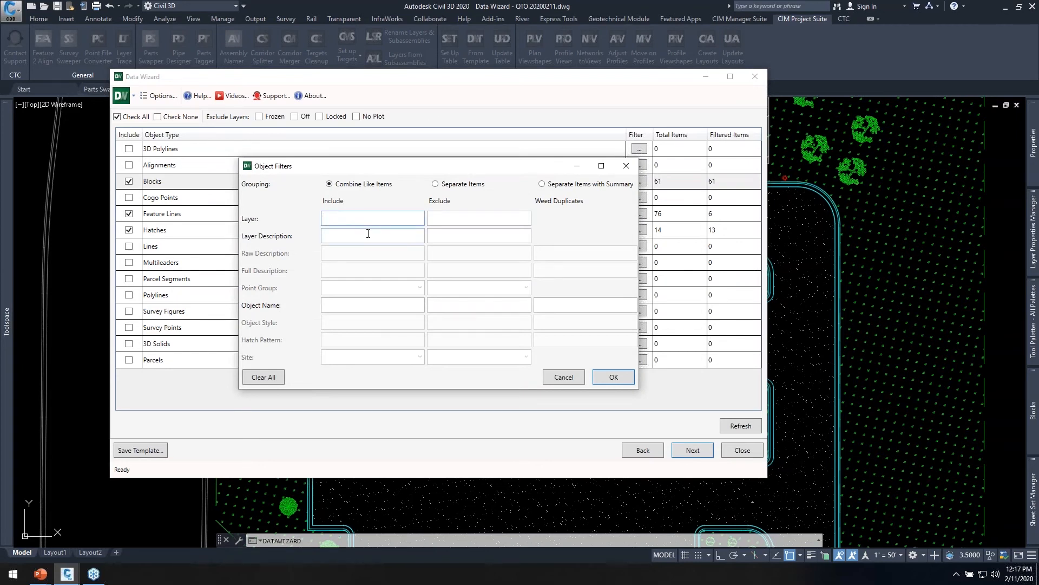
click(351, 309)
click(560, 376)
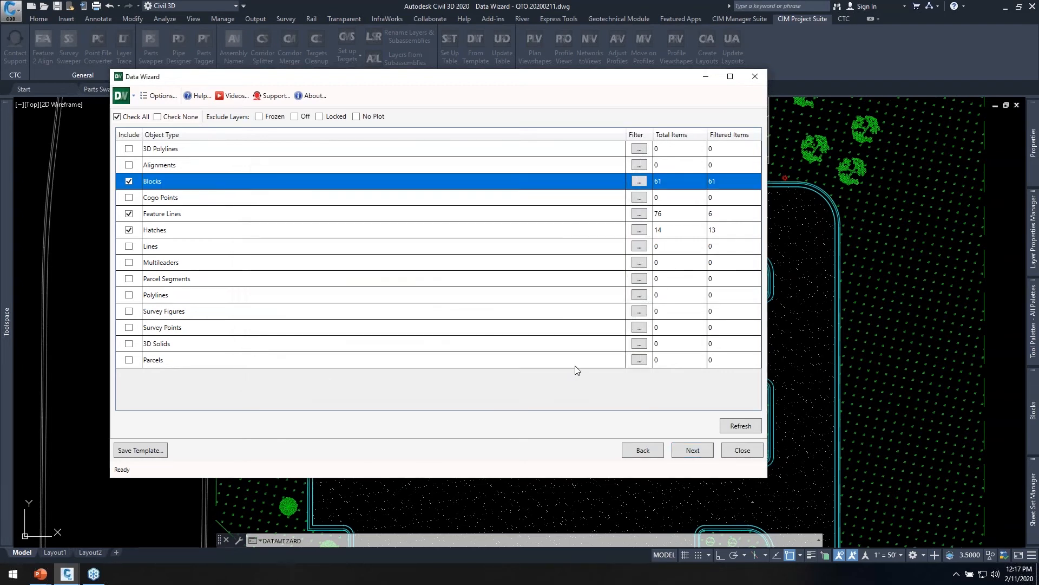
Proceed to the extracted data and expand the Blocks, Feature Lines and Hatches groups to show their individual items.
click(693, 450)
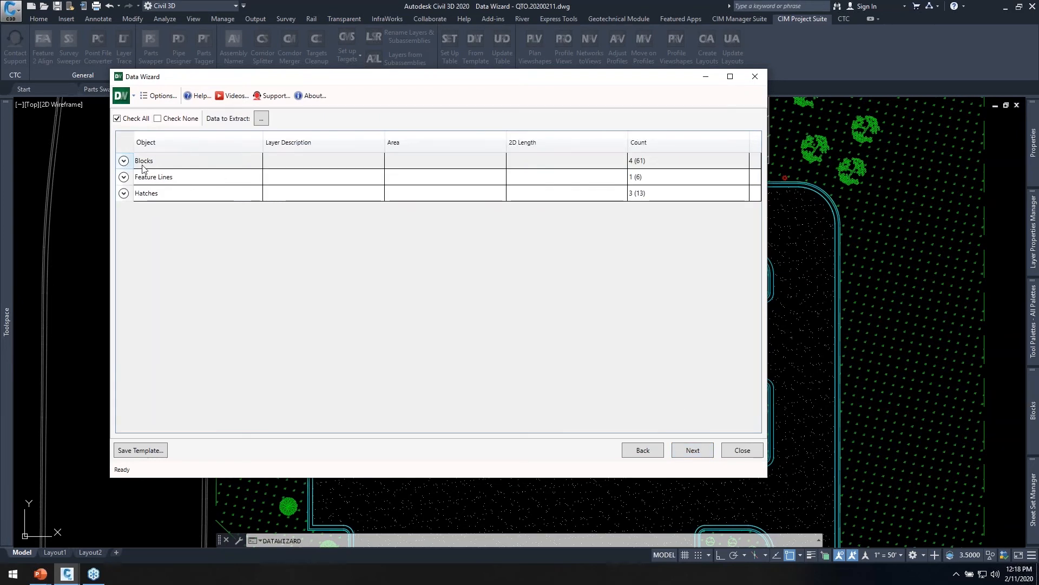
click(124, 161)
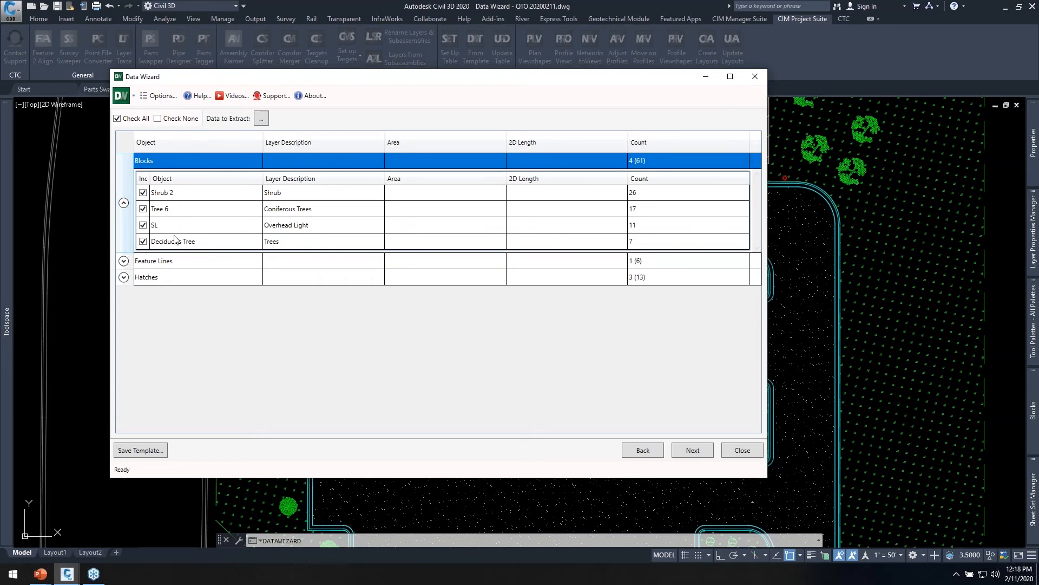
click(124, 260)
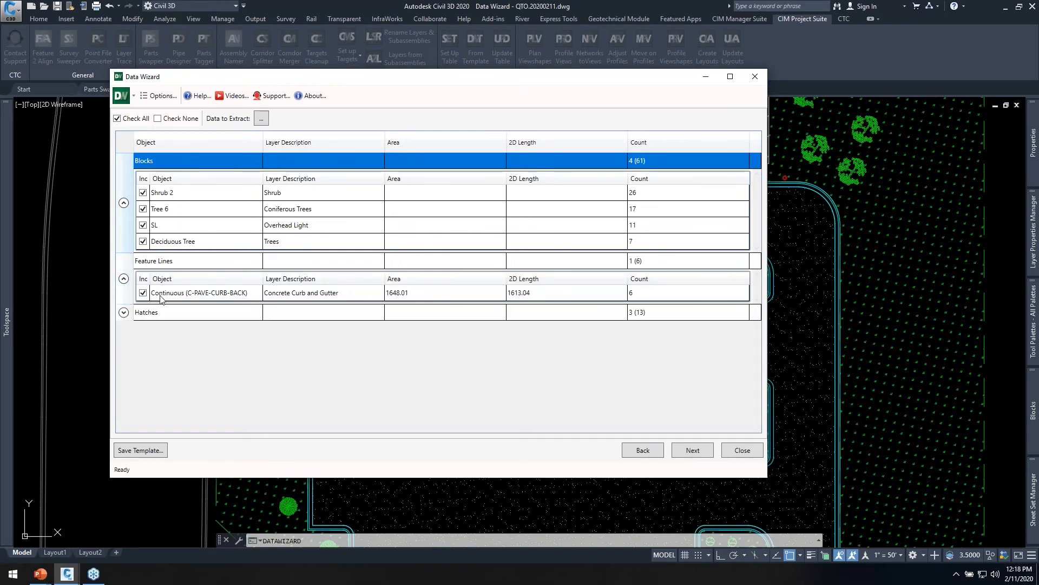
click(123, 313)
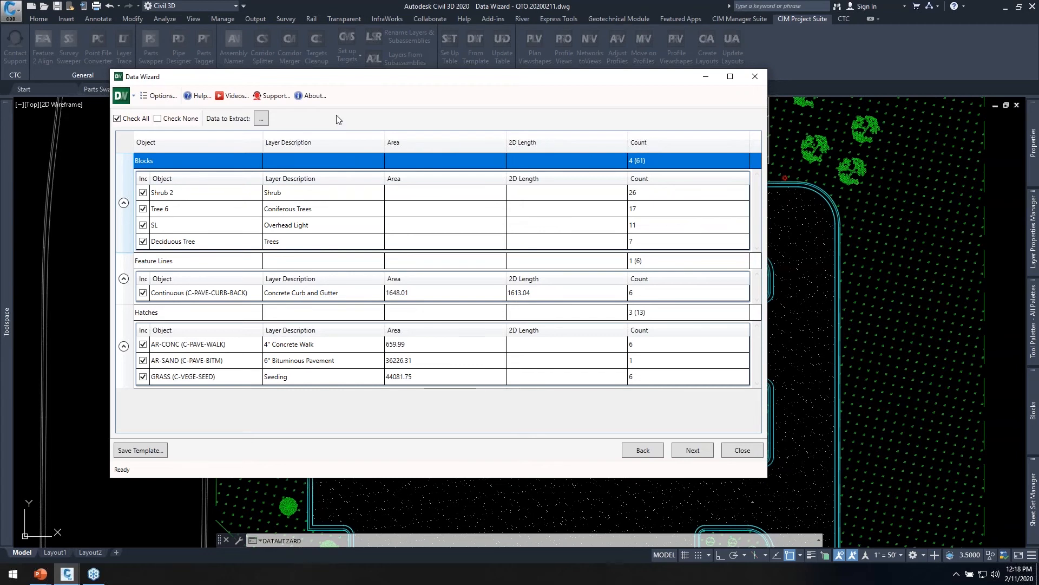
Review the available data fields to extract and accept Layer Description, Area, 2D Length and Count.
click(261, 118)
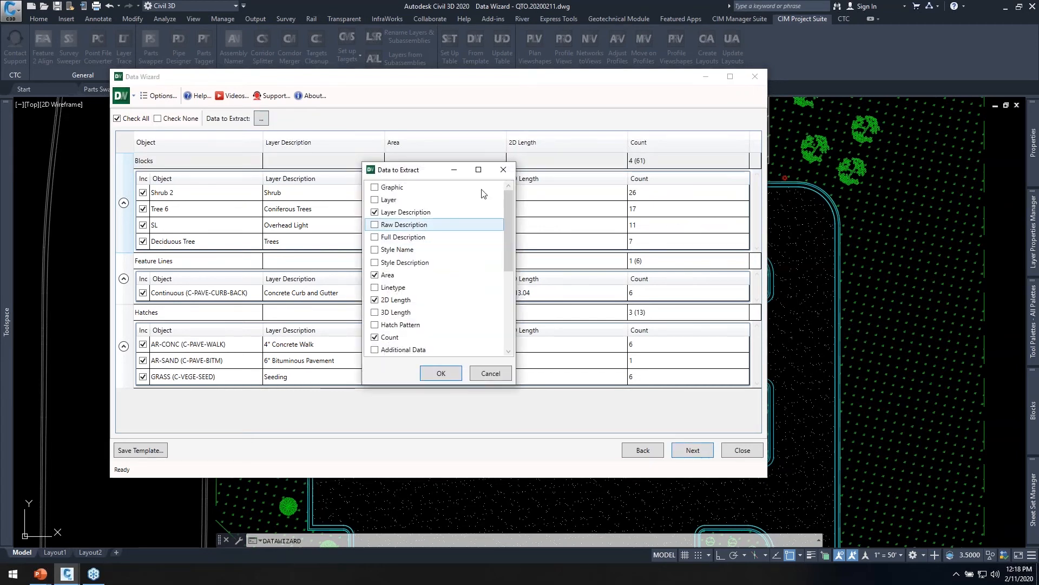
drag(434, 169, 449, 143)
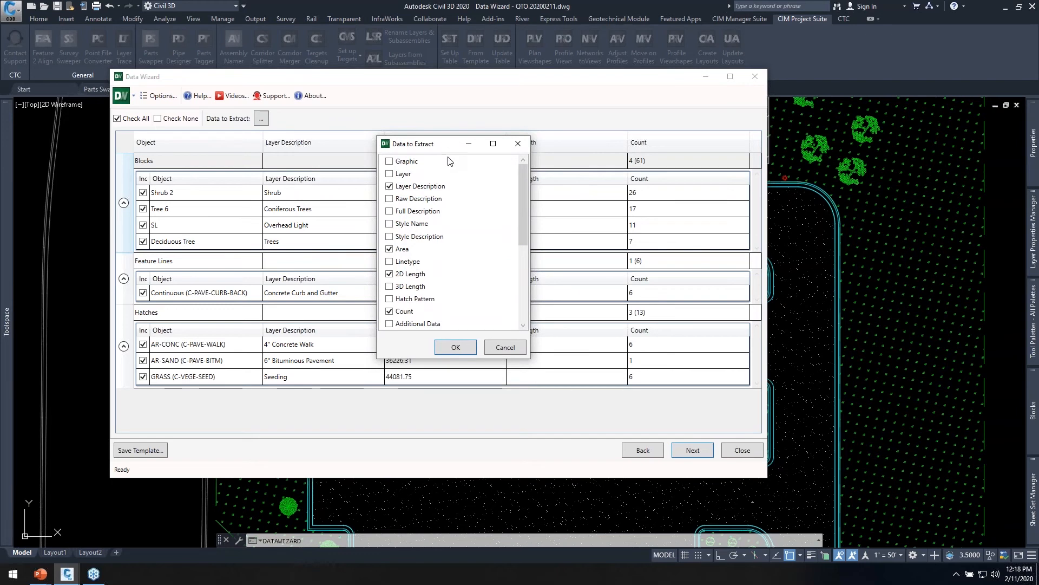
click(431, 202)
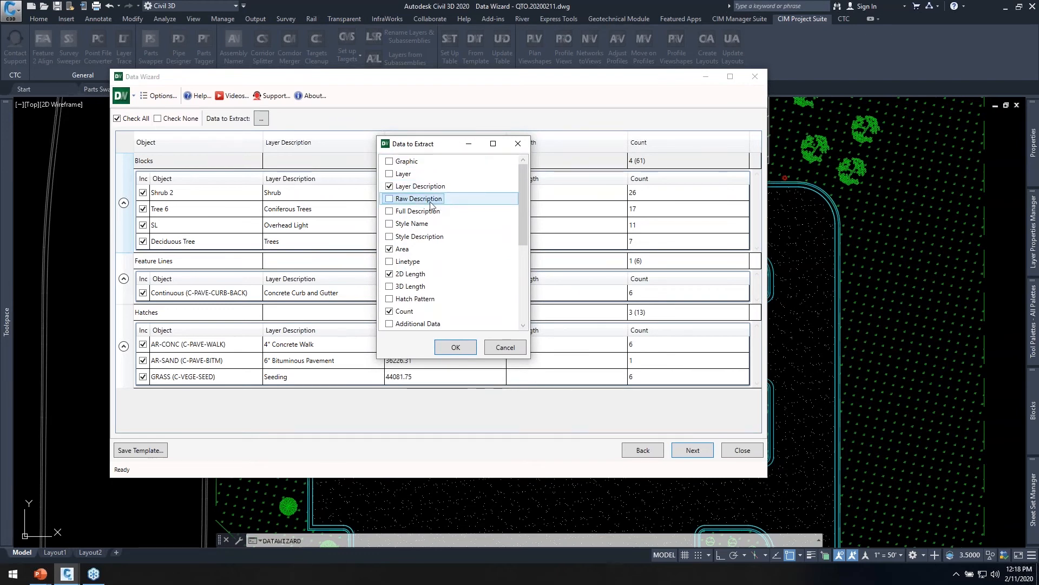
click(438, 187)
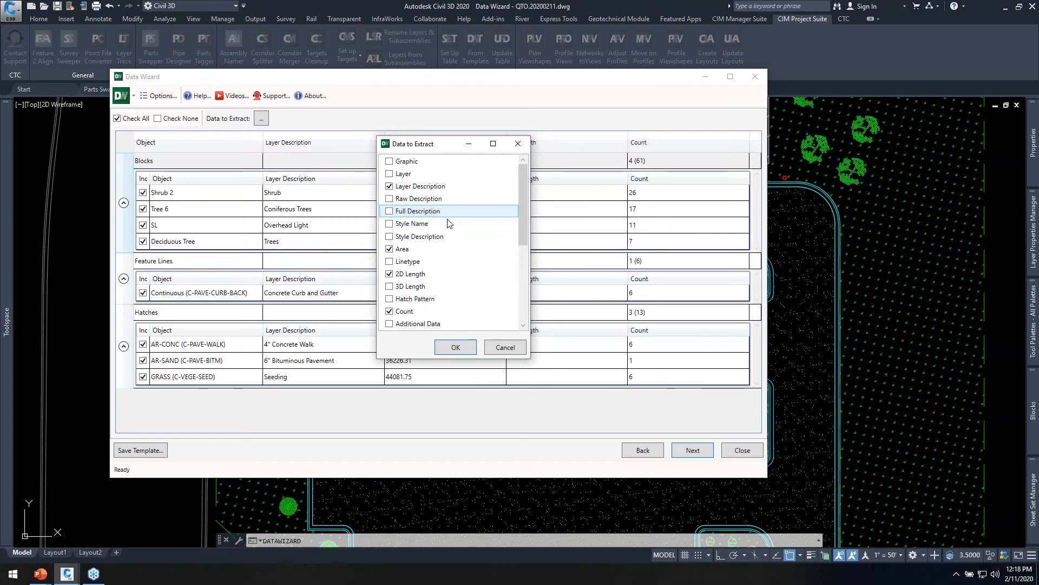
scroll(448, 223, down, 2)
click(414, 225)
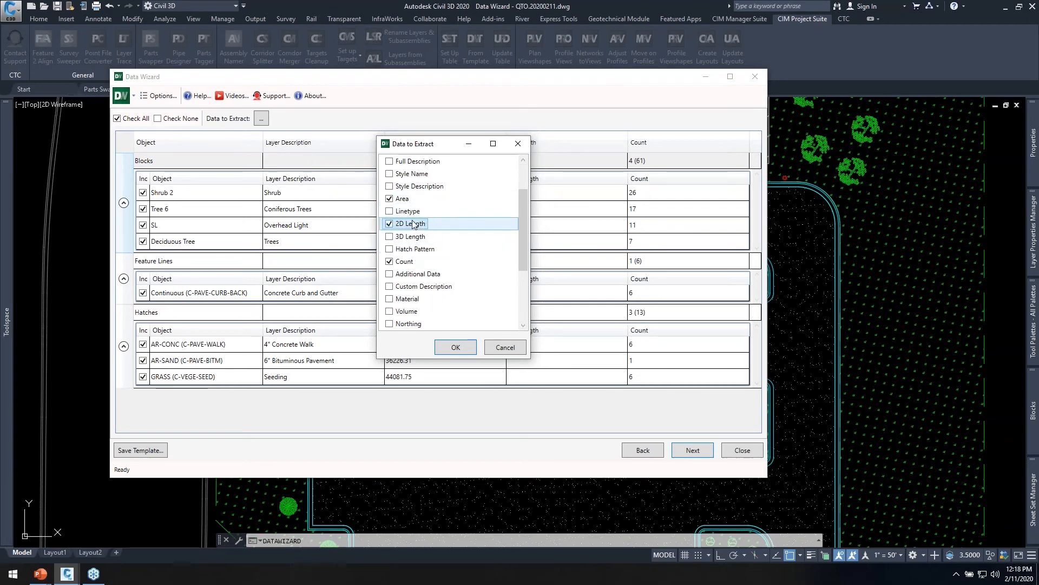
scroll(430, 246, down, 4)
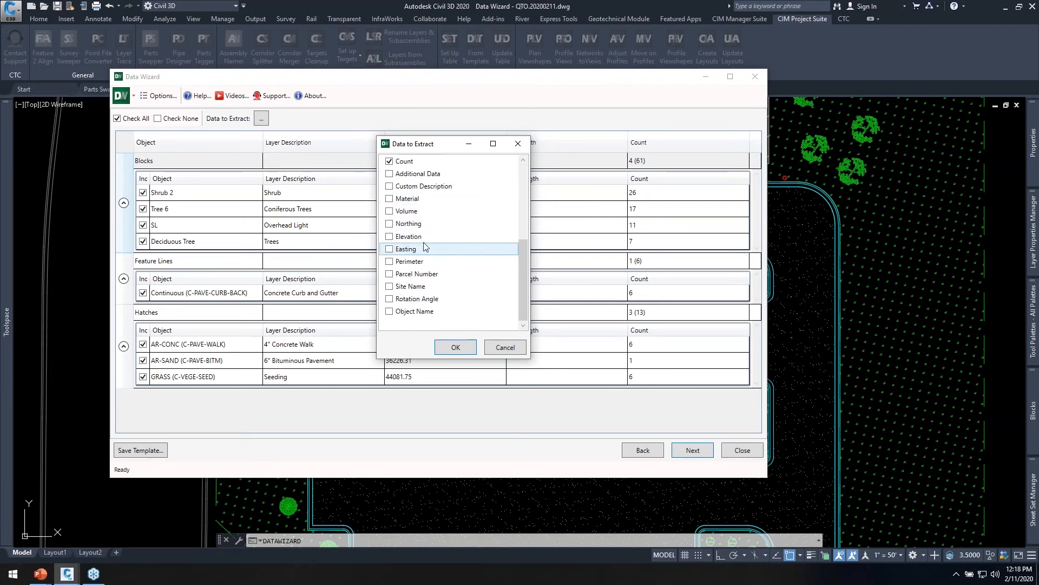
click(415, 262)
click(407, 288)
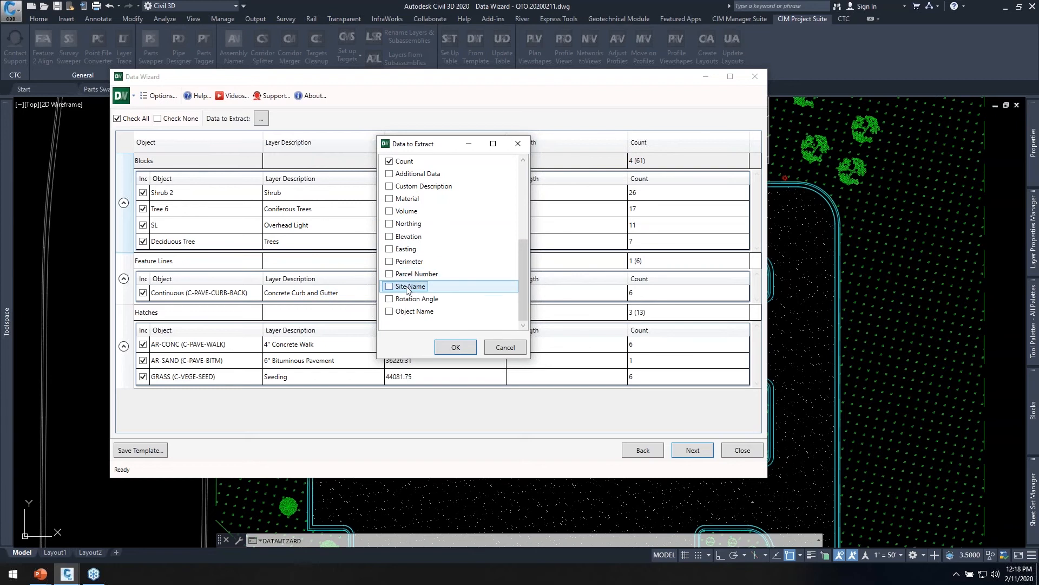
click(455, 348)
Turn off the AutoCAD Table output and export the quantities to the Excel file C:\CTC CET Demos\Site QTO.xlsx.
click(689, 452)
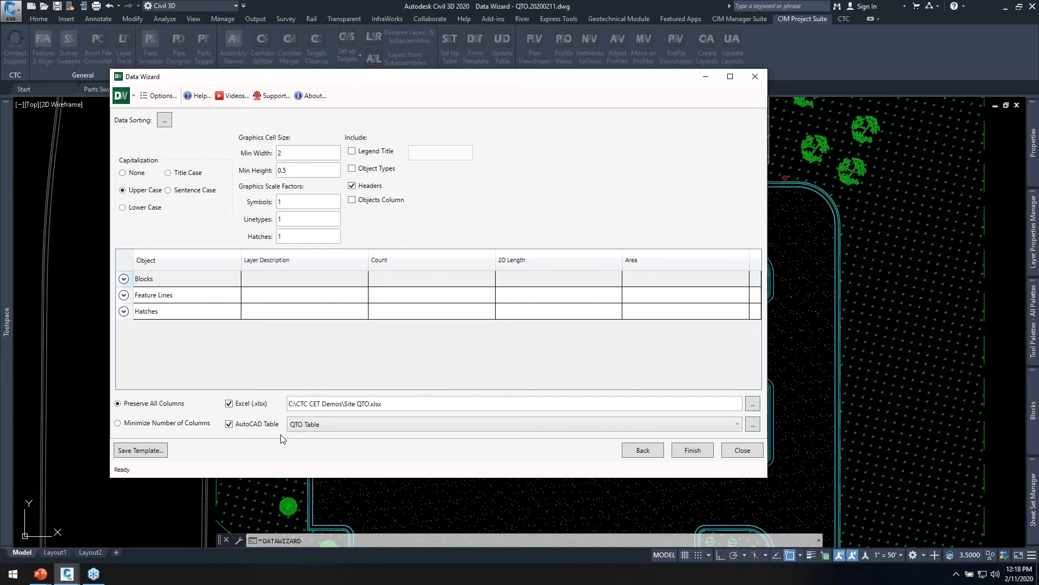
click(229, 425)
click(401, 405)
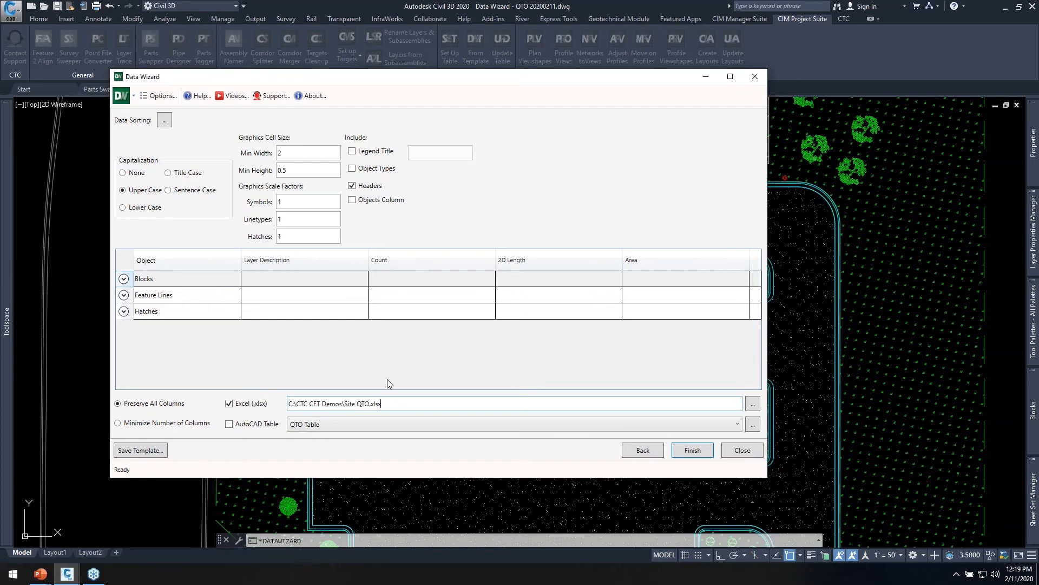
click(695, 451)
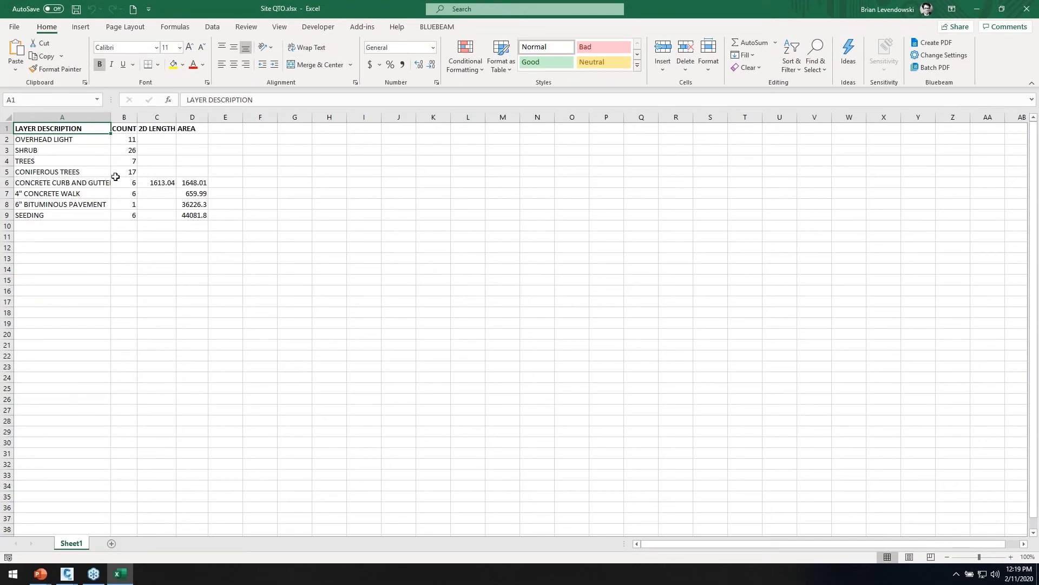
Examine the layer descriptions, counts, lengths and areas in the exported Site QTO.xlsx workbook in Excel, and close it.
click(82, 161)
drag(75, 139, 125, 215)
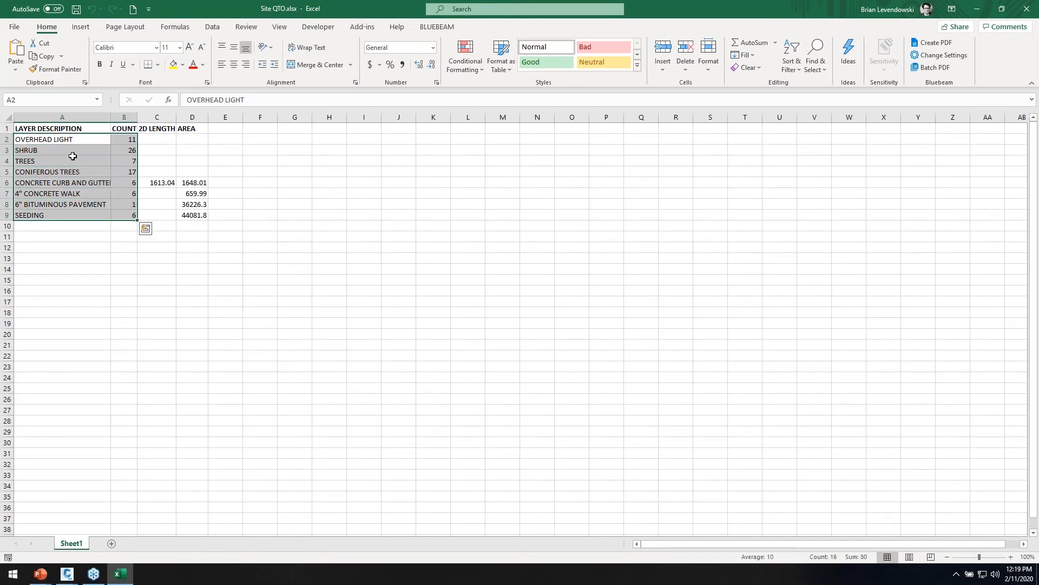
click(54, 128)
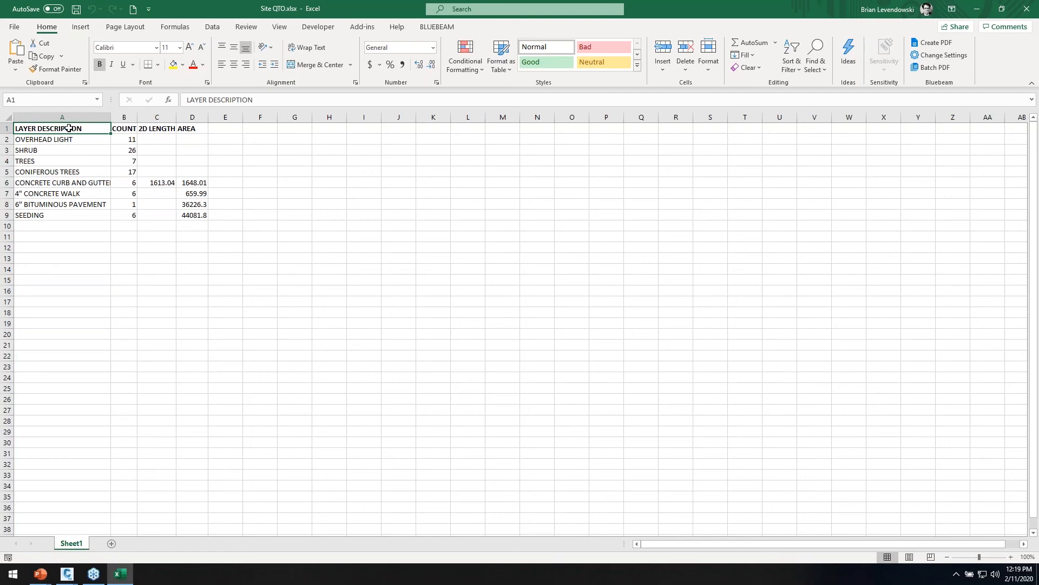
click(68, 139)
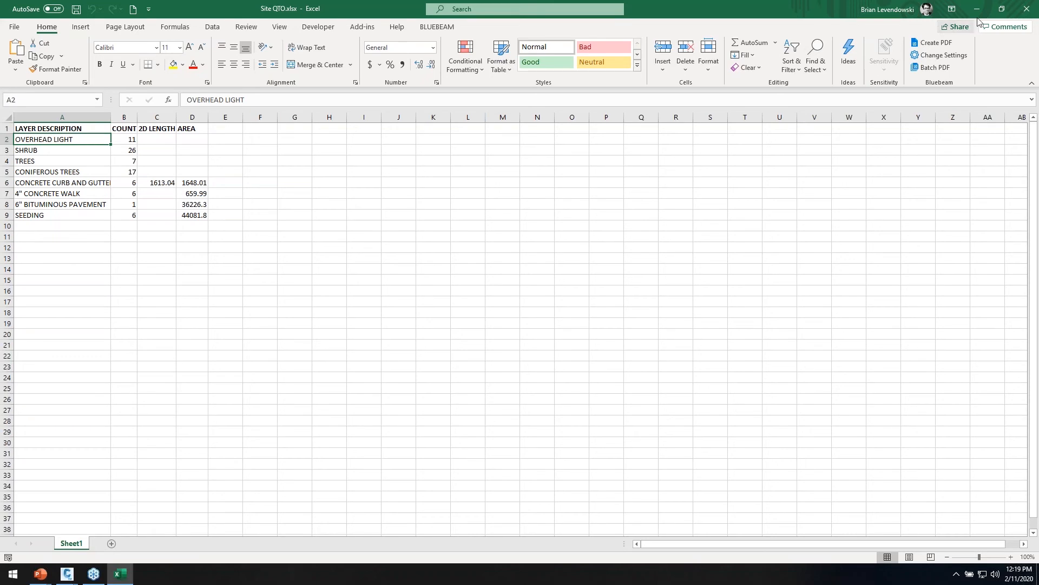
click(1027, 10)
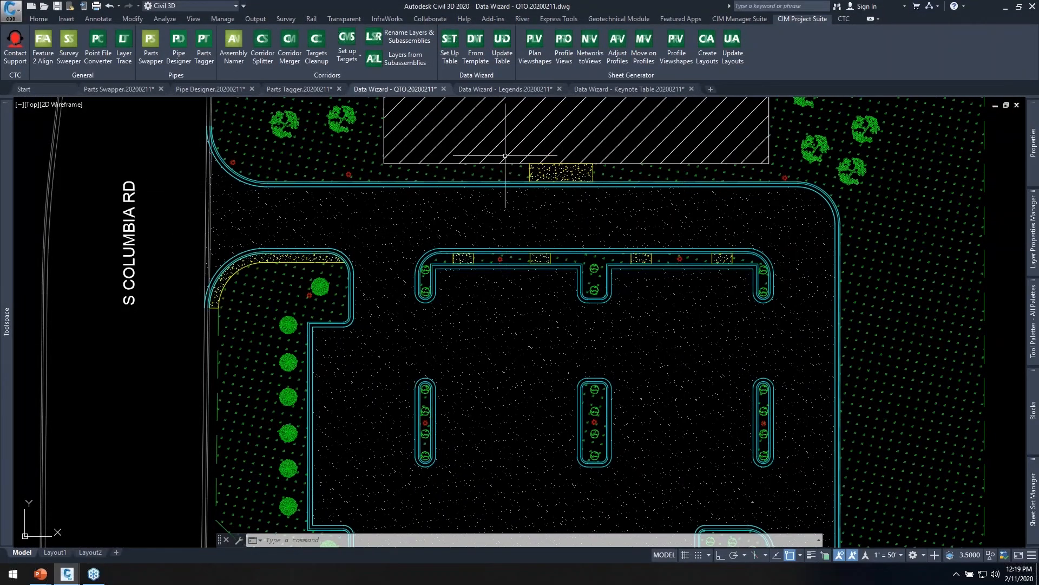
Switch to the Data Wizard - Legends.20200211 drawing and view its Site Plan 1 layout.
click(505, 90)
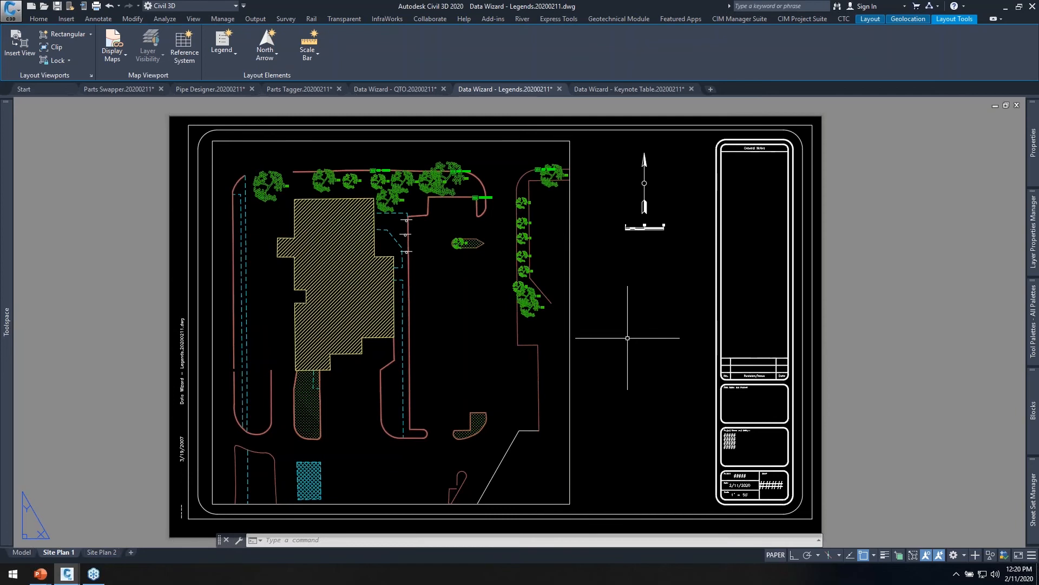
middle_drag(602, 308, 594, 316)
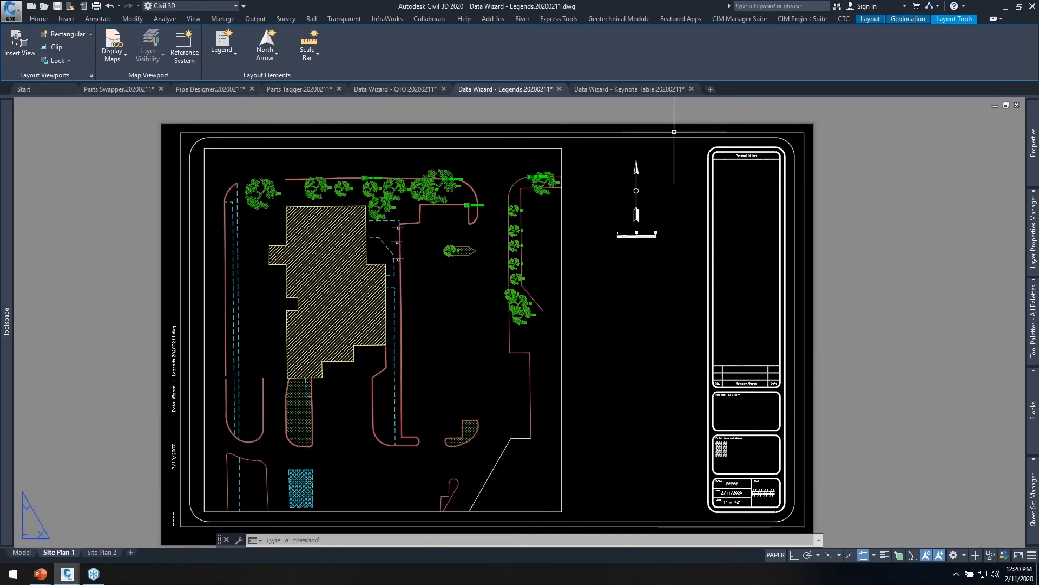
Look over the Site Plan 1 layout, compare it with Site Plan 2, and return to Site Plan 1.
click(801, 19)
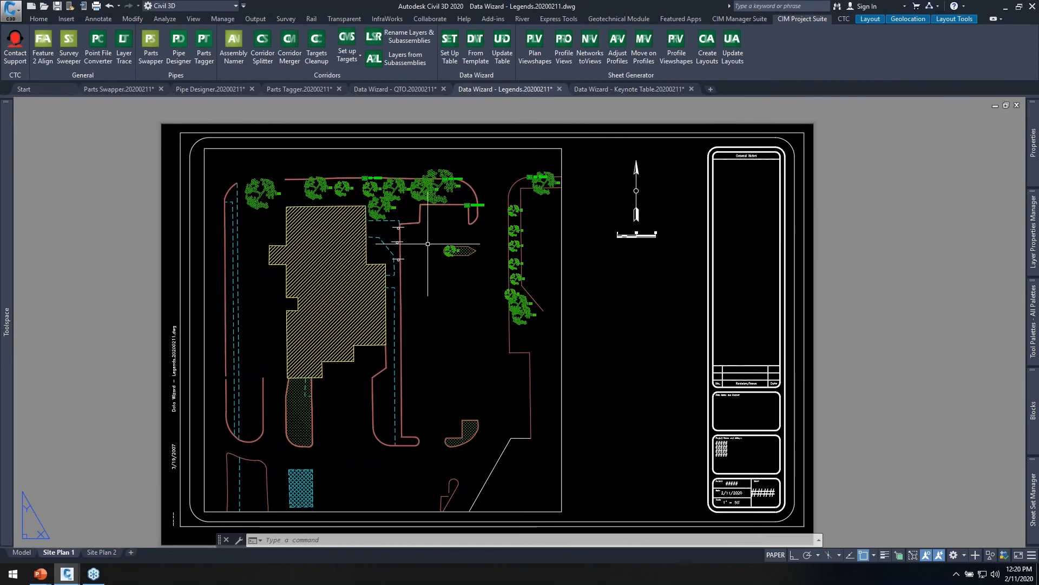
scroll(436, 323, up, 2)
scroll(463, 326, down, 2)
middle_drag(565, 320, 537, 309)
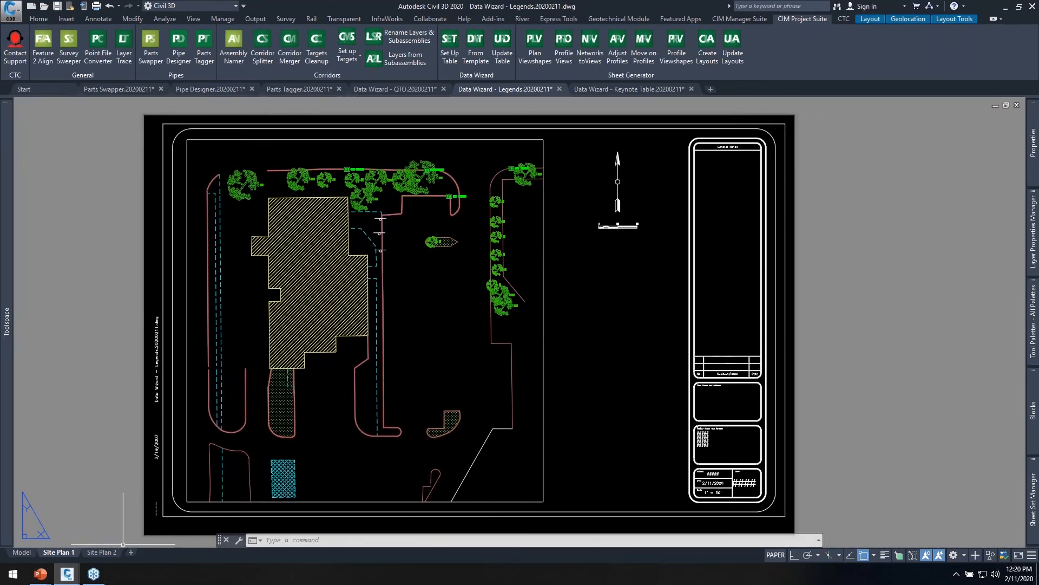
click(93, 554)
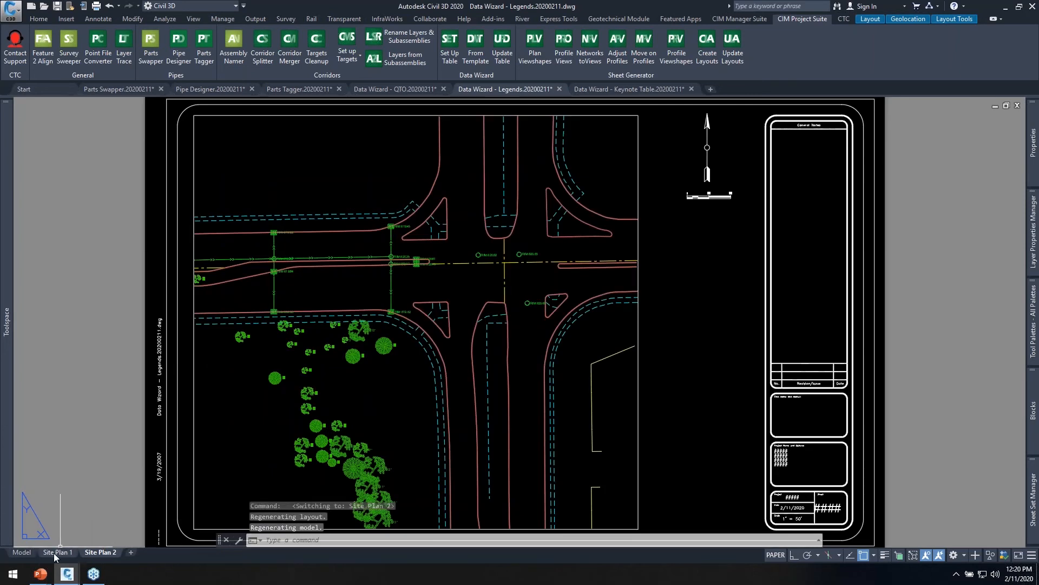
click(53, 553)
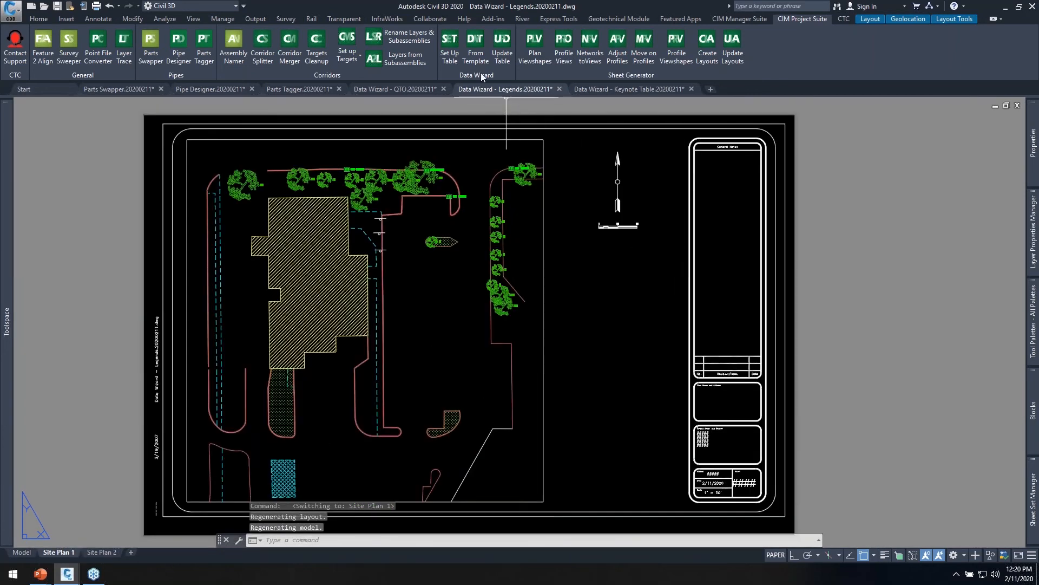
Set up a new Data Wizard table from the current drawing, limited to the site plan viewport on the Site Plan 1 layout.
click(450, 43)
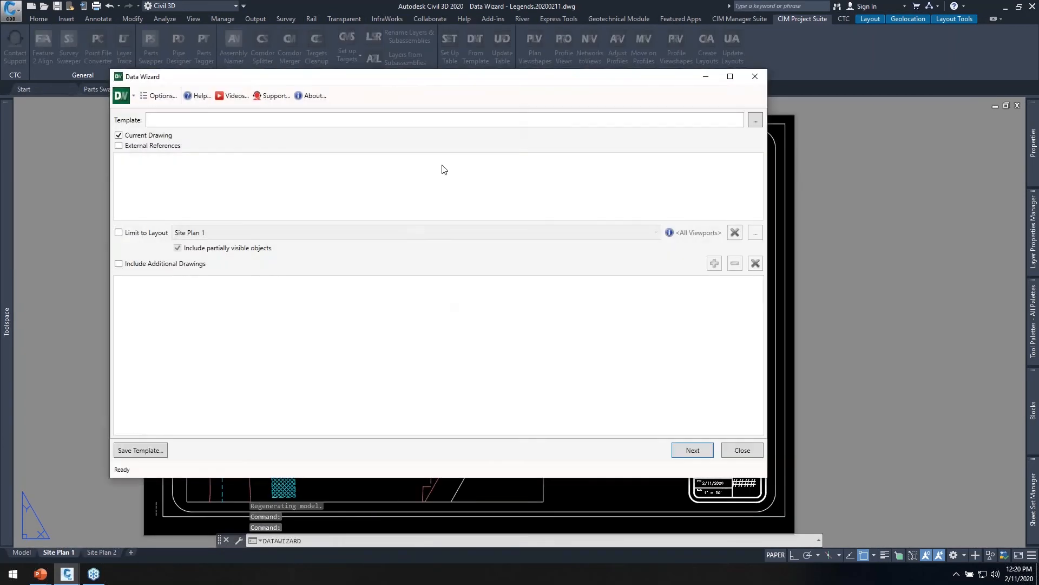
mouse_move(464, 80)
mouse_down()
mouse_move(623, 69)
mouse_move(660, 102)
mouse_up()
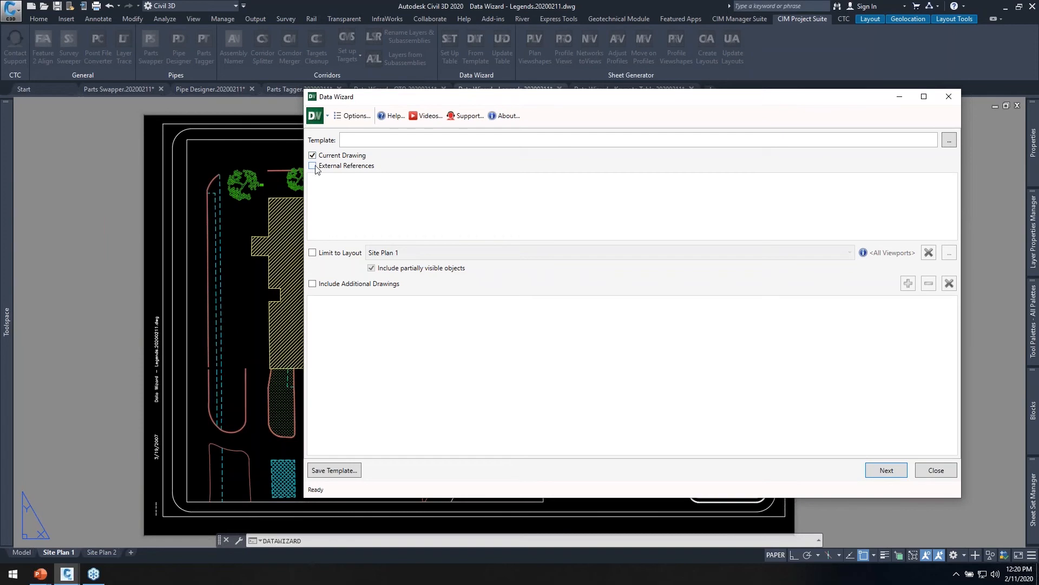
click(312, 254)
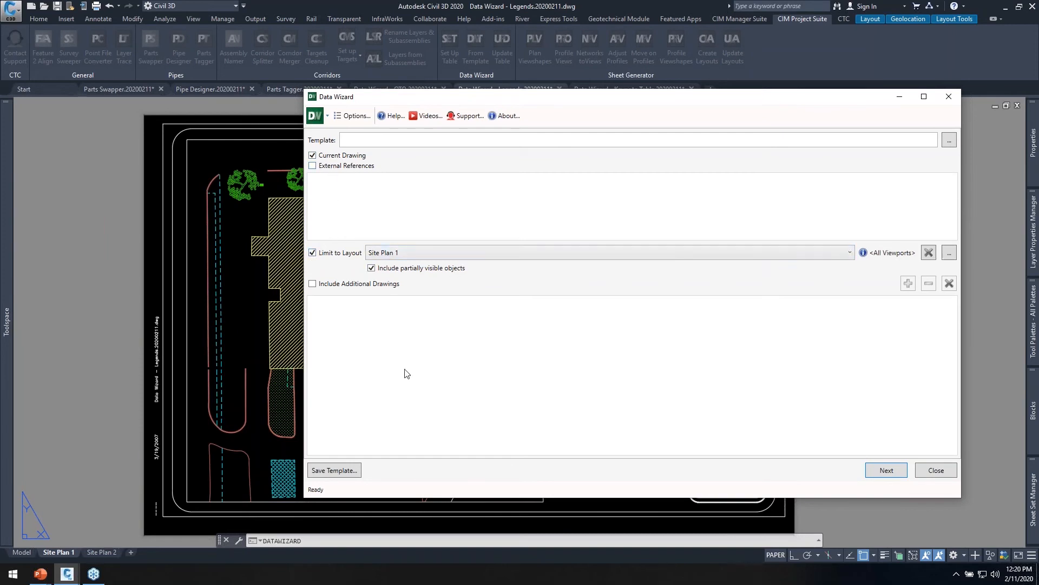
click(950, 253)
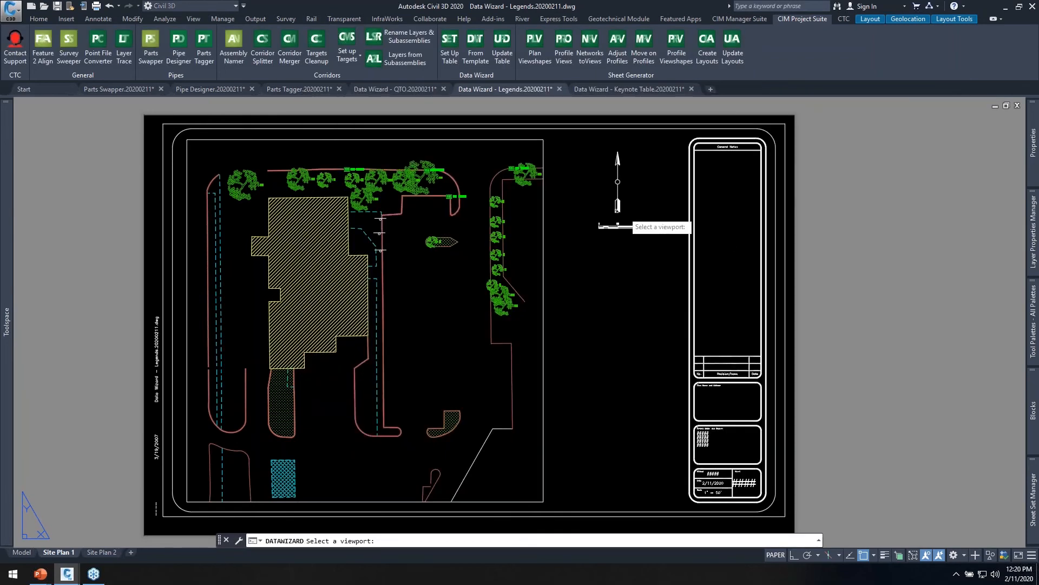
click(544, 218)
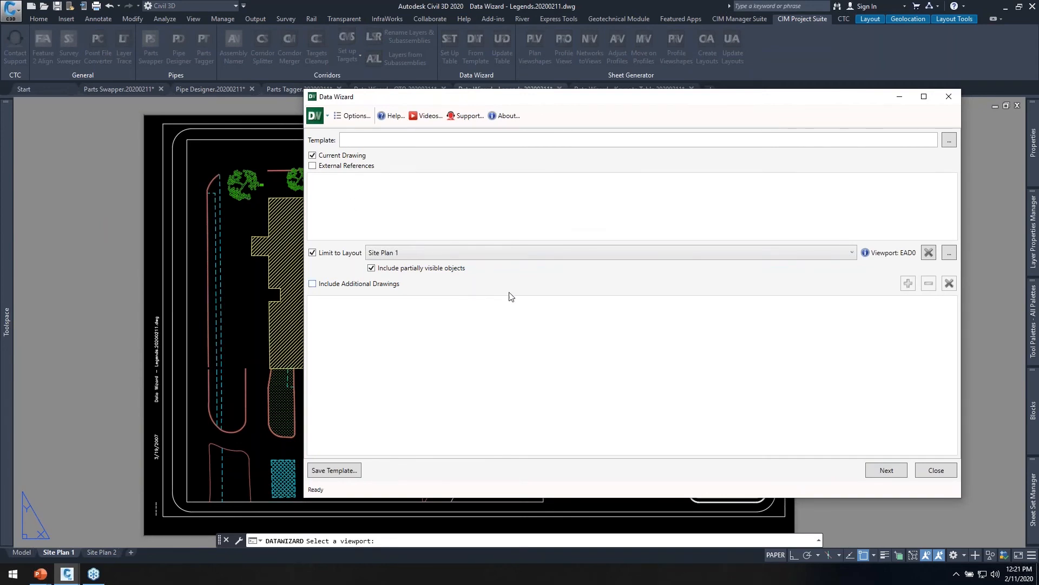
click(882, 470)
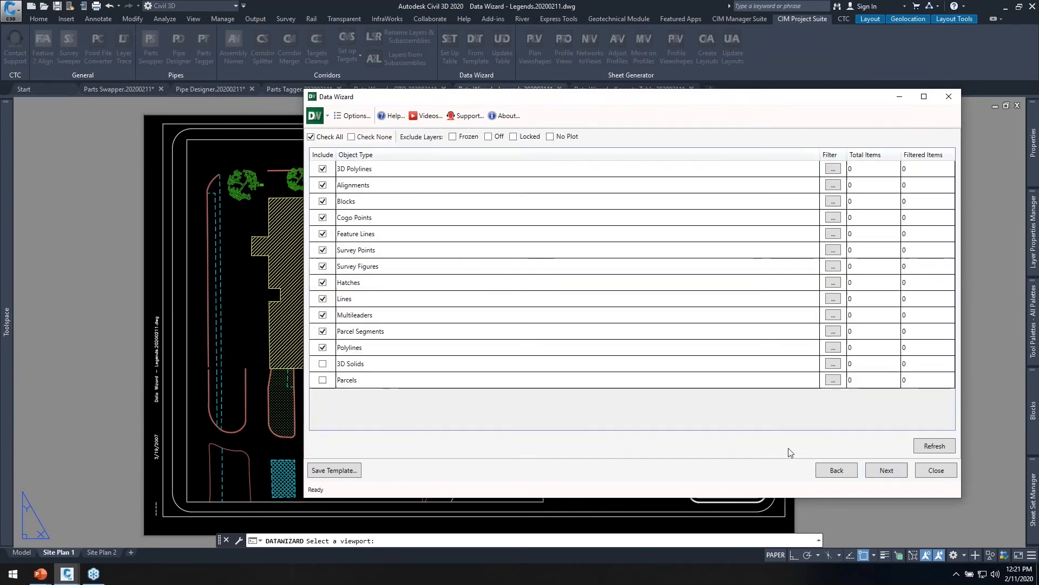
Include only Survey Points, Survey Figures and Hatches as object types and refresh the item counts.
click(364, 138)
click(322, 250)
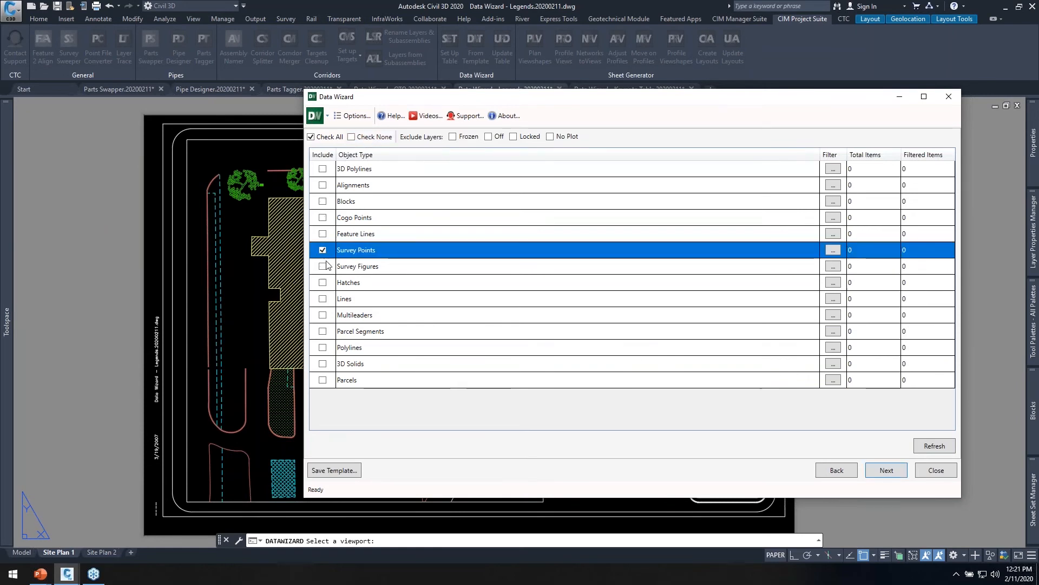
click(323, 265)
click(323, 282)
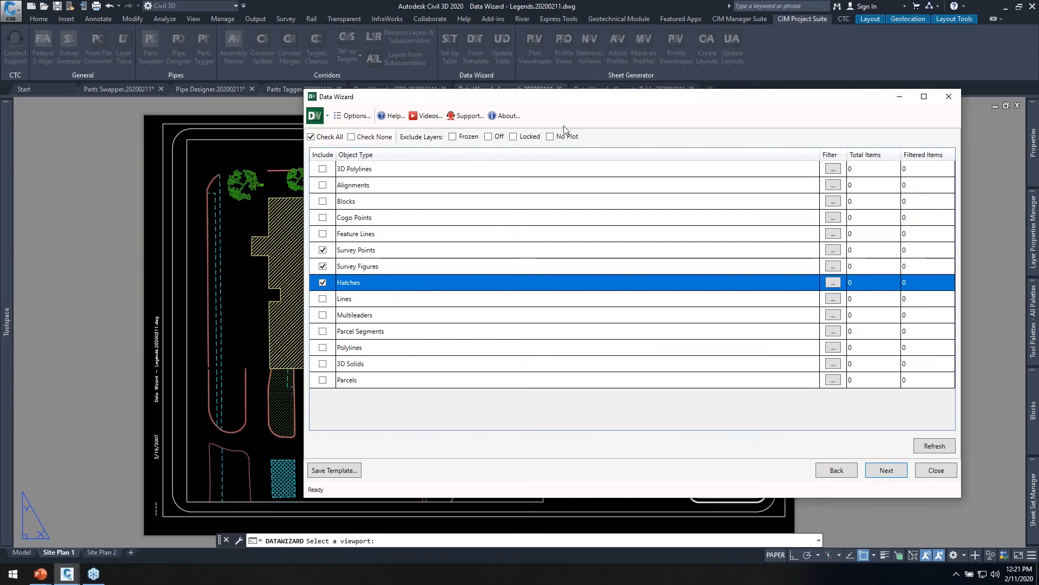
mouse_move(578, 105)
mouse_down()
mouse_move(1037, 113)
mouse_move(564, 99)
mouse_up()
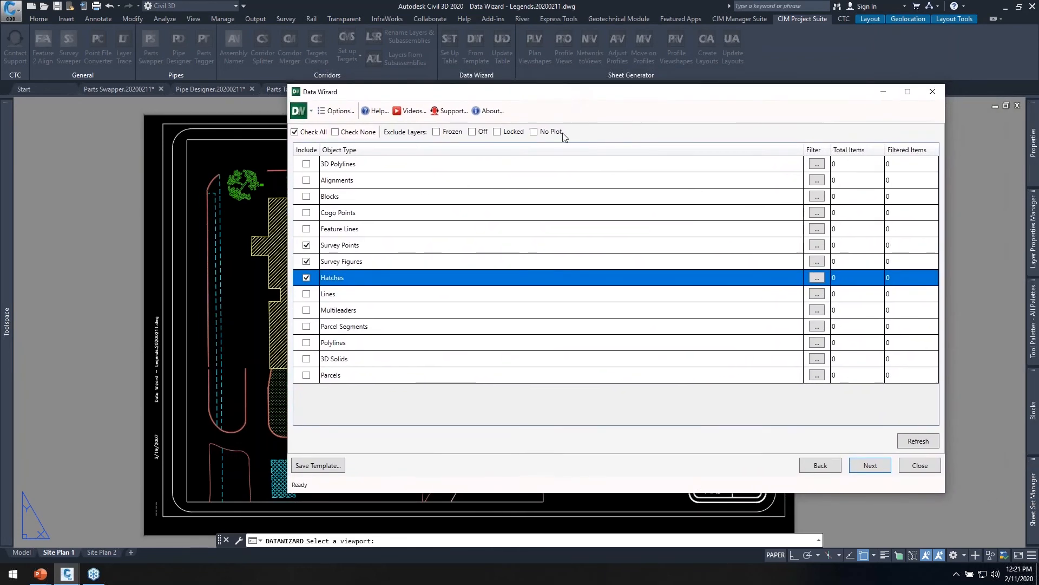
click(928, 442)
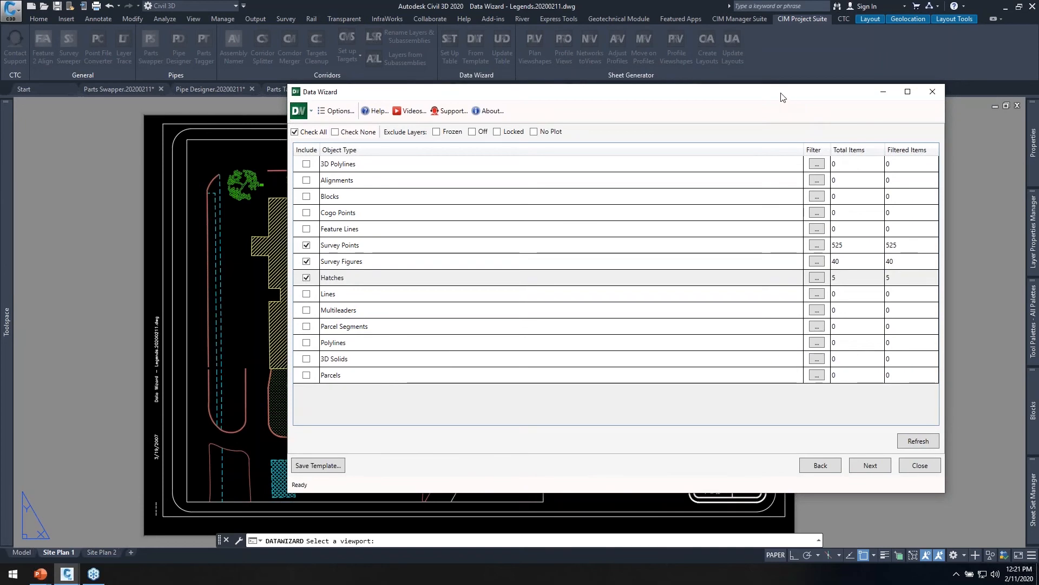
Exclude frozen layers from the extraction and examine the individual survey point and survey figure entries.
drag(781, 97, 718, 108)
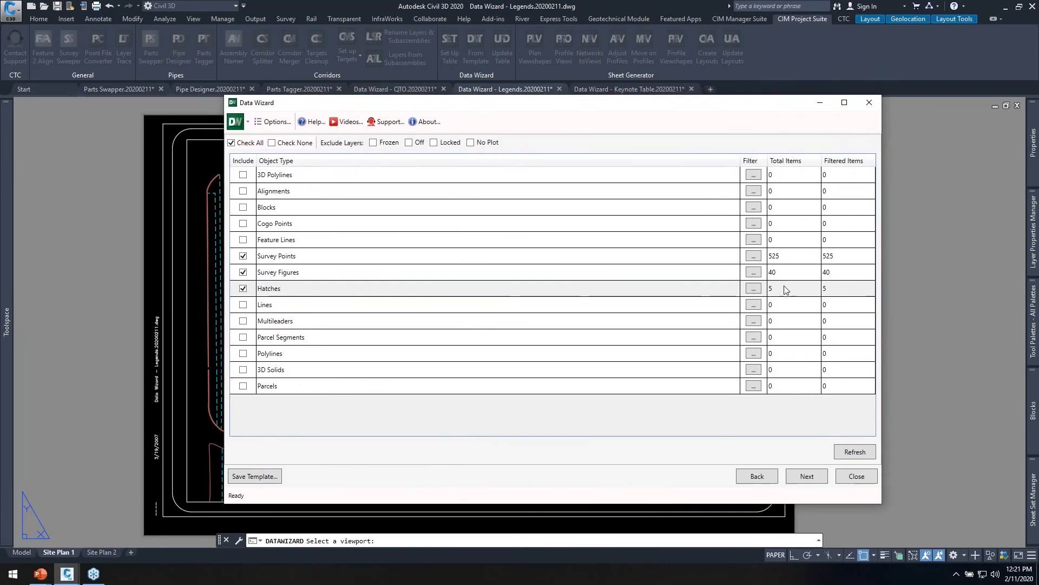
click(373, 143)
click(807, 477)
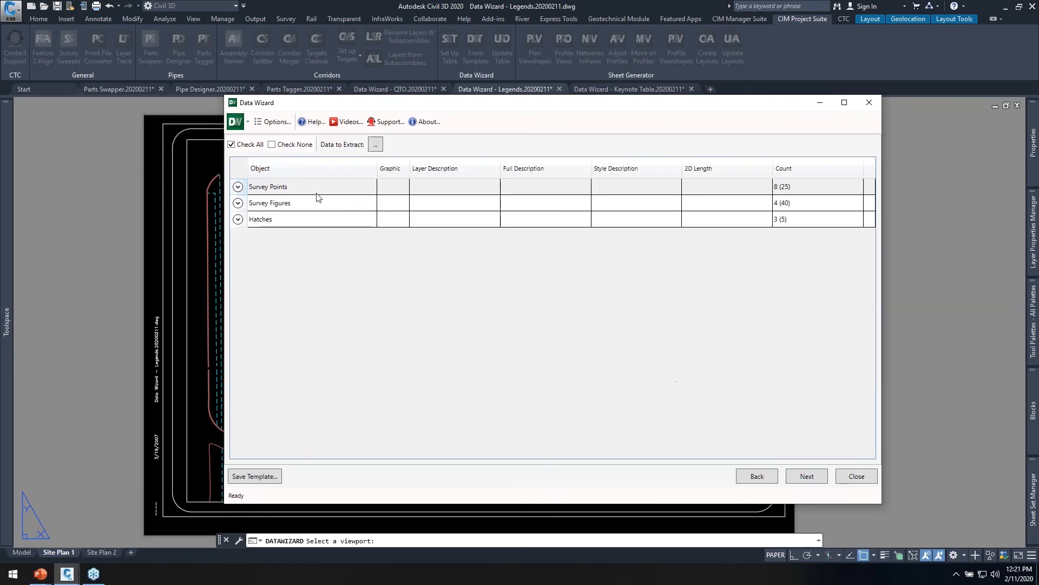
click(238, 186)
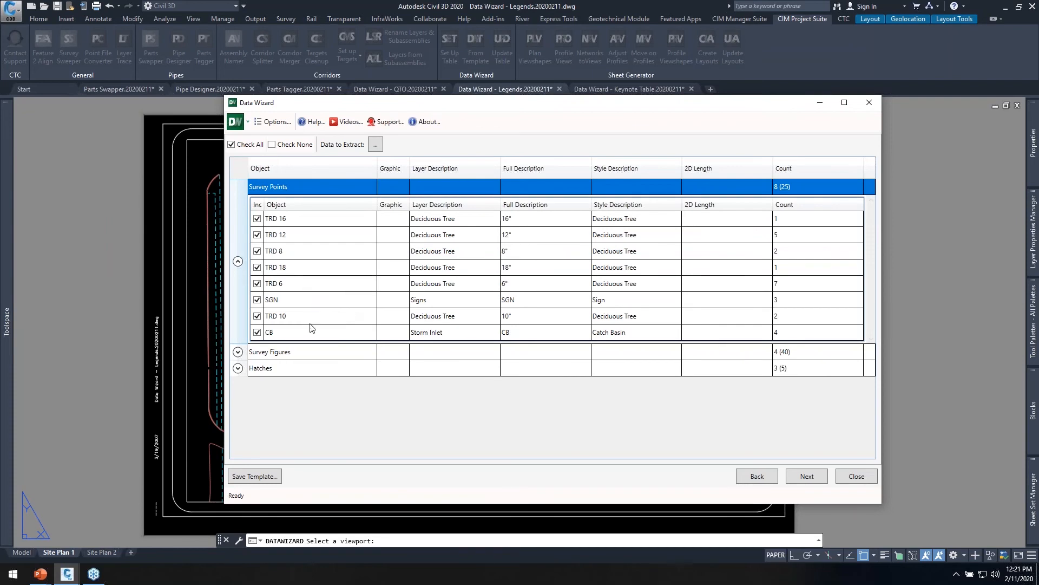
mouse_move(493, 107)
mouse_down()
mouse_move(780, 111)
mouse_move(745, 114)
mouse_up()
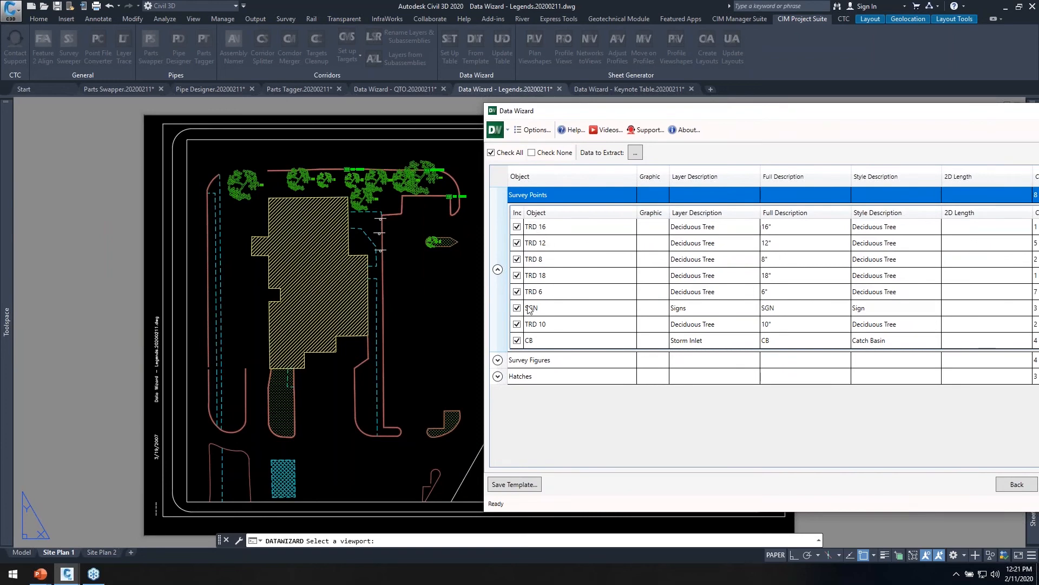
click(498, 360)
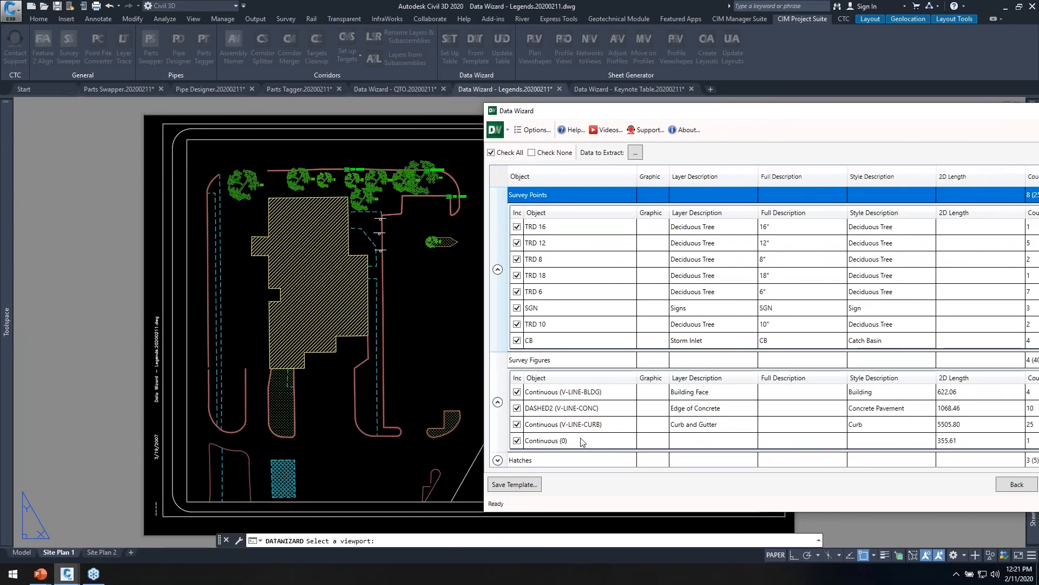
drag(818, 110, 721, 76)
Return to the object types and set the Survey Points filter to include layers matching *SYMB*.
click(936, 453)
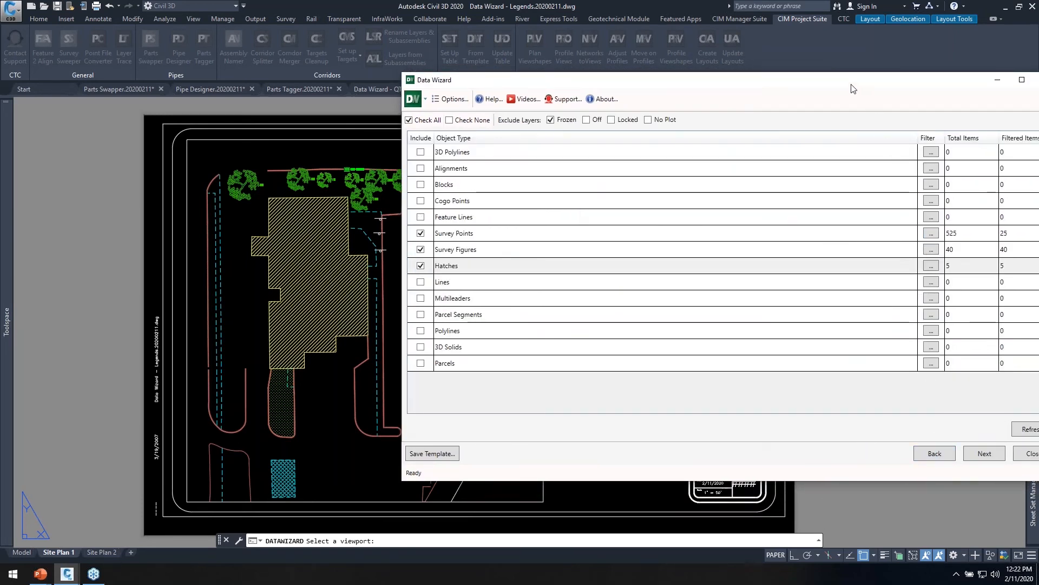
drag(853, 88, 730, 99)
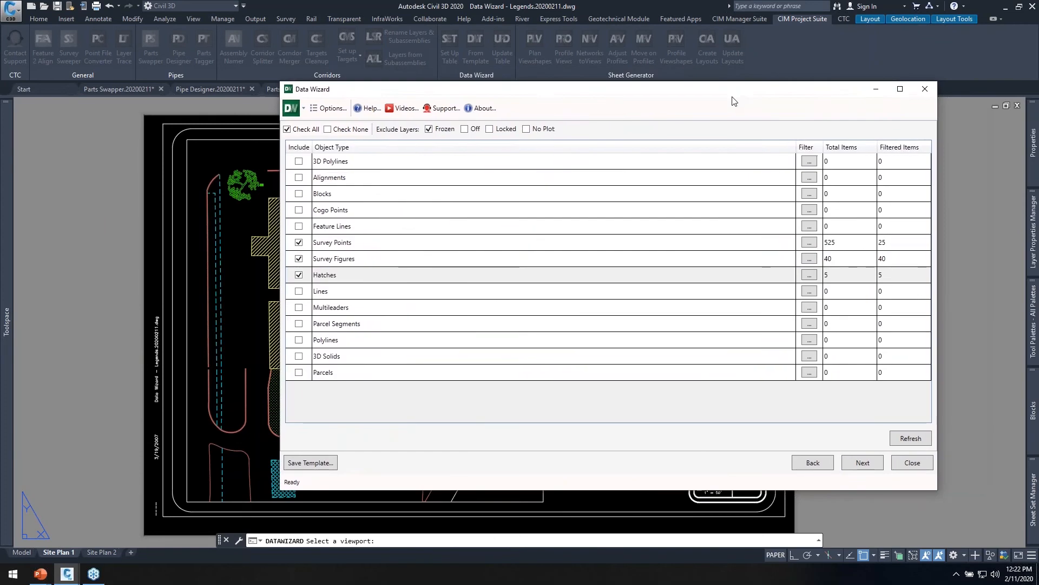
click(808, 244)
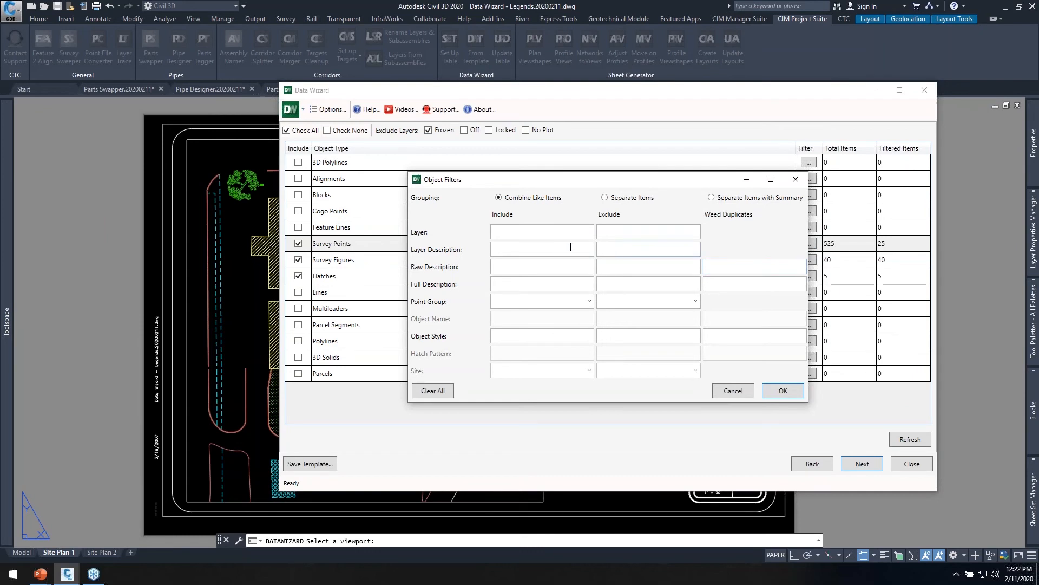
click(514, 233)
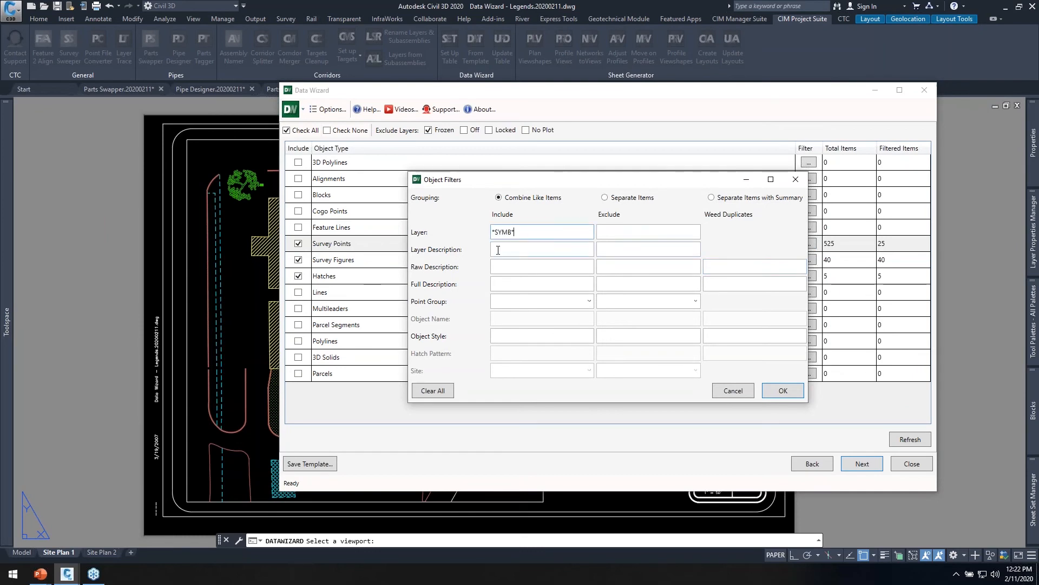
Weed duplicate survey points by raw description using TRD*,TRC*,CB*,SDM* and accept the filter.
click(726, 267)
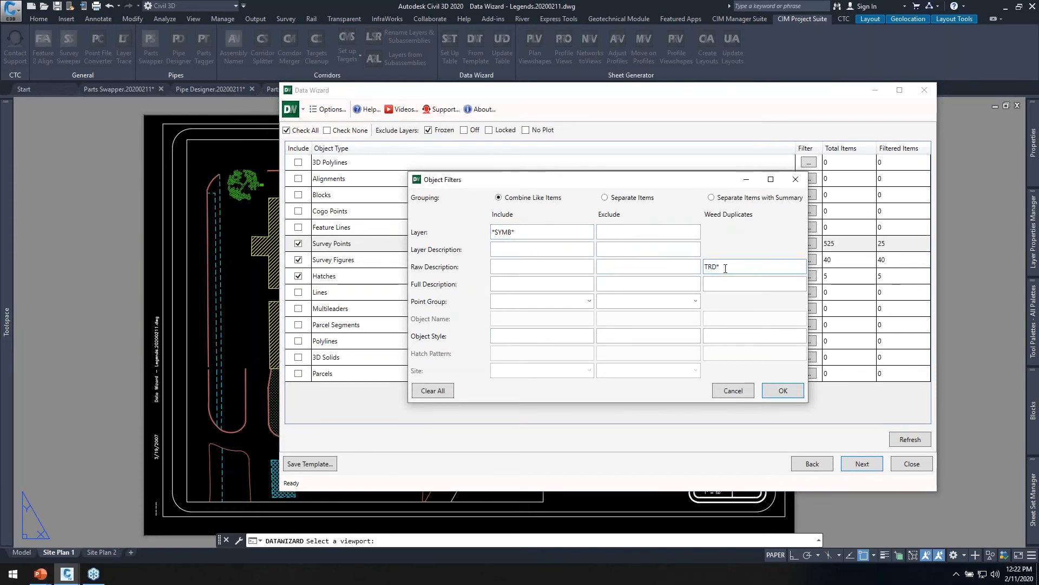
double_click(715, 267)
click(731, 271)
text(,TRG*,CB*,SDM*)
drag(782, 266, 653, 272)
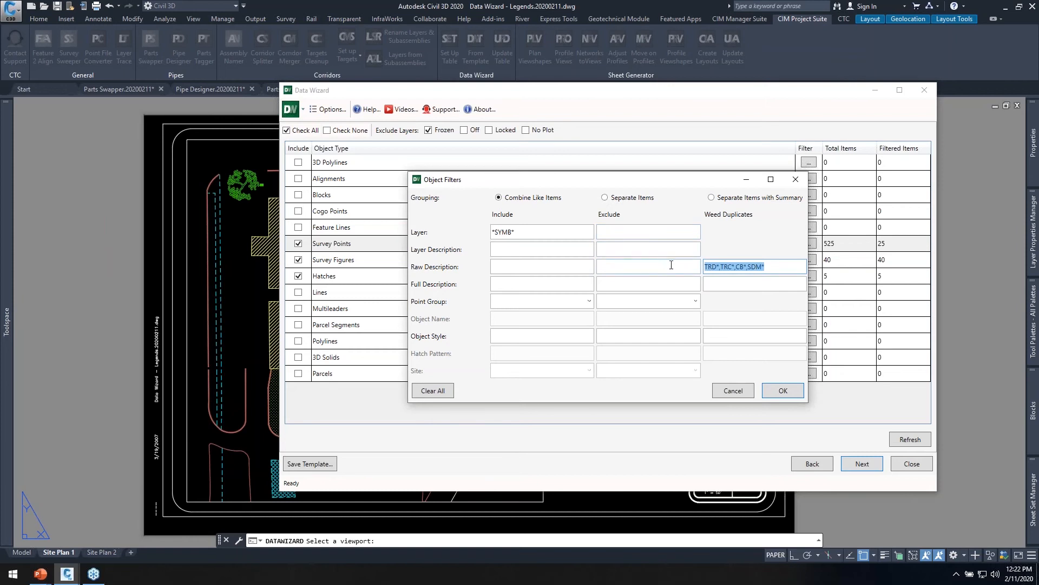
click(775, 266)
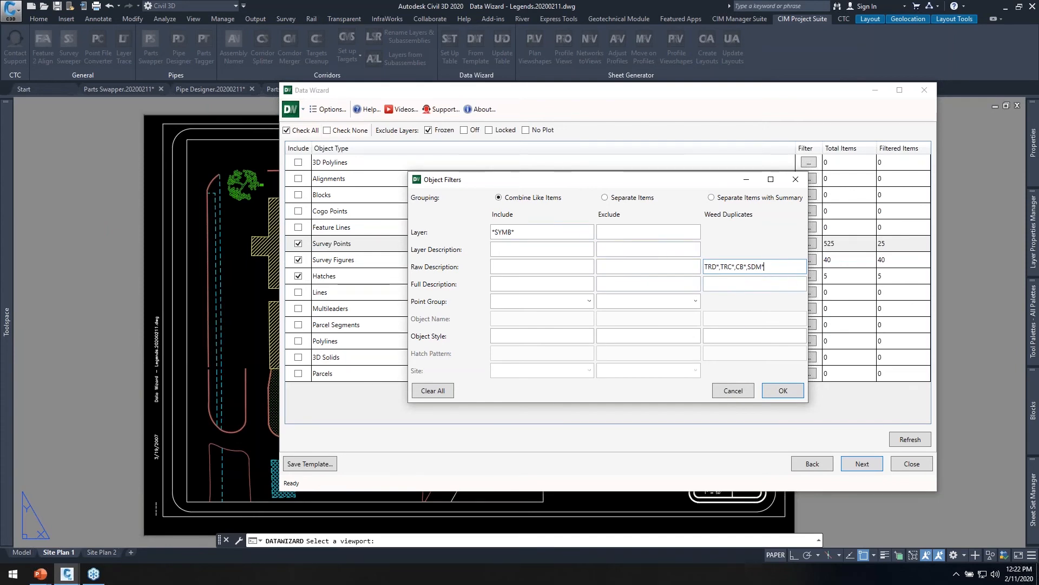
click(782, 391)
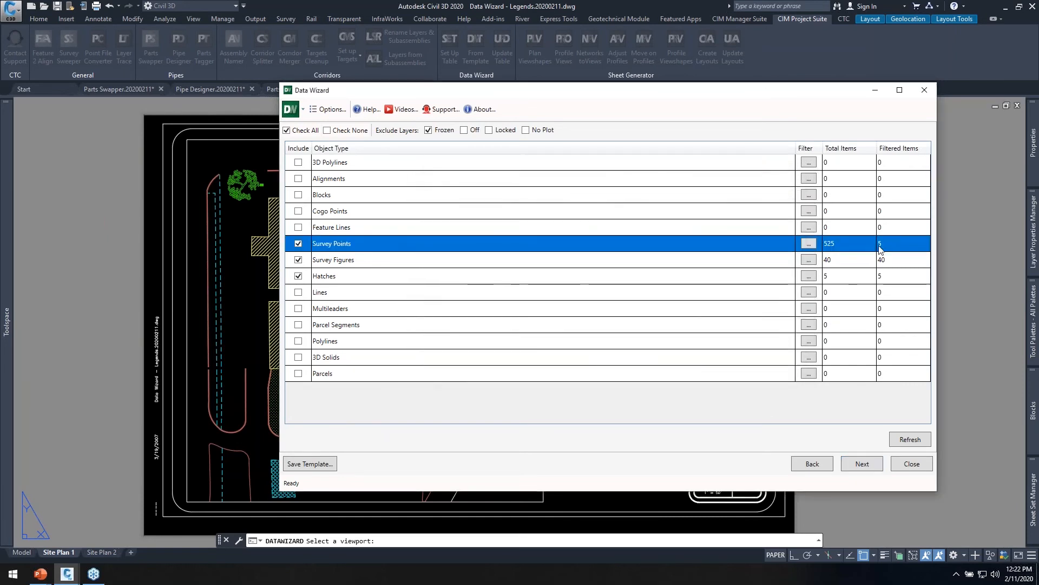
Filter the Survey Figures to include only layers whose names contain LINE.
click(809, 260)
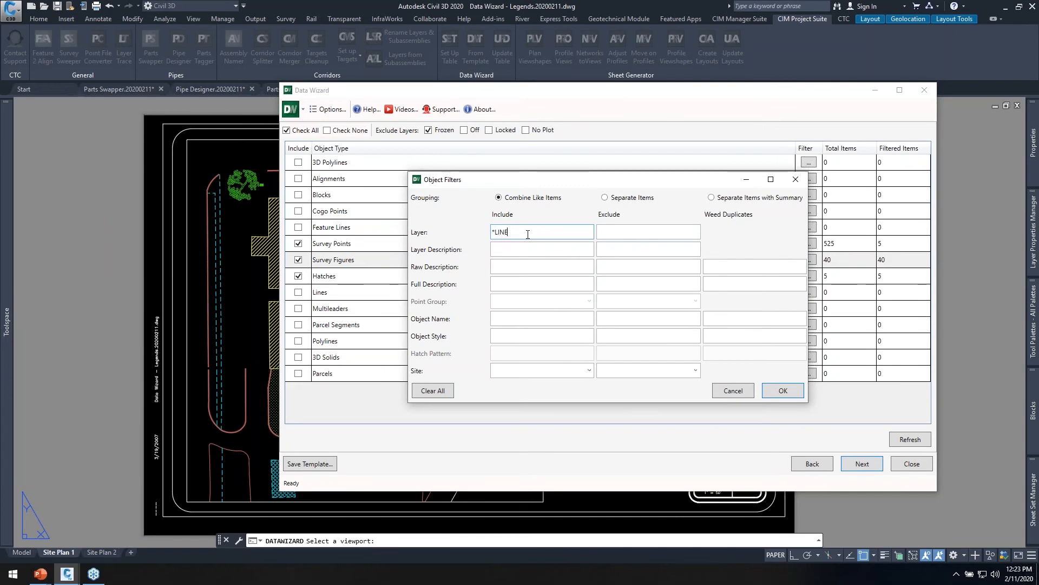
click(782, 390)
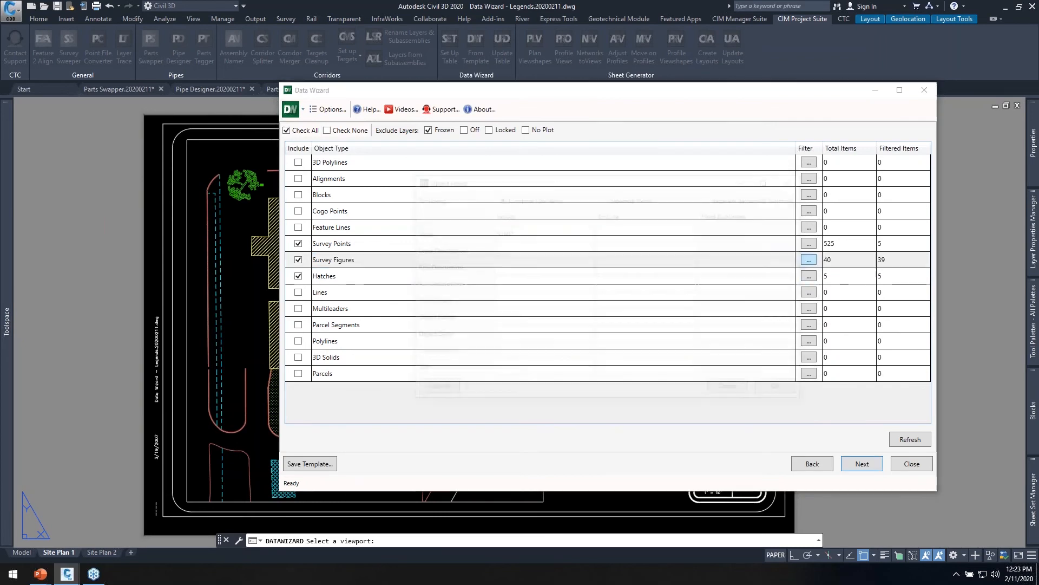
click(794, 392)
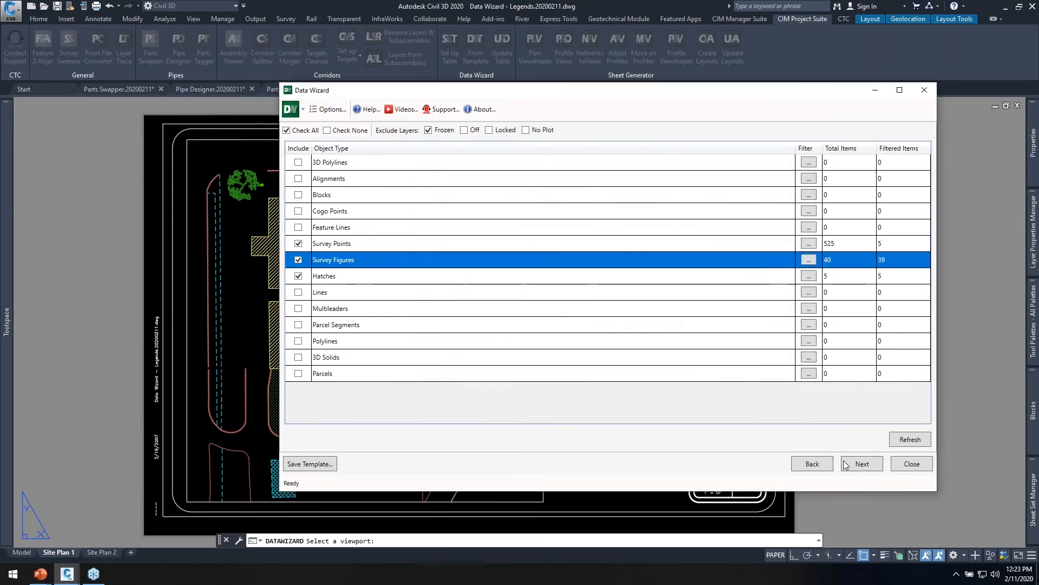
Examine the filtered survey point, survey figure and hatch entries, switching the V-LINE-CURB entry off and on again.
click(858, 464)
click(293, 174)
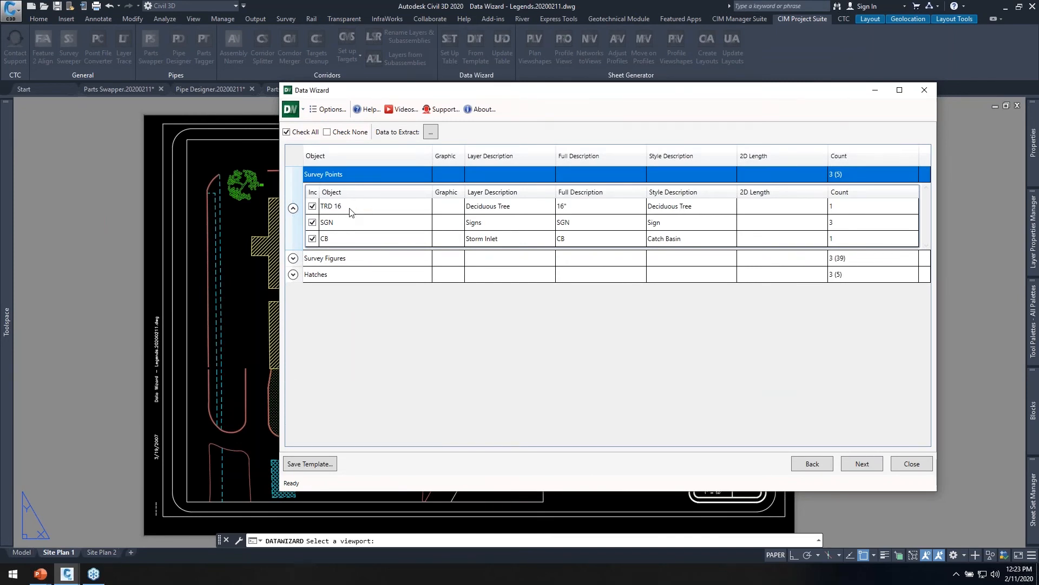
click(293, 258)
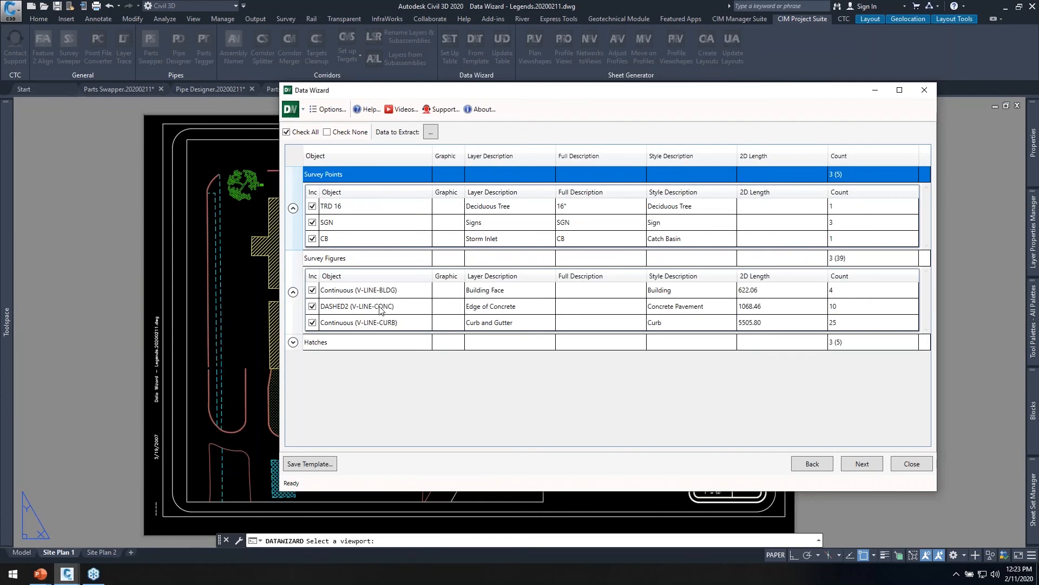
click(312, 323)
click(313, 323)
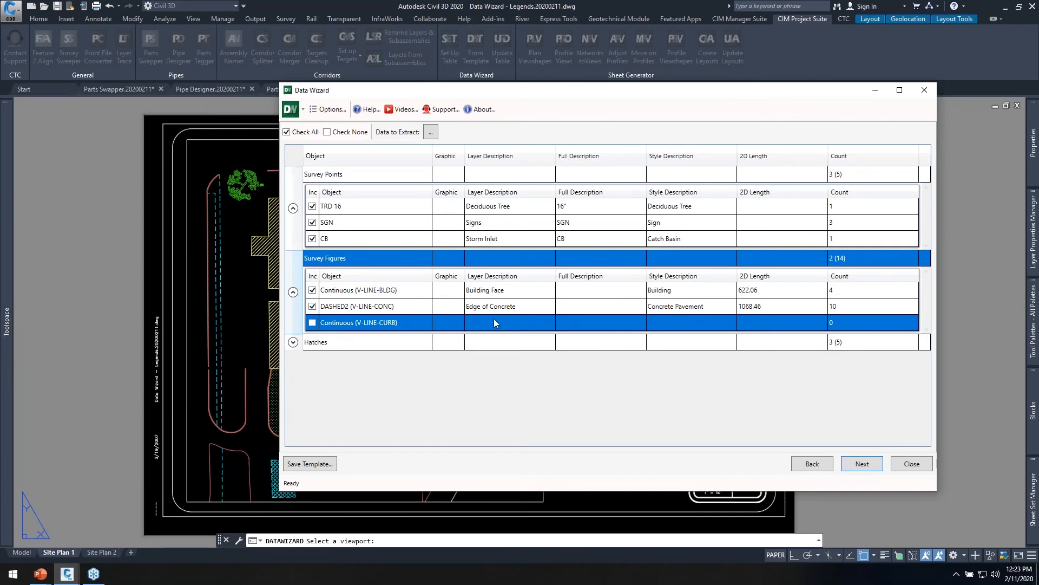
click(312, 323)
click(293, 342)
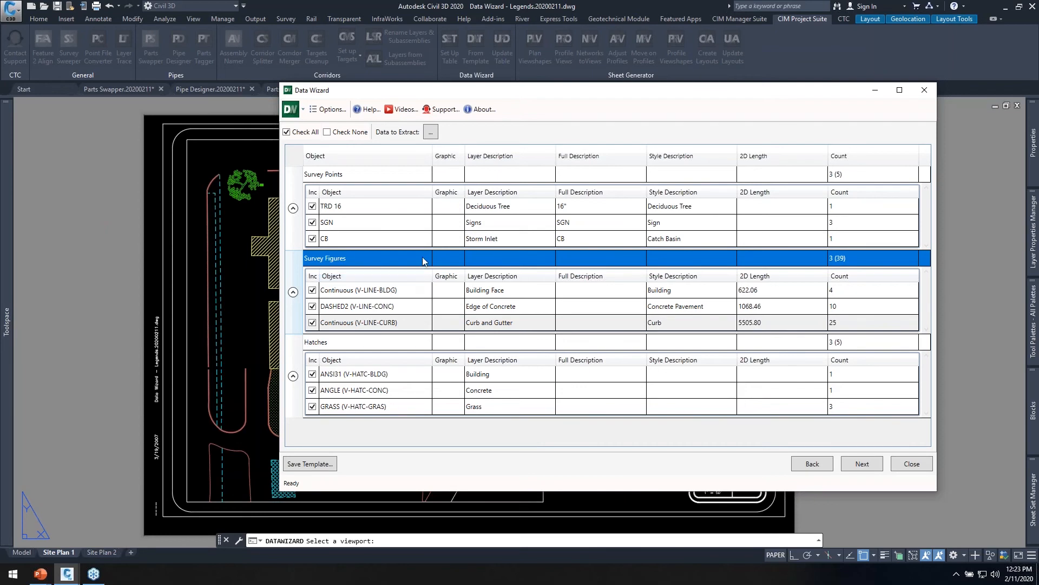
mouse_move(642, 96)
mouse_down()
mouse_move(601, 103)
mouse_move(529, 152)
mouse_move(514, 151)
mouse_move(513, 139)
mouse_up()
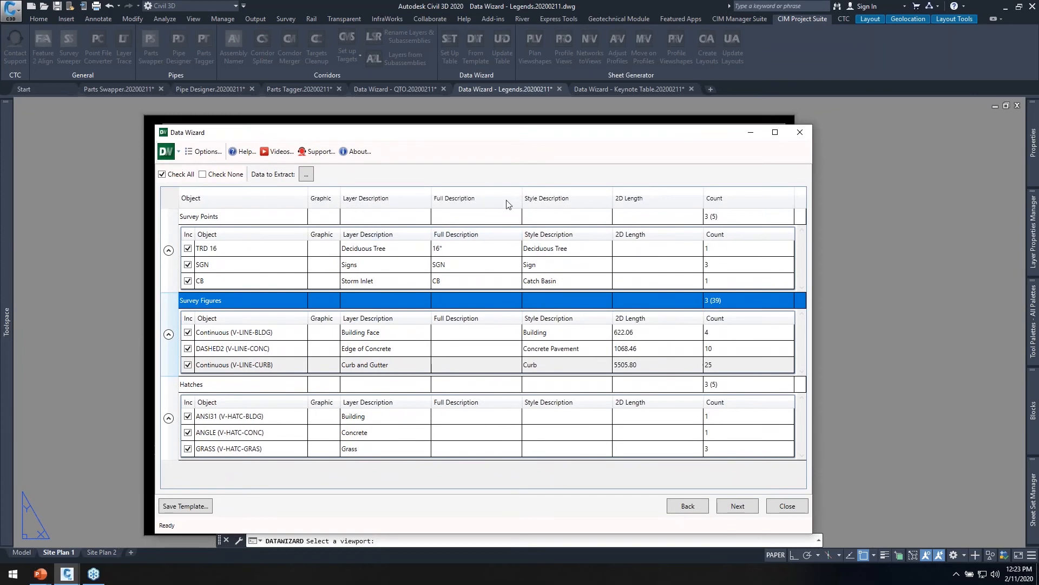
click(306, 174)
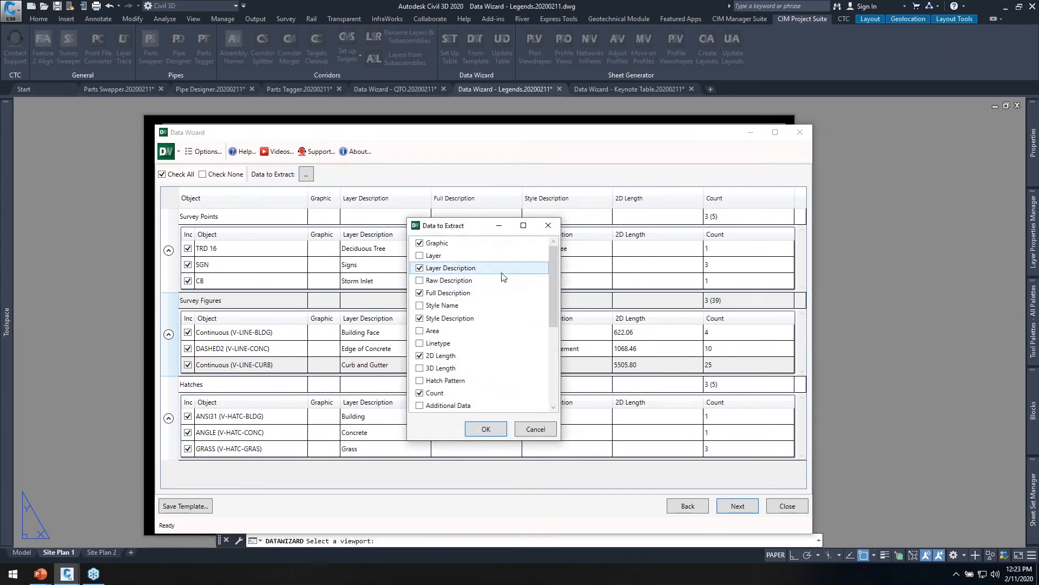
drag(486, 227, 576, 188)
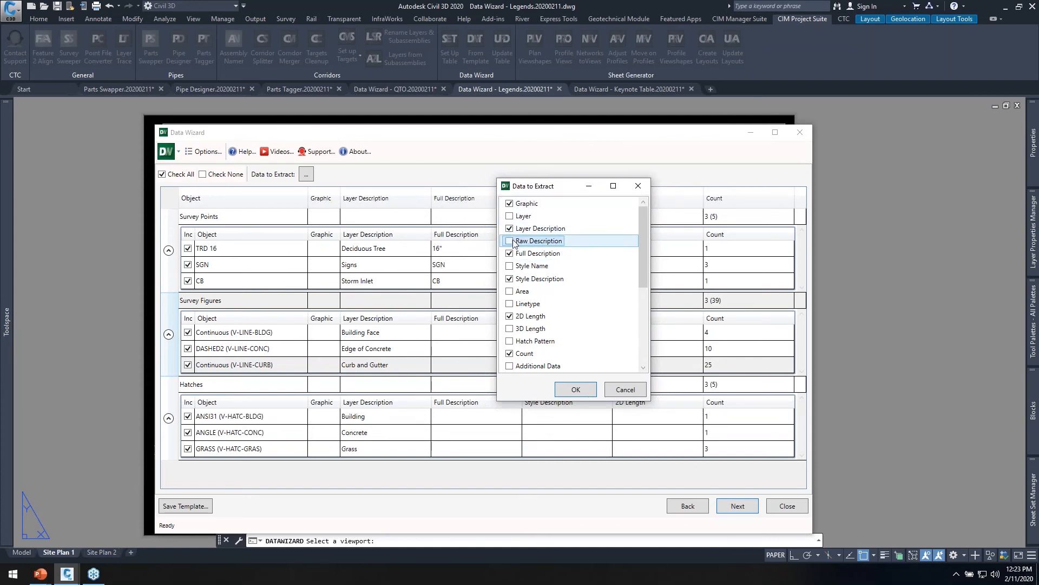
click(509, 279)
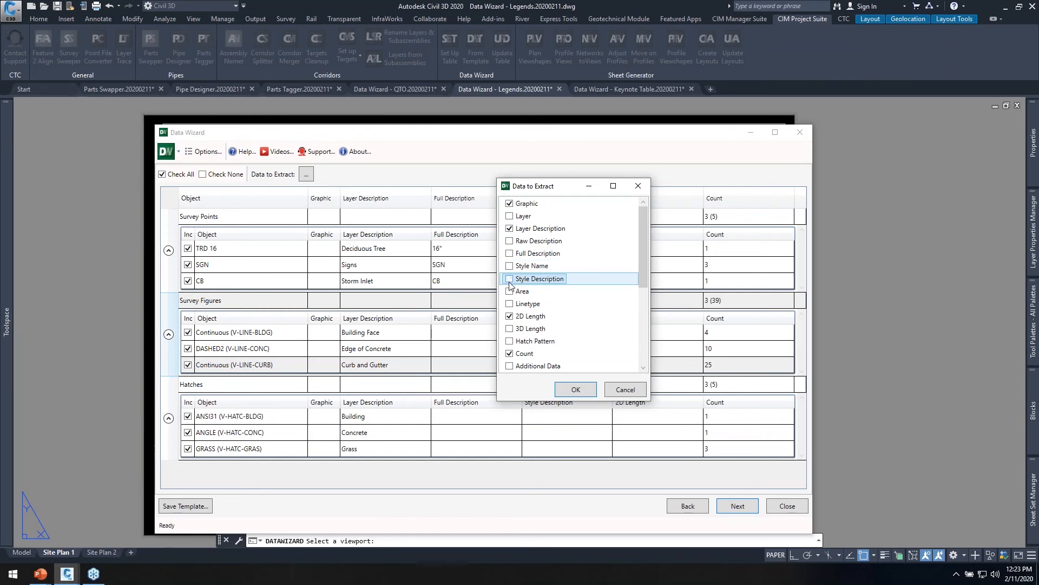
click(509, 316)
click(508, 353)
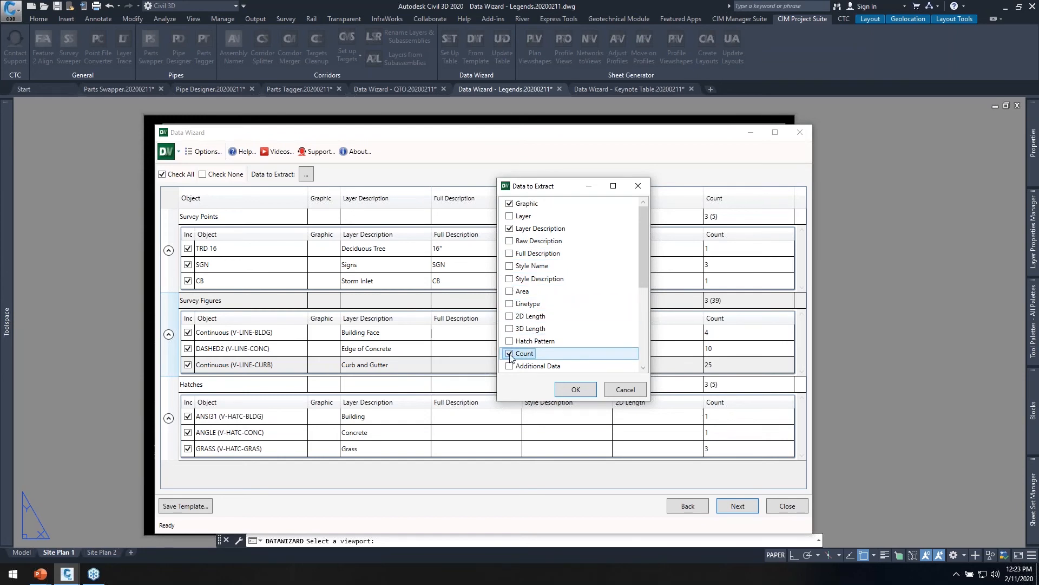
drag(575, 191, 711, 165)
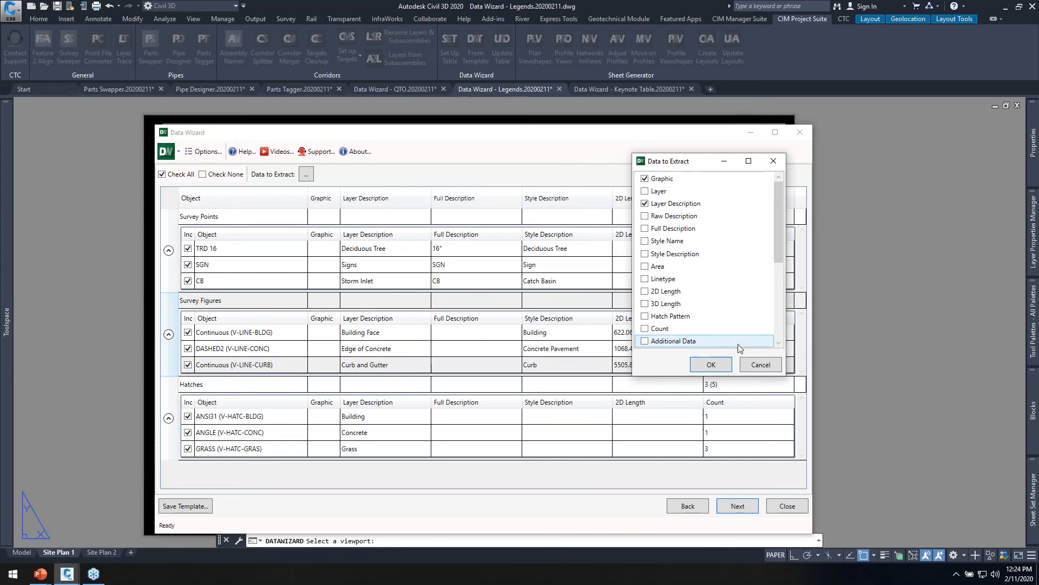
click(761, 366)
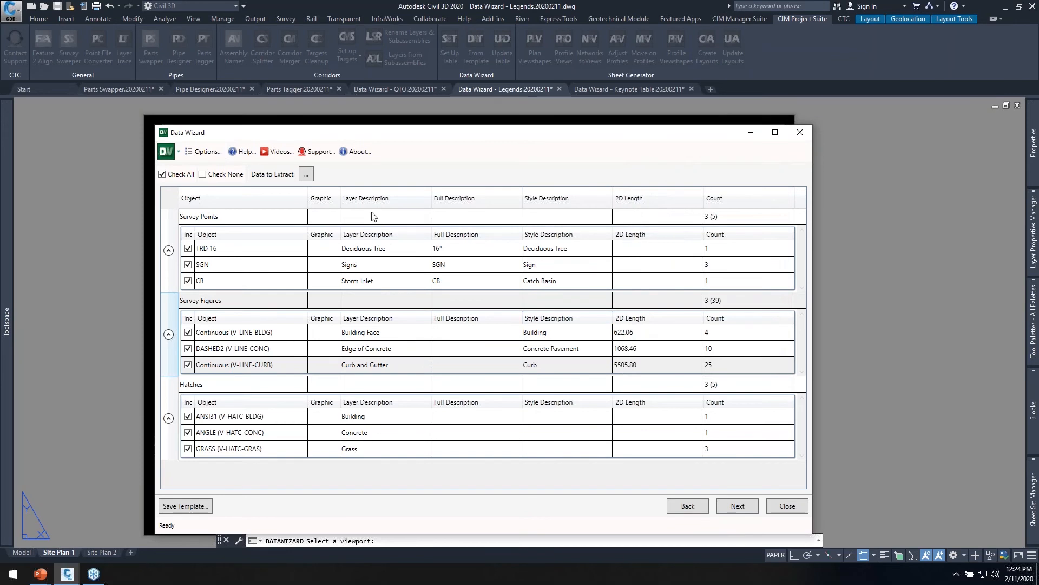
Limit the data to extract to Graphic and Layer Description, removing Full Description, Style Description, 2D Length and Count.
click(307, 174)
click(420, 318)
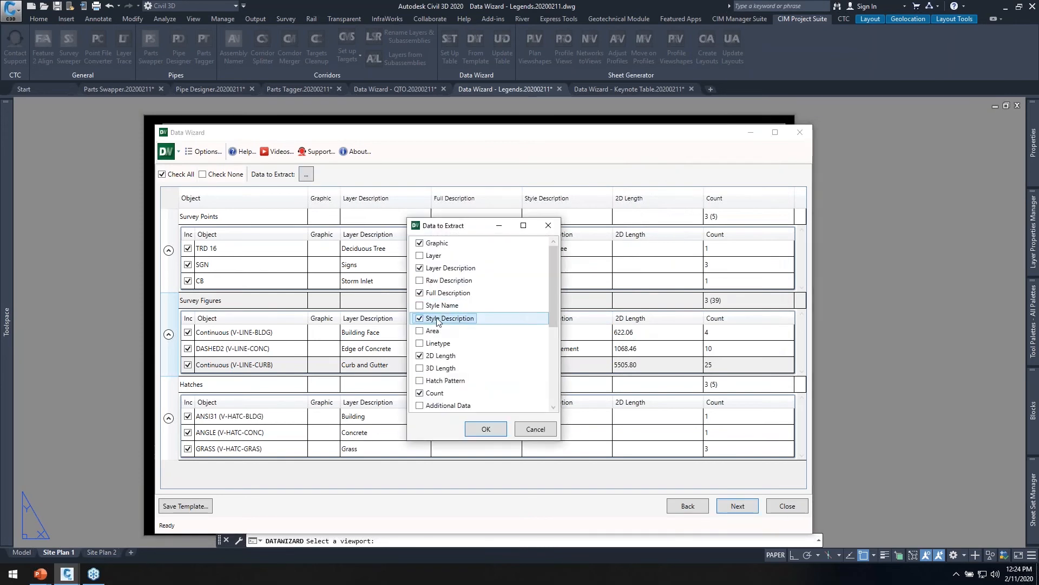
click(420, 293)
click(420, 356)
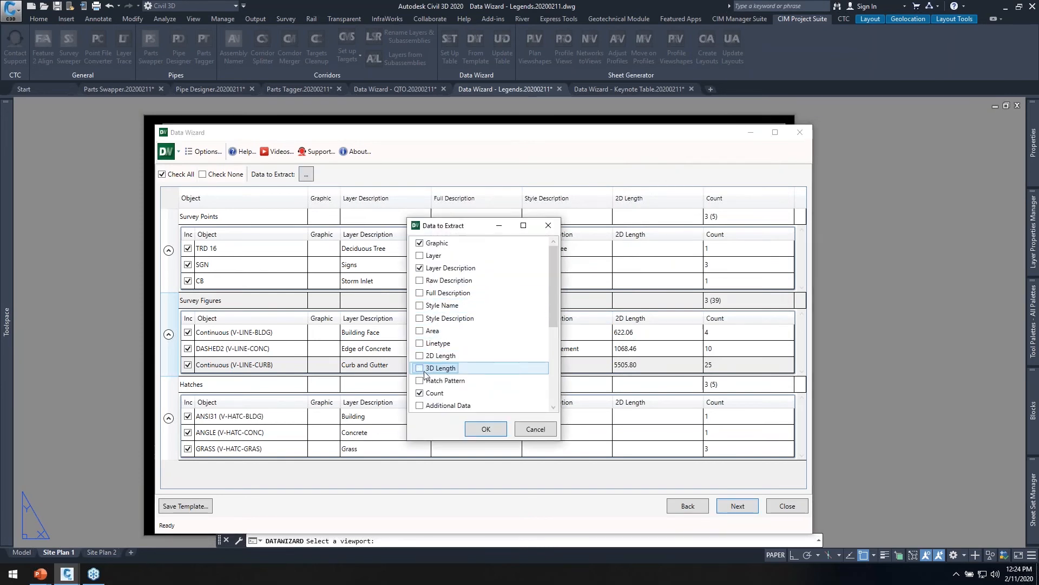
click(420, 393)
scroll(464, 379, down, 3)
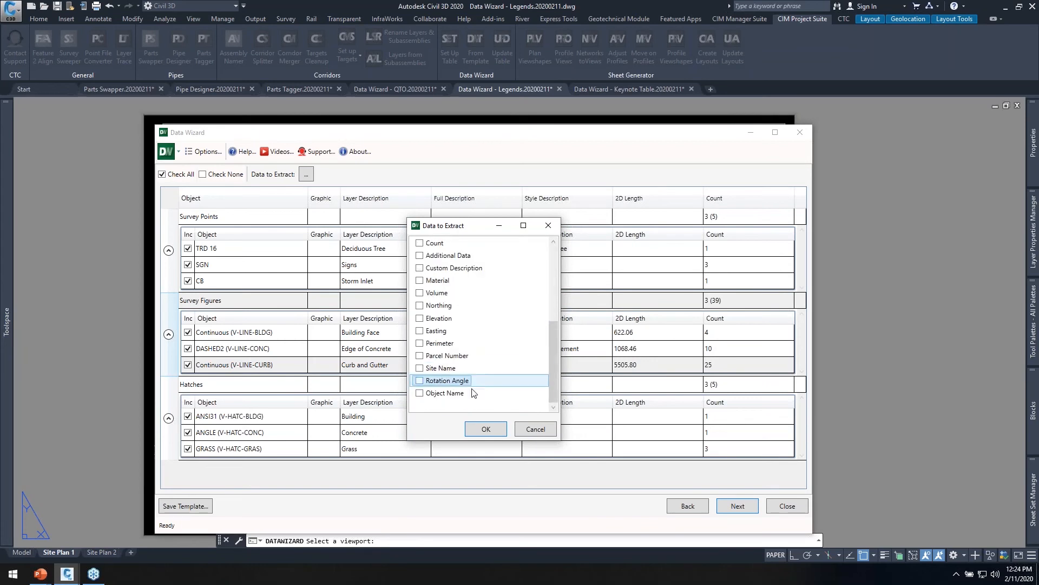
click(483, 430)
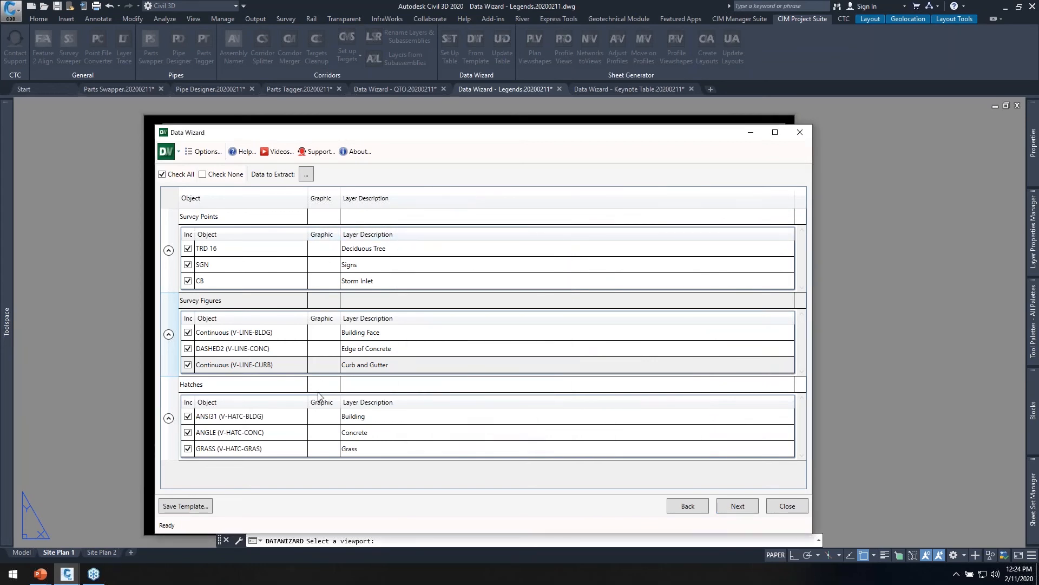
Proceed to the table output settings, include the legend title and expand the Survey Points entries.
click(738, 506)
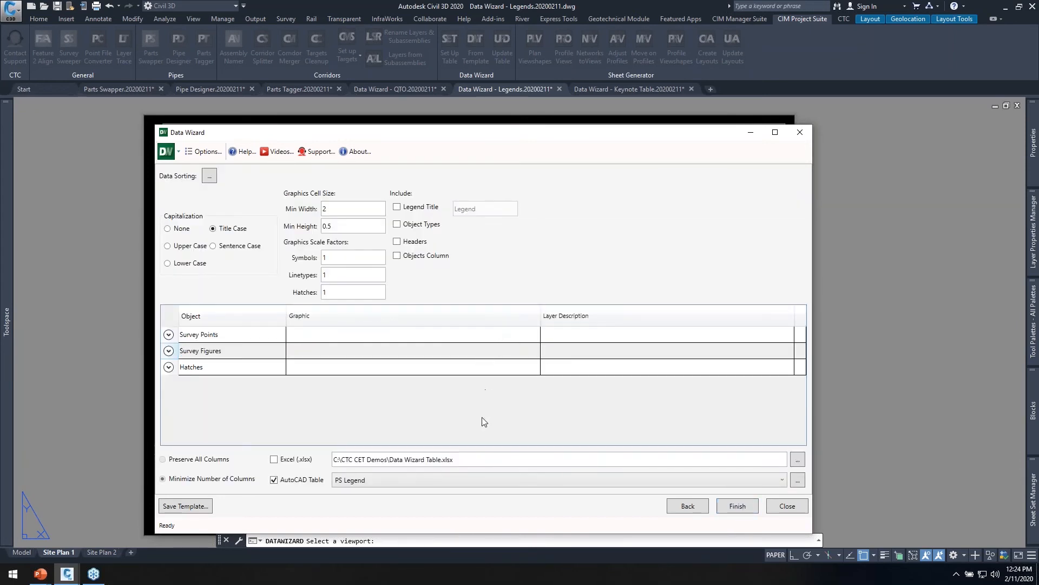
drag(533, 135, 563, 64)
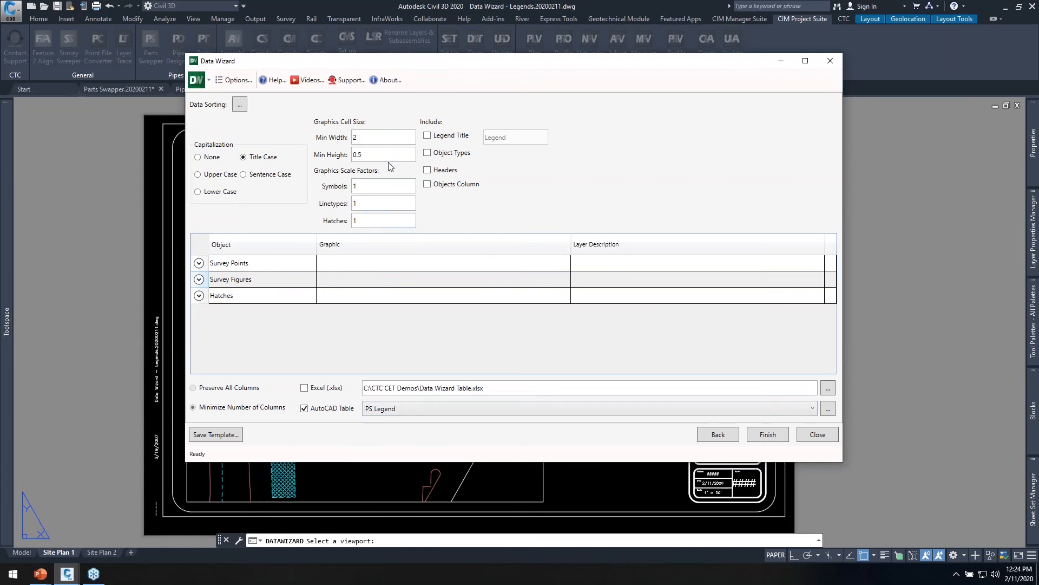
click(360, 138)
key(Tab)
click(367, 188)
click(427, 136)
click(197, 265)
click(198, 264)
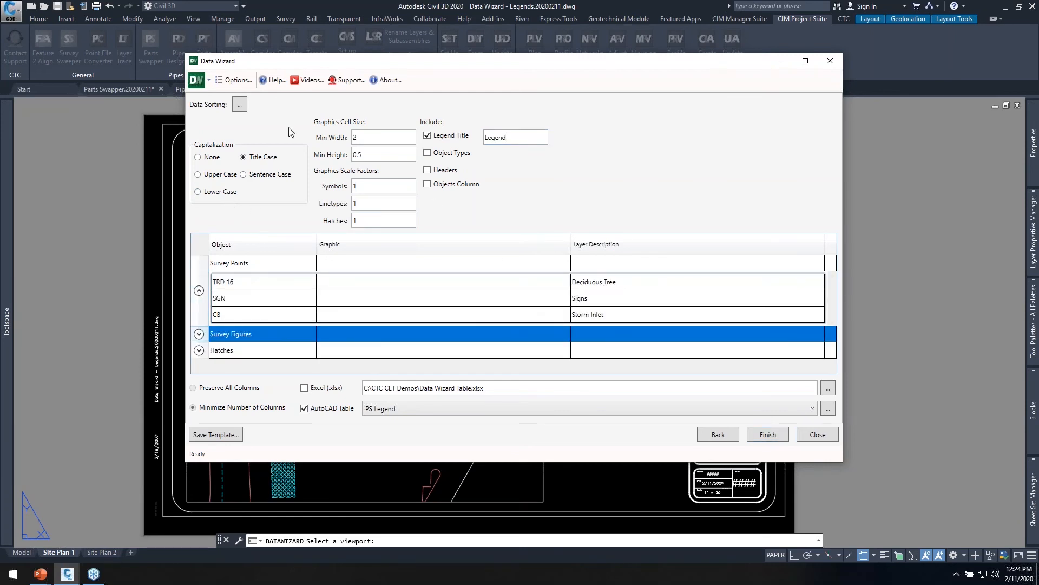
Apply data sorting by Layer Description to the survey points, survey figures and hatches.
click(239, 104)
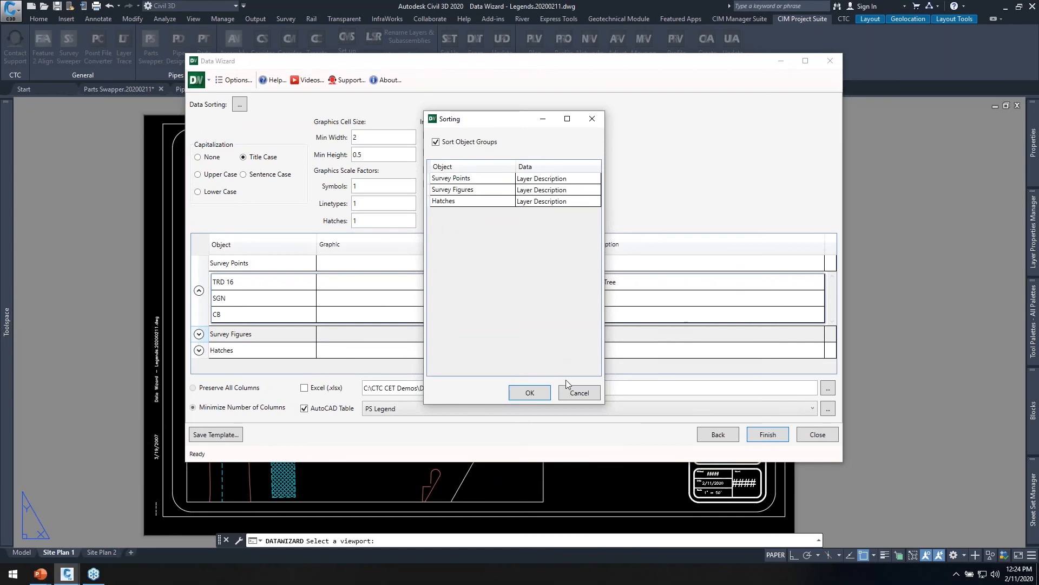
click(528, 394)
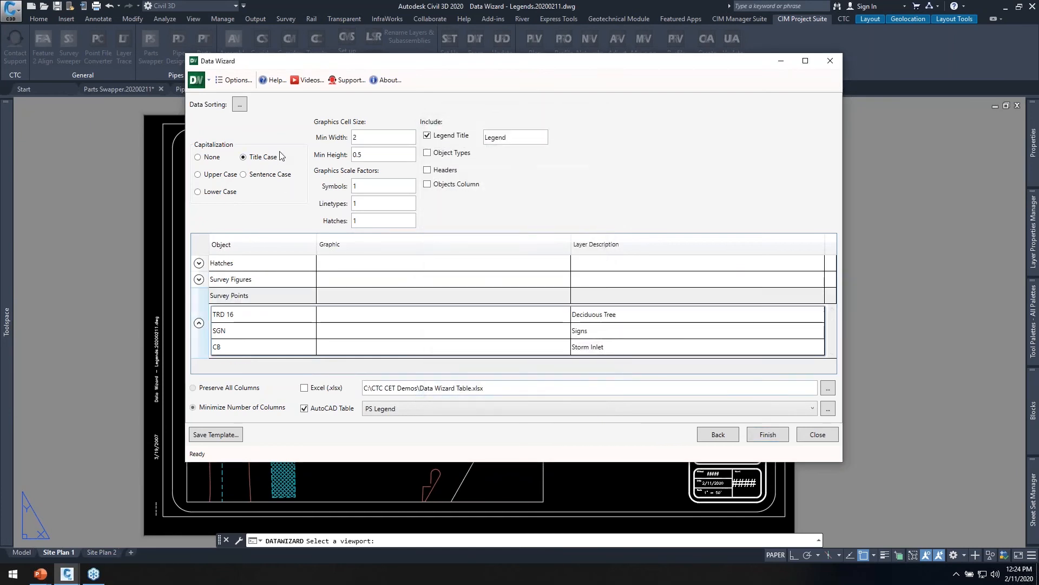
click(240, 104)
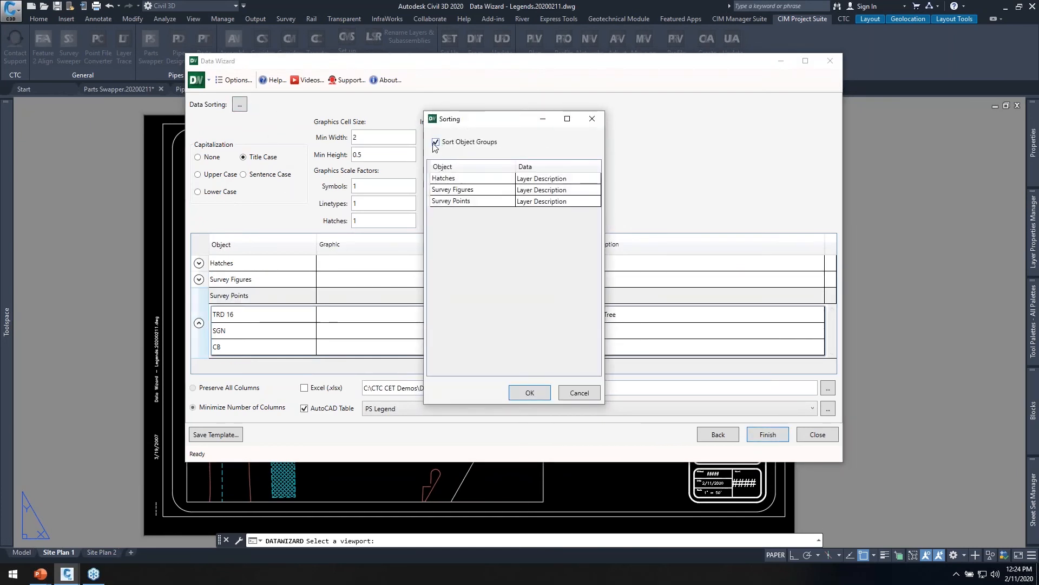
click(530, 392)
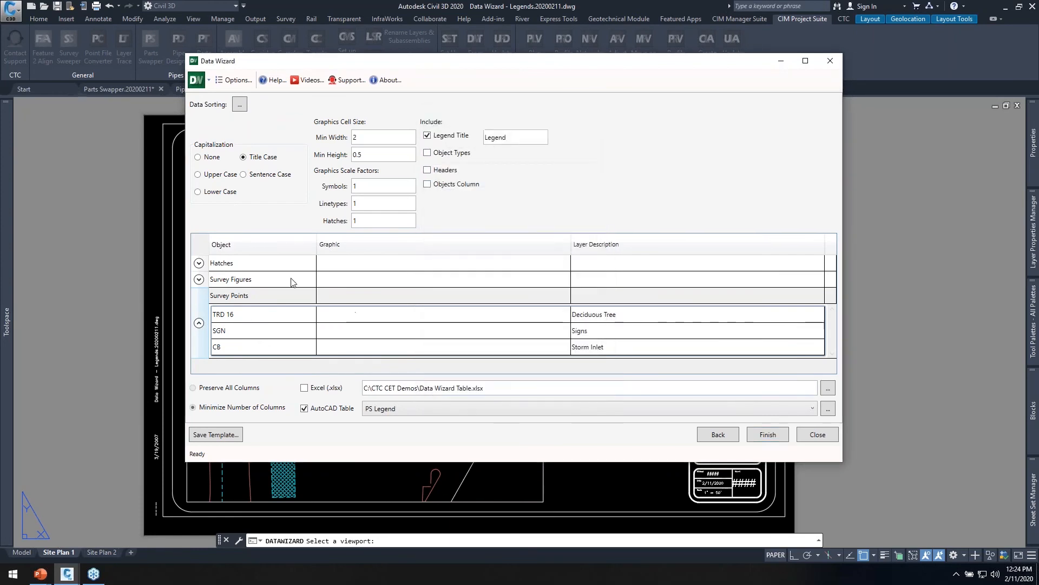
Reorder the object groups to Survey Points, Survey Figures, Hatches, and try swapping the Graphic and Layer Description columns and back.
click(199, 322)
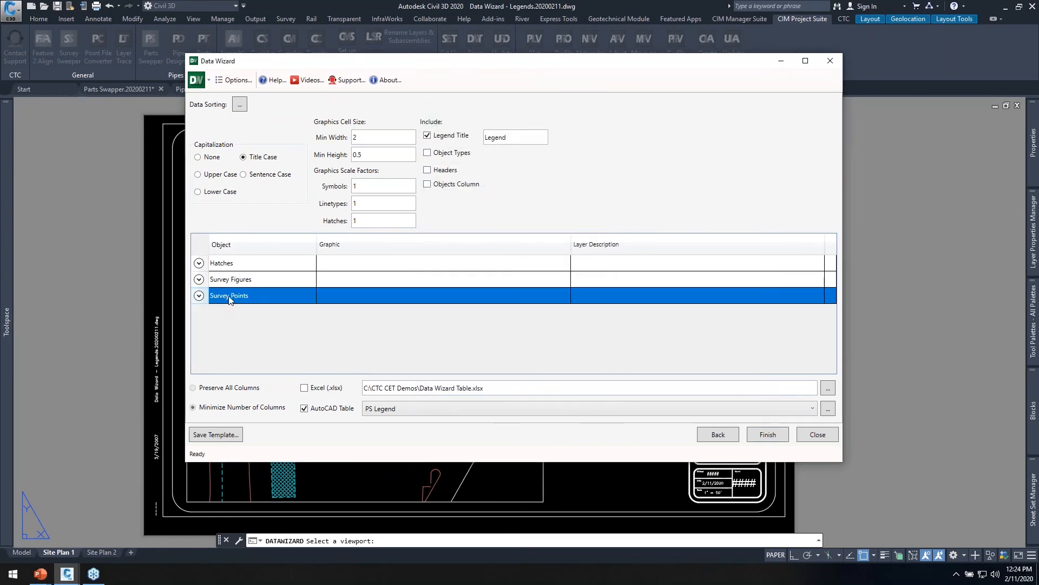
click(246, 287)
click(255, 269)
mouse_move(249, 297)
mouse_down()
mouse_move(260, 262)
mouse_move(246, 309)
mouse_up()
click(246, 285)
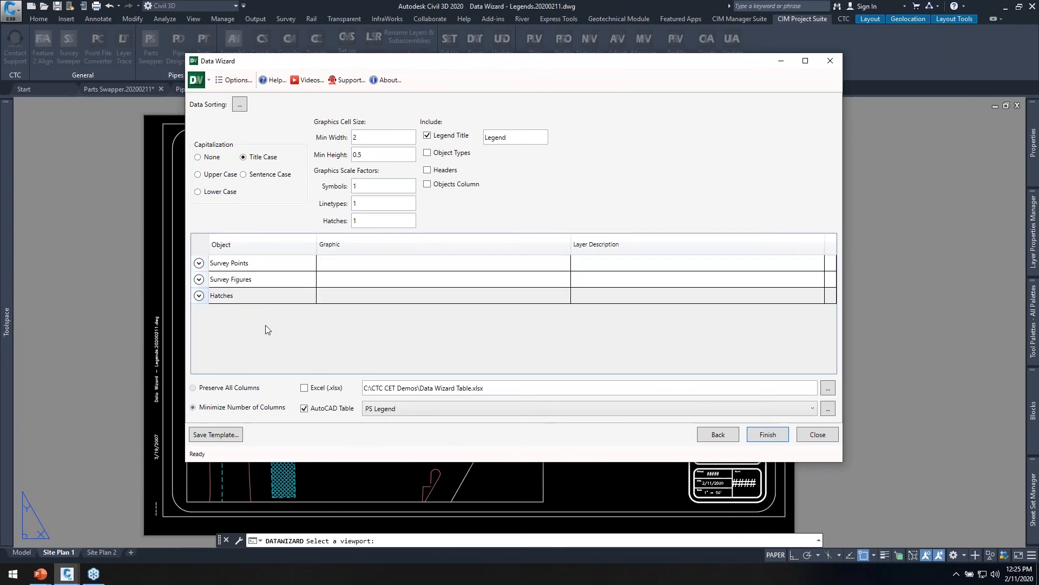
drag(460, 245, 787, 263)
drag(677, 253, 413, 253)
Generate the legend table and place it in the open area between the site plan viewport and the title block.
click(767, 435)
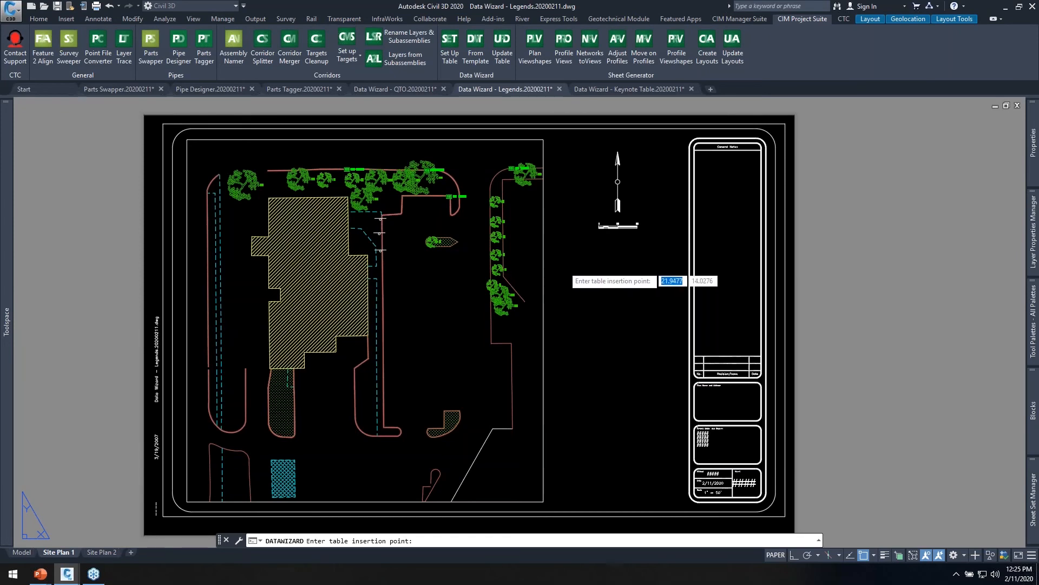
click(565, 271)
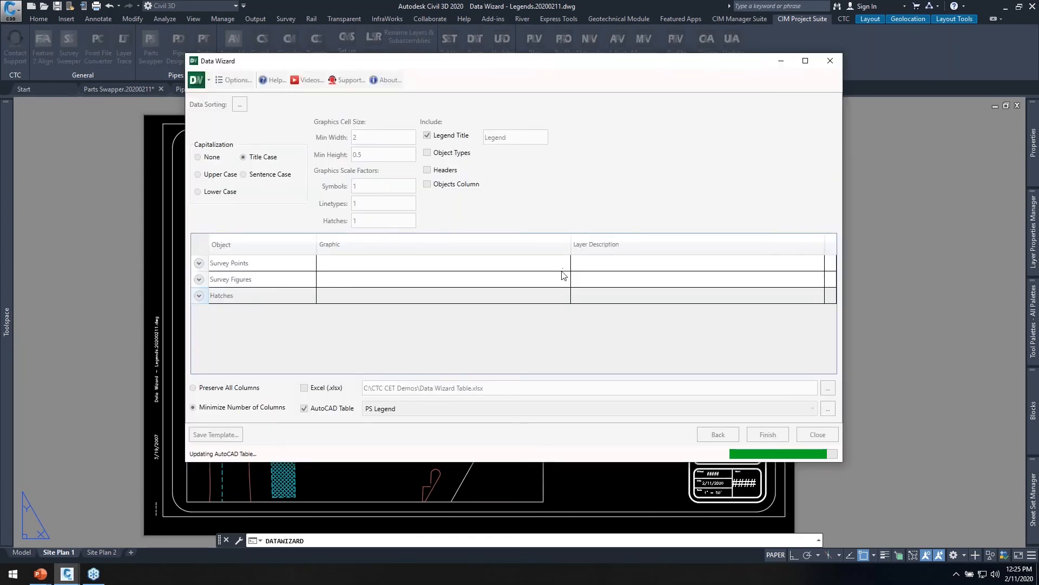
scroll(579, 298, up, 2)
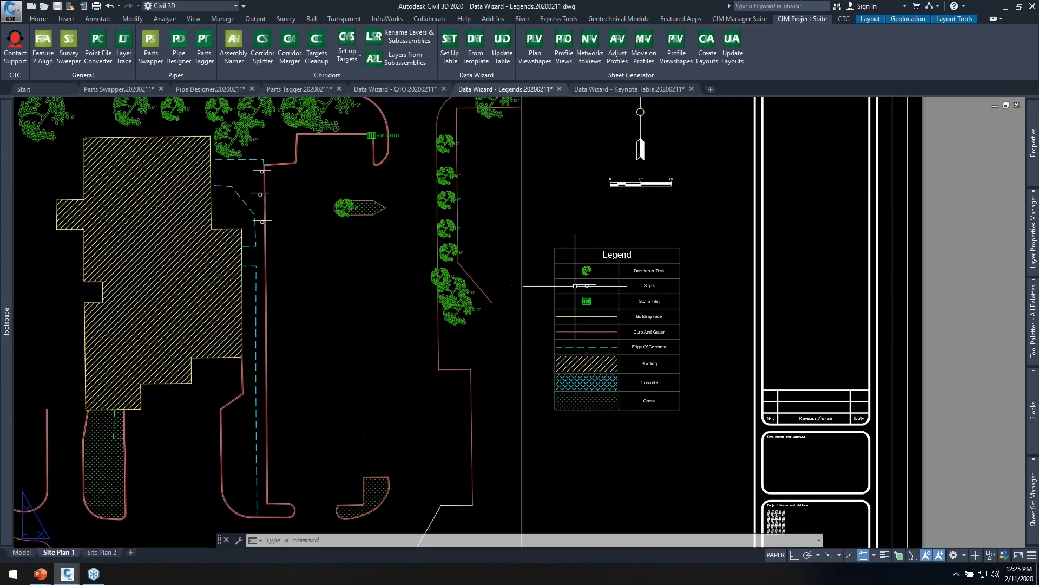
middle_drag(556, 288, 652, 336)
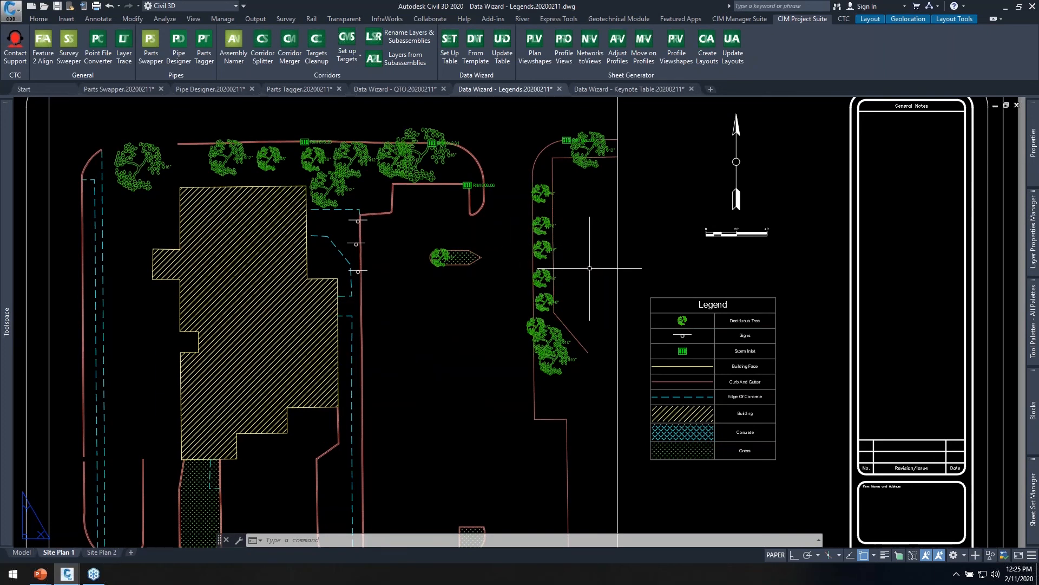
Erase the legend table from the Site Plan 1 layout.
scroll(726, 414, up, 3)
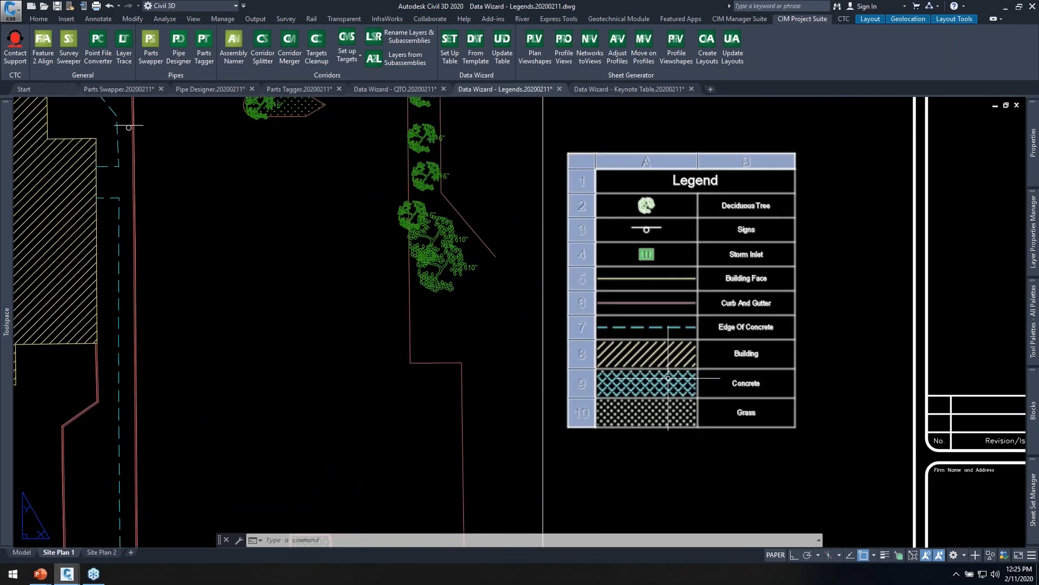
click(837, 469)
click(750, 405)
text(E)
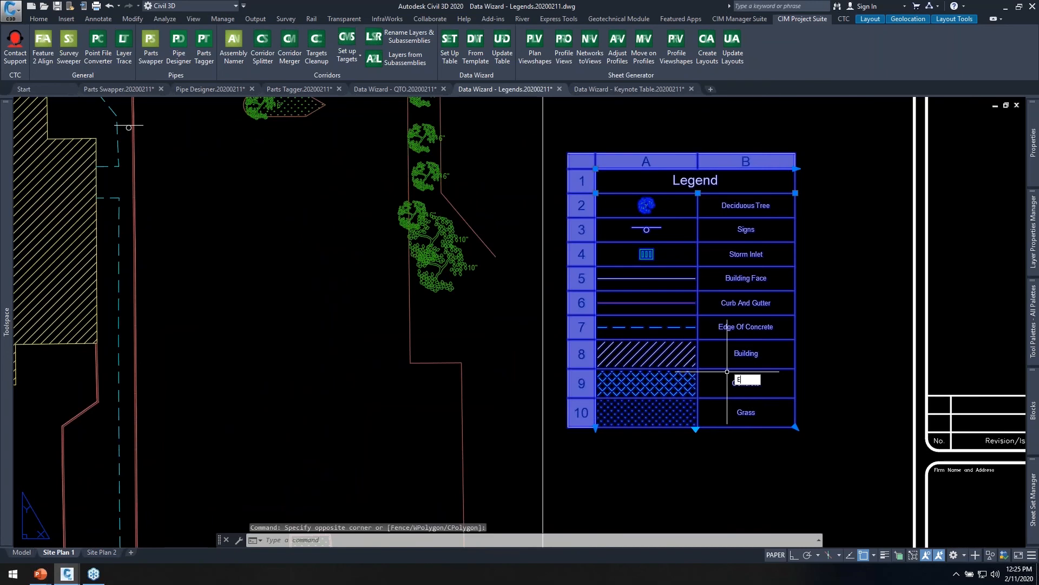
key(Return)
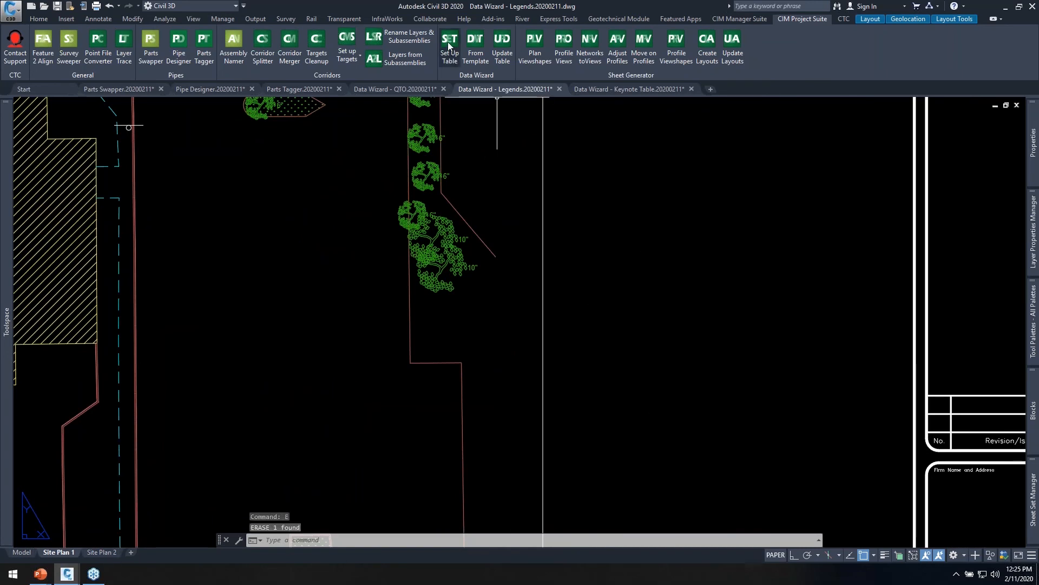
Set up the Data Wizard table again and set the minimum graphics cell width to 3.
click(450, 66)
click(767, 436)
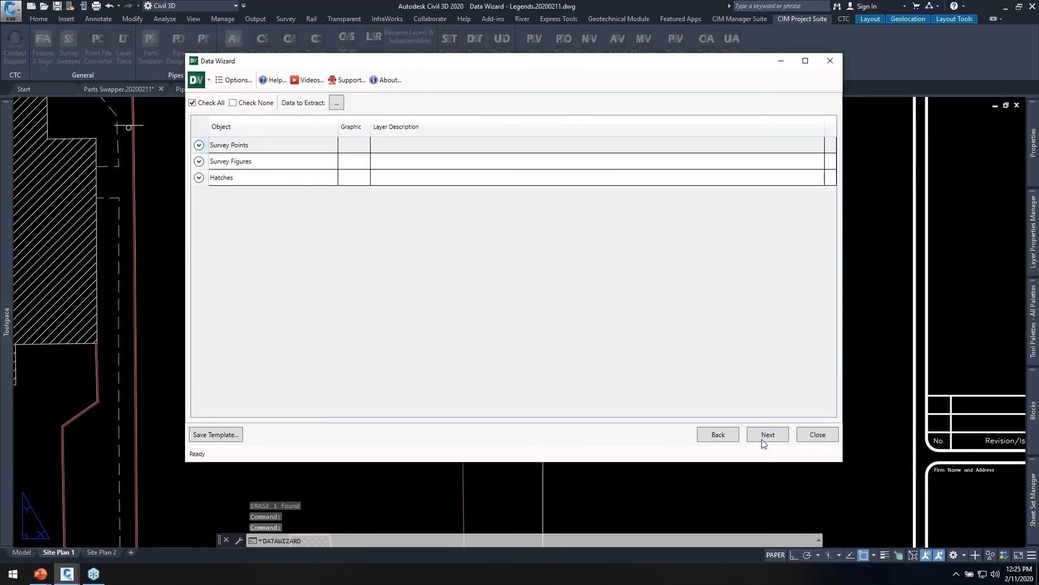
double_click(364, 137)
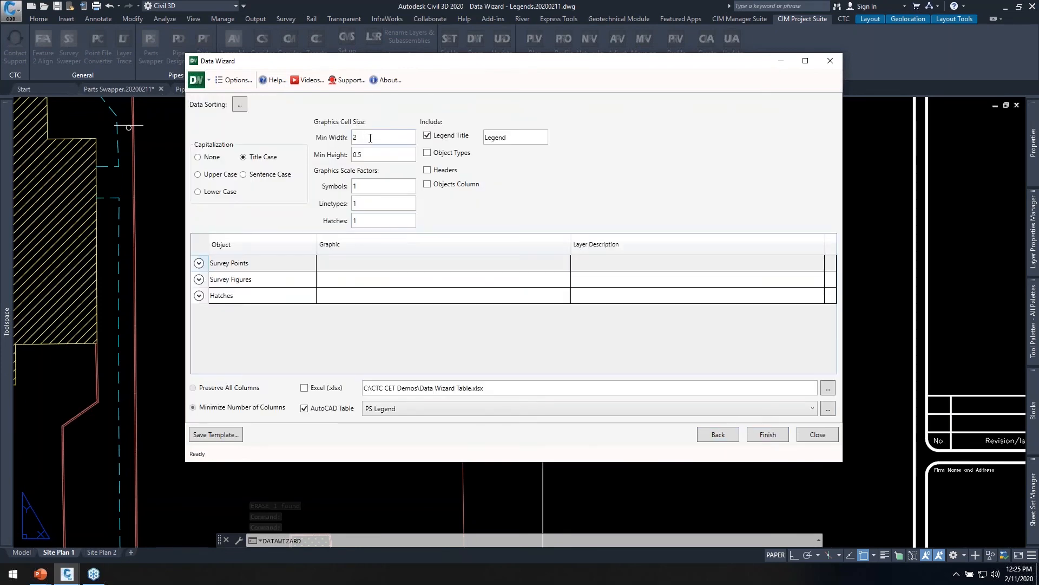
text(3)
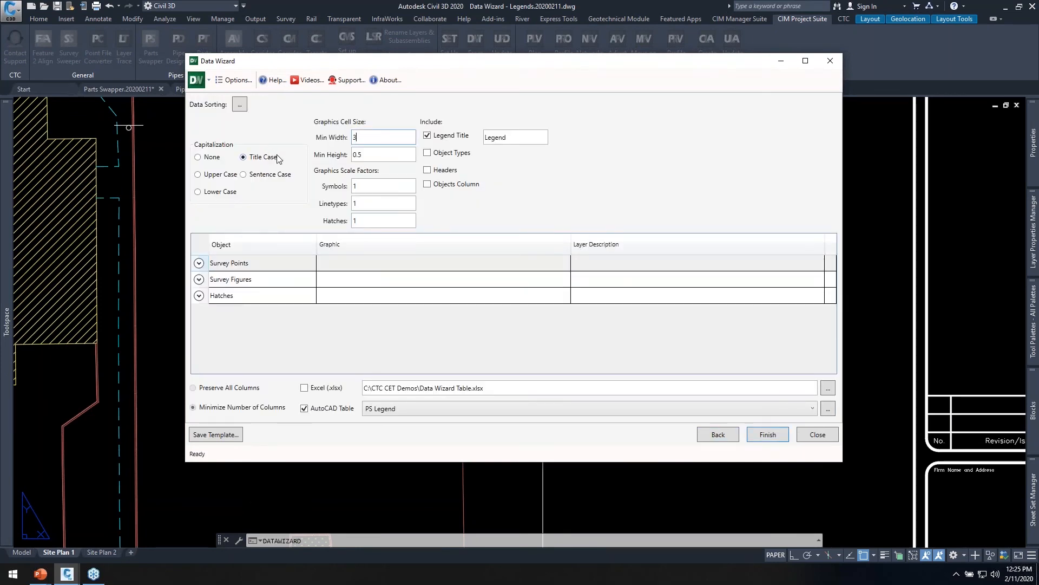
drag(558, 65, 589, 50)
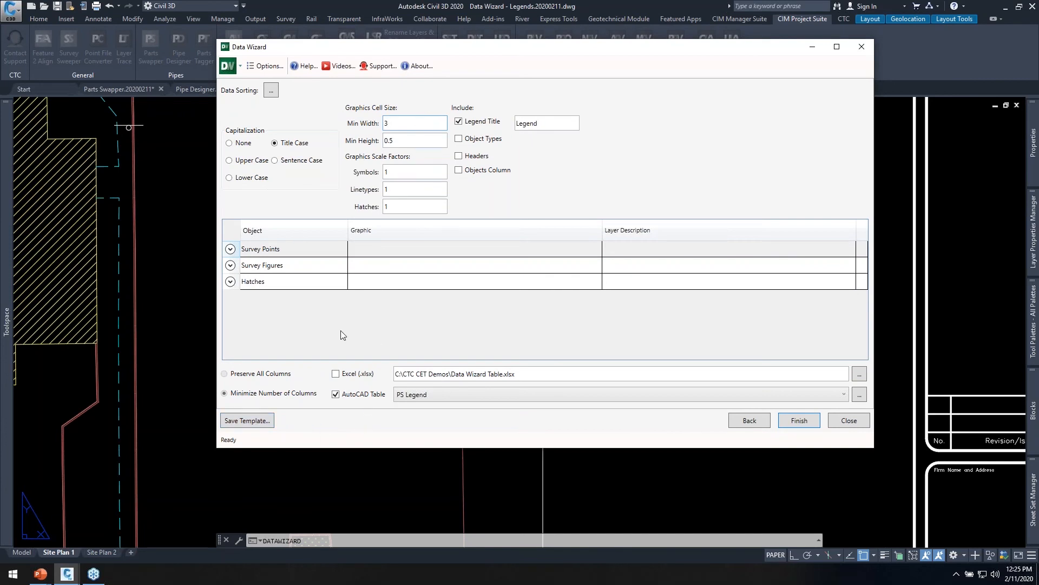
Save the legend settings as a Data Wizard template named "eg sheet template" in the CTC CET Demos folder.
click(256, 425)
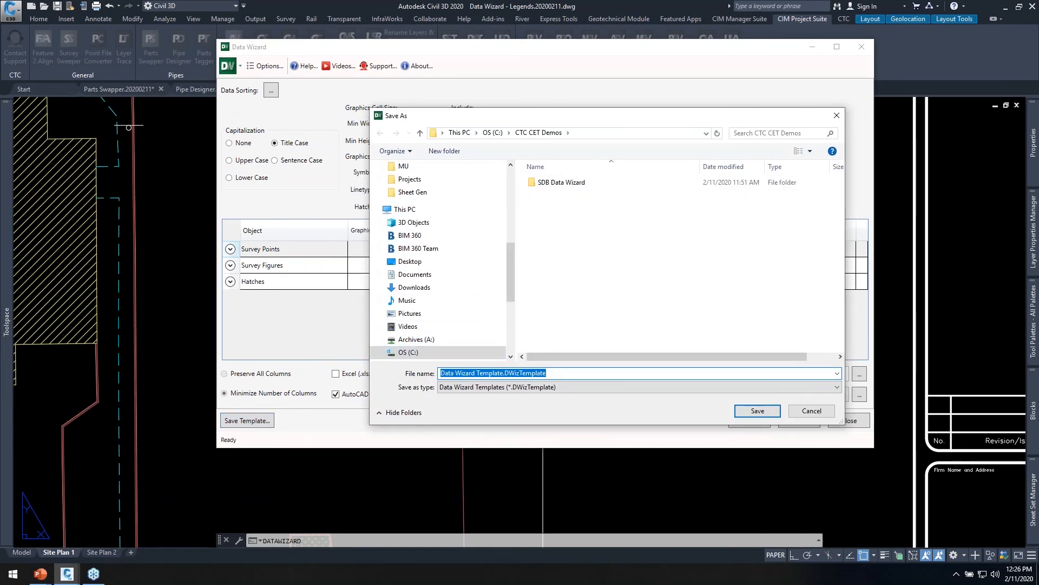
text(eg sheet template)
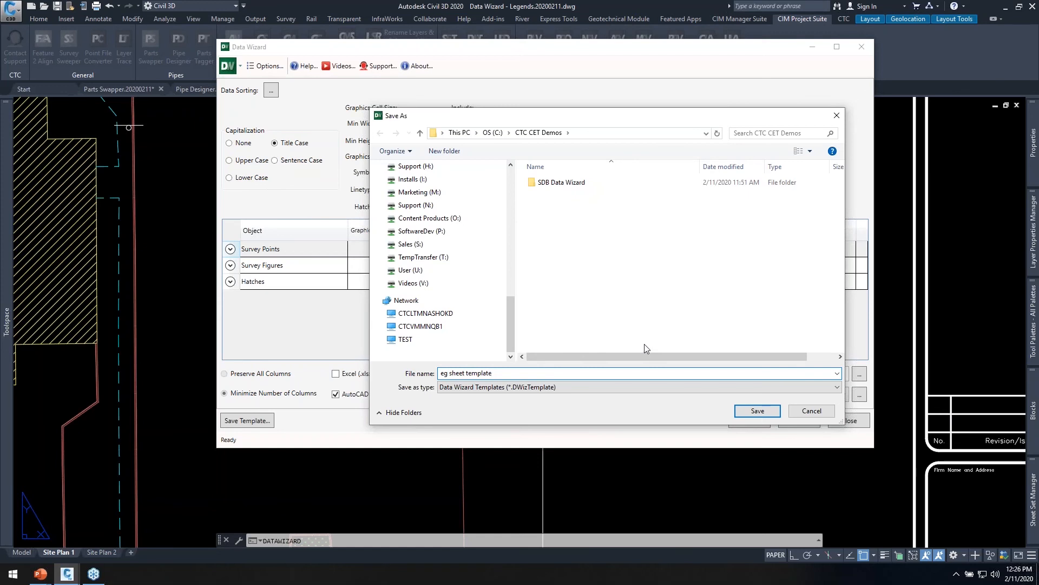
click(758, 413)
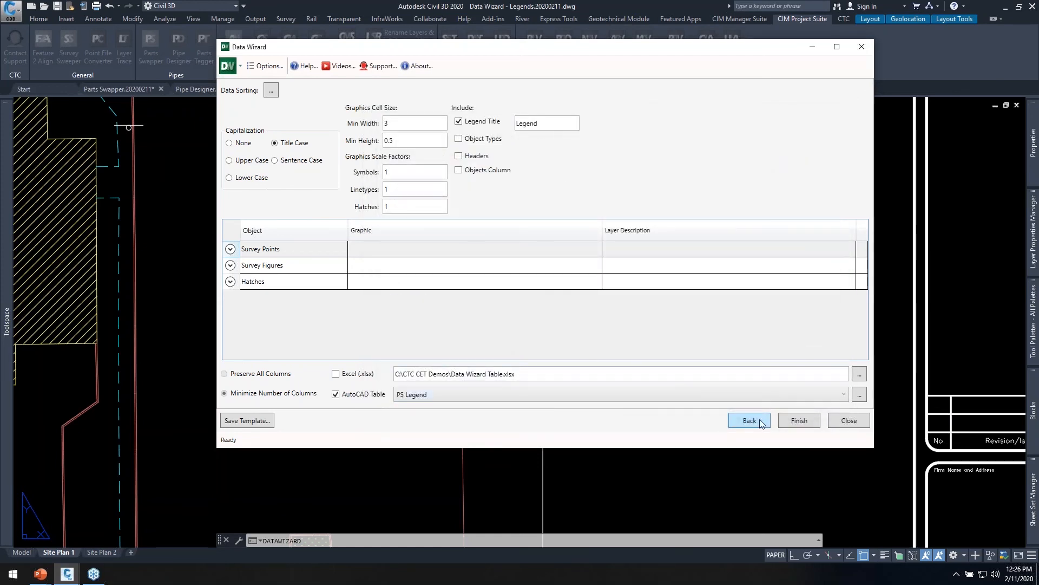
Generate the legend table with the wider graphics cells and place it below the scale bar, beside the viewport.
click(799, 421)
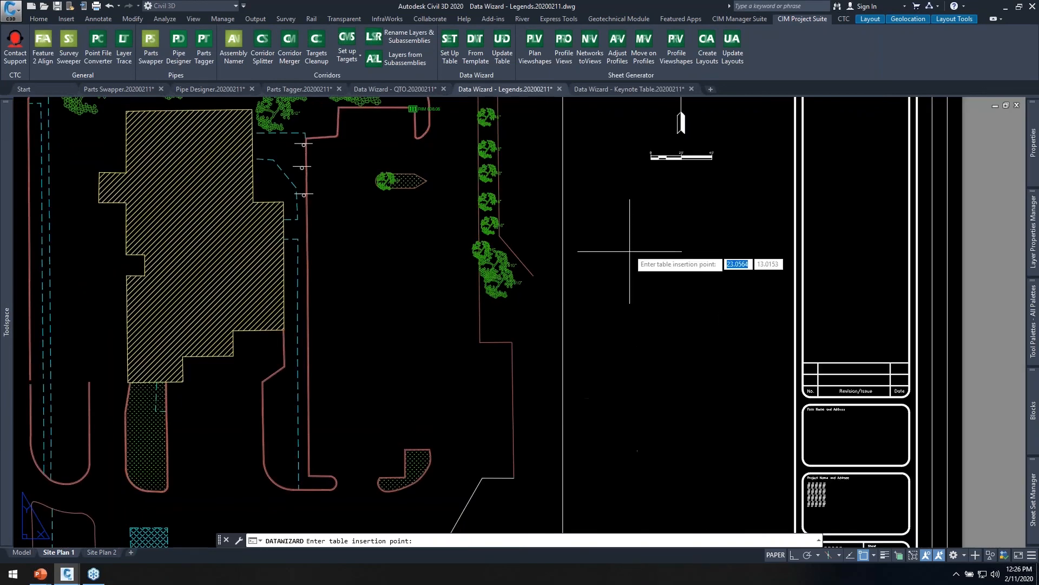
click(609, 231)
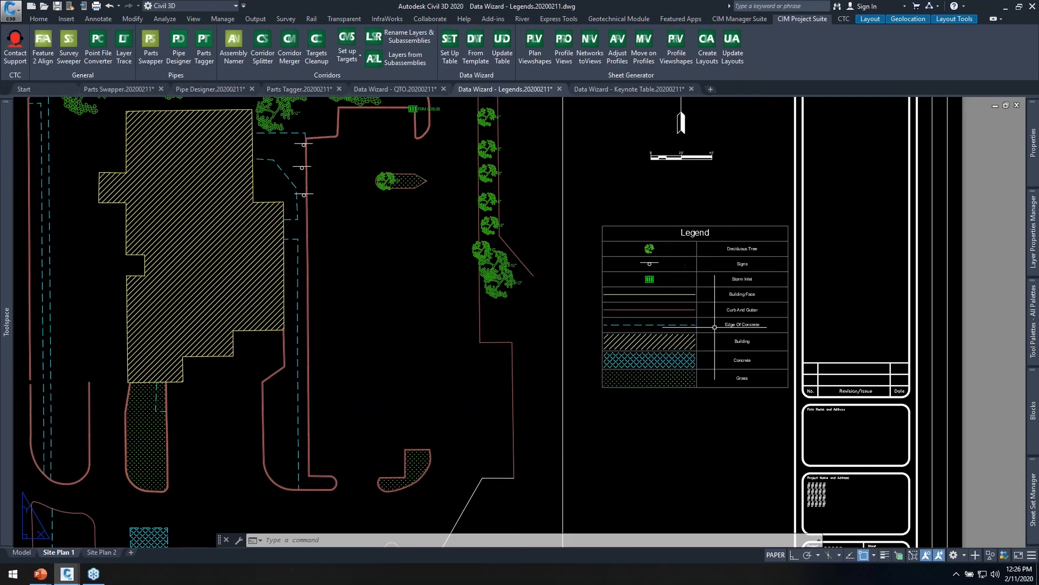
Move the legend table slightly so it sits centred between the viewport and the title block.
middle_drag(714, 327, 644, 345)
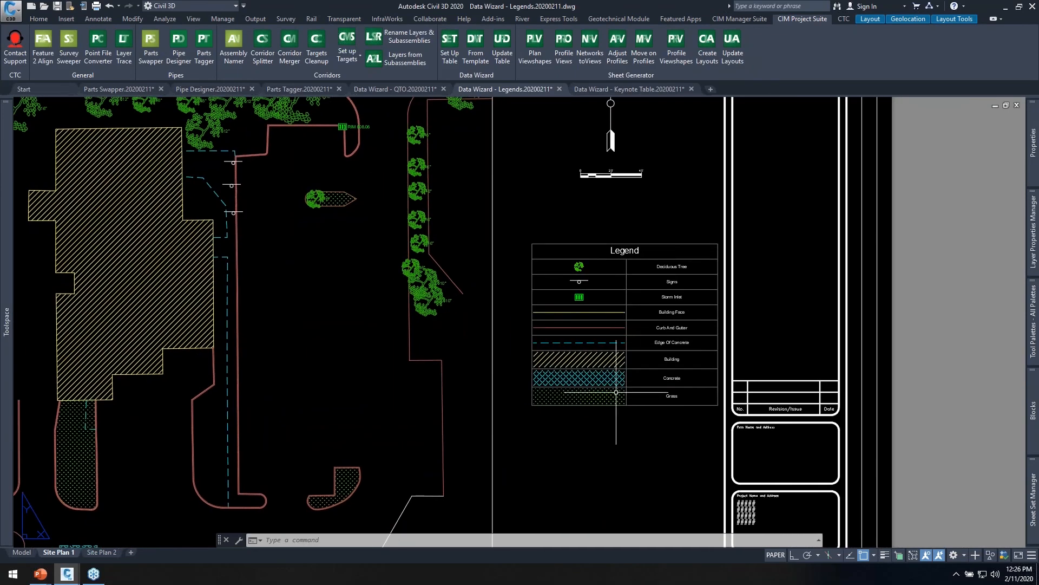
text(m)
key(Return)
click(657, 439)
click(626, 397)
key(Return)
click(650, 441)
click(633, 441)
Check the block settings of the Deciduous Tree graphic cell in the legend table and leave them without changes.
scroll(617, 281, up, 2)
click(666, 189)
click(651, 231)
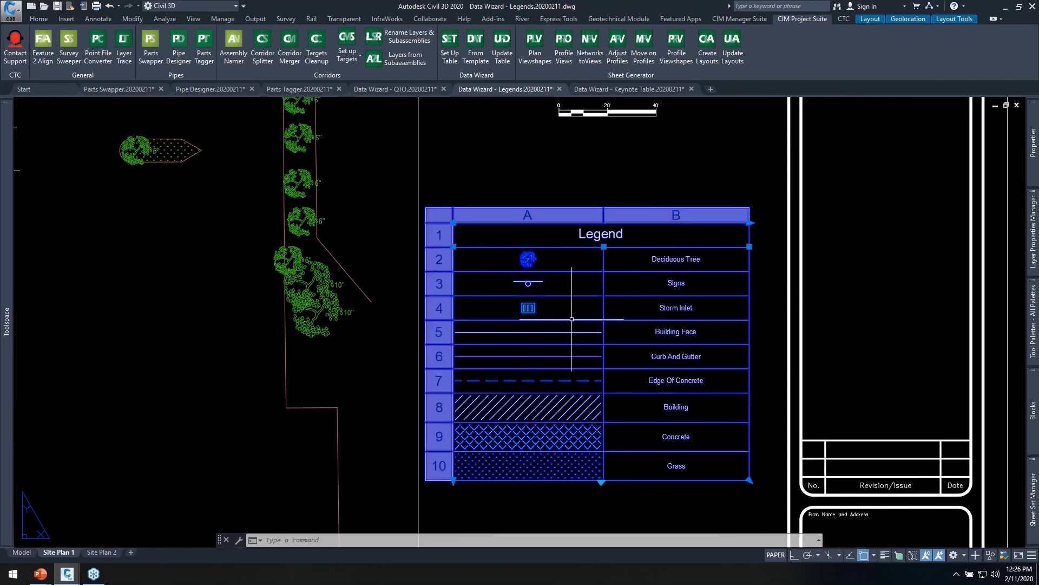
key(Escape)
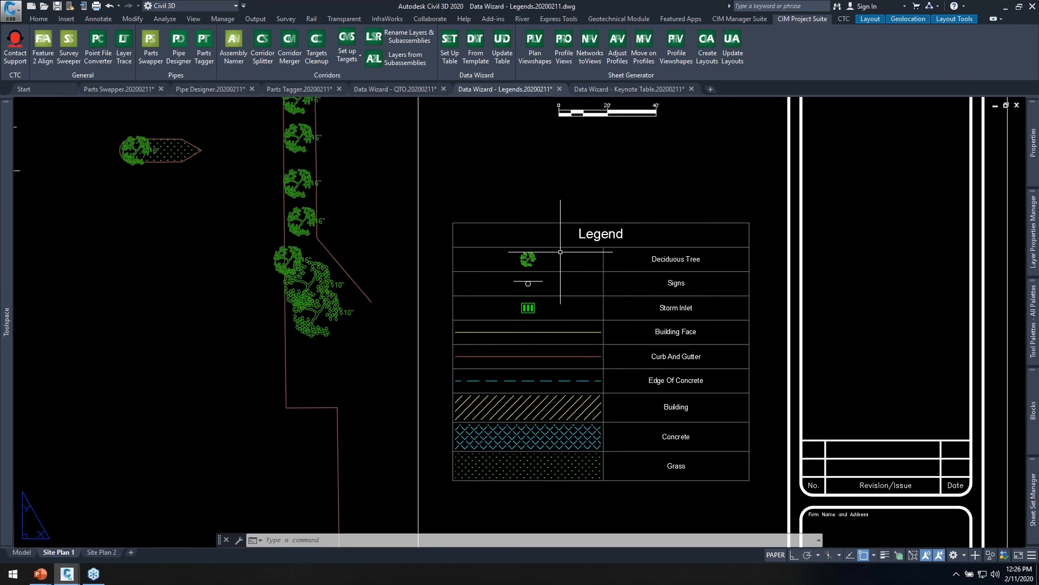
click(528, 257)
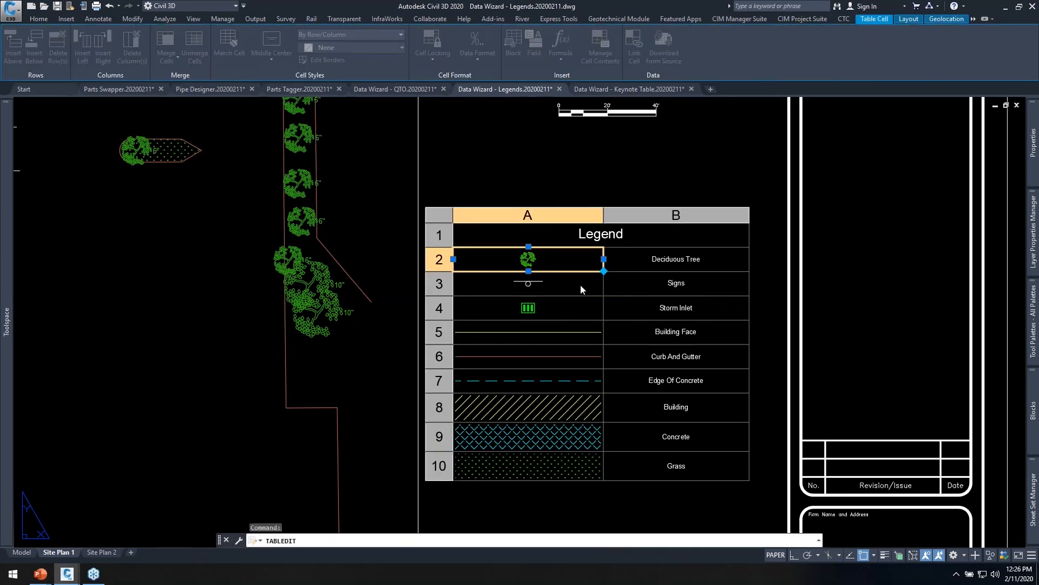
drag(0, 198, 537, 197)
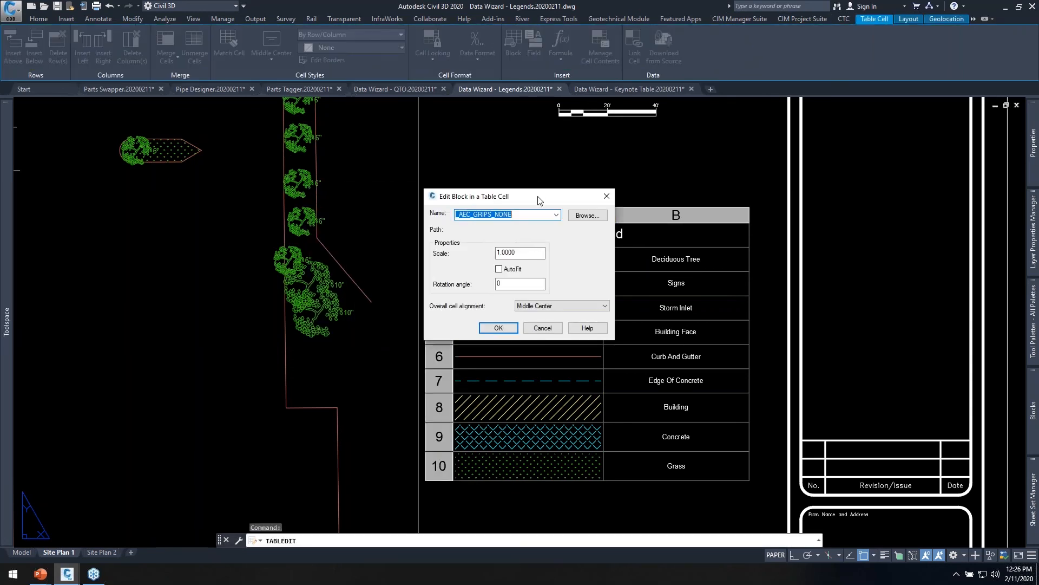
click(543, 327)
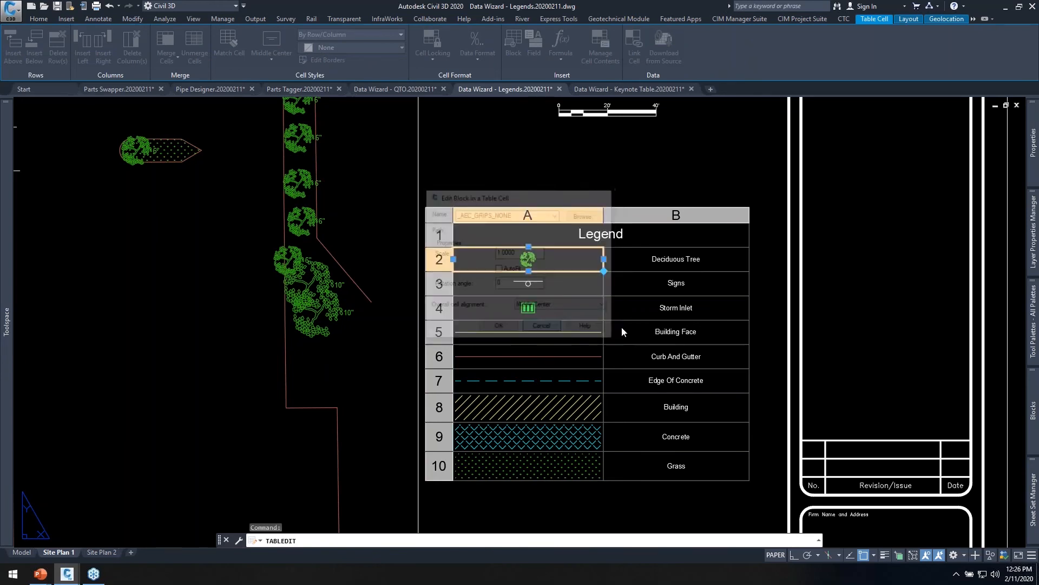
key(Escape)
scroll(550, 364, down, 4)
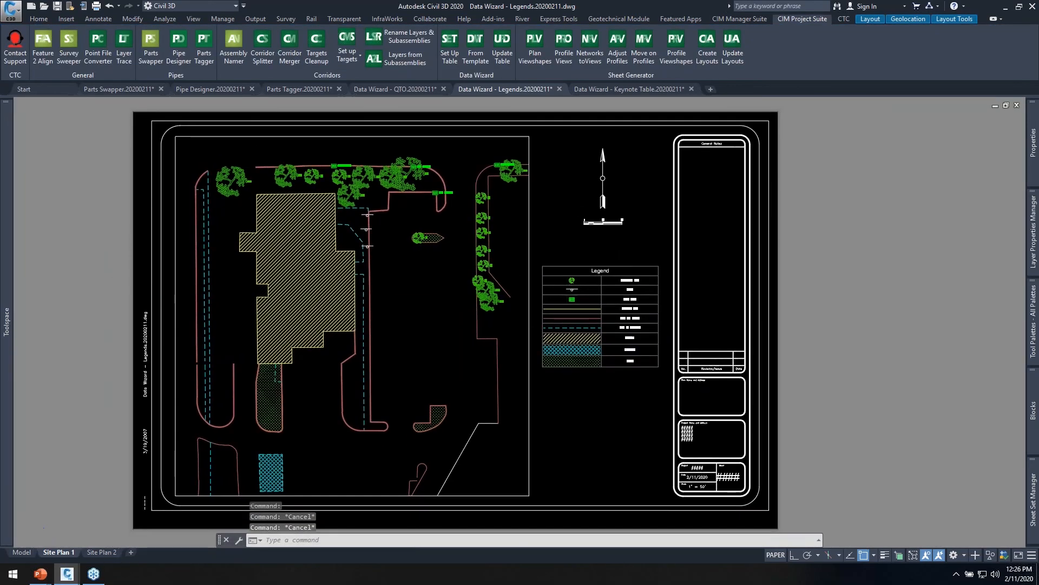
Freeze the grass hatch and deciduous tree layers inside the Site Plan 1 viewport and return to paper space.
scroll(566, 264, up, 3)
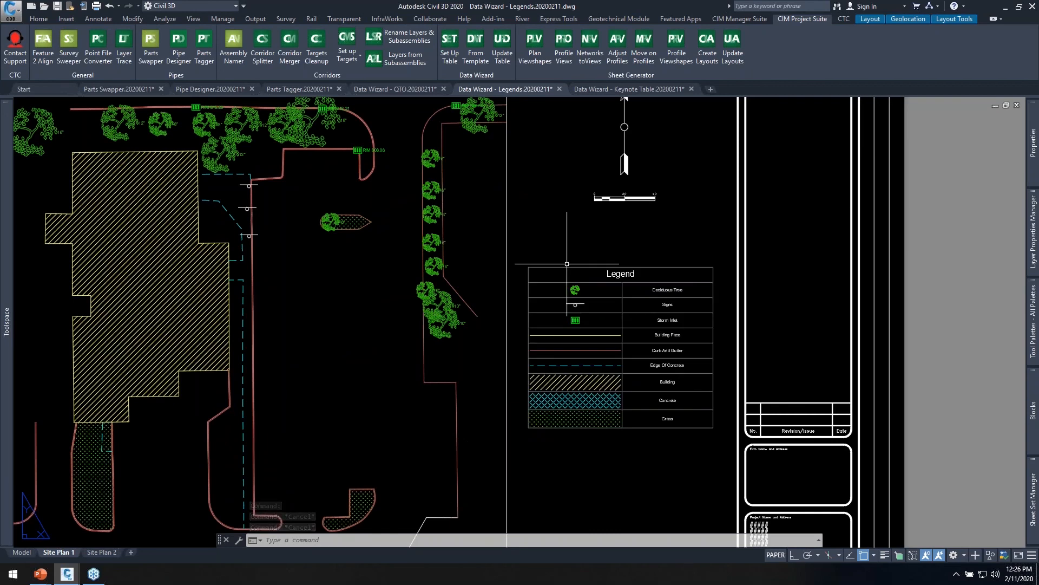
double_click(345, 280)
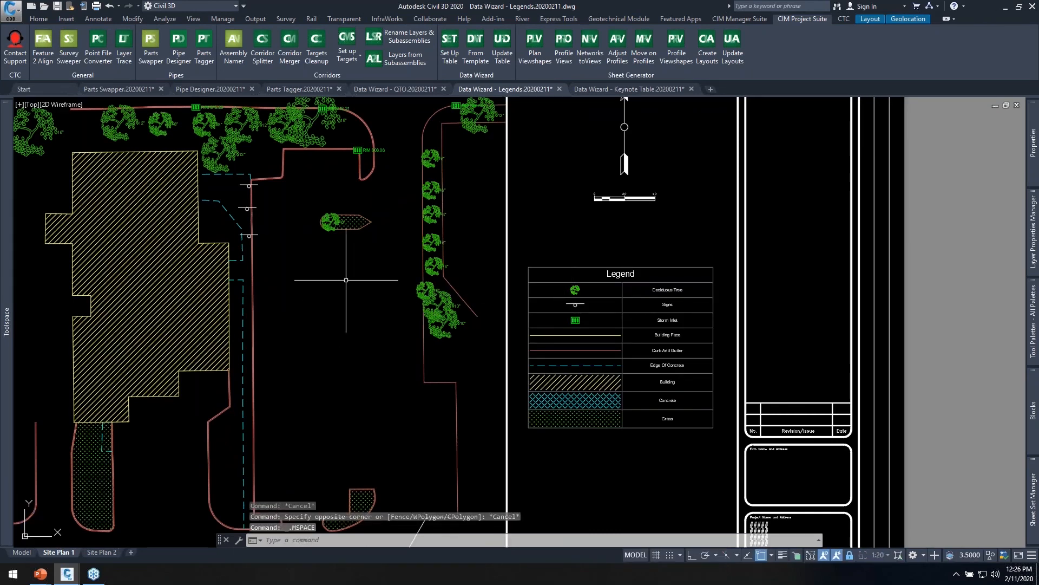
click(39, 19)
click(643, 47)
click(98, 428)
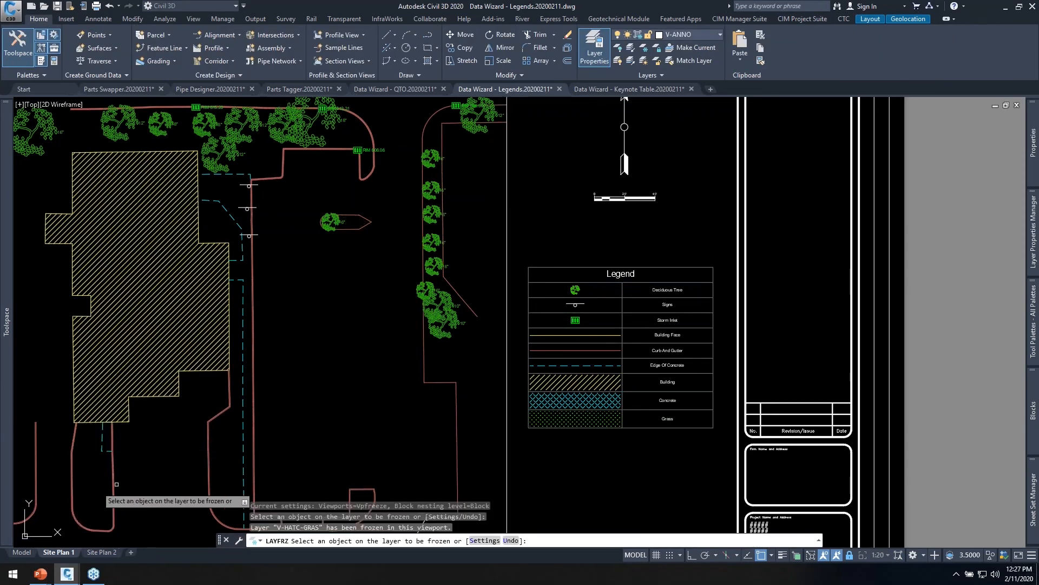
click(428, 290)
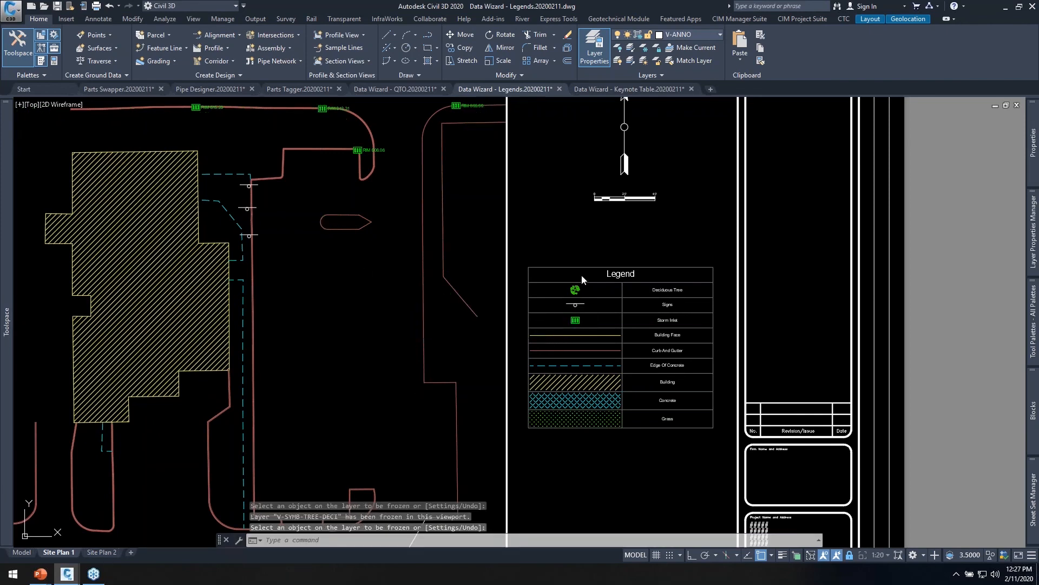
double_click(558, 231)
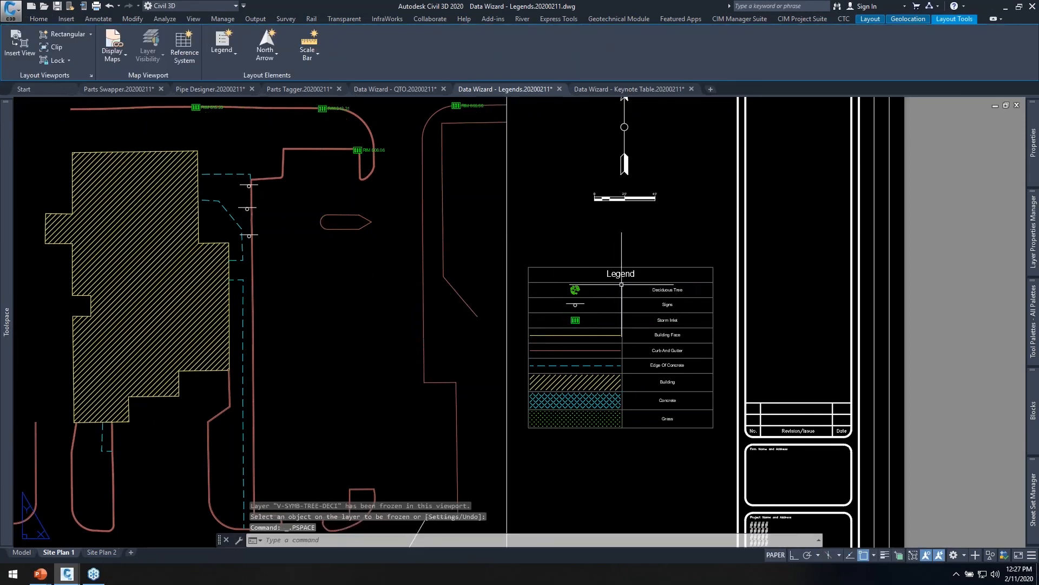
Update the legend table with Update Table, using the template settings read from the table.
click(802, 19)
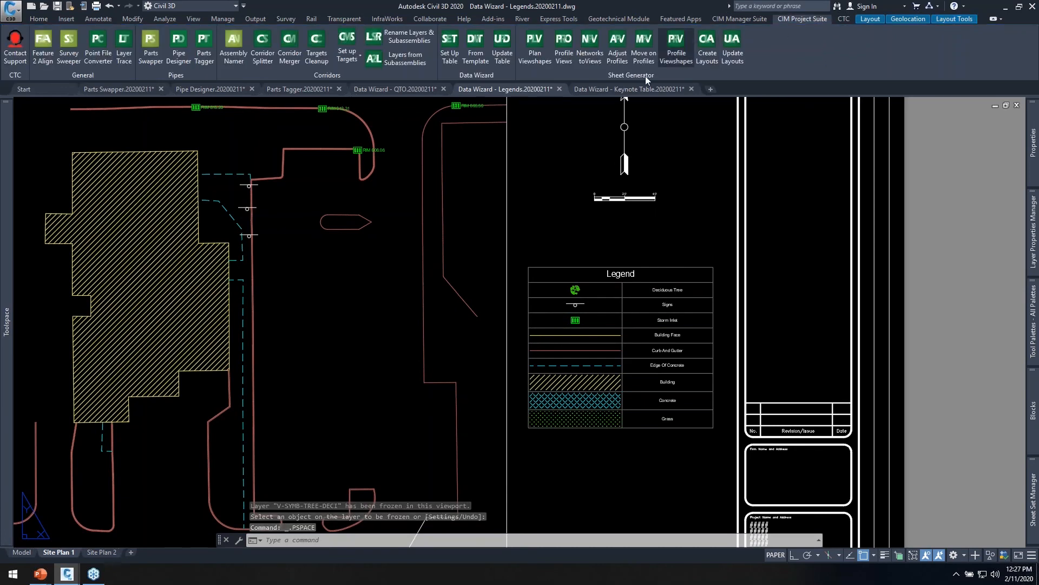
click(503, 52)
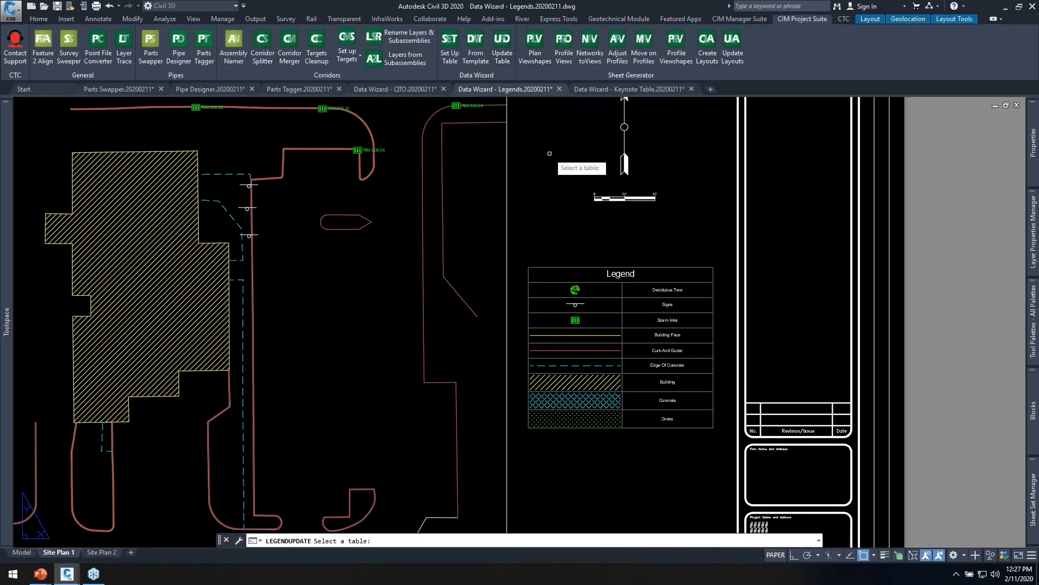
click(575, 265)
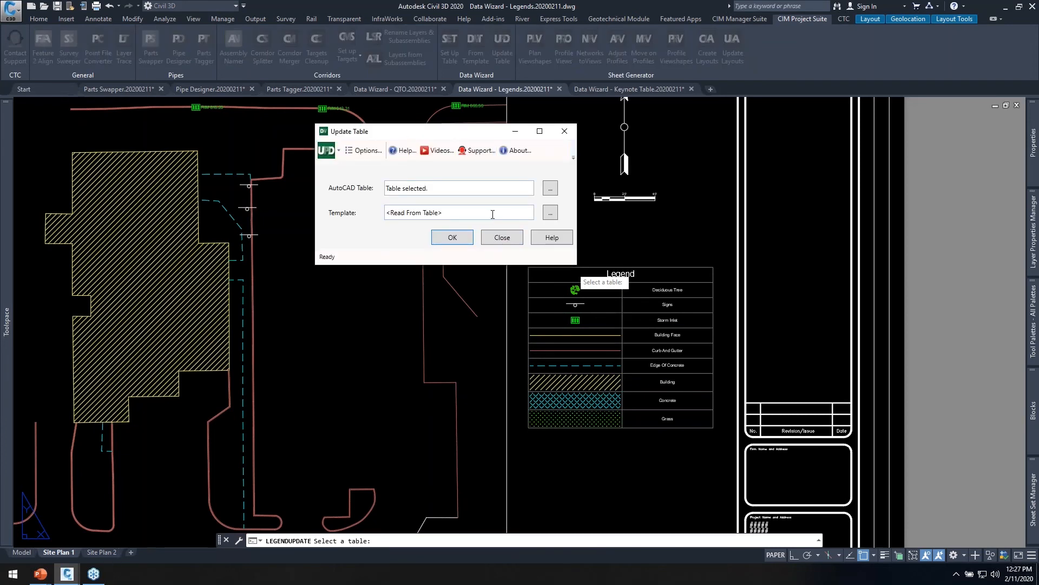
drag(492, 215, 328, 202)
click(475, 212)
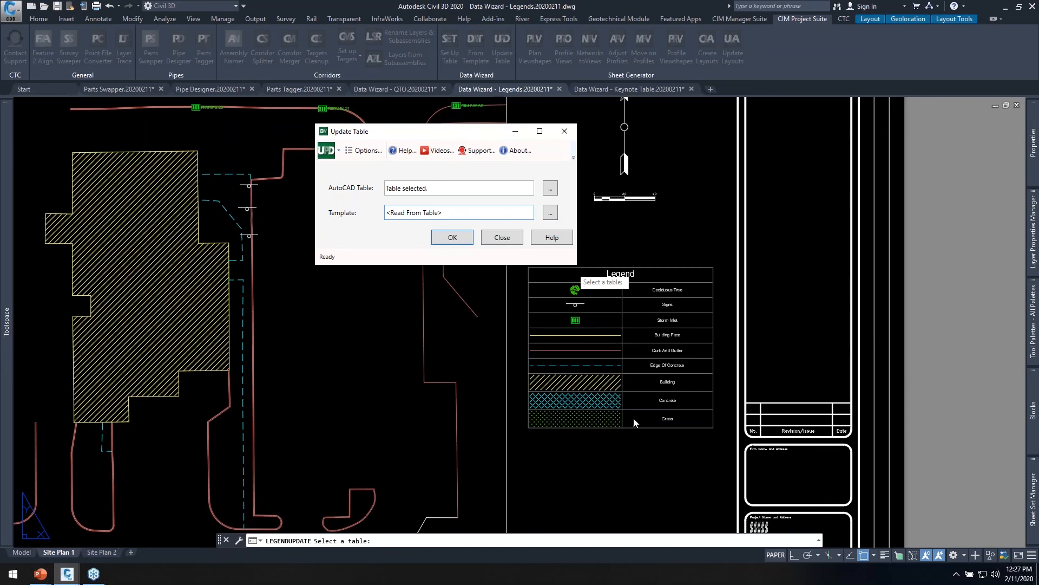
click(453, 238)
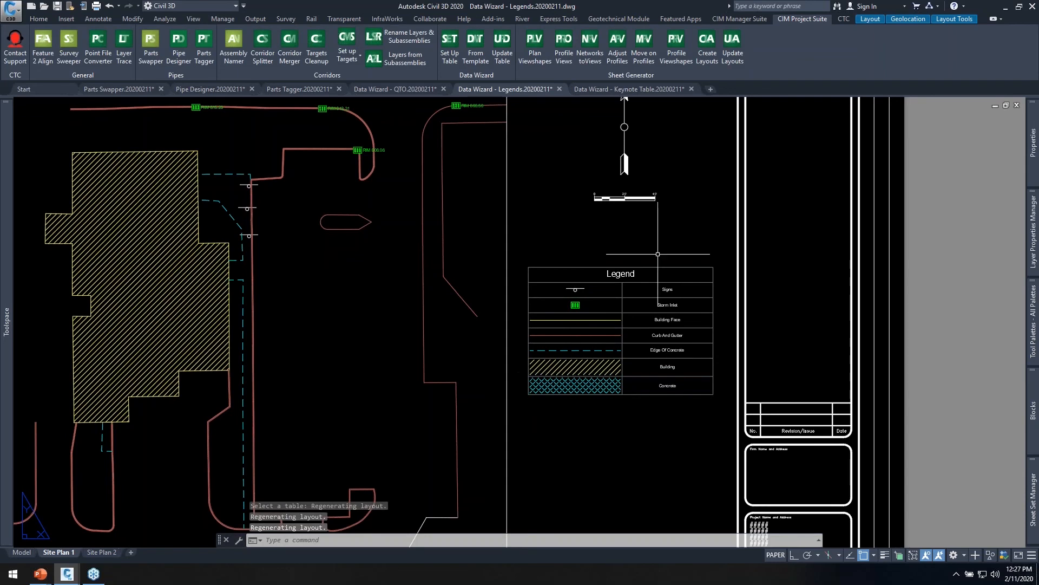
middle_drag(623, 249, 687, 241)
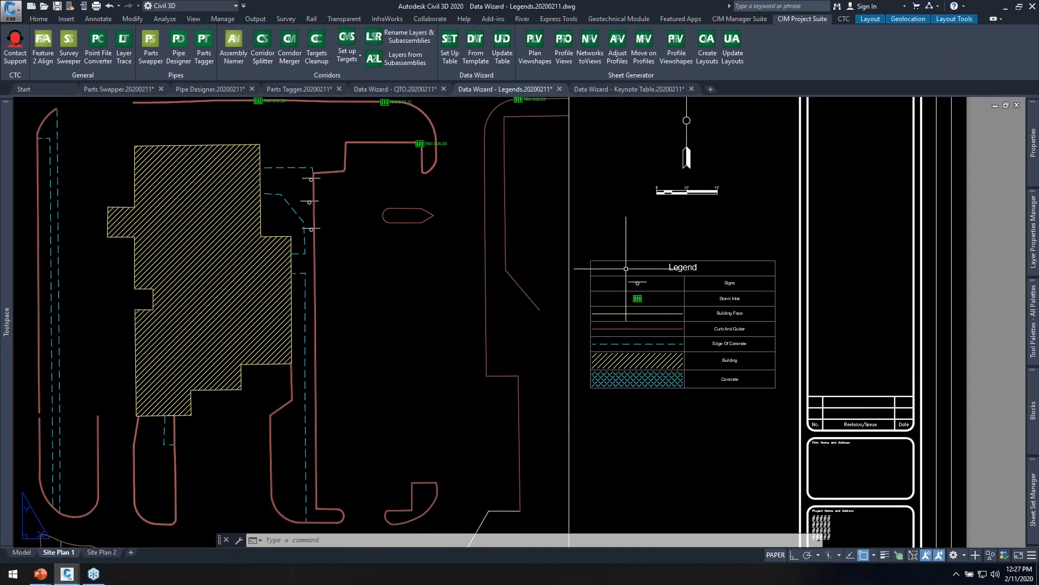
scroll(657, 246, down, 2)
scroll(648, 245, up, 2)
middle_drag(641, 239, 607, 267)
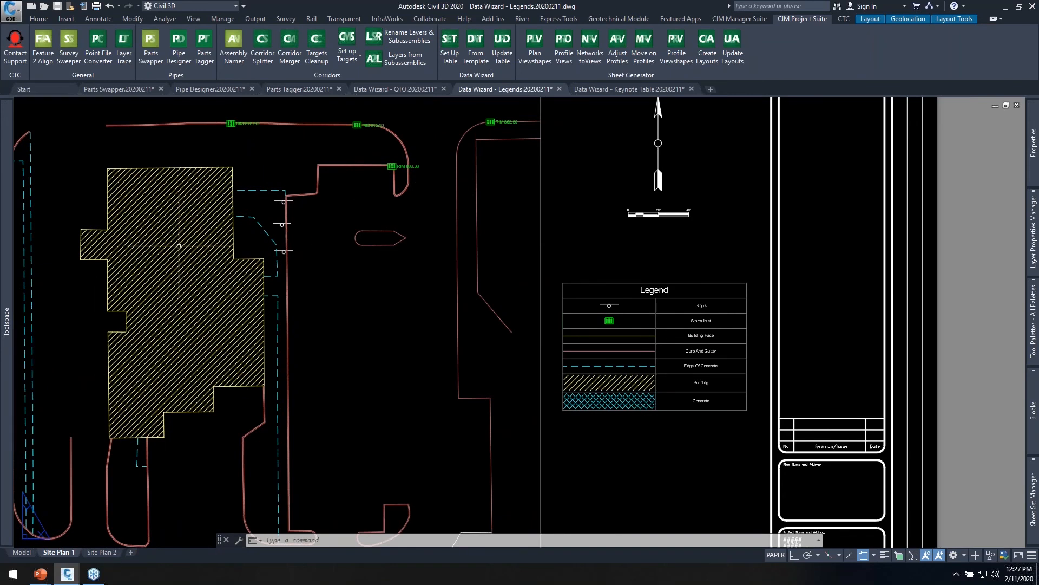
Switch to the Site Plan 2 layout and load "eg sheet template.DWizTemplate" into a new Data Wizard table setup.
click(108, 552)
middle_drag(666, 351, 603, 342)
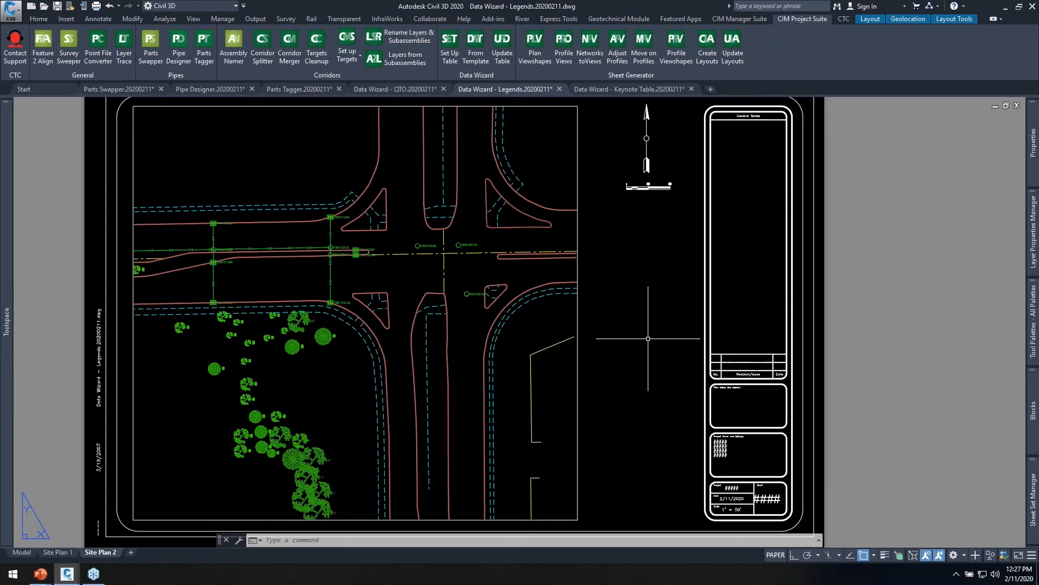
click(443, 48)
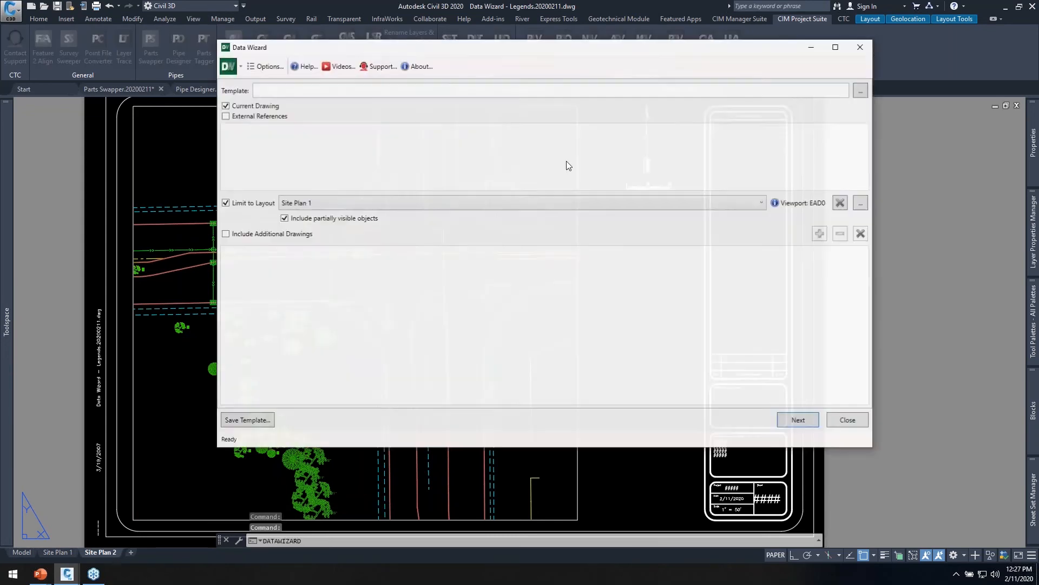
click(313, 90)
click(863, 91)
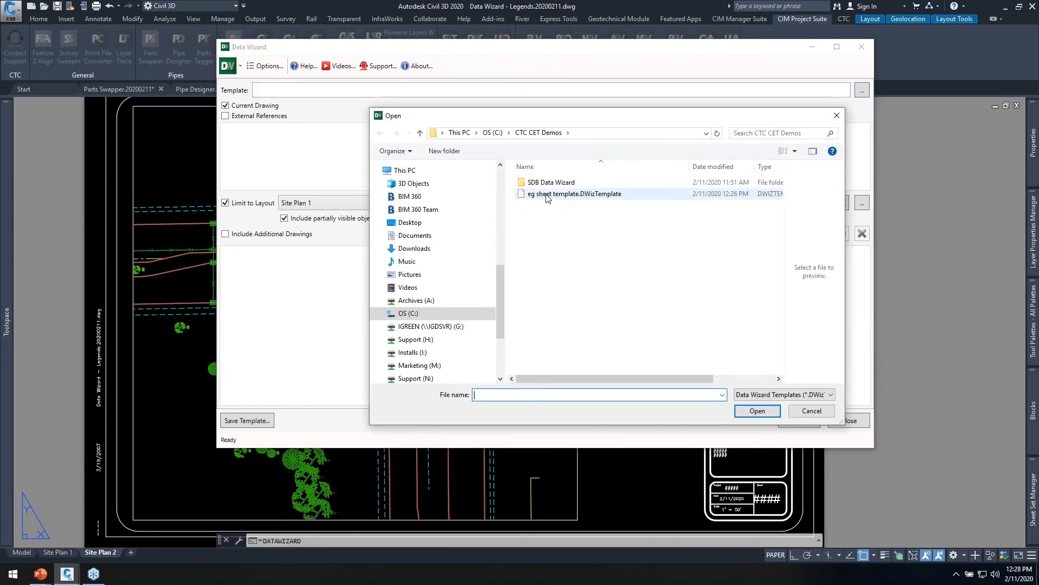
double_click(548, 194)
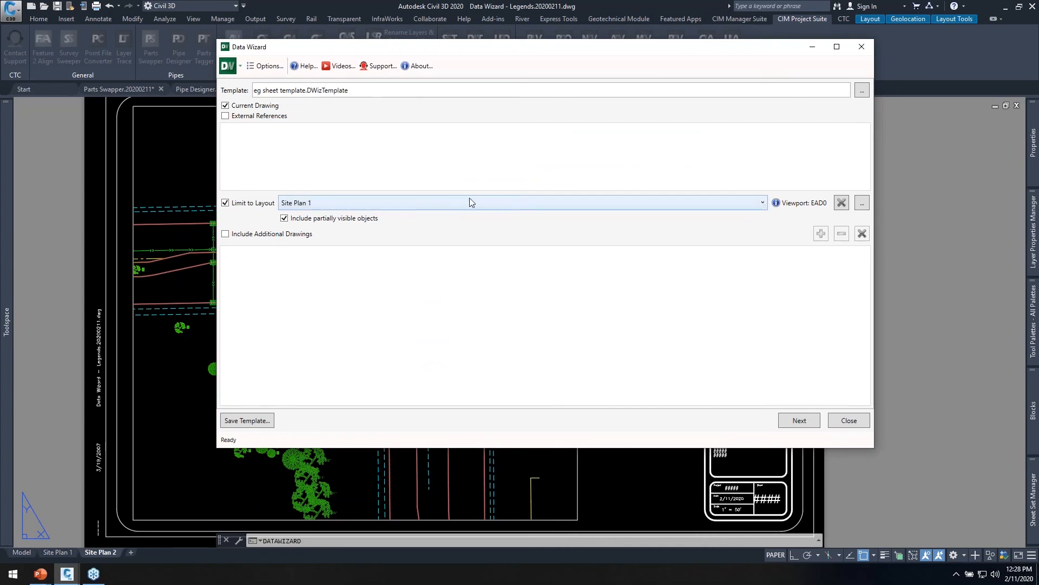
Limit the legend data to the Site Plan 2 layout and its large plan viewport.
click(409, 202)
click(339, 227)
click(861, 204)
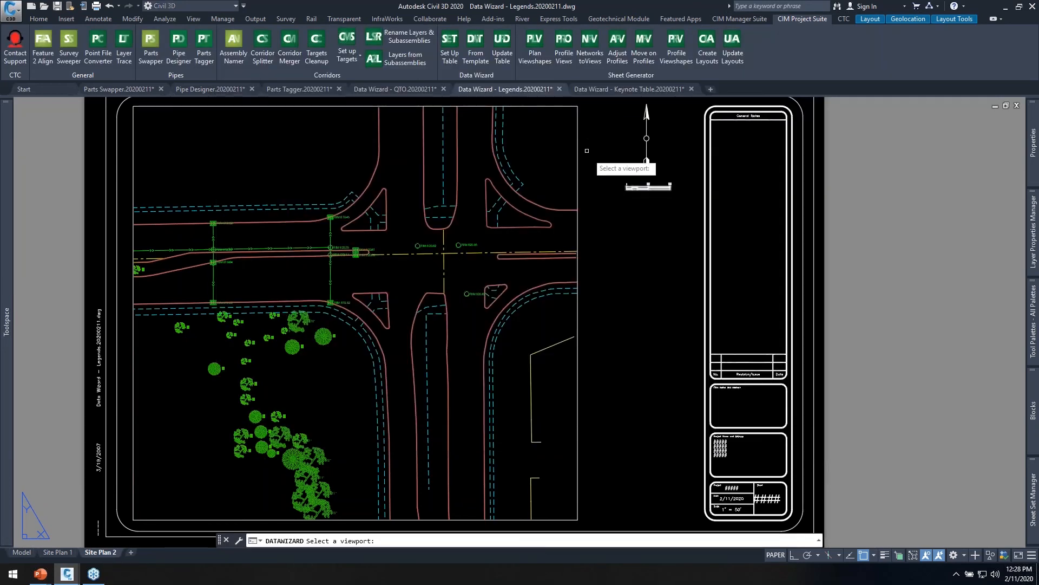
click(579, 126)
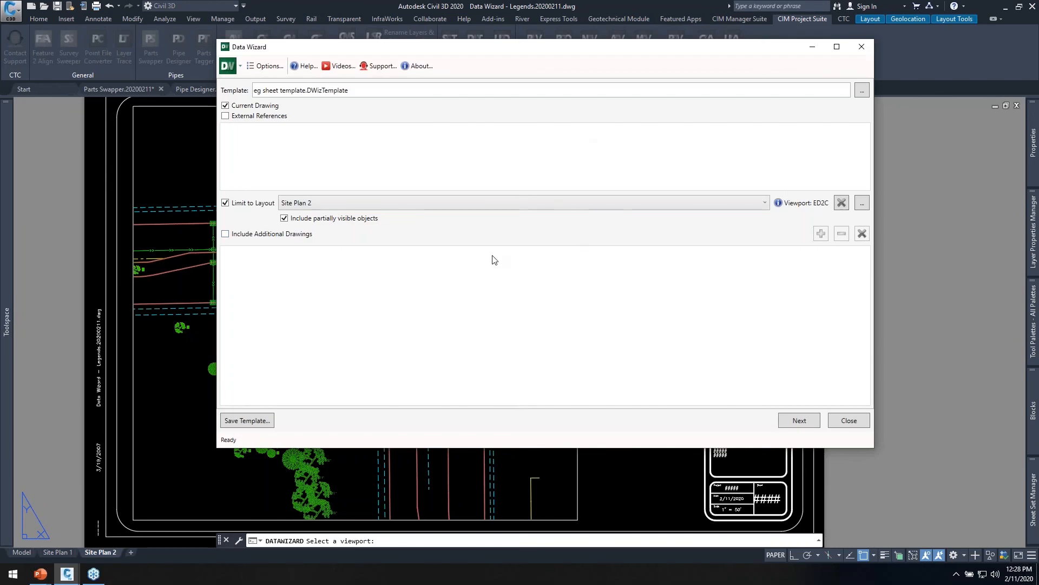
Review the Survey Points filter, keep the template's settings, and generate the legend table beside the Site Plan 2 viewport.
click(800, 422)
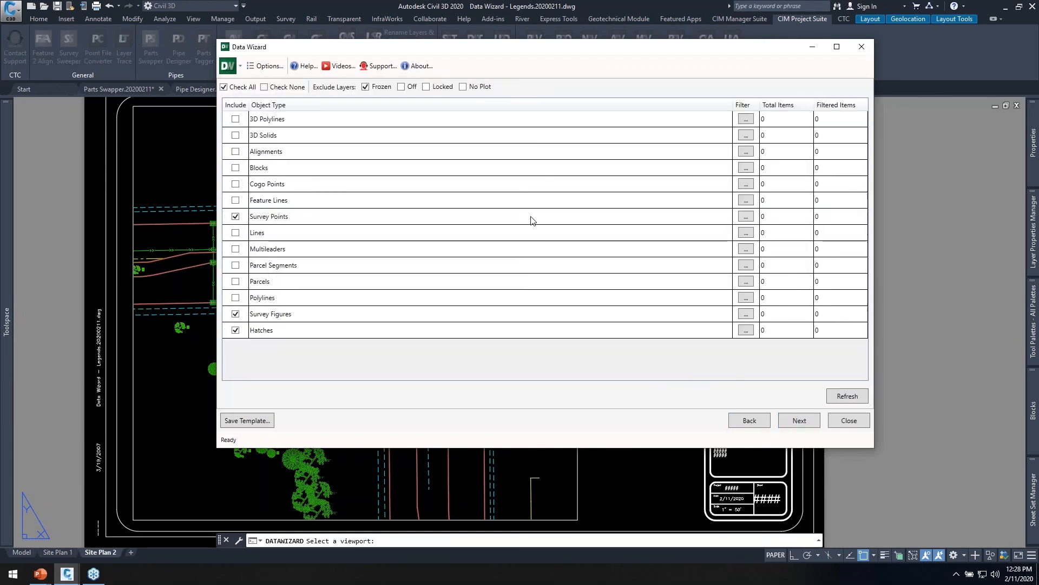
click(746, 216)
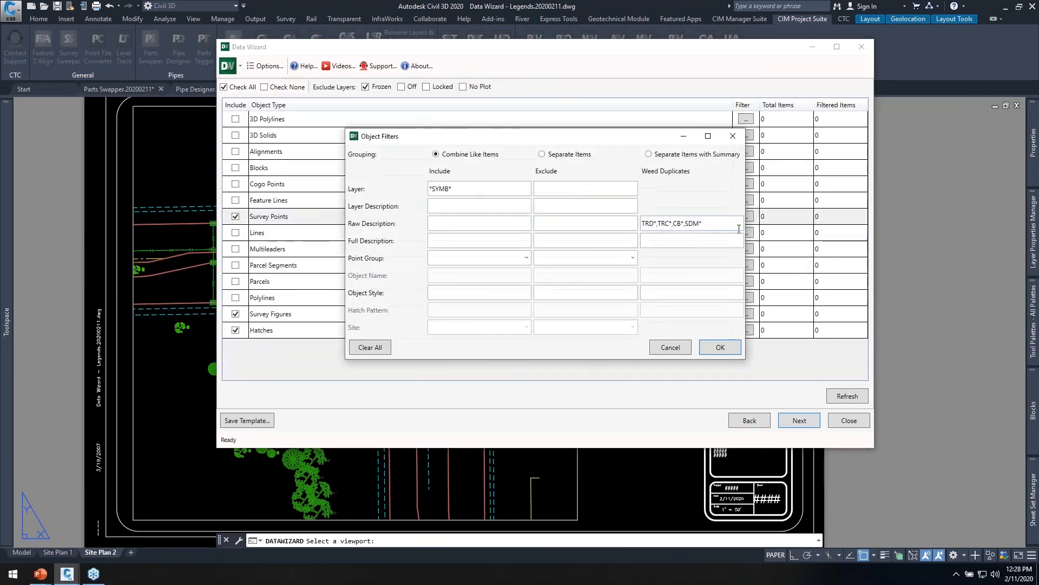
click(670, 346)
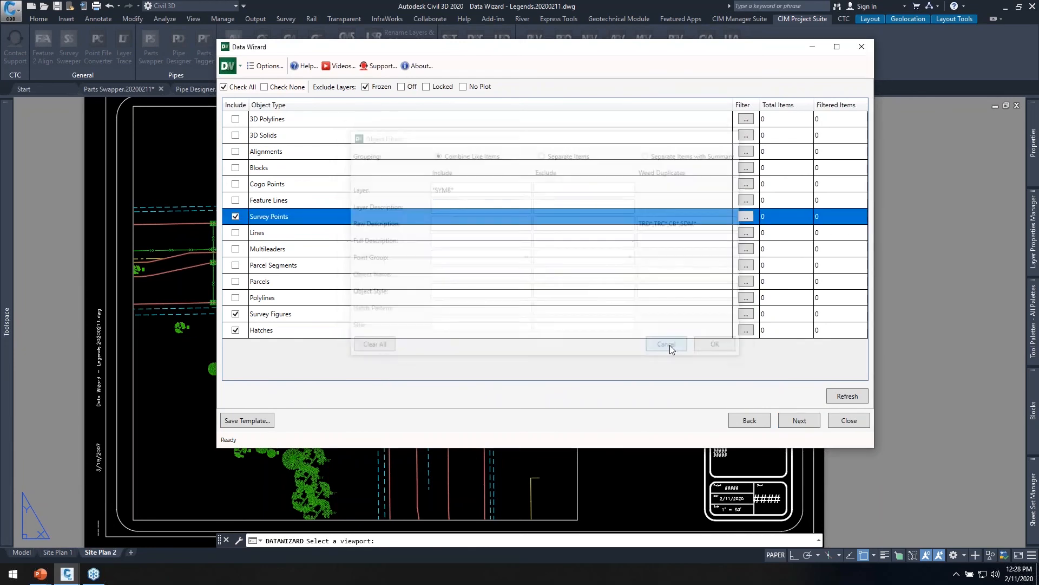
click(796, 423)
click(797, 422)
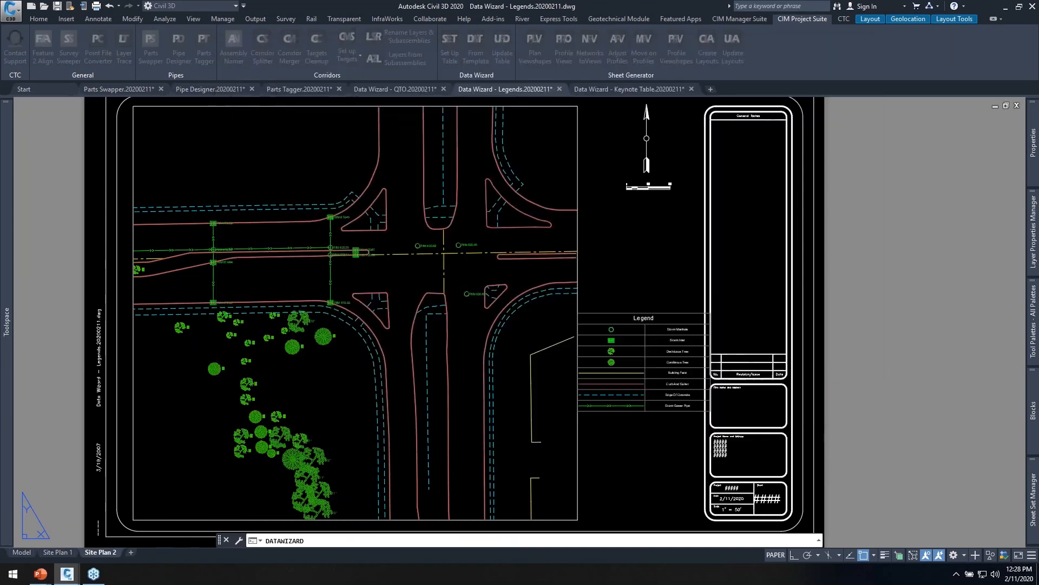
scroll(650, 400, up, 2)
middle_drag(638, 425, 739, 480)
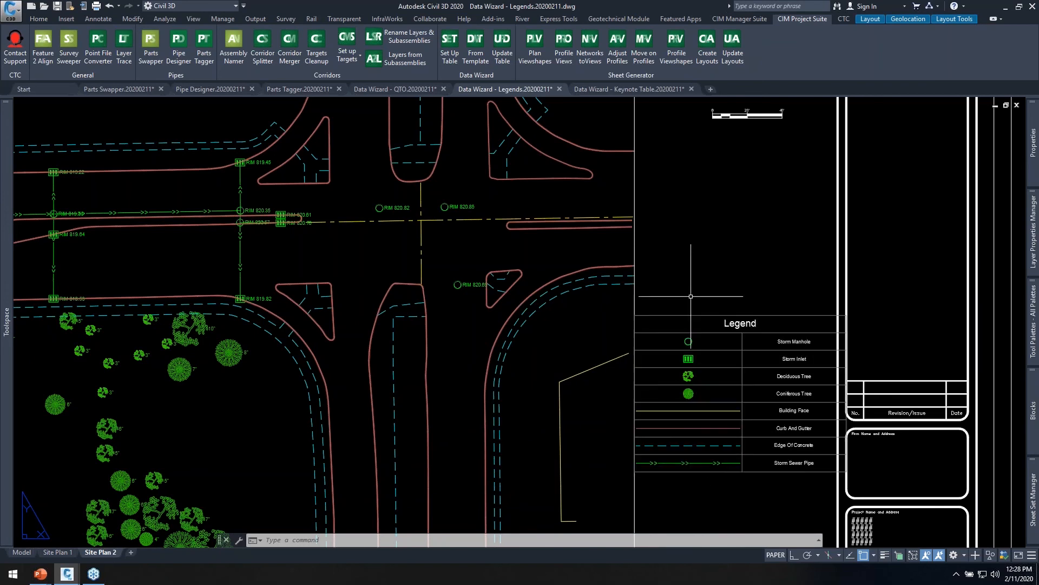
middle_drag(696, 232, 709, 302)
scroll(705, 309, down, 4)
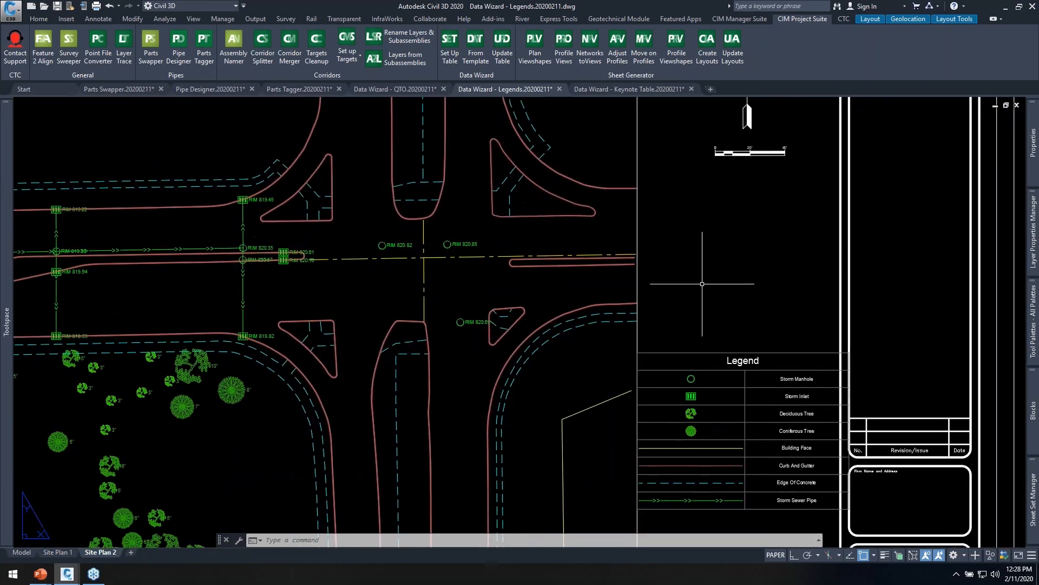
middle_drag(706, 429, 684, 385)
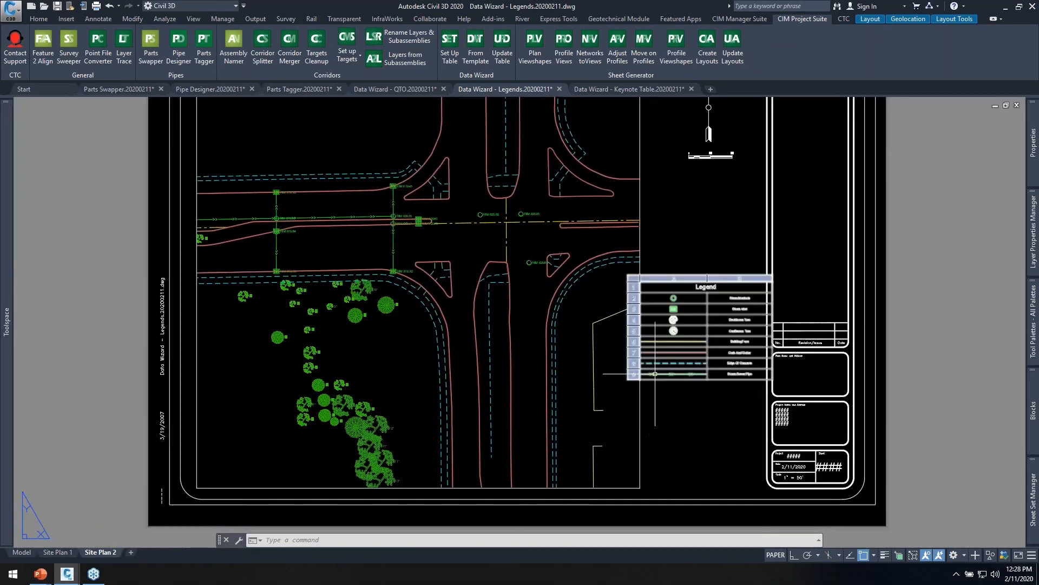
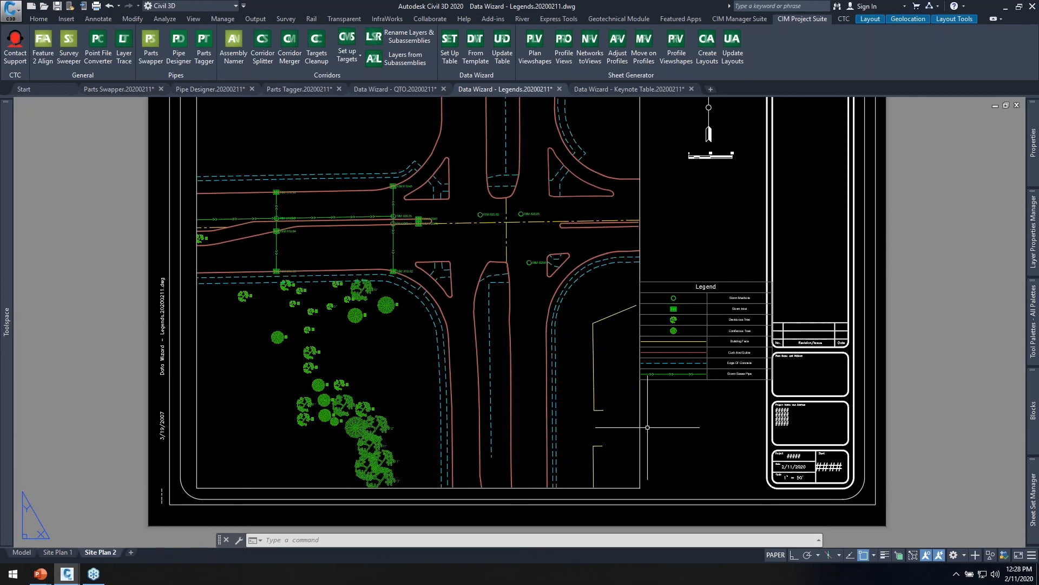
click(450, 53)
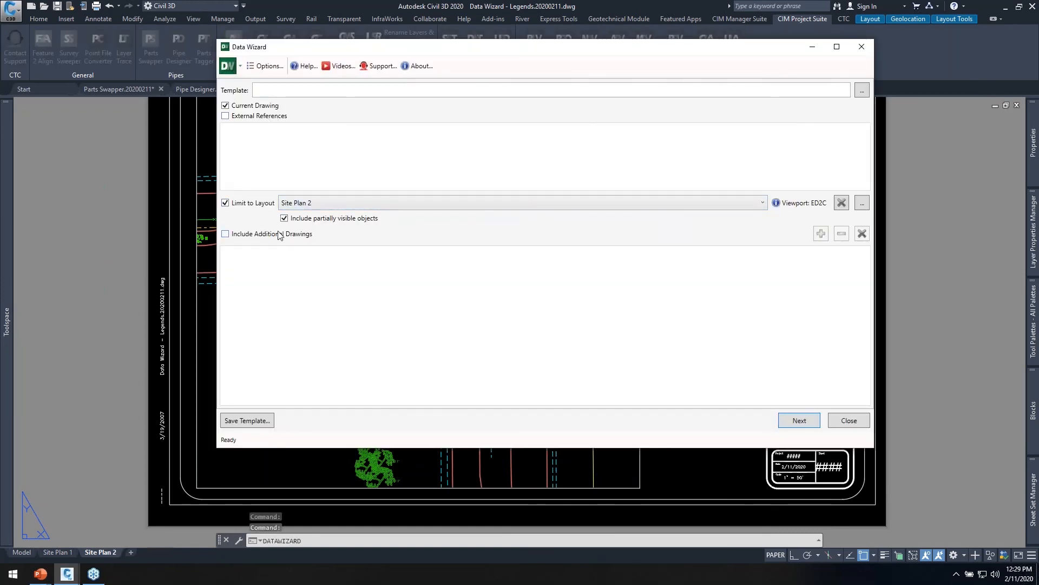
click(252, 234)
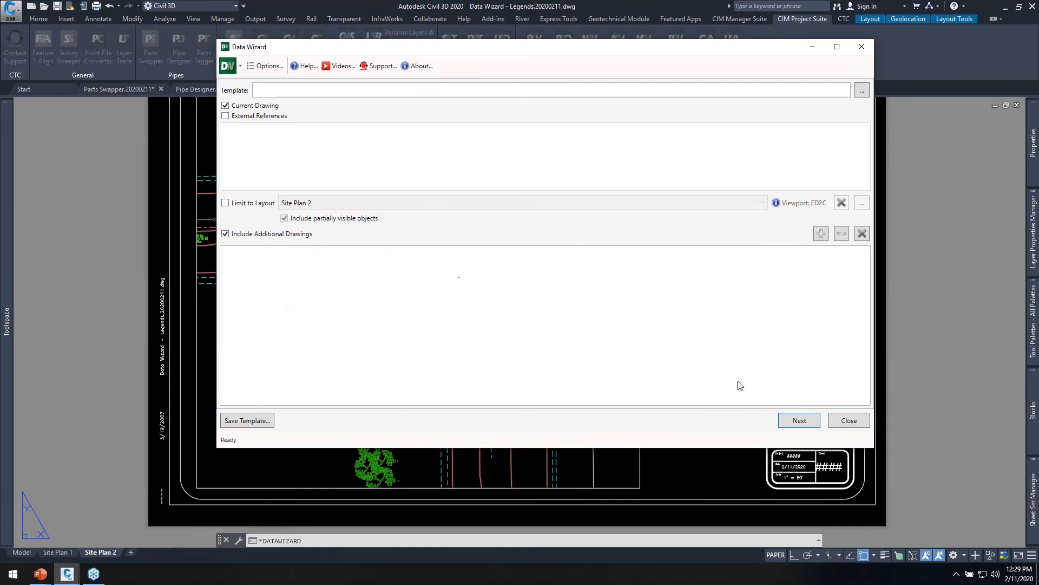
click(854, 422)
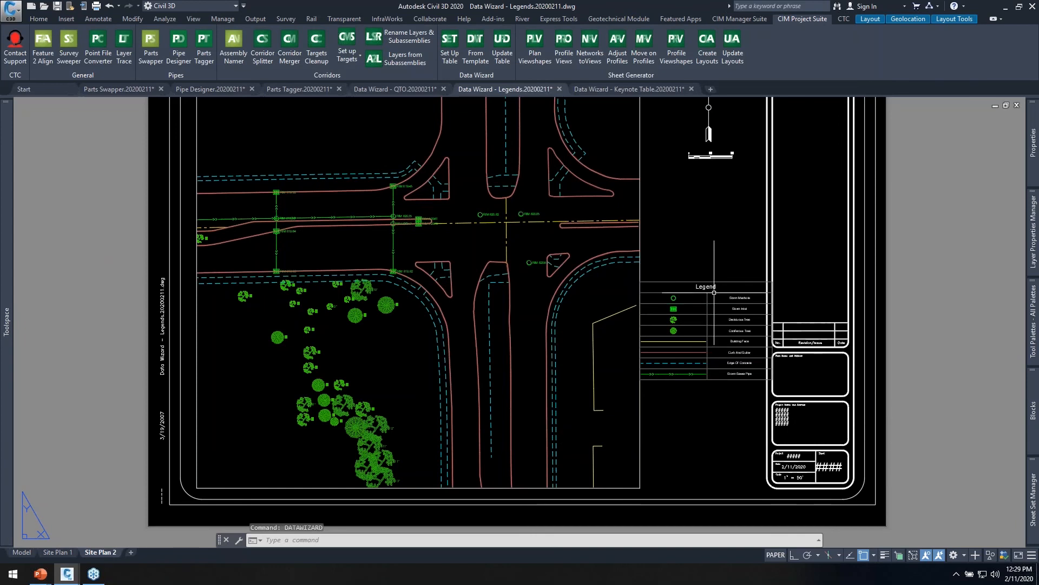
Switch to the Data Wizard - Keynote Table drawing and examine the keynote tags around the concrete island on Plan 1.
click(632, 88)
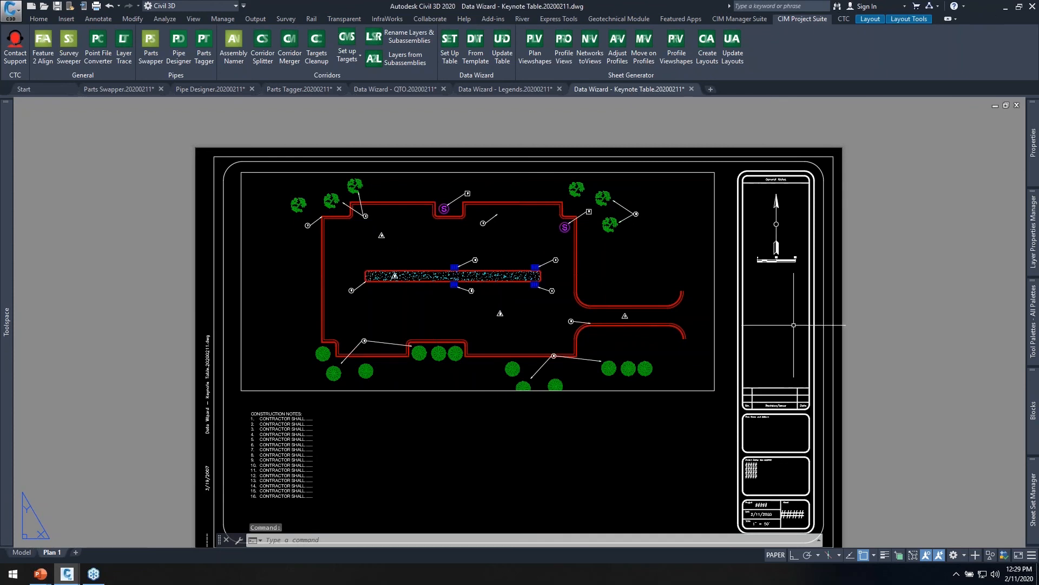
scroll(560, 319, up, 4)
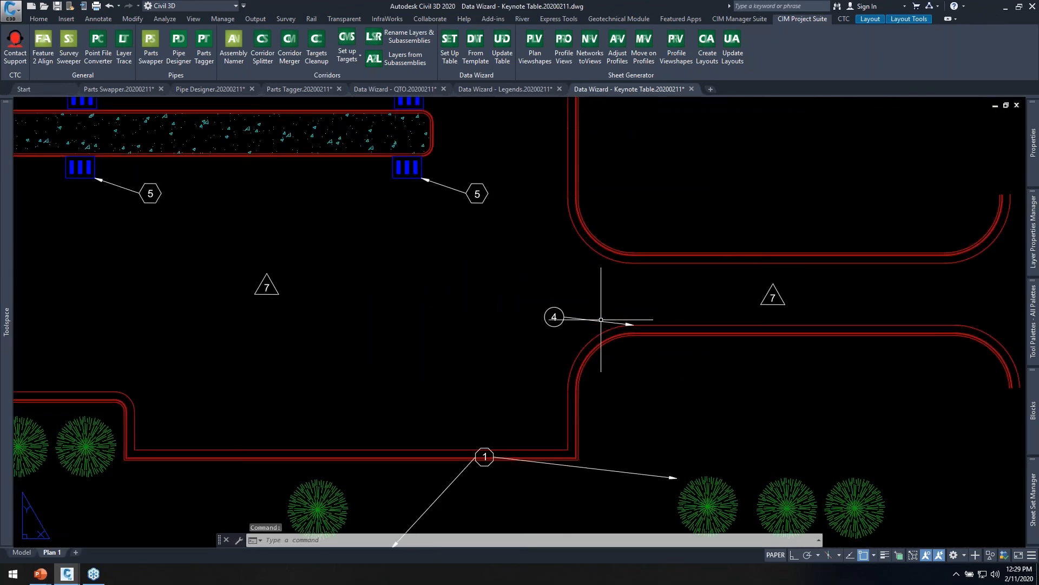
mouse_move(450, 271)
middle_down()
mouse_move(492, 274)
mouse_move(673, 348)
middle_up()
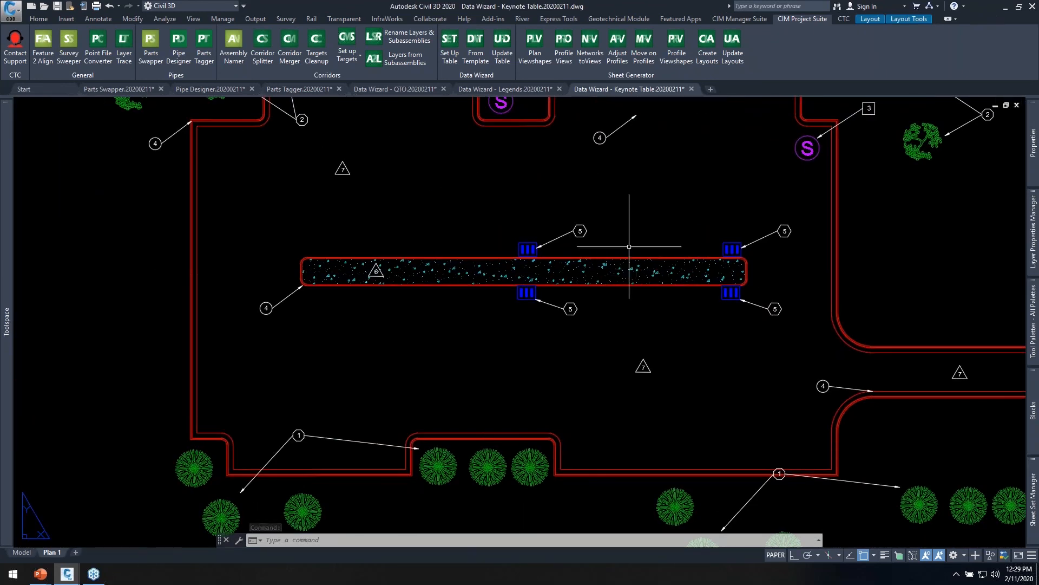
scroll(400, 276, up, 4)
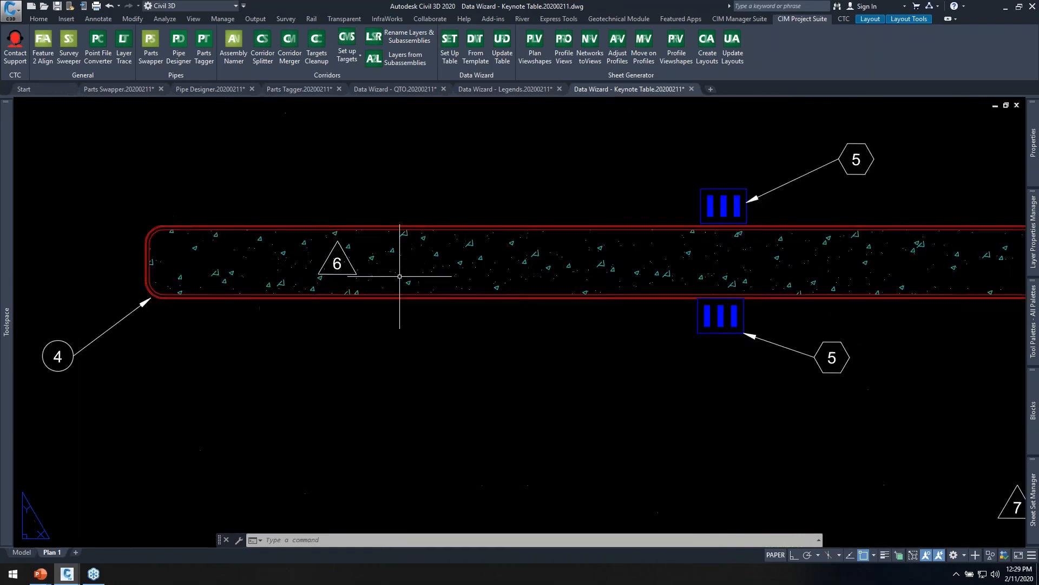
Examine the tag number and description attributes of the triangular keynote inside the concrete island, then return to paper space without editing them.
double_click(361, 259)
double_click(346, 261)
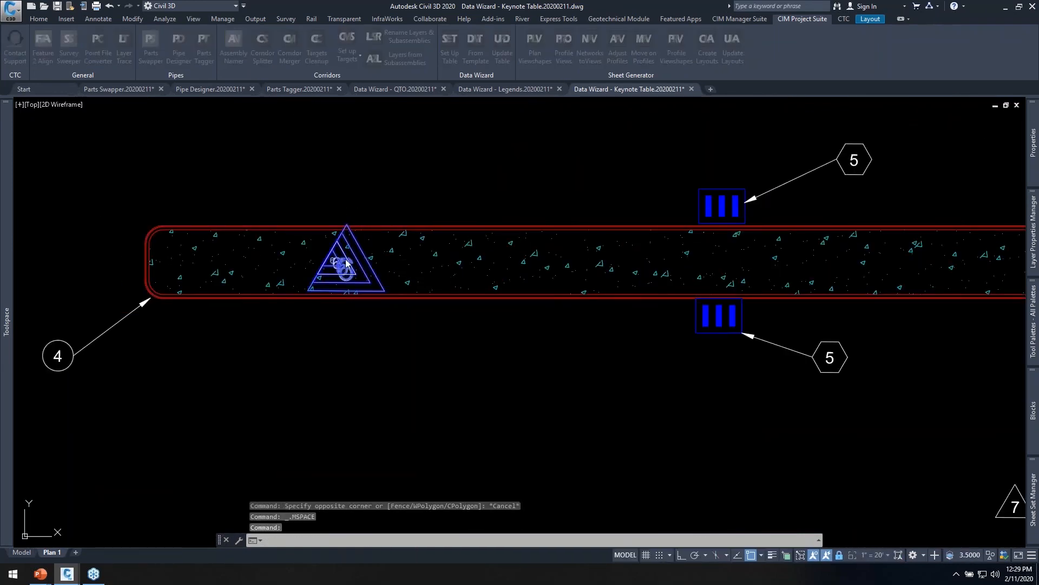
click(743, 143)
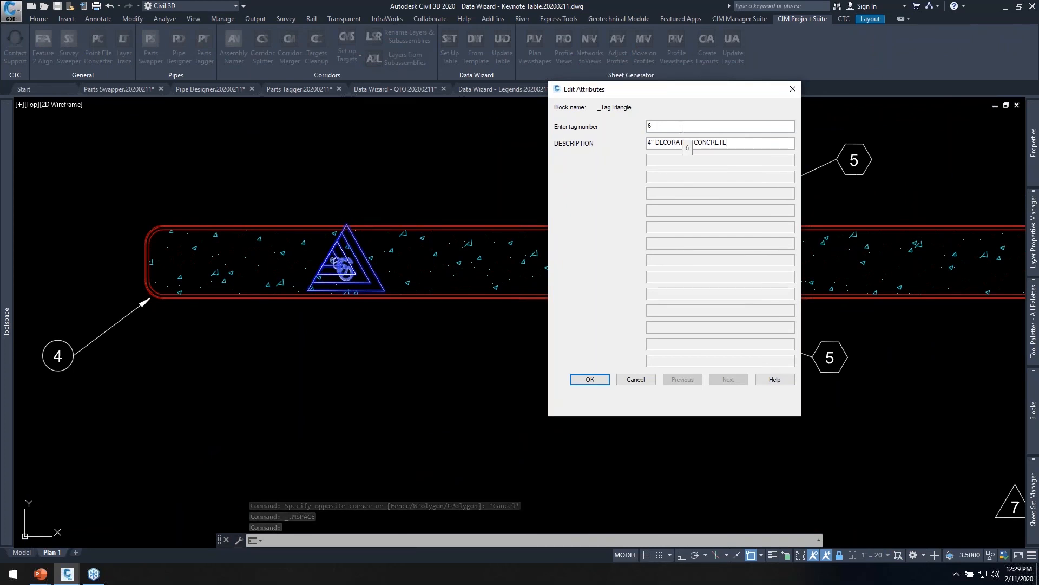
drag(666, 125, 596, 135)
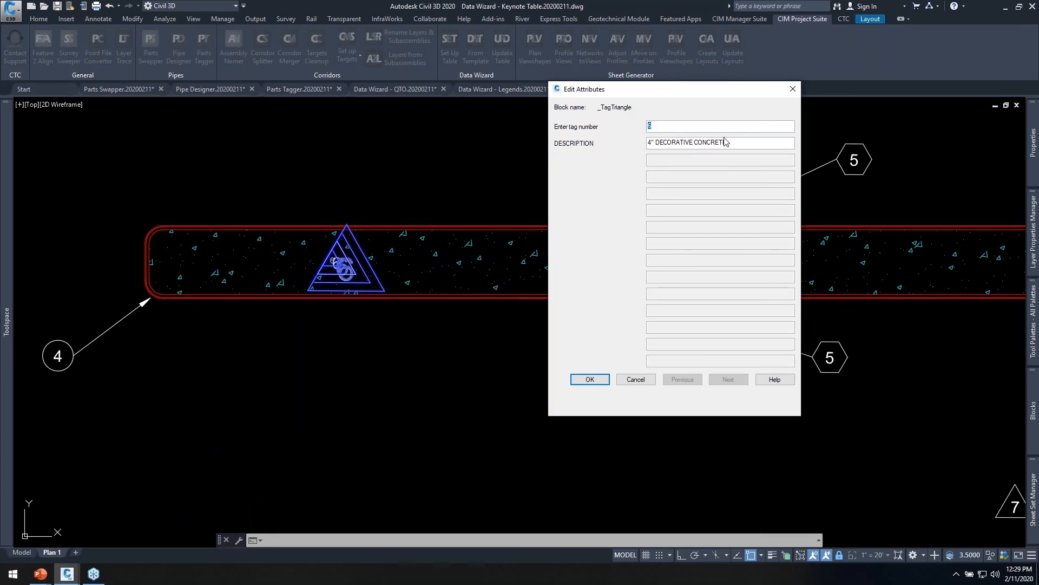
click(636, 379)
scroll(637, 320, down, 3)
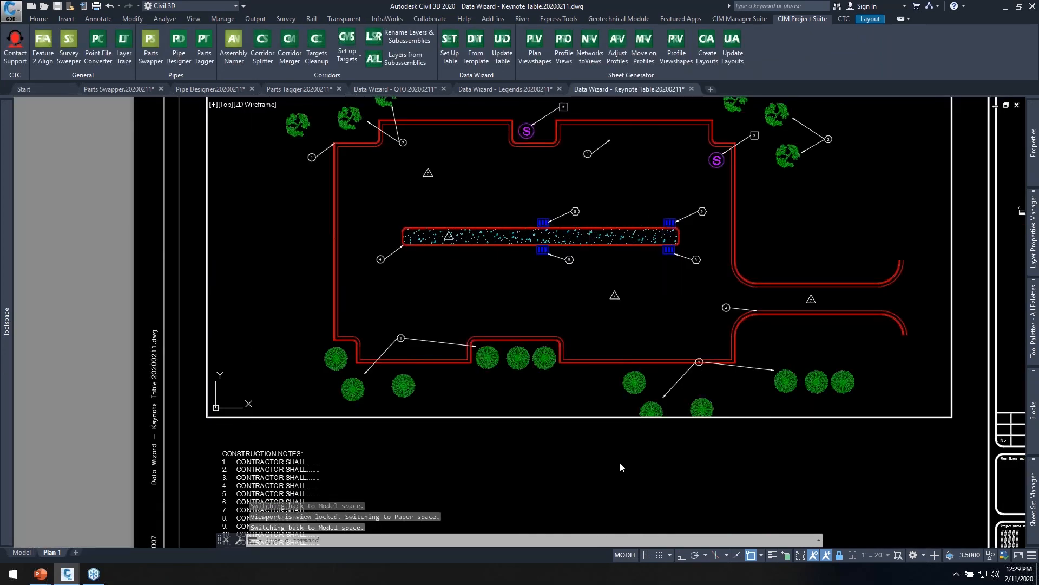
double_click(710, 469)
middle_drag(793, 487, 703, 314)
click(797, 18)
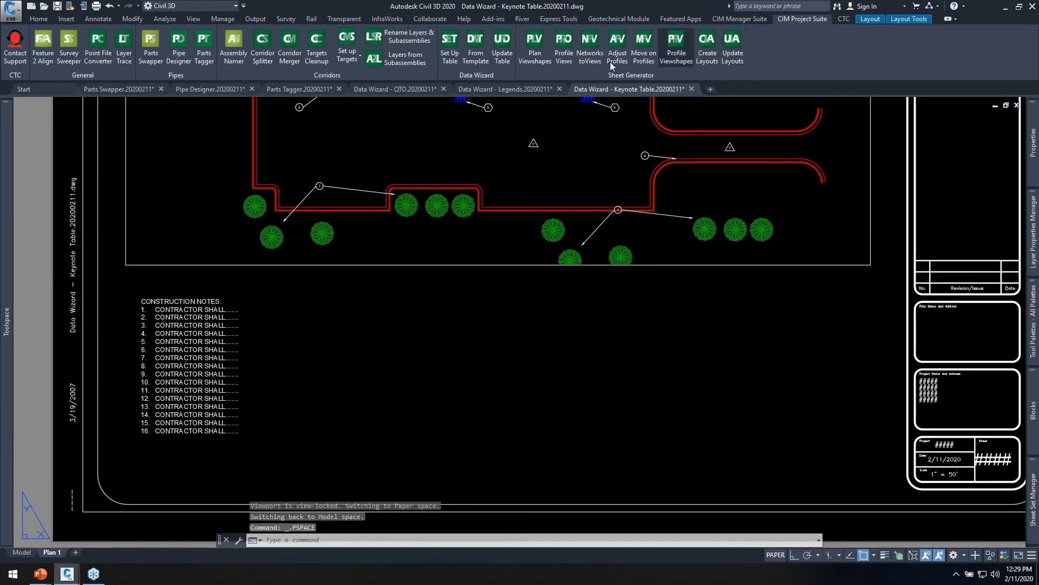
click(503, 47)
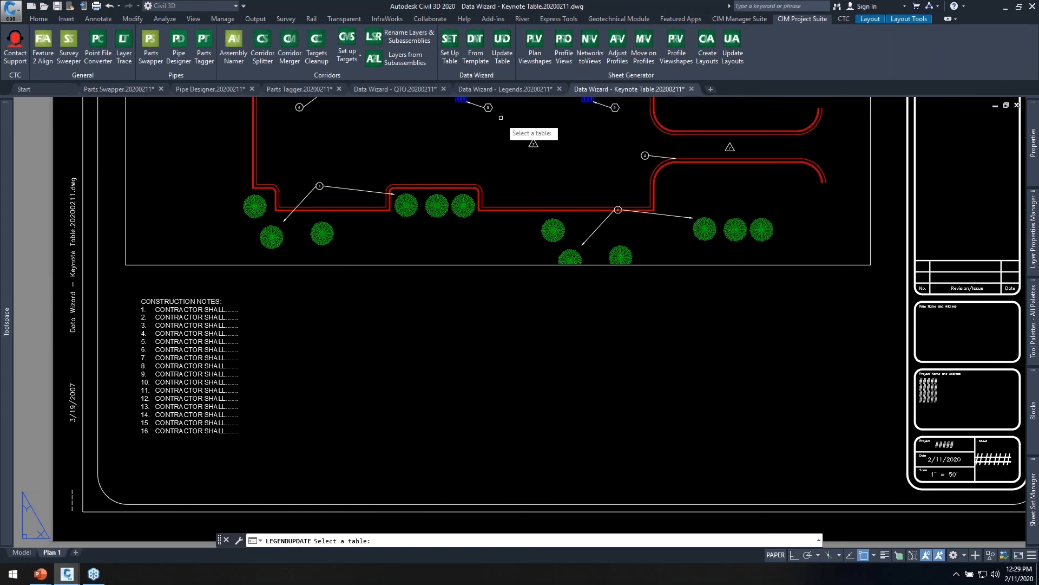
key(Escape)
click(502, 237)
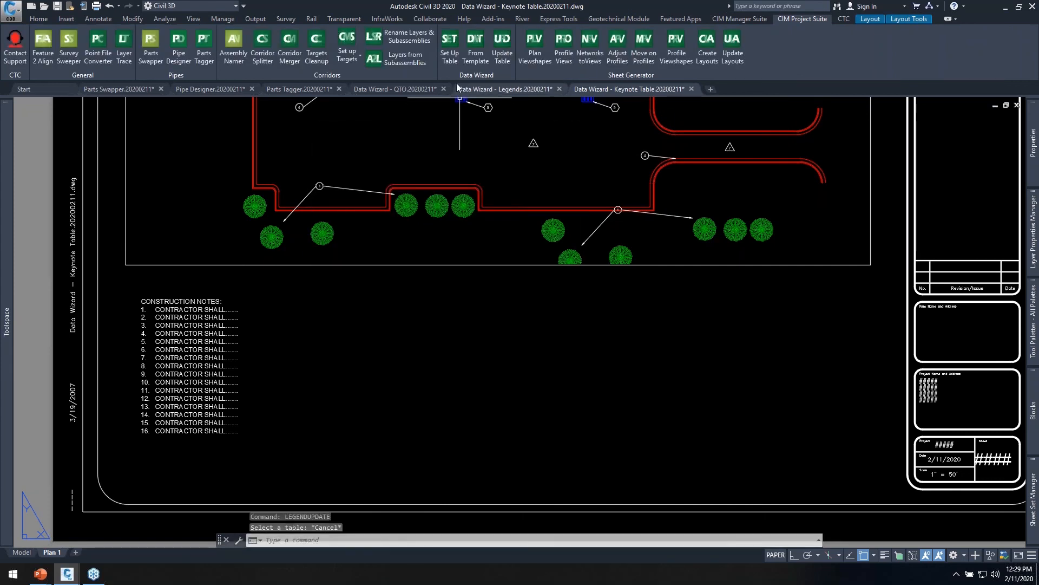
Start a new Data Wizard table setup limited to the Plan 1 layout and its large plan viewport.
click(449, 55)
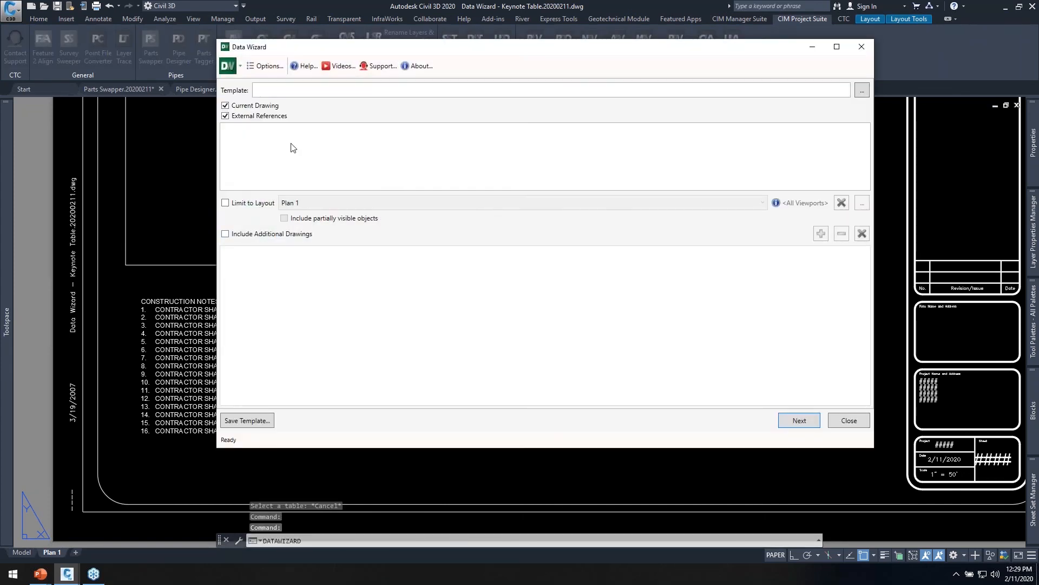
click(238, 207)
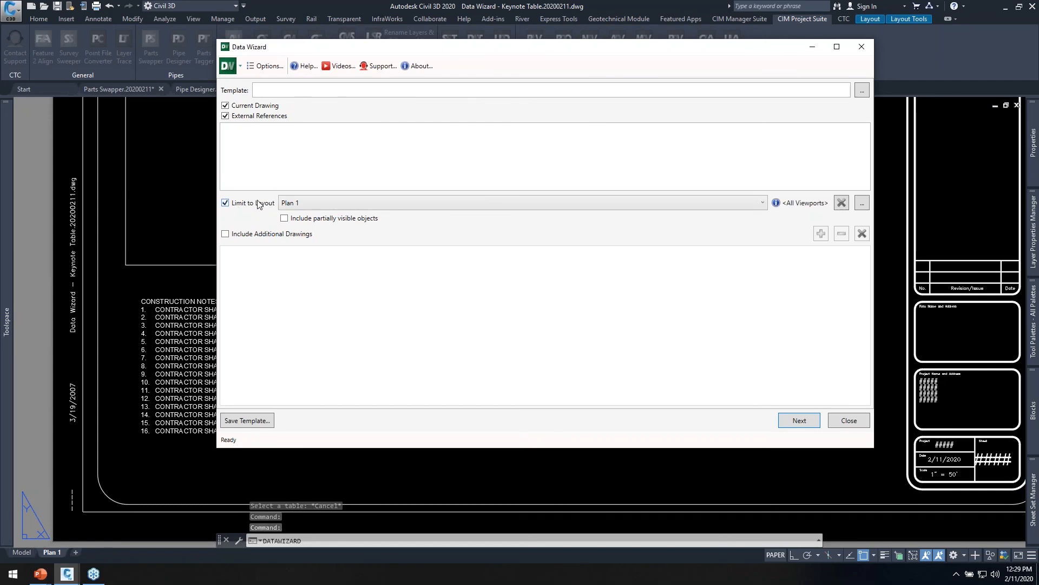
drag(471, 49, 600, 92)
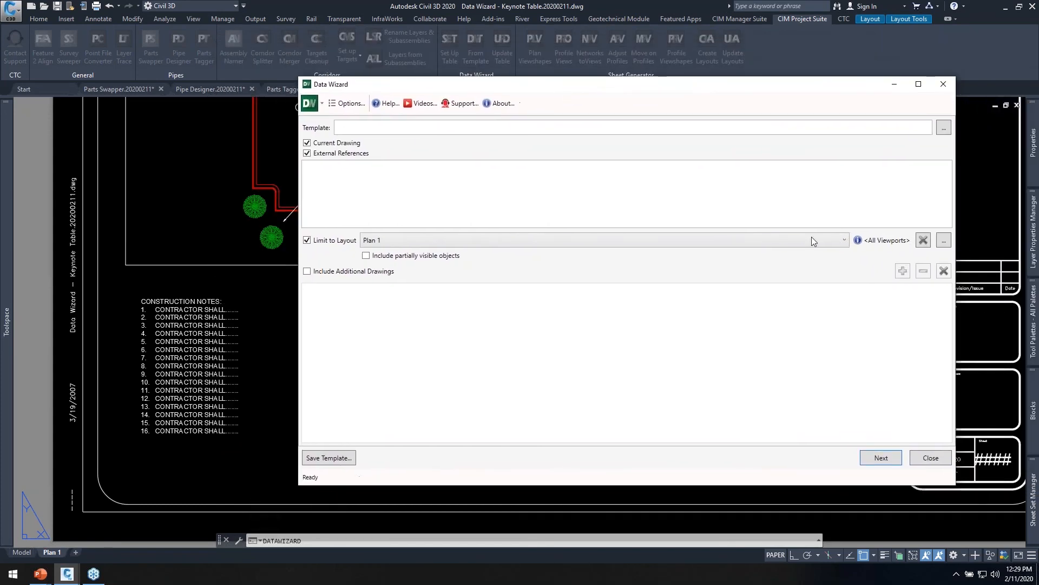
click(943, 240)
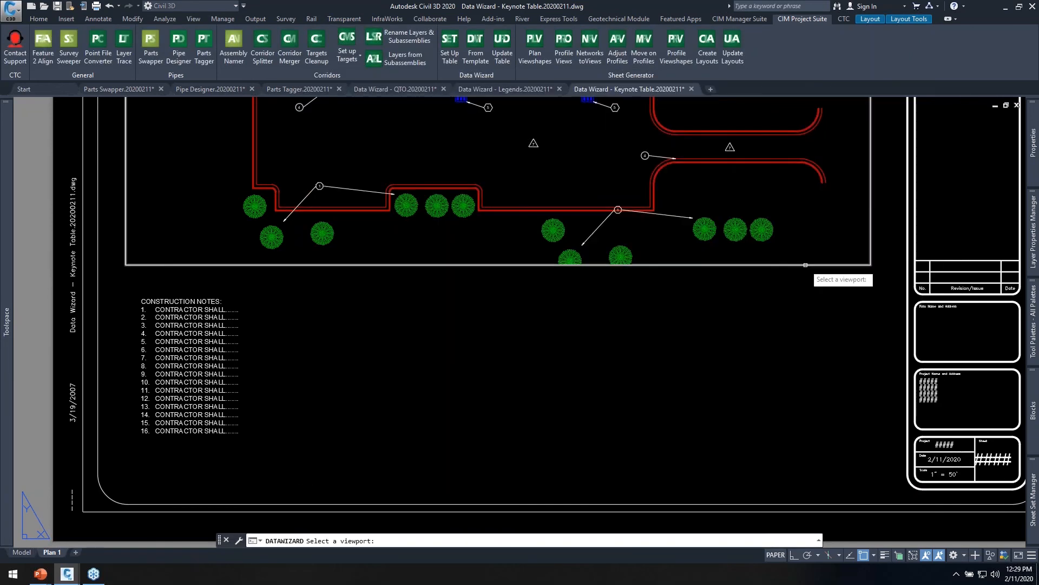
click(810, 264)
drag(625, 91, 475, 337)
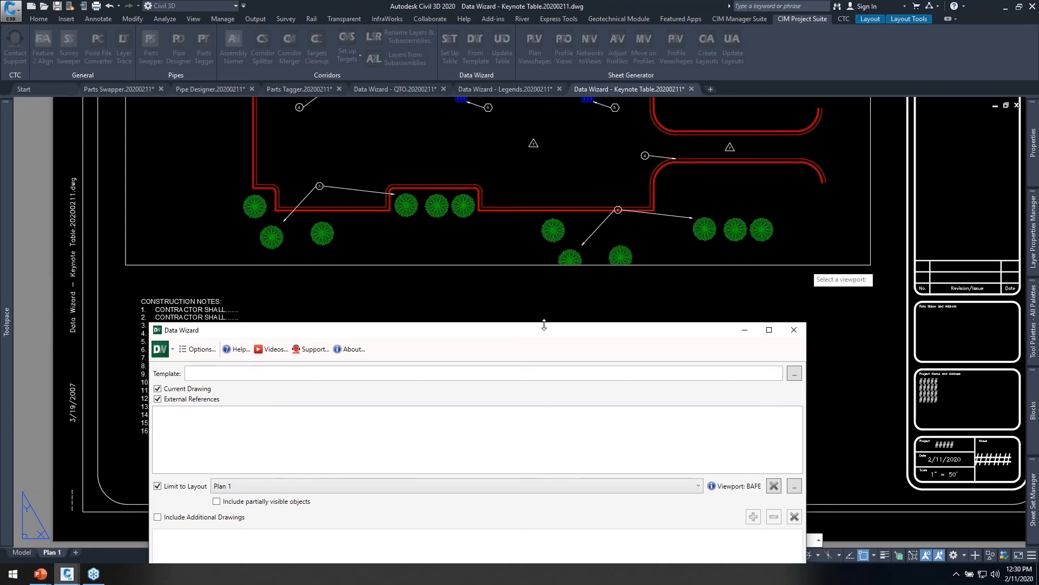
drag(531, 325, 566, 247)
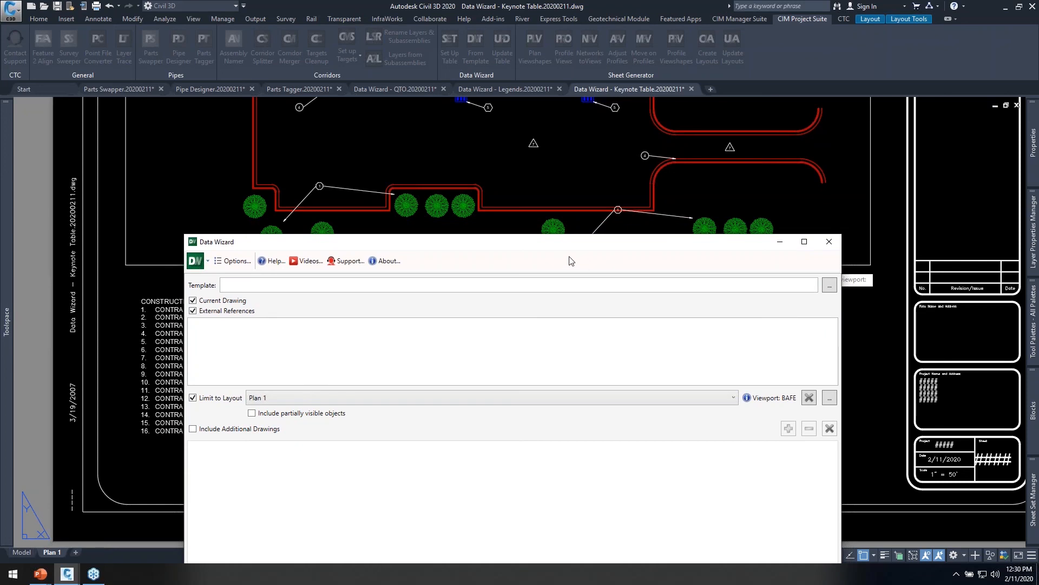
drag(546, 248, 569, 97)
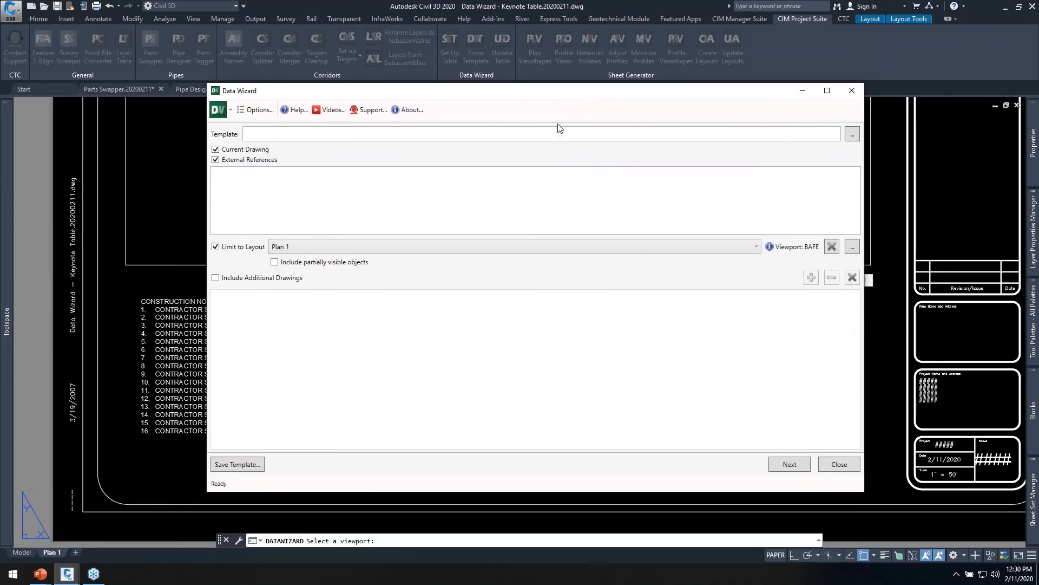
Include only Multileaders as the object type for the table and refresh the item counts.
click(790, 465)
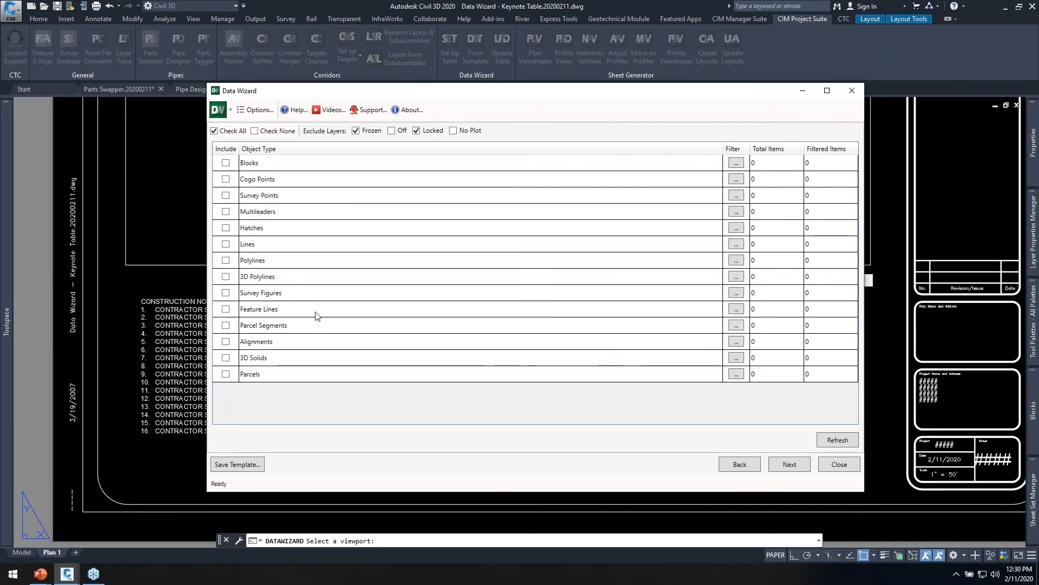
click(226, 211)
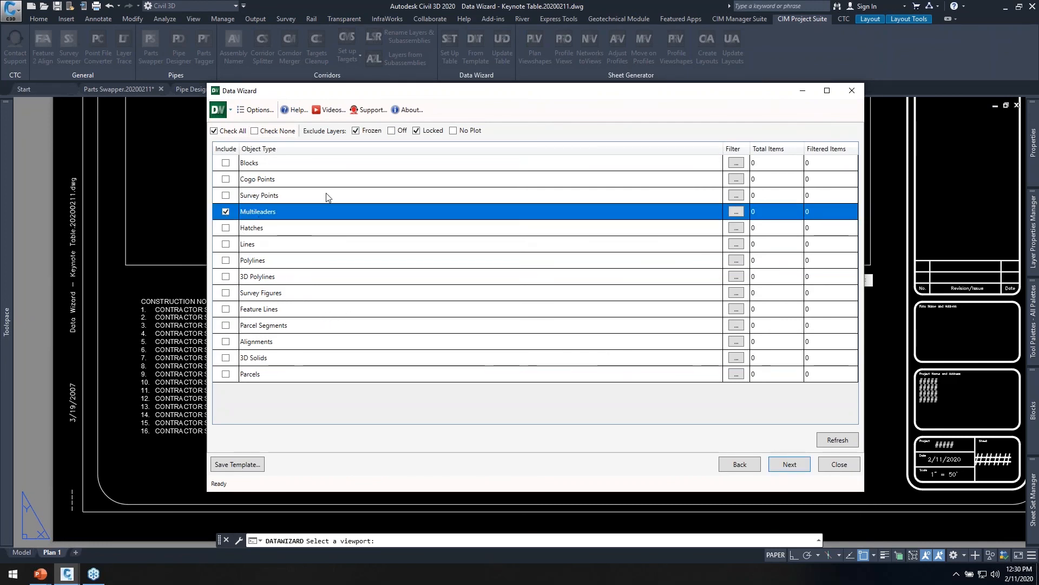
click(829, 444)
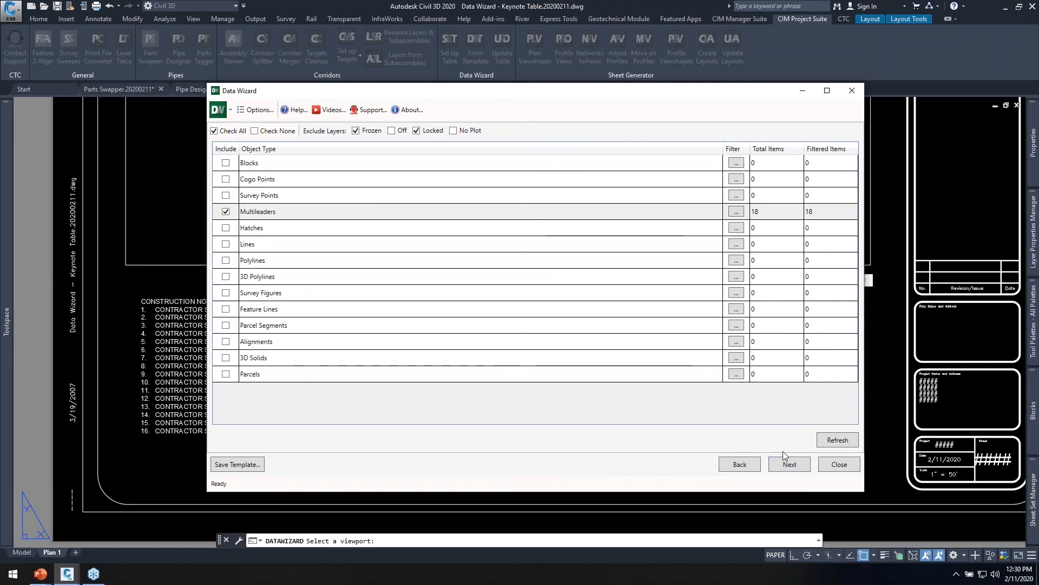
click(790, 464)
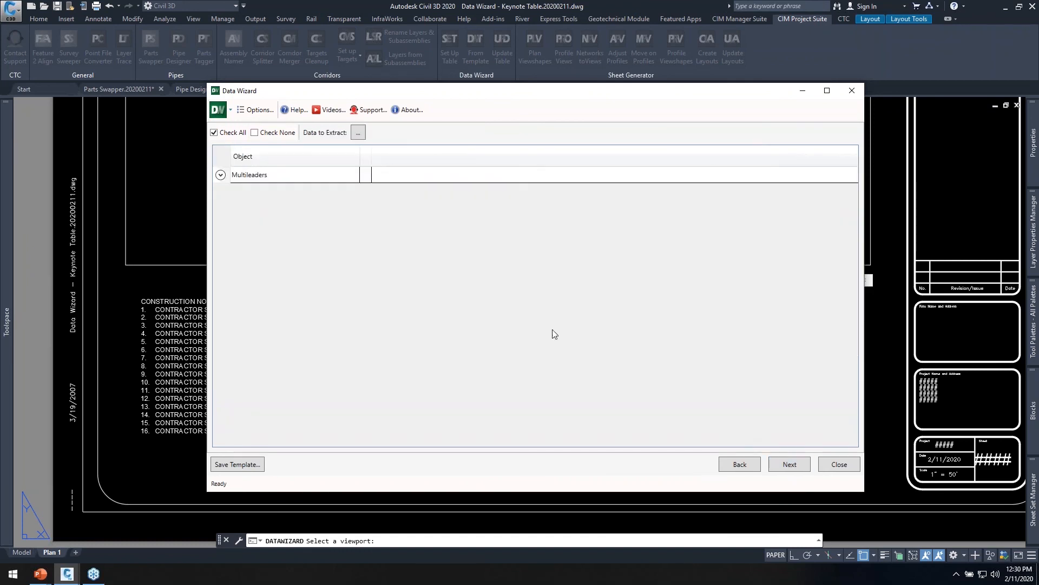
Expand the multileader list and set Graphic and Additional Data as the data to extract.
click(220, 175)
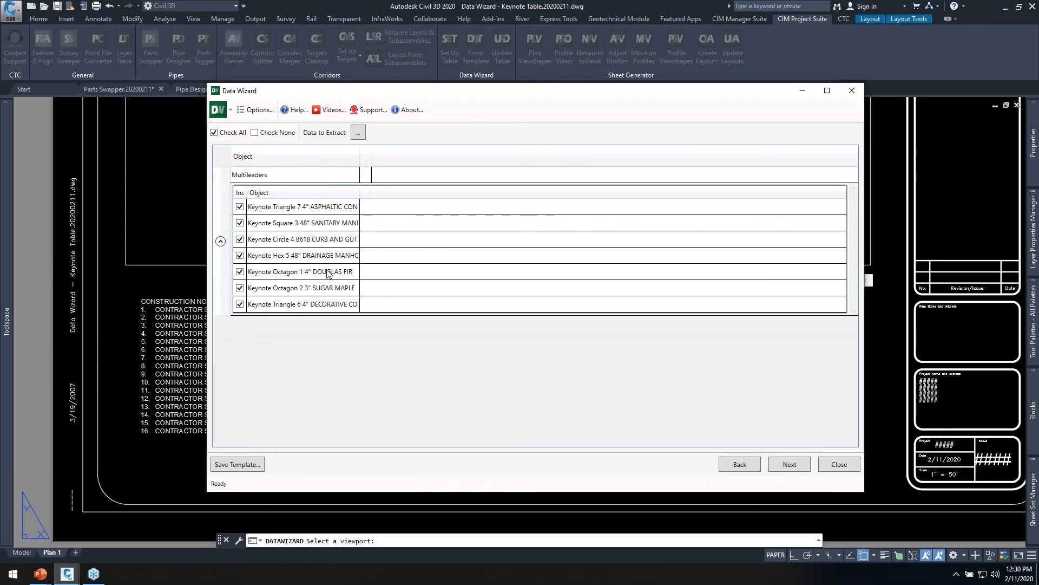
click(358, 132)
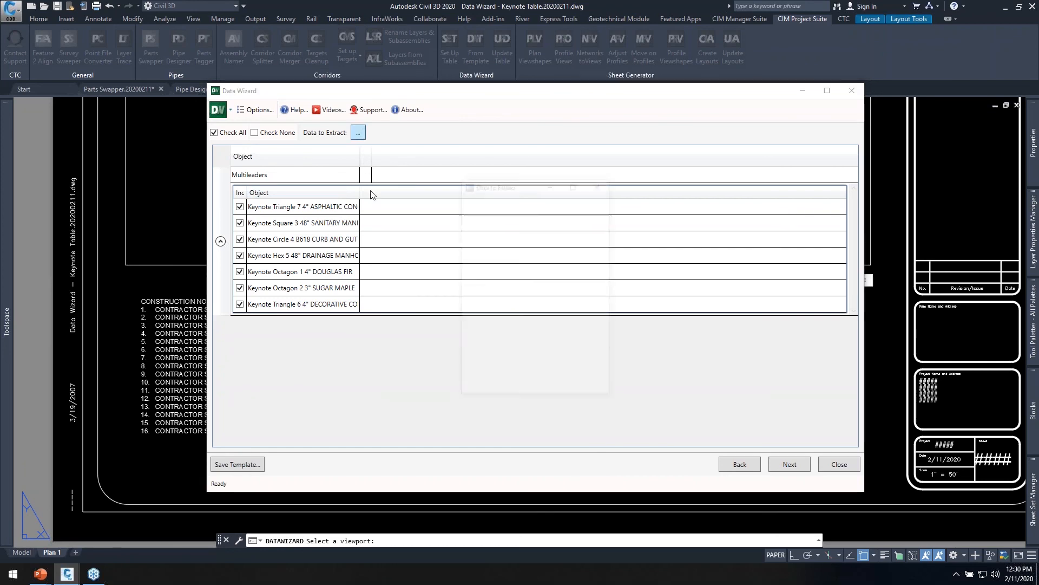
click(488, 201)
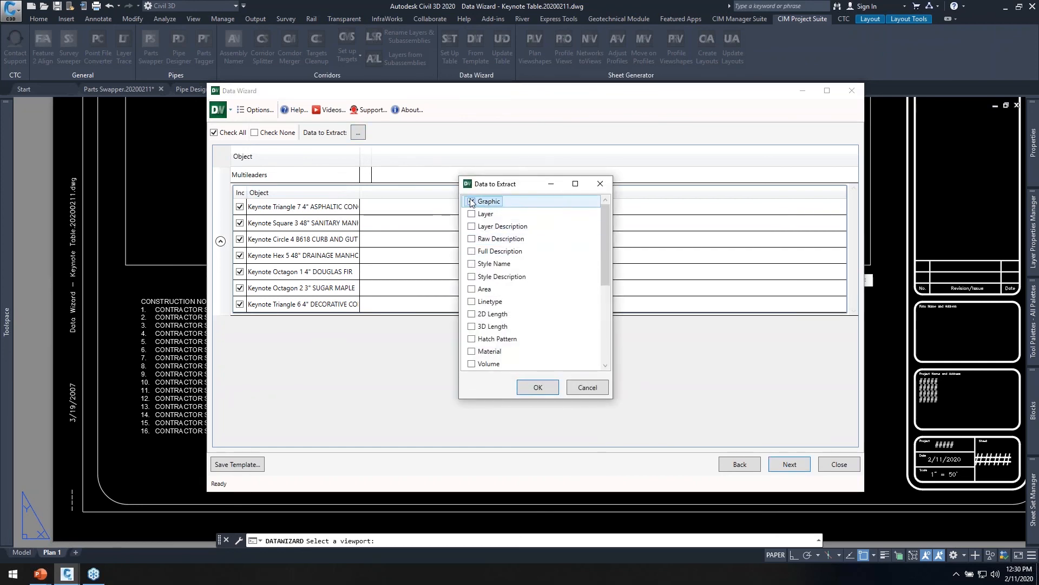
scroll(490, 216, down, 5)
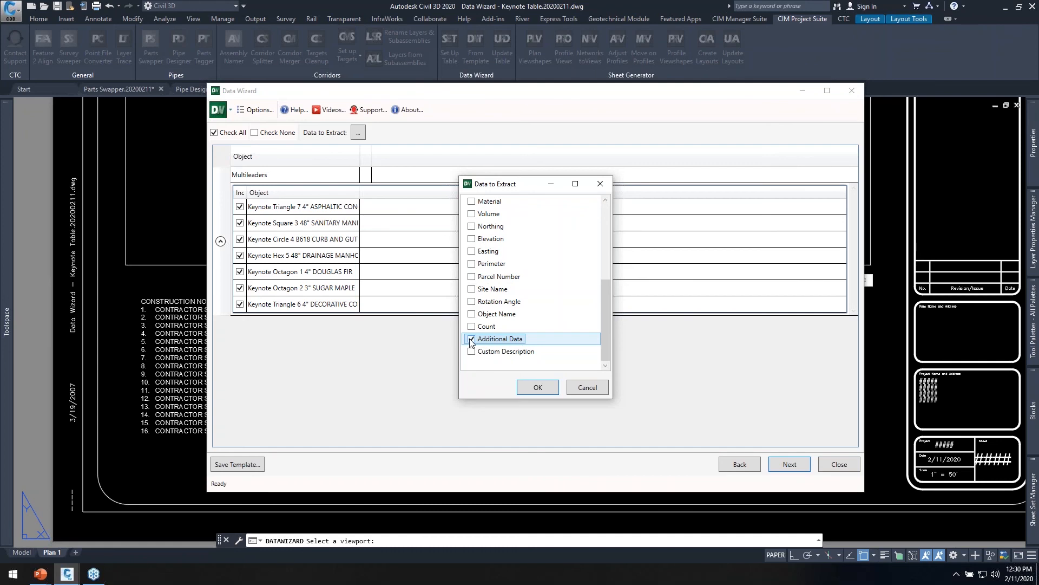
scroll(479, 227, up, 5)
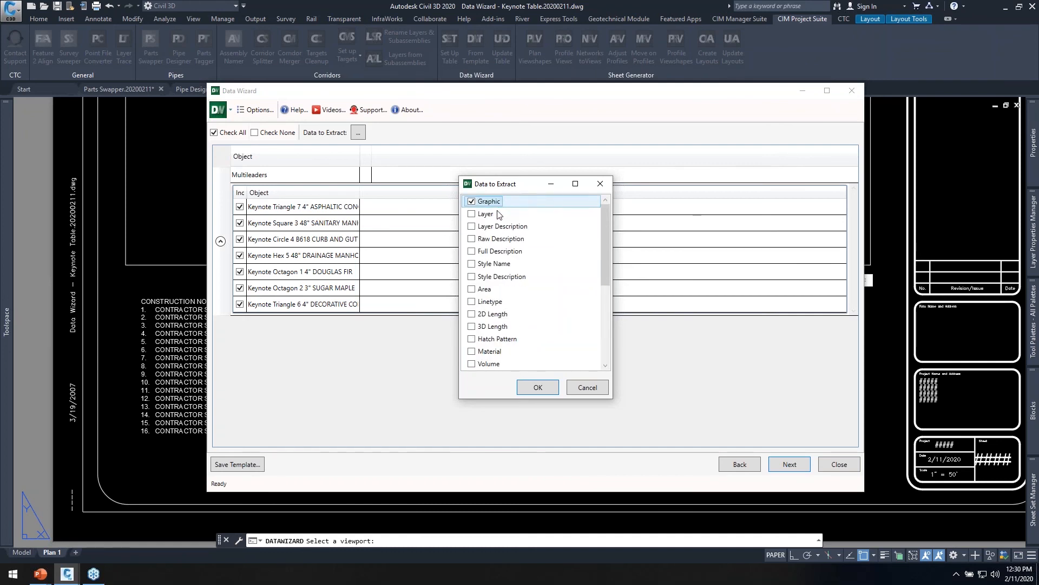
scroll(504, 272, down, 3)
scroll(503, 273, down, 2)
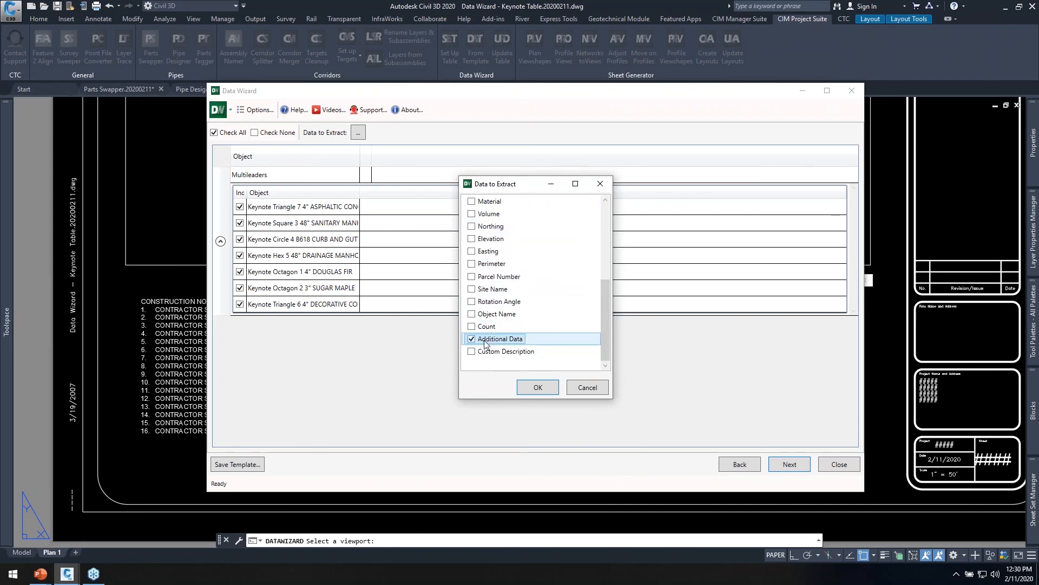
click(535, 388)
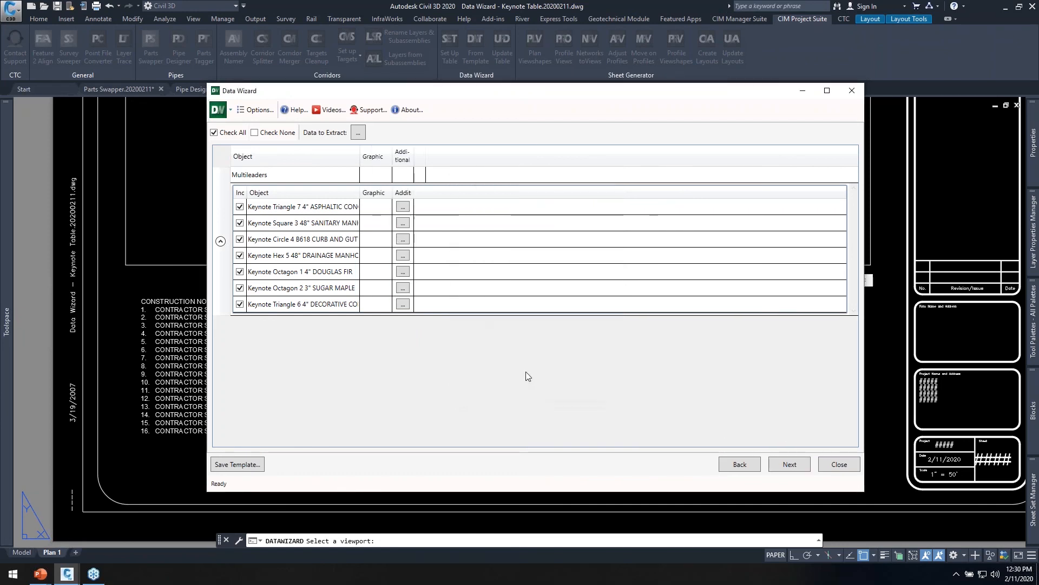
Include the DESCRIPTION attribute as the multileaders' additional data, leaving TAGNUMBER out, and proceed to the table output settings.
click(401, 208)
click(402, 208)
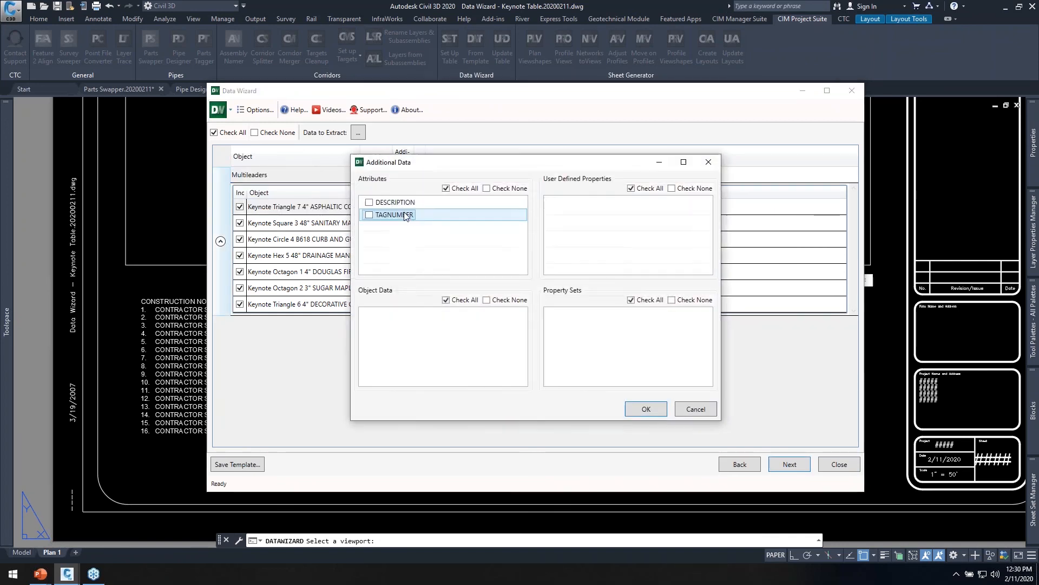
drag(511, 172, 571, 147)
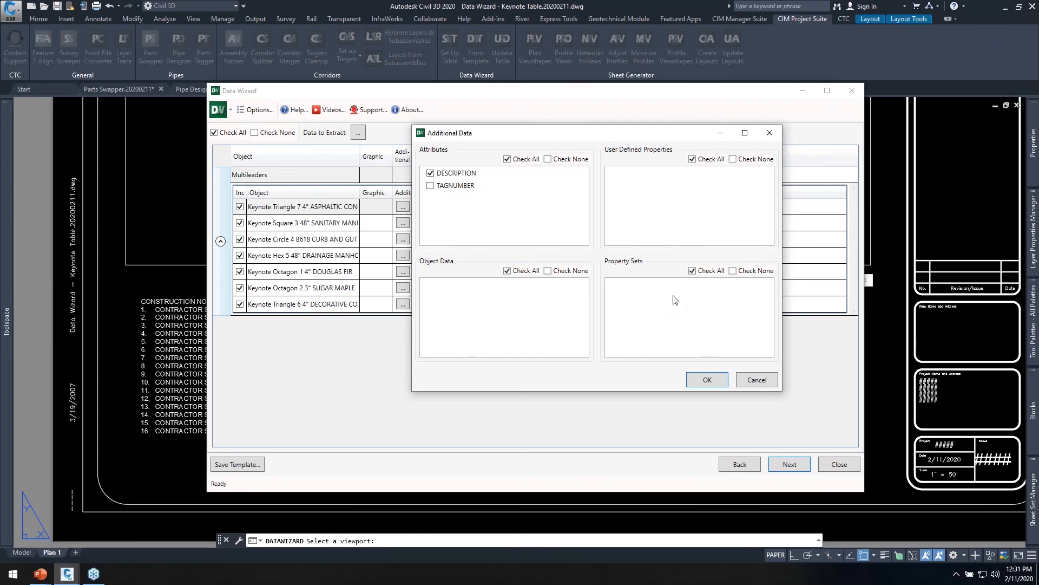
drag(614, 140, 577, 132)
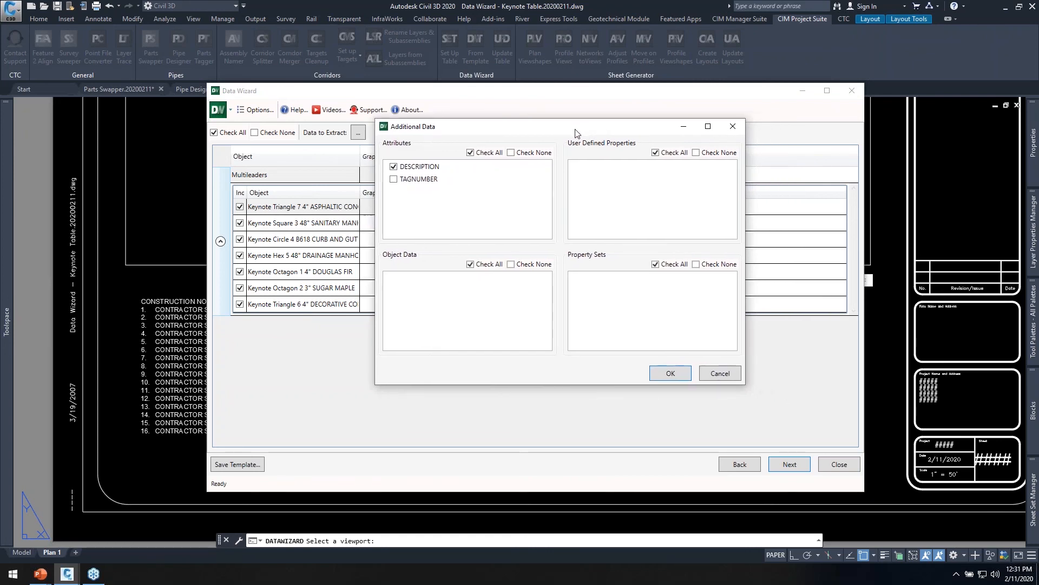
click(669, 373)
click(789, 464)
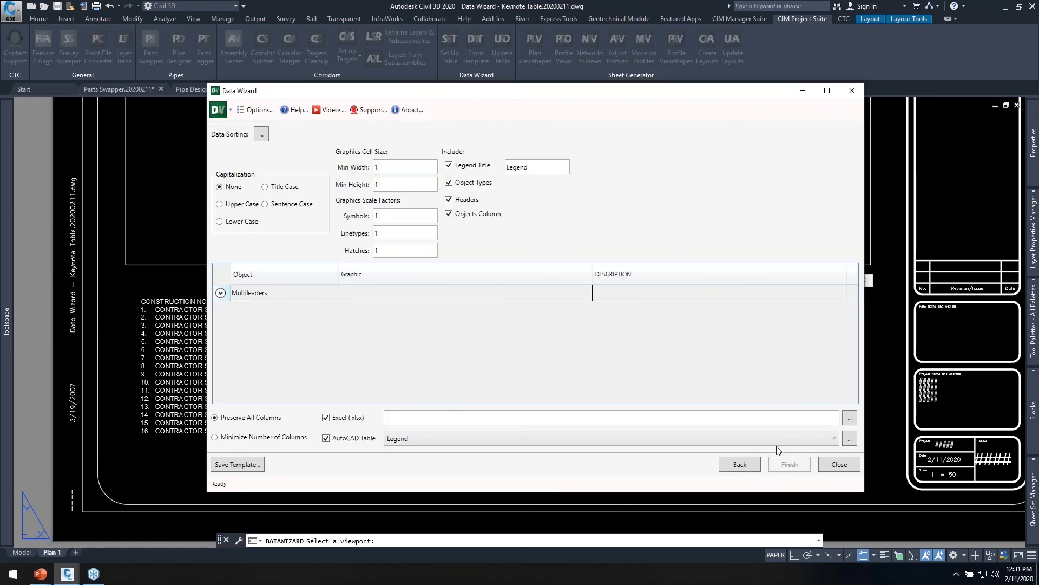
Exclude object types, headers and the objects column from the table, and turn off the Excel output.
click(220, 292)
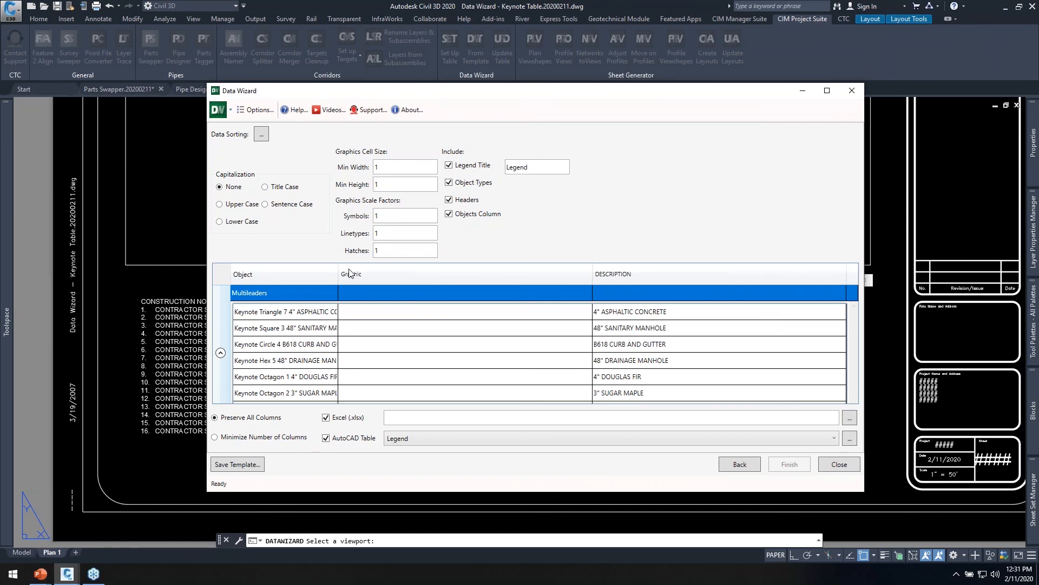
click(455, 215)
click(449, 183)
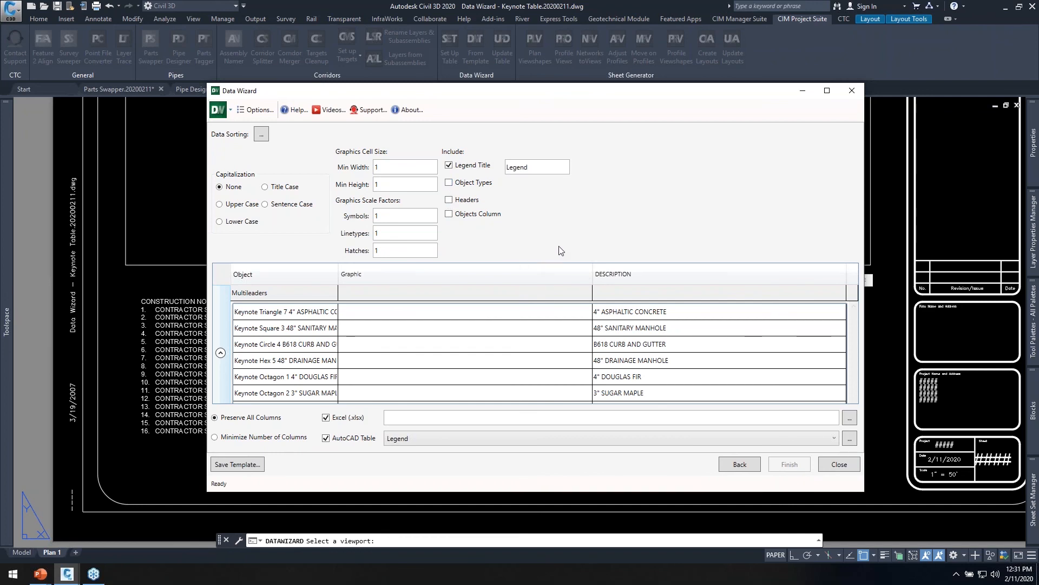
click(327, 418)
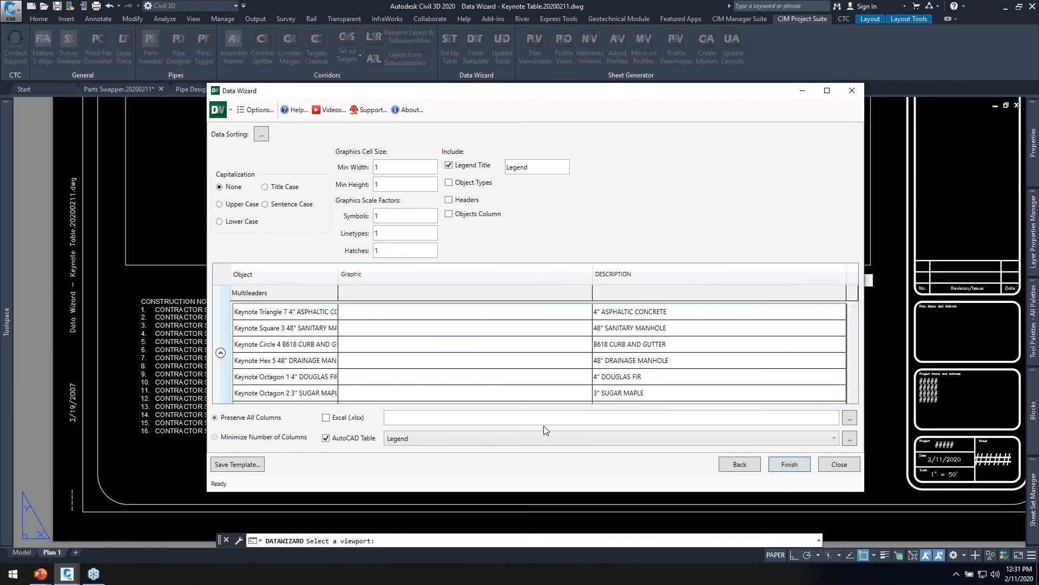
Generate the AutoCAD legend table and place it beside the construction notes on the Plan 1 layout.
click(790, 465)
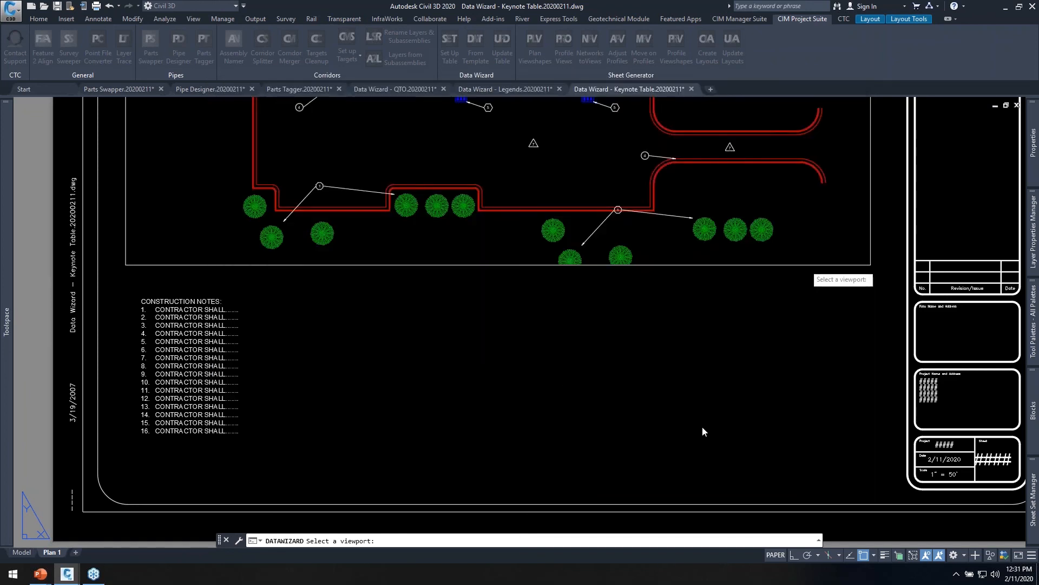
click(552, 373)
click(348, 336)
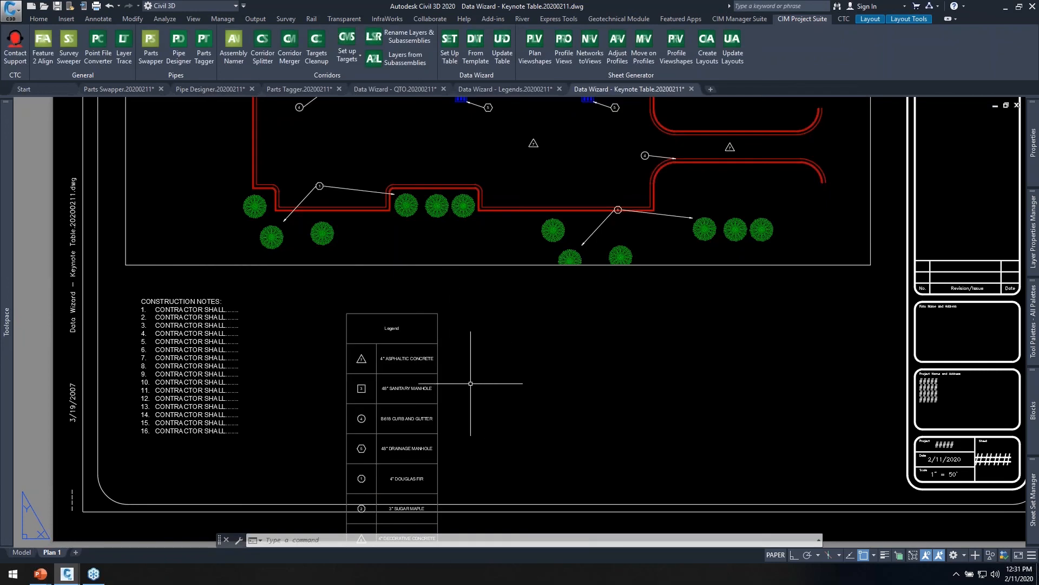
mouse_move(459, 377)
middle_down()
mouse_move(491, 323)
mouse_move(507, 253)
mouse_move(528, 288)
mouse_move(494, 307)
middle_up()
scroll(474, 289, up, 2)
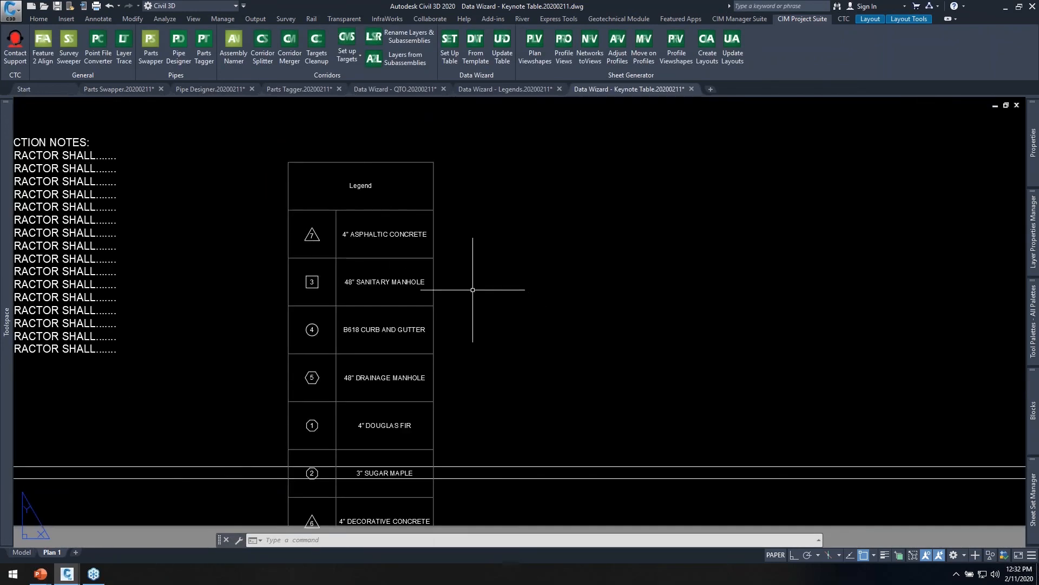
Delete the oversized legend table from the Plan 1 layout.
click(472, 312)
click(393, 292)
key(Delete)
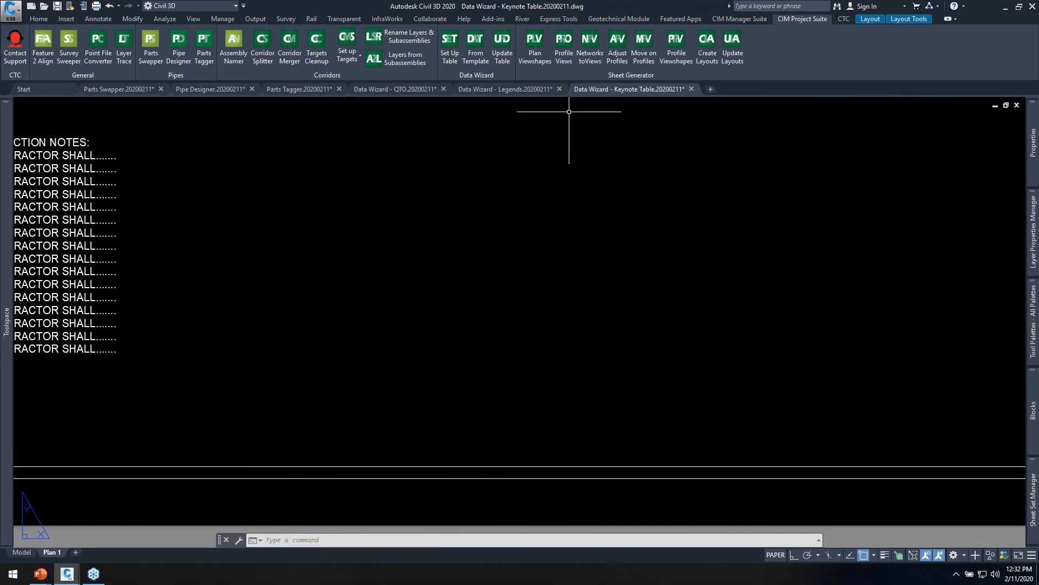
Start the Data Wizard table setup again with the same selections and set the graphics cell minimum height to 0.3.
click(450, 59)
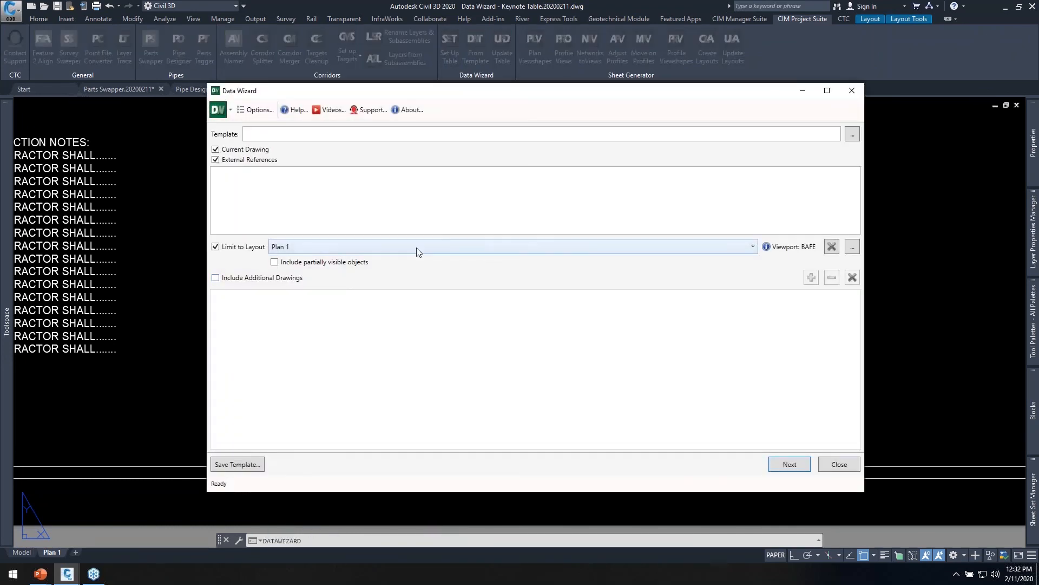
click(789, 465)
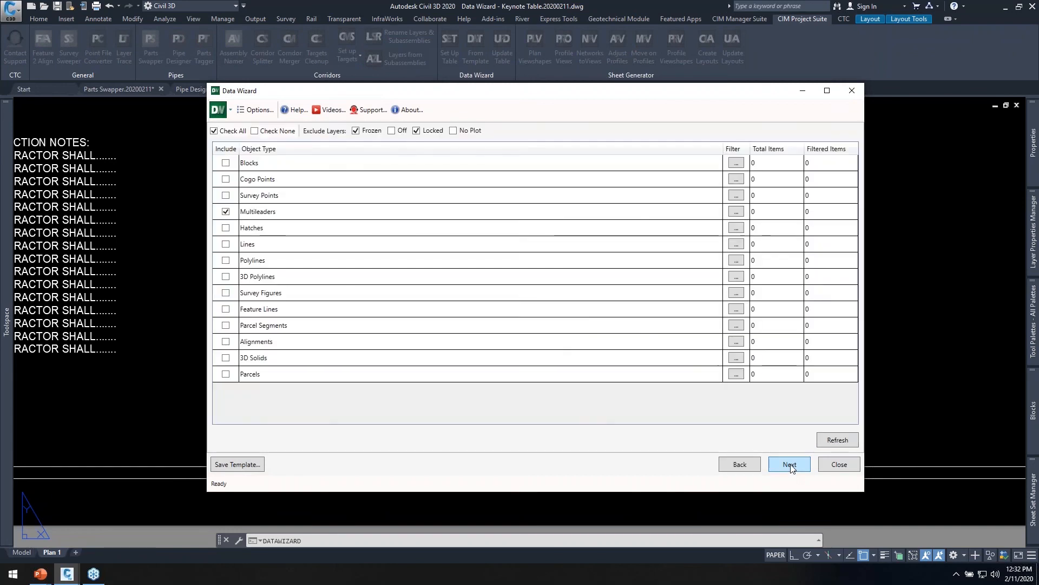
click(790, 465)
click(790, 464)
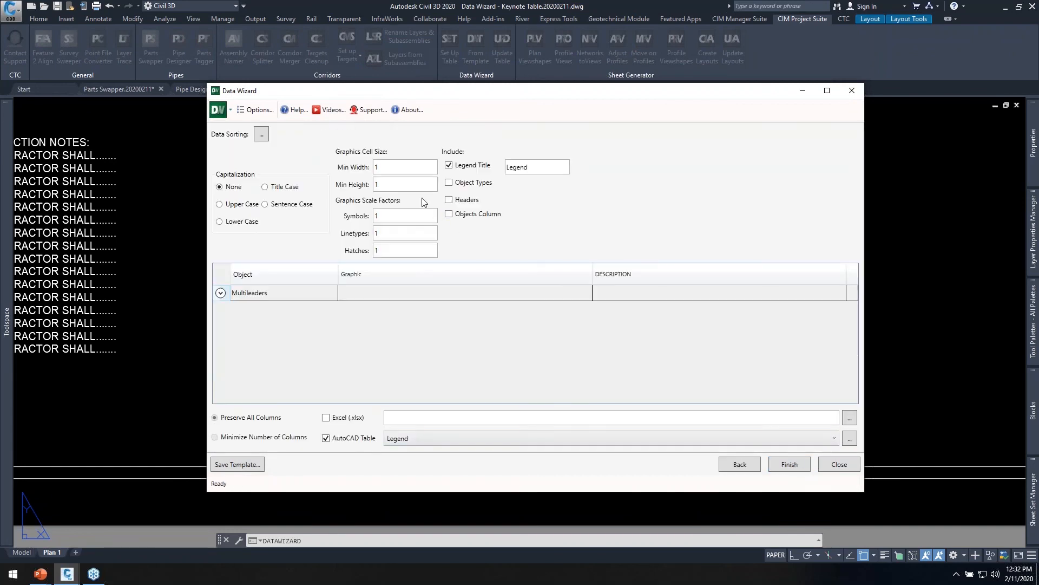
key(Tab)
Sort the multileader rows of the table by Object.
click(259, 139)
click(563, 211)
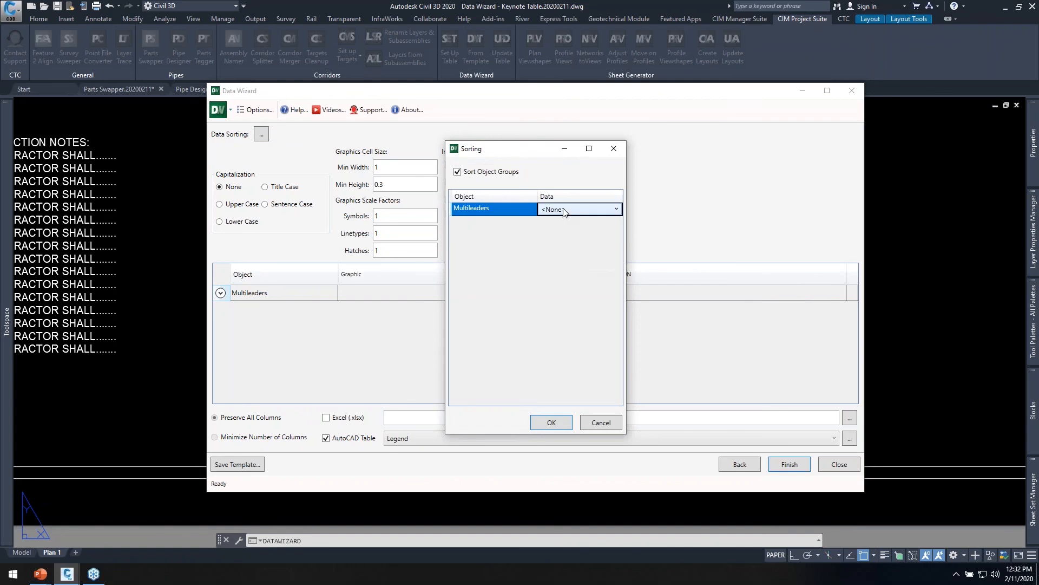
click(563, 210)
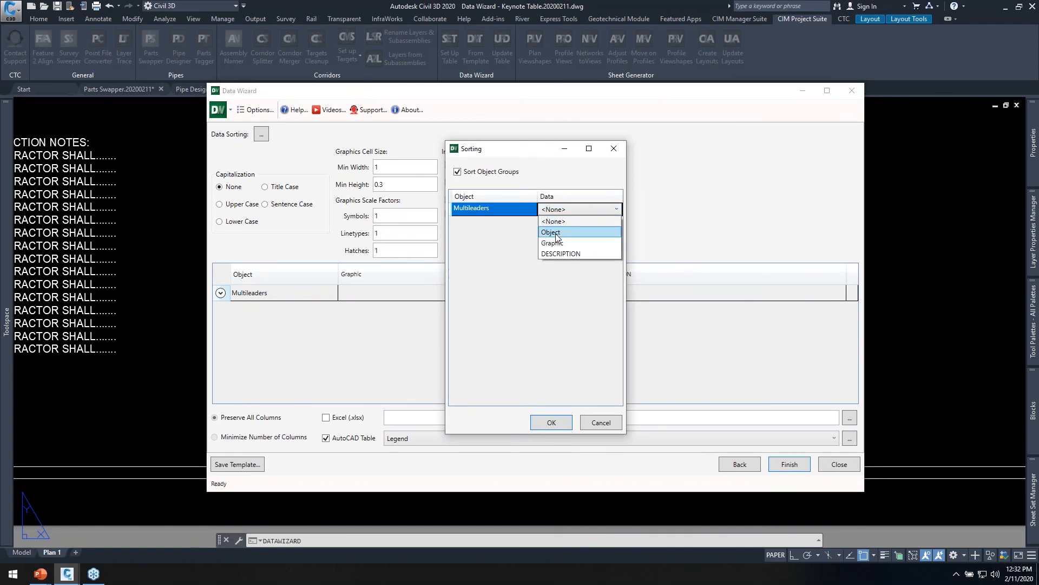
click(555, 233)
click(550, 422)
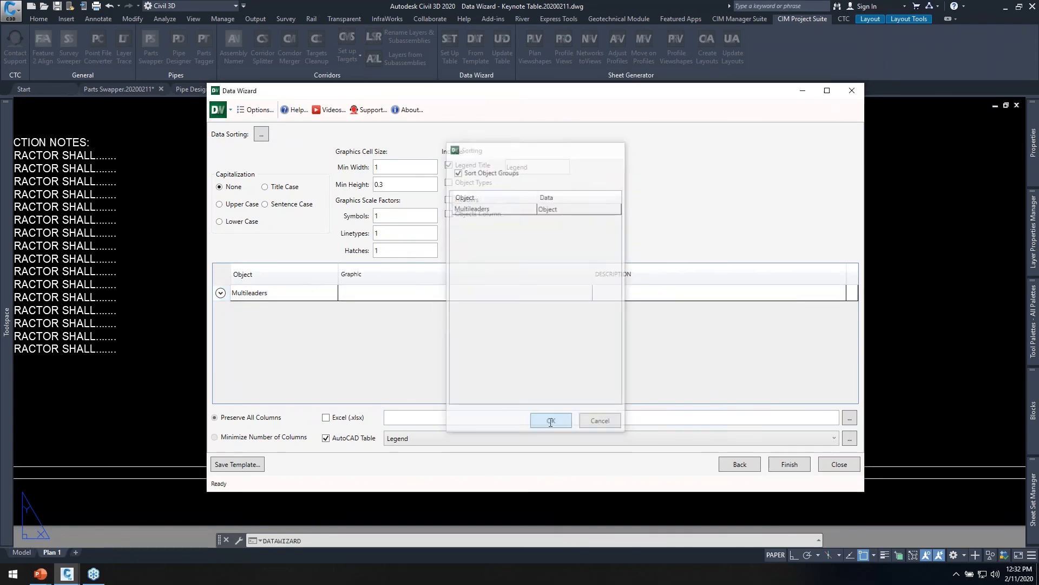
Generate the compact, sorted legend table and insert it between the plan viewport and sheet border, beside the construction notes.
click(789, 464)
scroll(348, 309, down, 3)
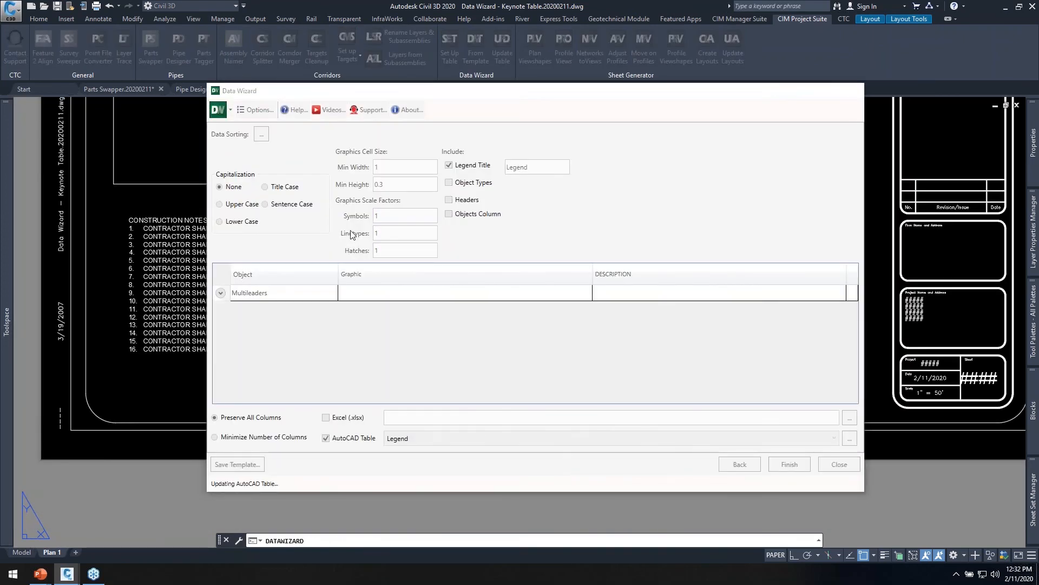
click(332, 246)
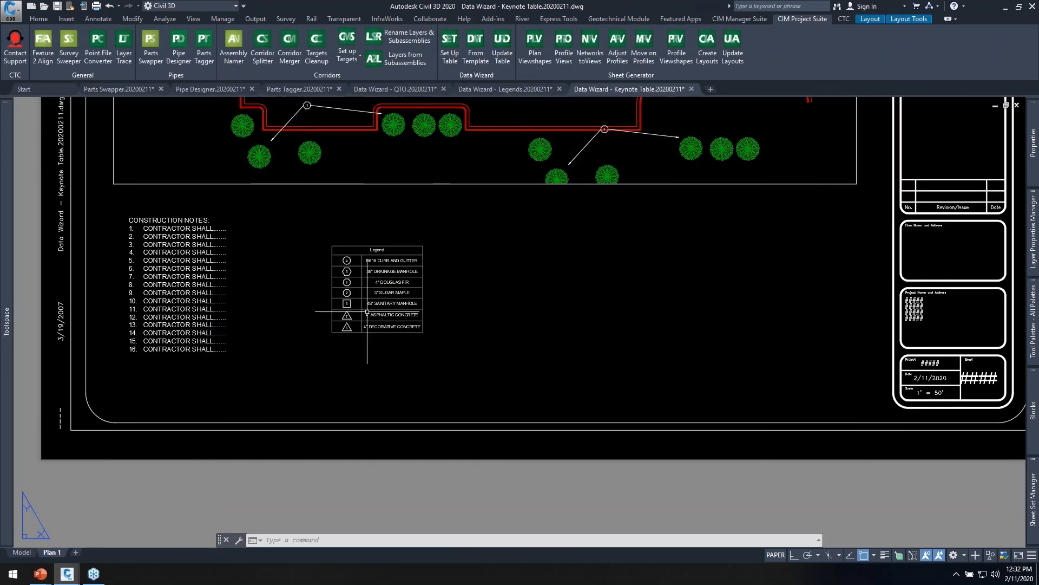
scroll(375, 307, up, 4)
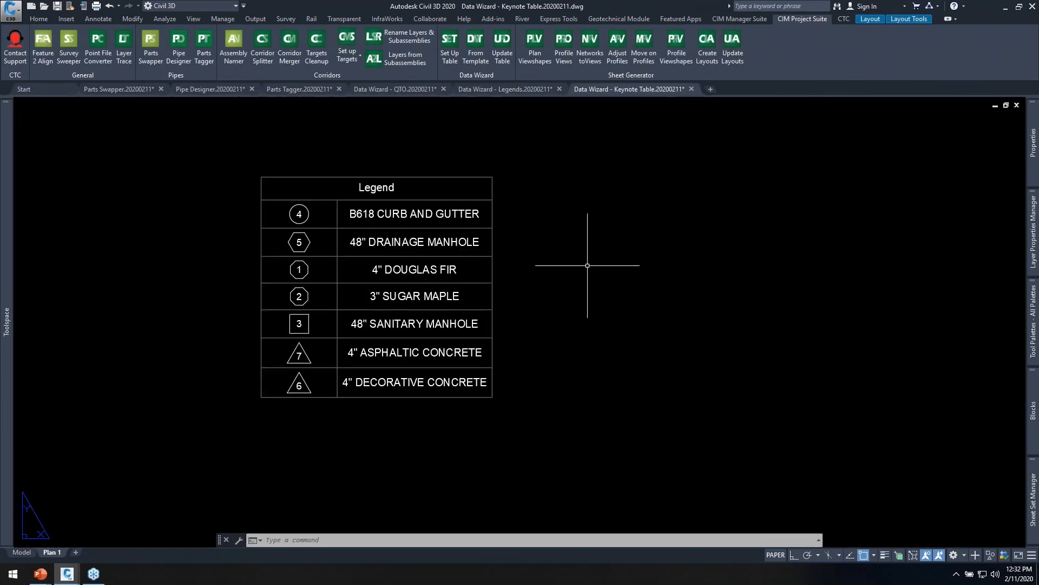
middle_drag(584, 260, 596, 301)
scroll(531, 319, down, 2)
middle_drag(532, 315, 487, 339)
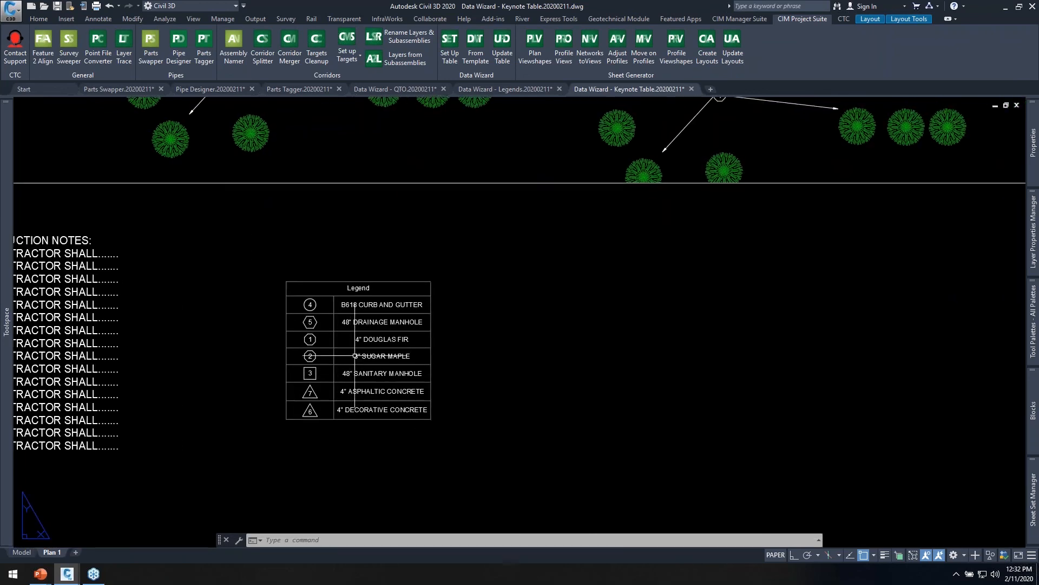
scroll(366, 387, up, 2)
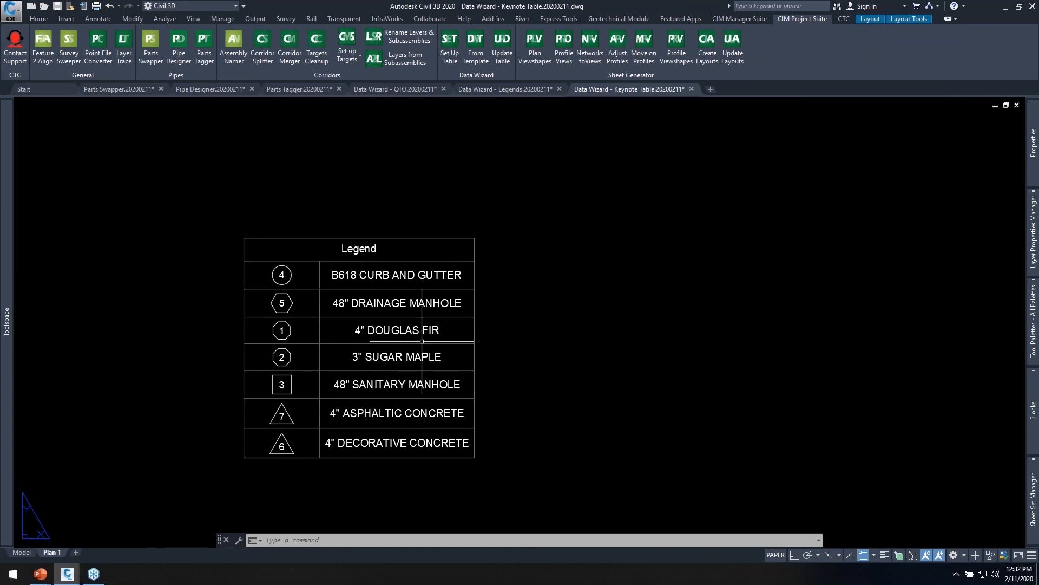
Change the description of triangular keynote 6 inside the concrete island to 3" DECORATIVE CONCRETE.
scroll(378, 381, down, 2)
middle_drag(453, 234, 427, 379)
scroll(336, 232, up, 5)
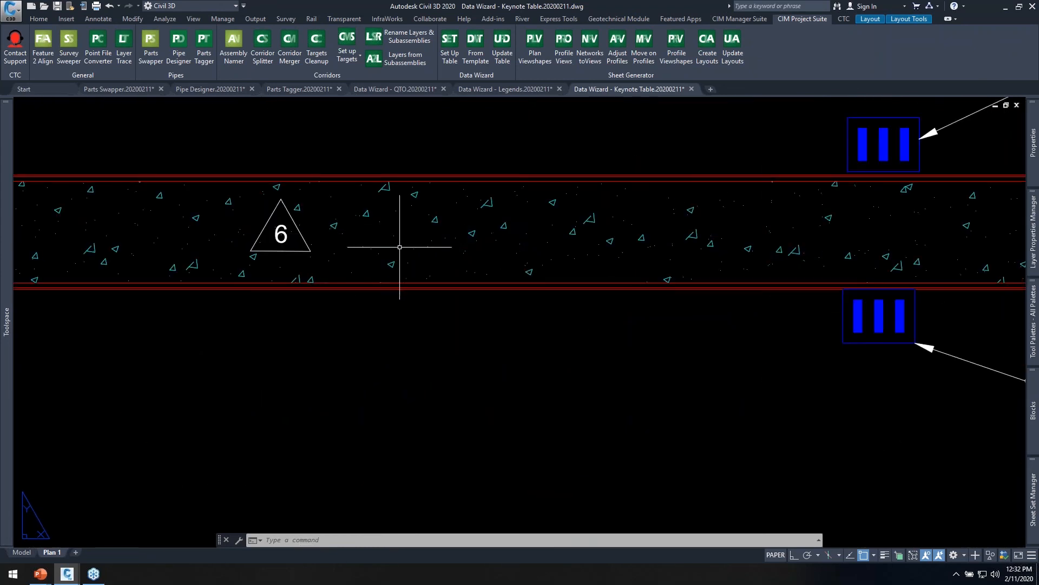
scroll(400, 238, down, 3)
scroll(355, 238, up, 4)
double_click(366, 230)
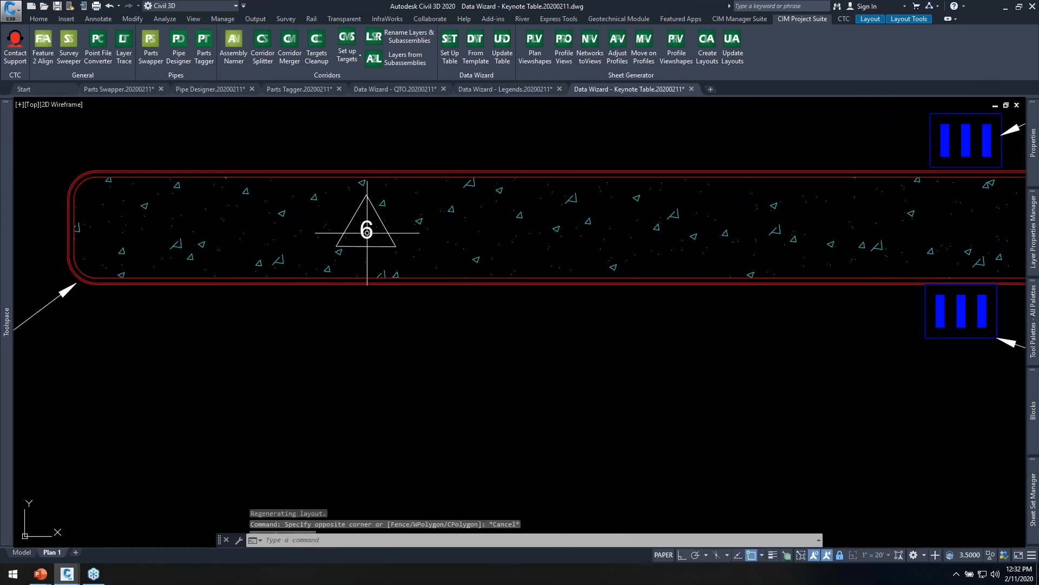
double_click(367, 230)
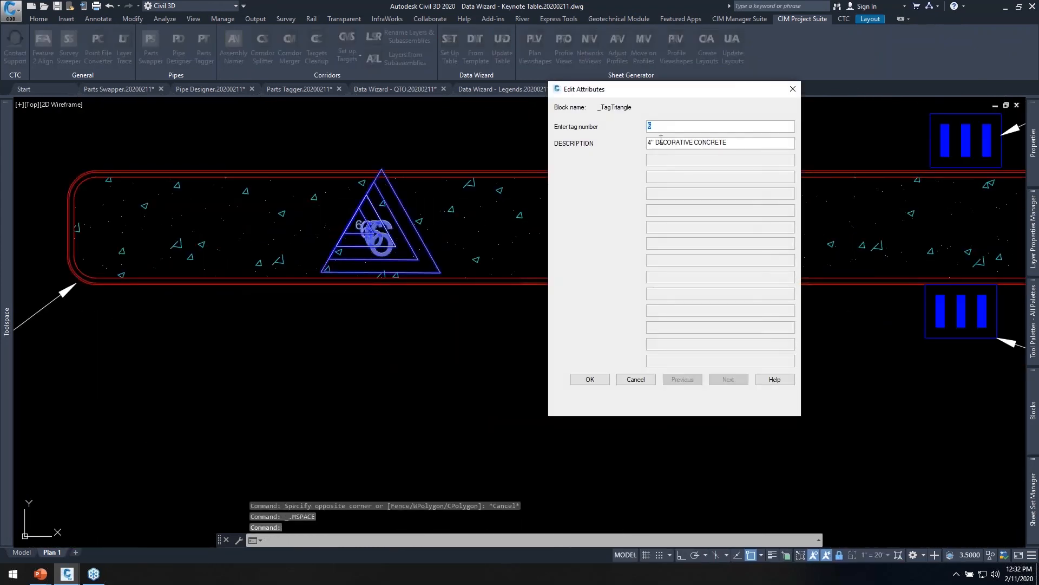
click(651, 143)
key(BackSpace)
text(3)
key(End)
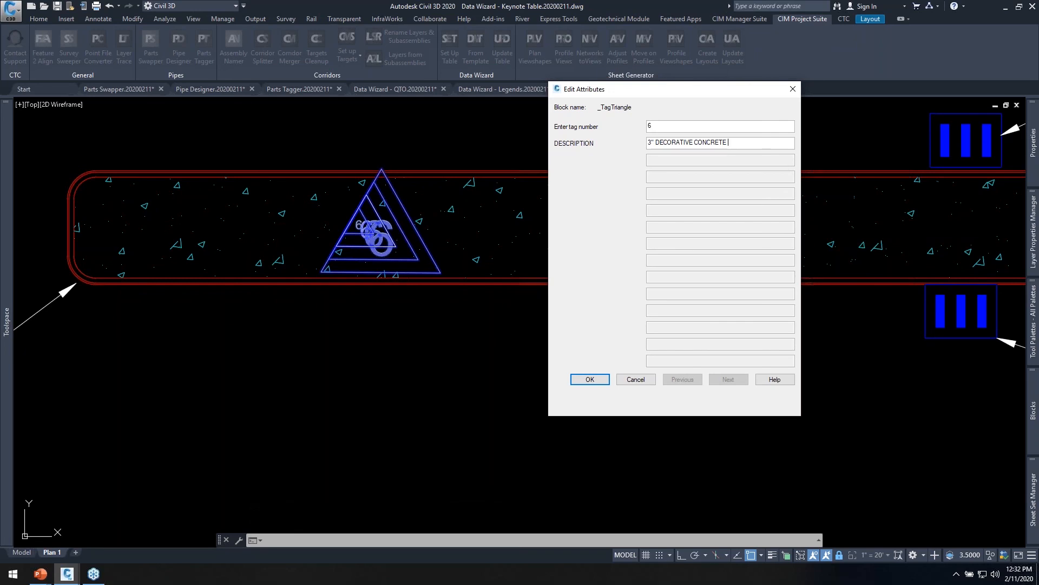
click(590, 379)
Return to paper space and update the legend table from the edited keynote, using the template read from the table.
scroll(509, 180, down, 8)
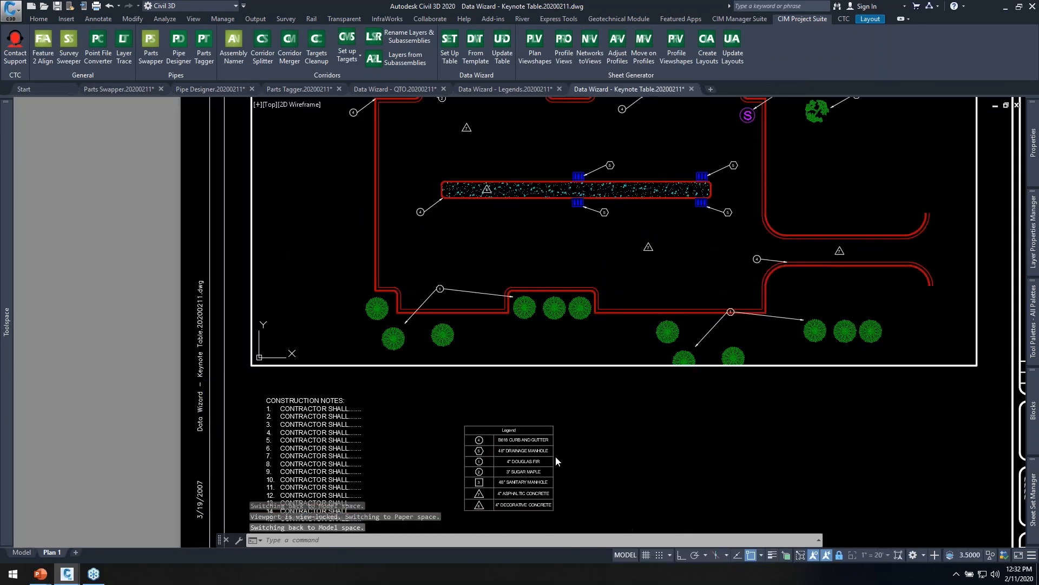
double_click(556, 458)
scroll(515, 501, up, 4)
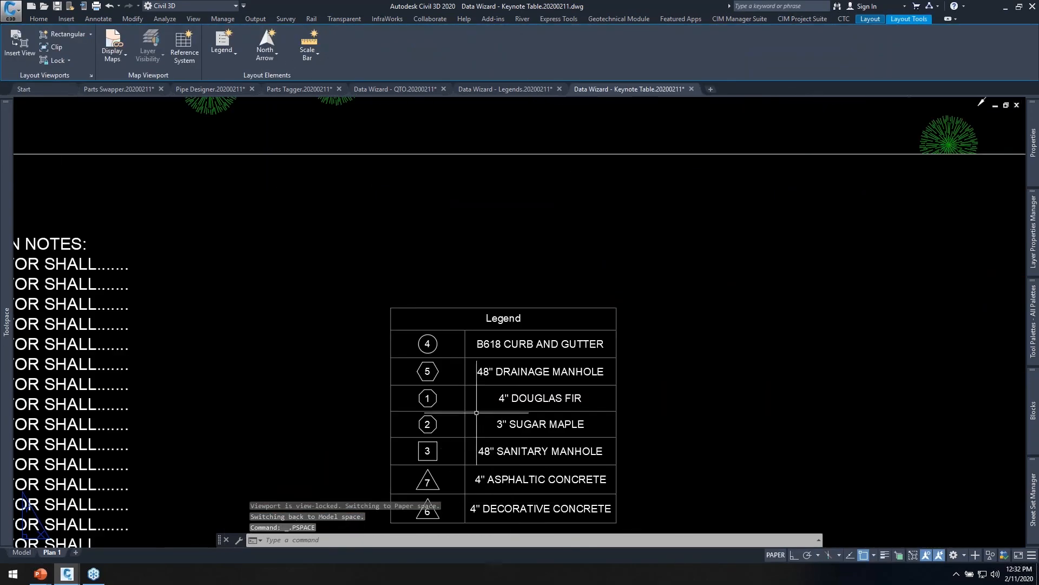
middle_drag(476, 412, 471, 393)
click(802, 19)
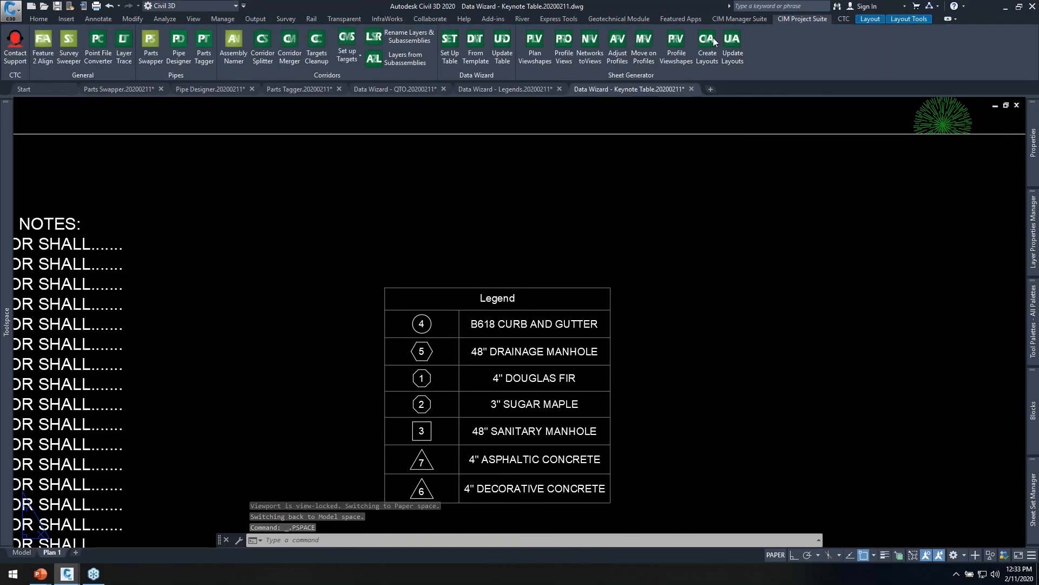
click(502, 55)
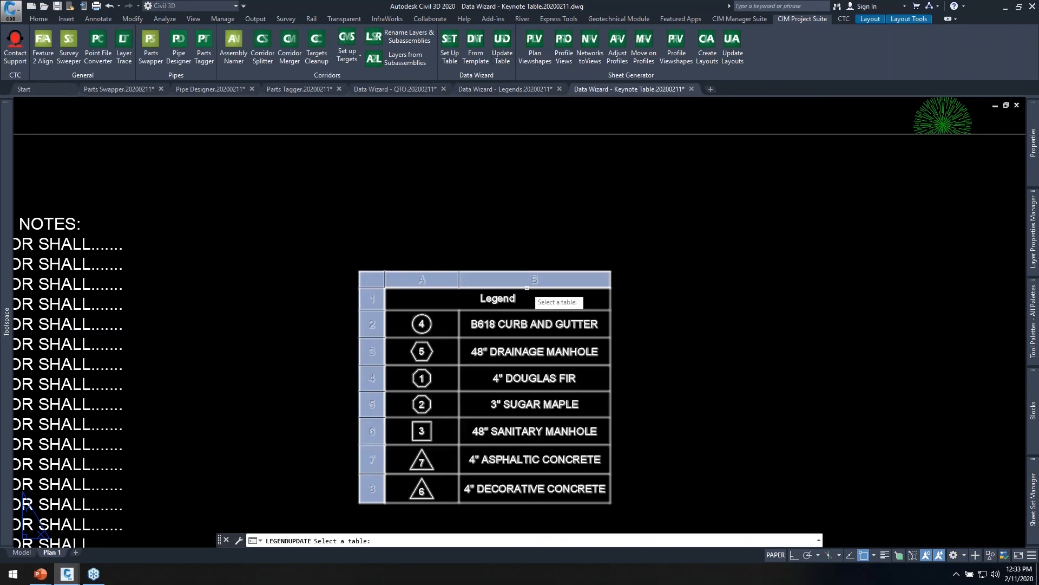
click(546, 289)
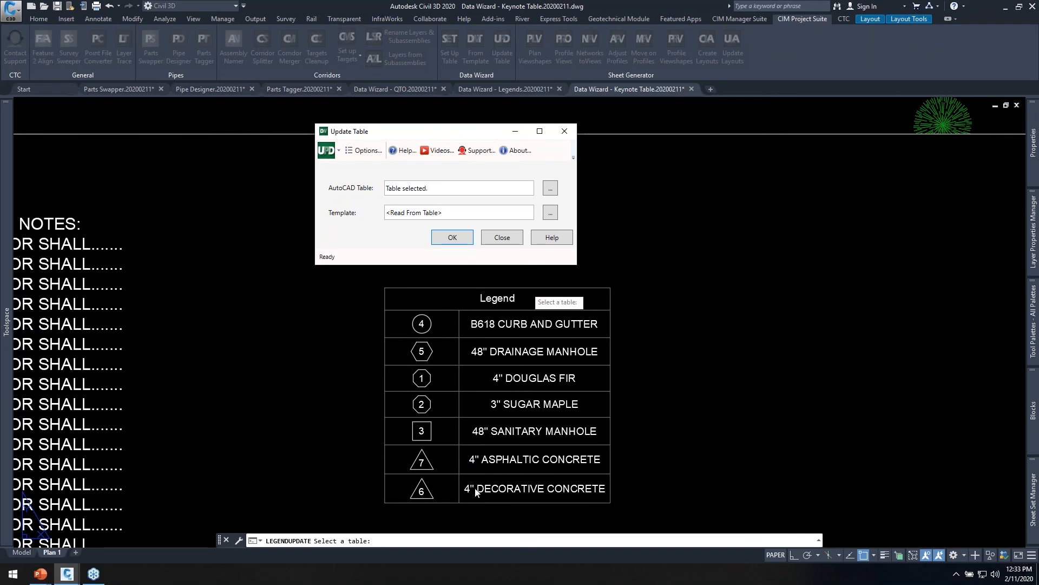
click(450, 238)
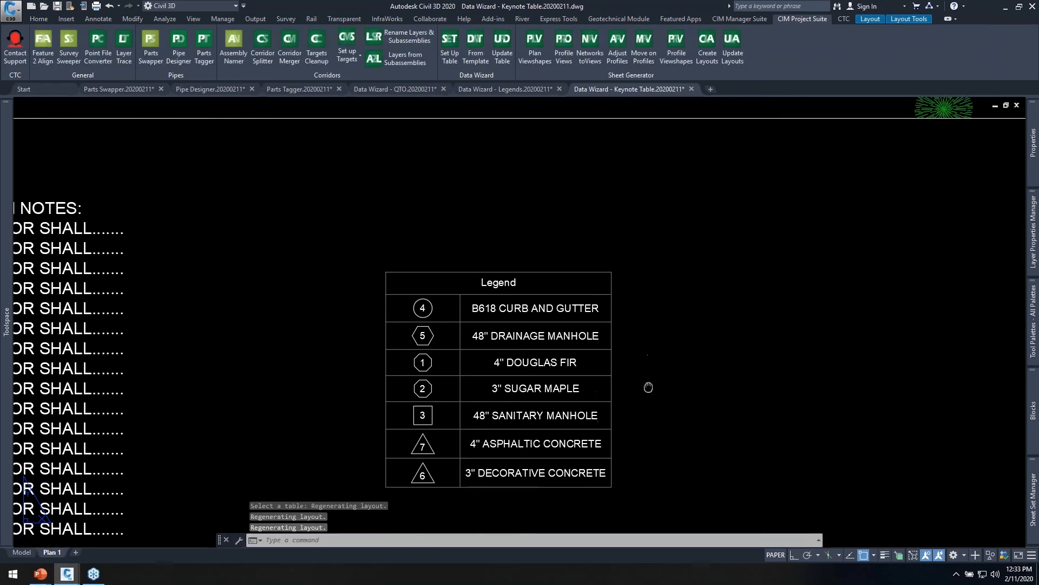
scroll(609, 313, down, 4)
middle_drag(609, 313, 554, 358)
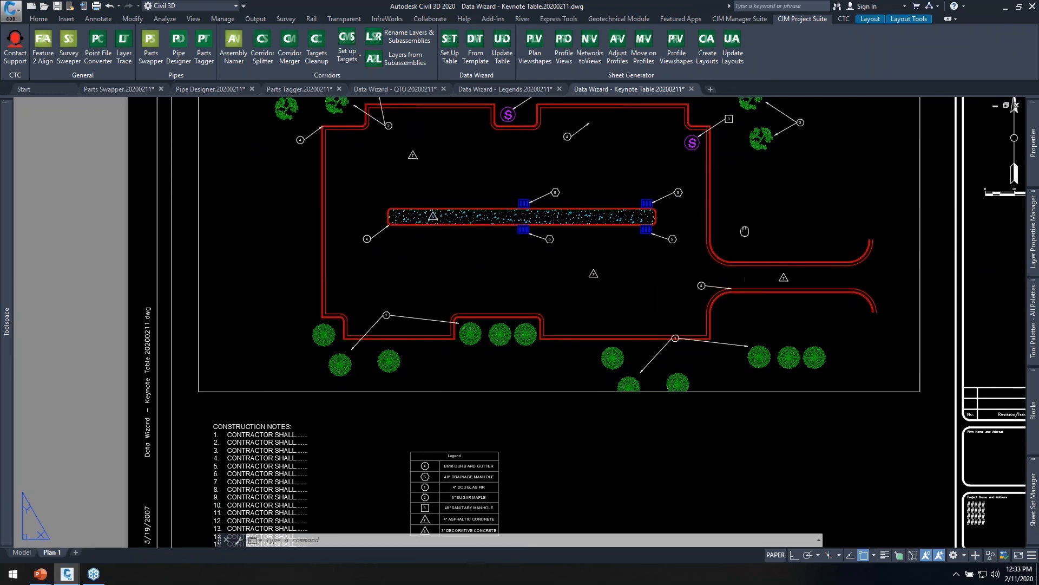
middle_drag(744, 232, 738, 254)
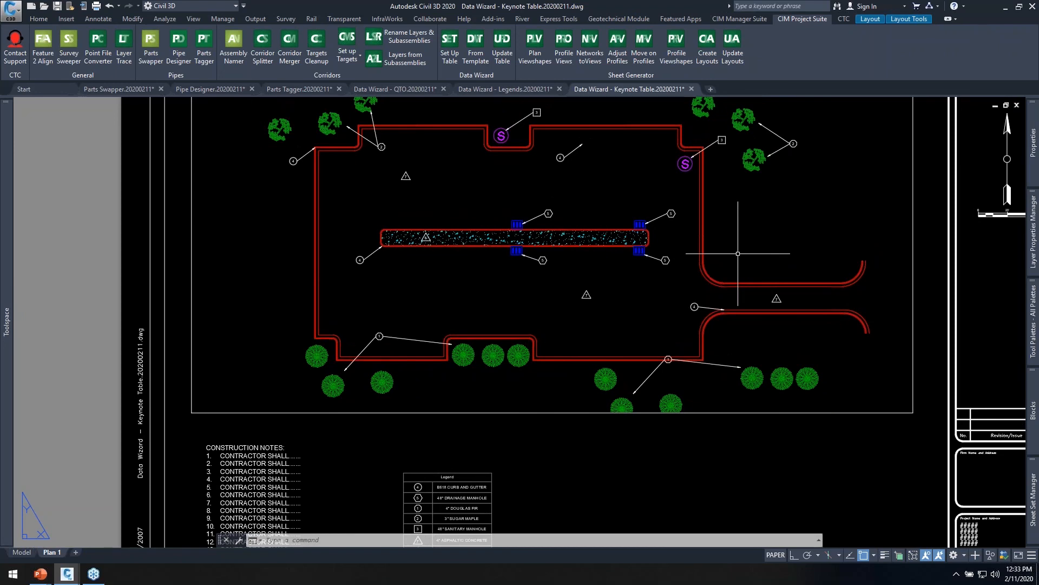
middle_drag(749, 232, 687, 238)
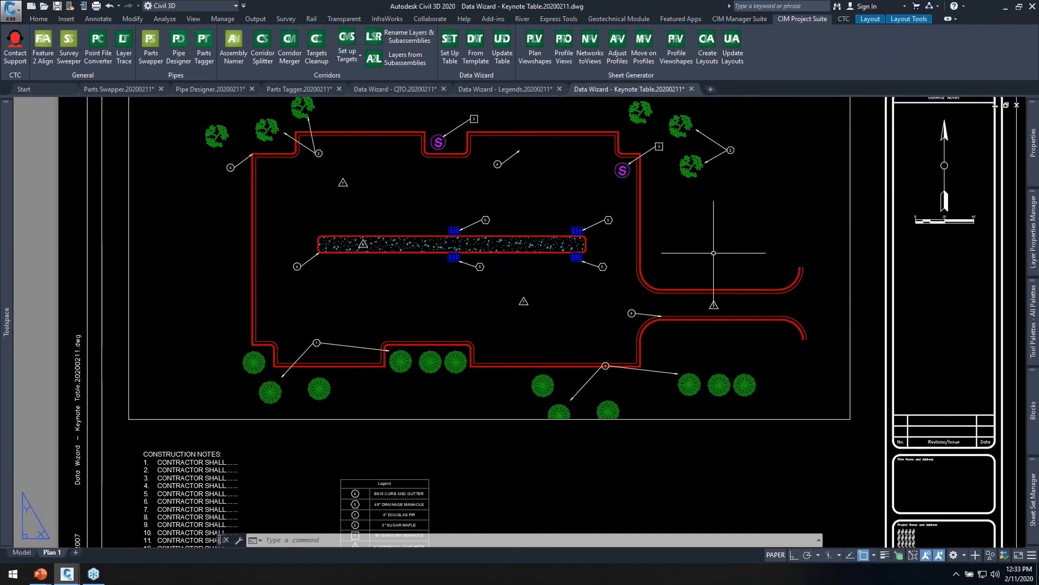
Examine the updated legend table on the Plan 1 sheet against the keynote tags in the plan viewport.
middle_drag(715, 351, 723, 327)
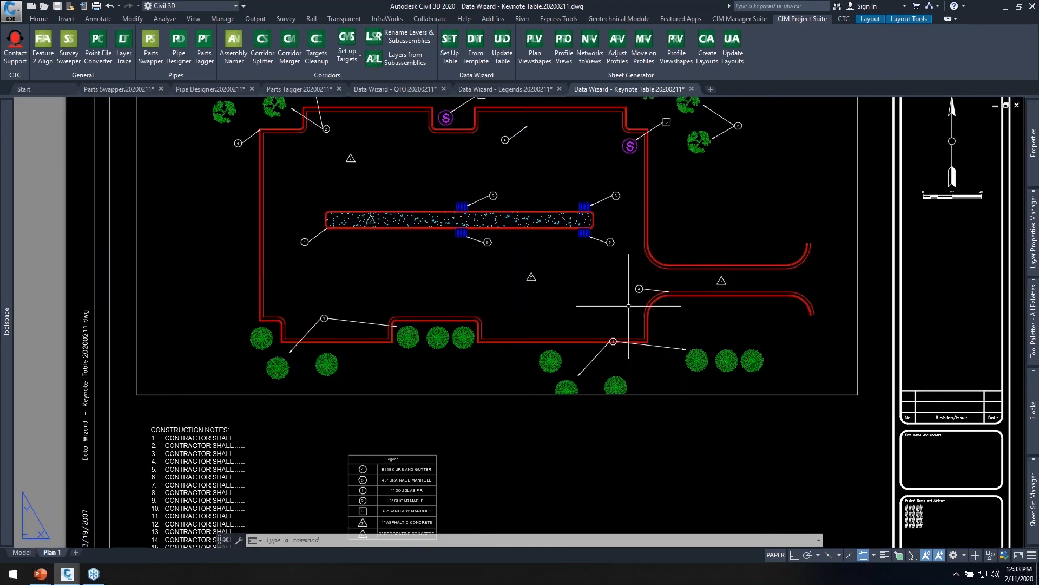
middle_drag(562, 384, 584, 319)
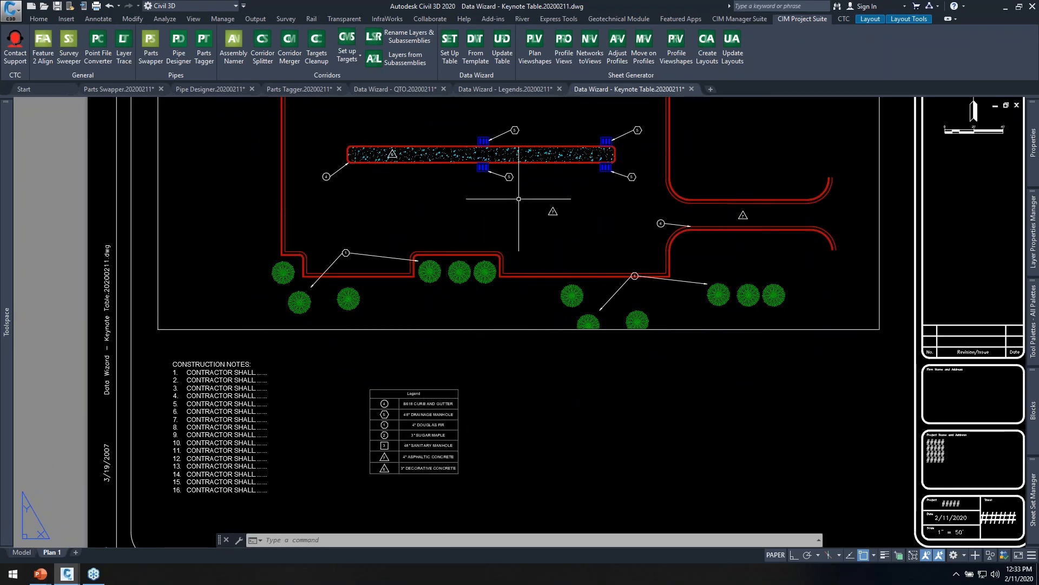
scroll(422, 451, up, 2)
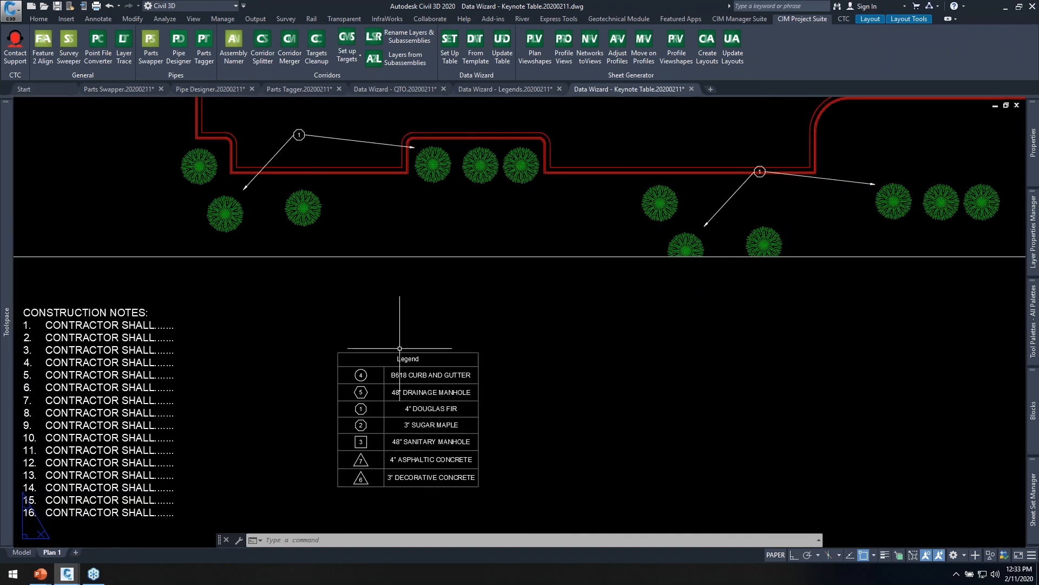
scroll(487, 335, down, 2)
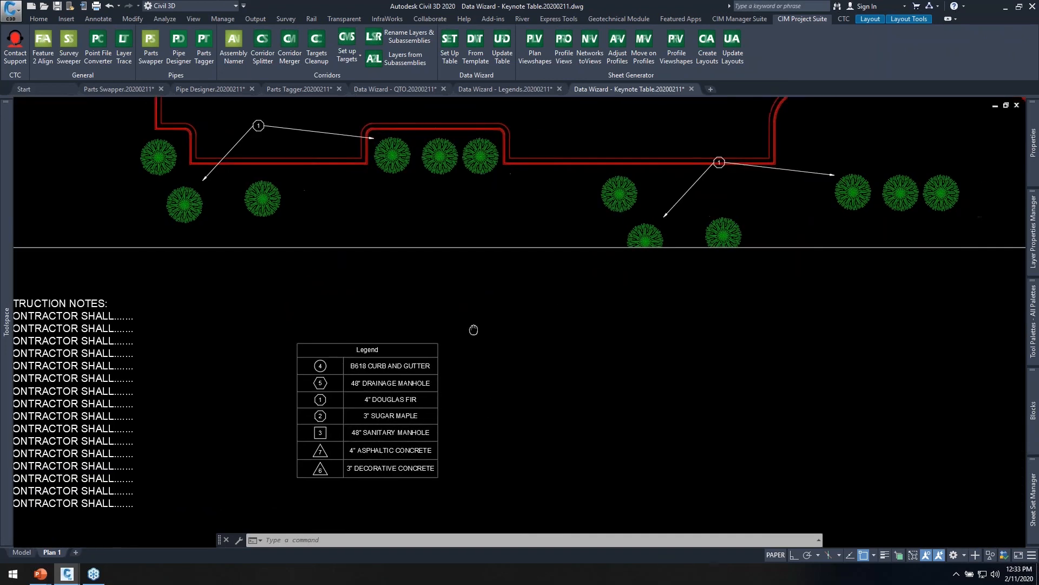
scroll(453, 363, down, 1)
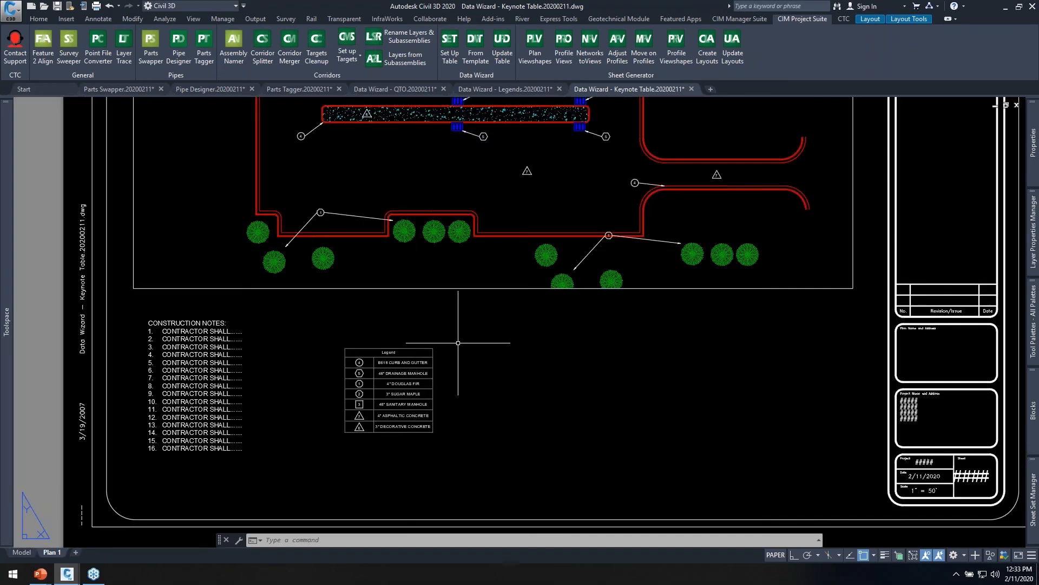
mouse_move(457, 341)
middle_down()
mouse_move(397, 424)
mouse_move(404, 444)
middle_up()
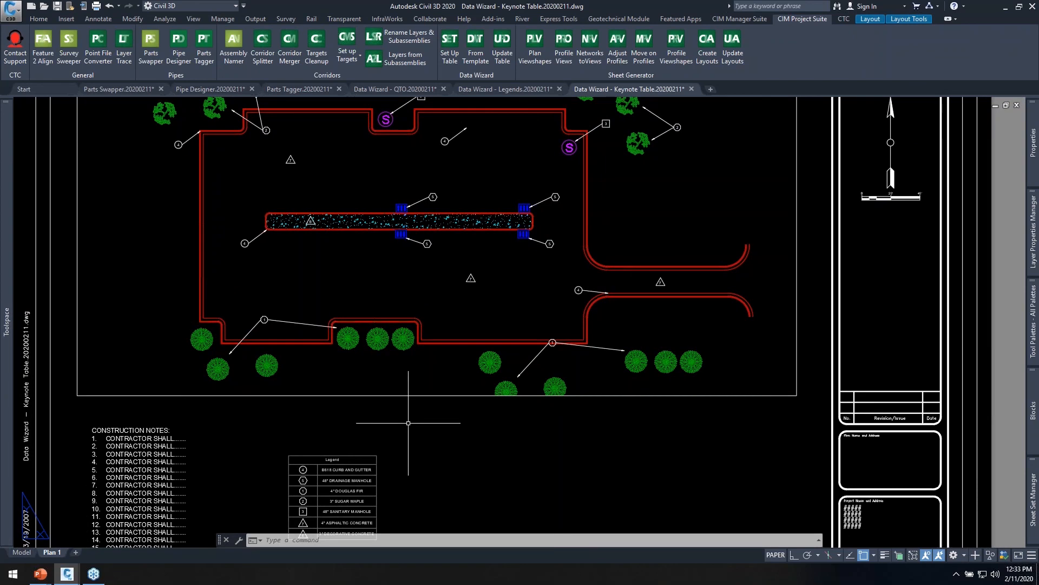
middle_drag(421, 424, 474, 408)
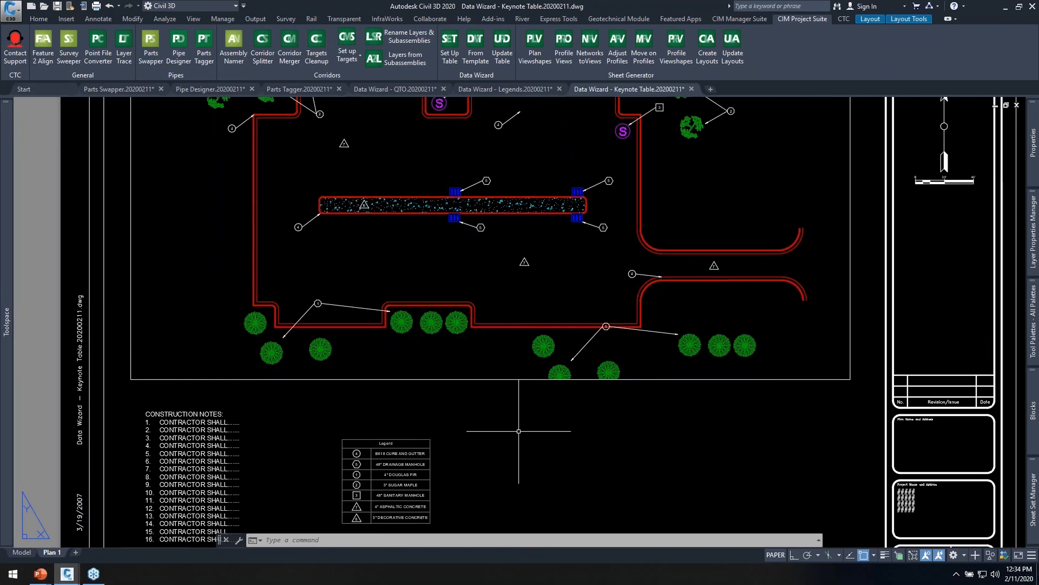
Review the layer descriptions in the Layer Properties Manager, then return to the Plan 1 sheet.
text(la)
key(Return)
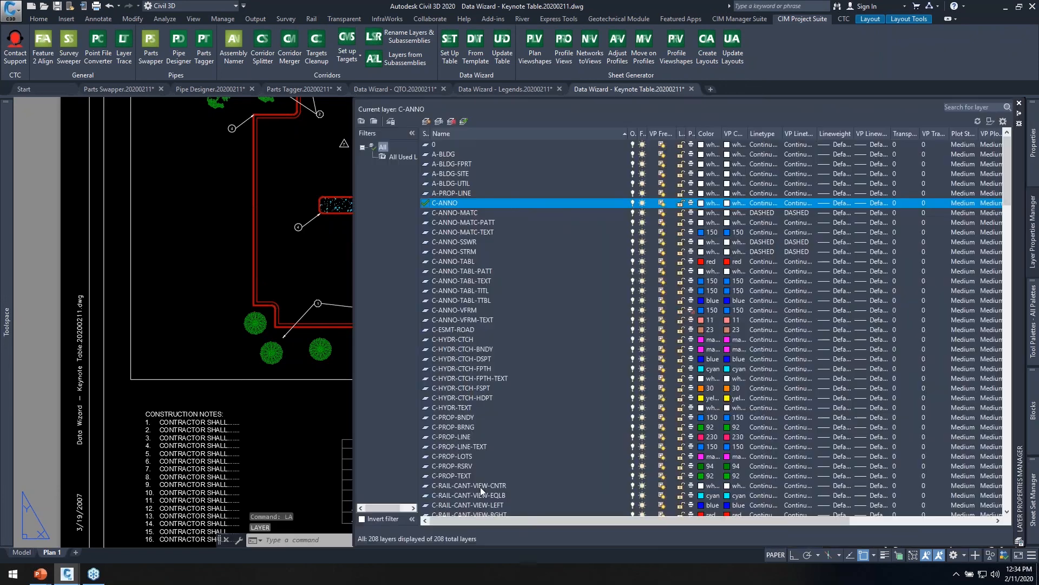
drag(749, 524, 960, 506)
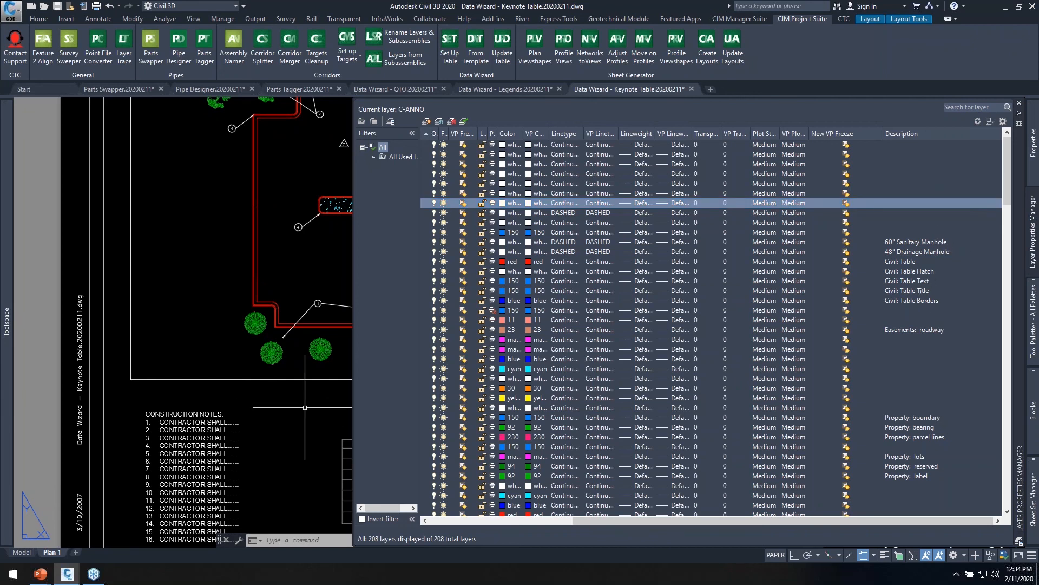
key(Escape)
key(Escape)
key(Escape)
middle_drag(299, 411, 290, 405)
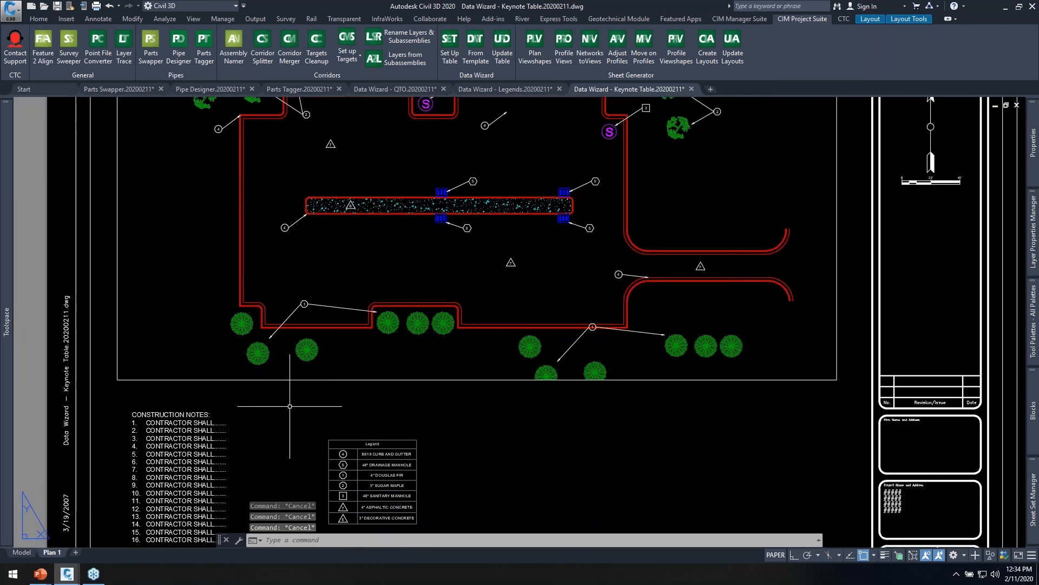
Inspect the legend table's keynote symbols and descriptions up close beside the construction notes.
mouse_move(472, 416)
middle_down()
mouse_move(570, 336)
mouse_move(525, 441)
middle_up()
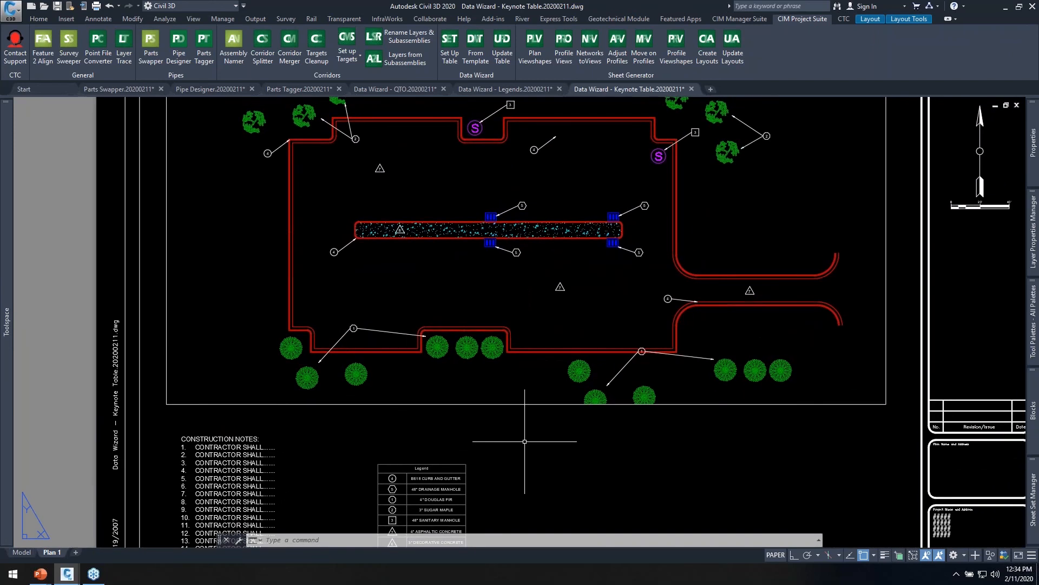
scroll(439, 503, up, 8)
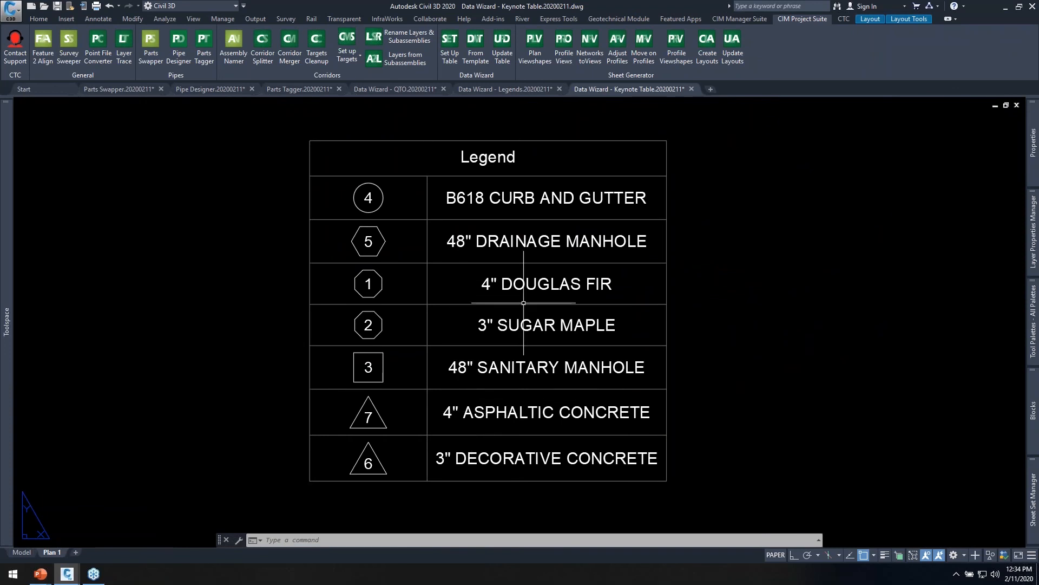
scroll(650, 351, down, 8)
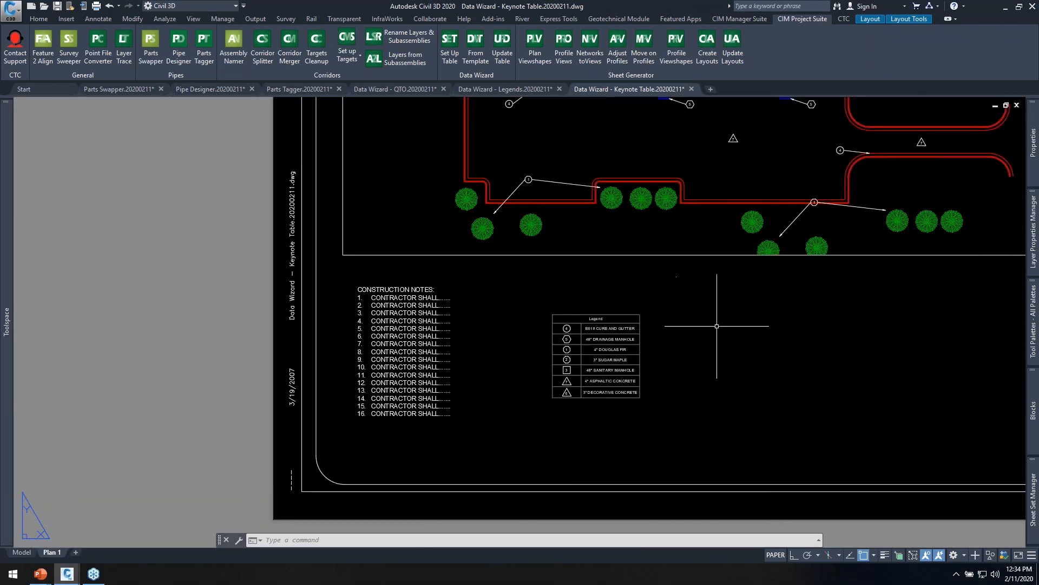
middle_drag(717, 326, 564, 348)
Switch to the running PowerPoint slide show and advance past the Data Wizard summary to the "How do I get it?" slide.
key(alt+Tab)
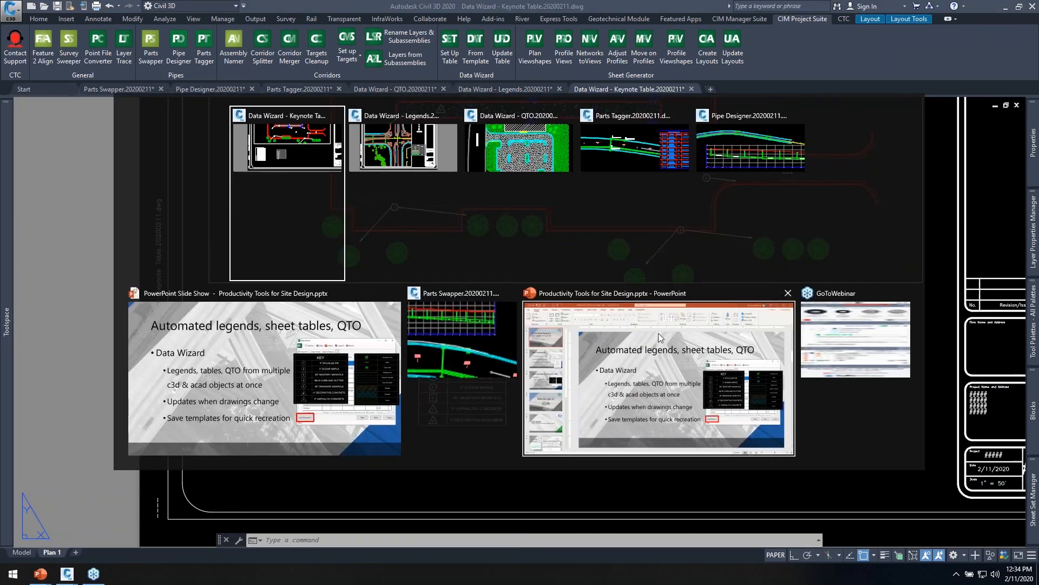
click(233, 363)
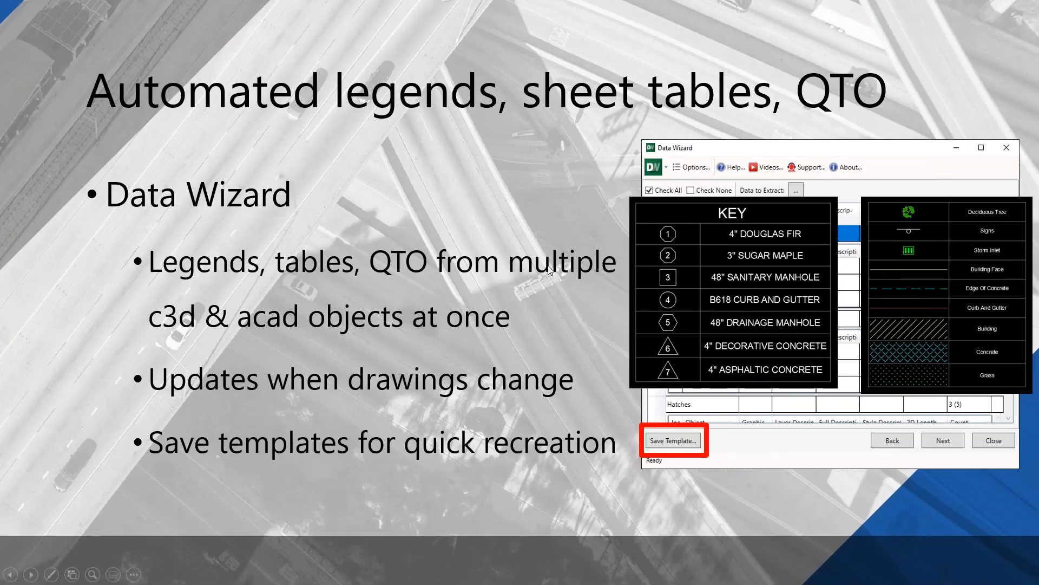
click(492, 296)
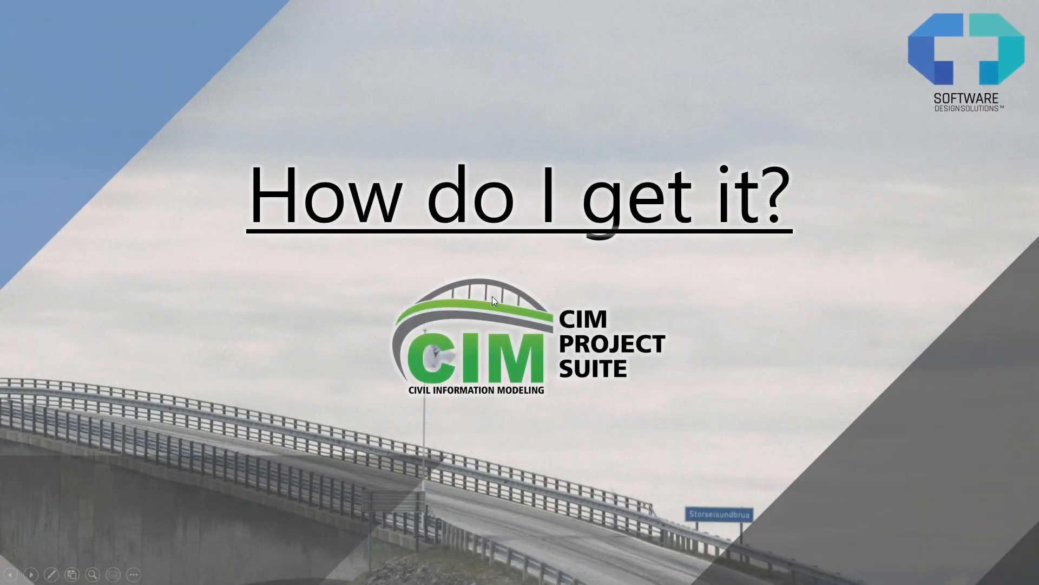